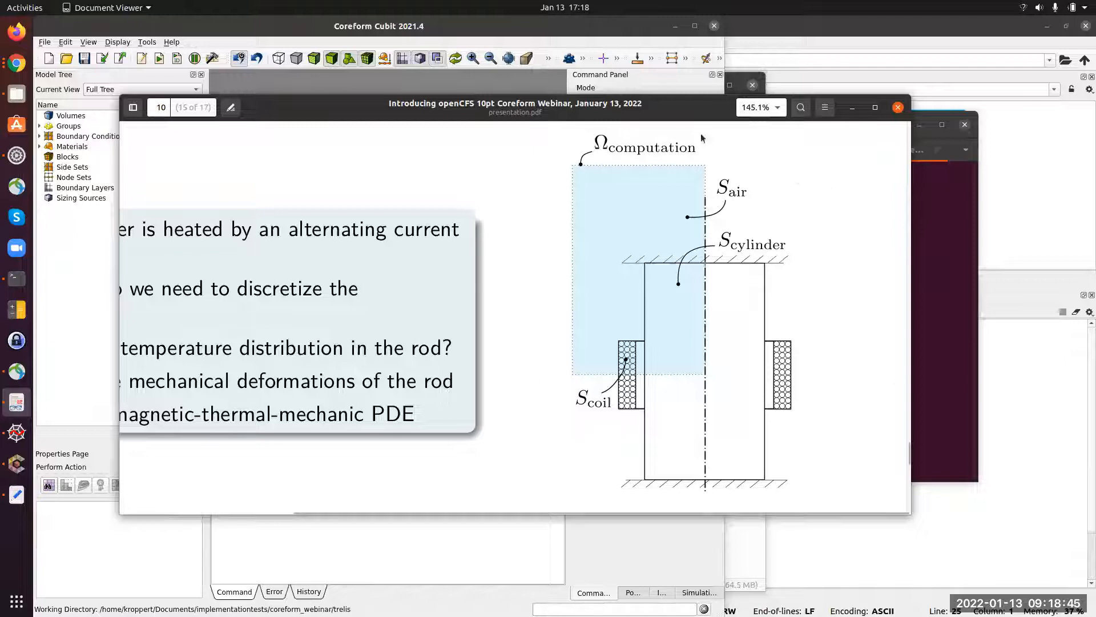
Step: Clear the presentation slide off the Cubit window and open an empty journal in the Journal Editor
drag(674, 110, 634, 137)
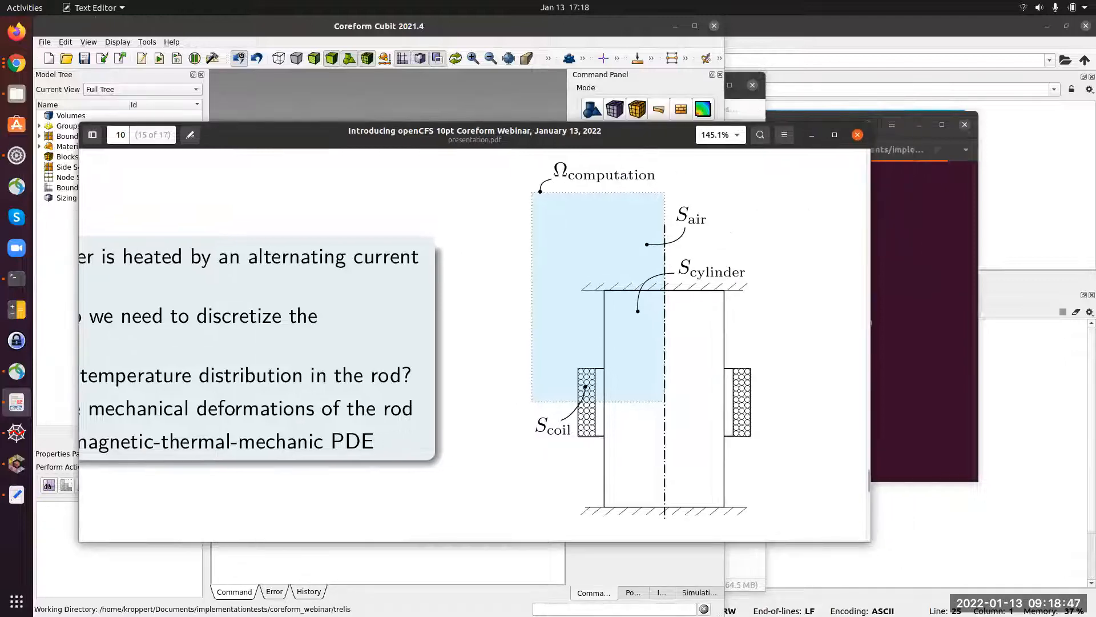
drag(500, 138, 501, 0)
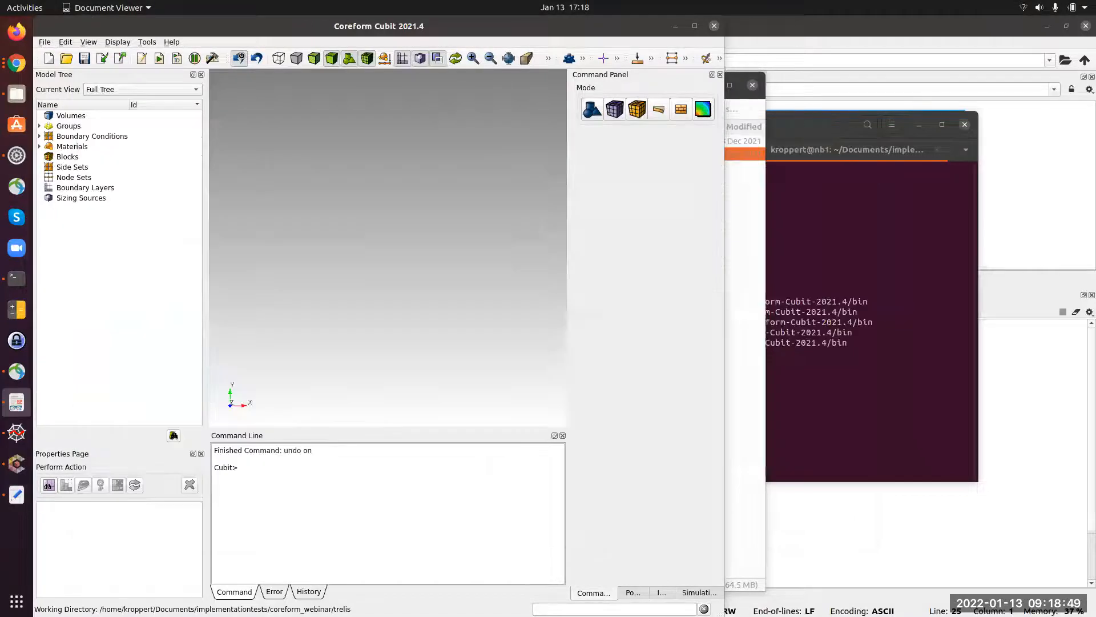
click(341, 124)
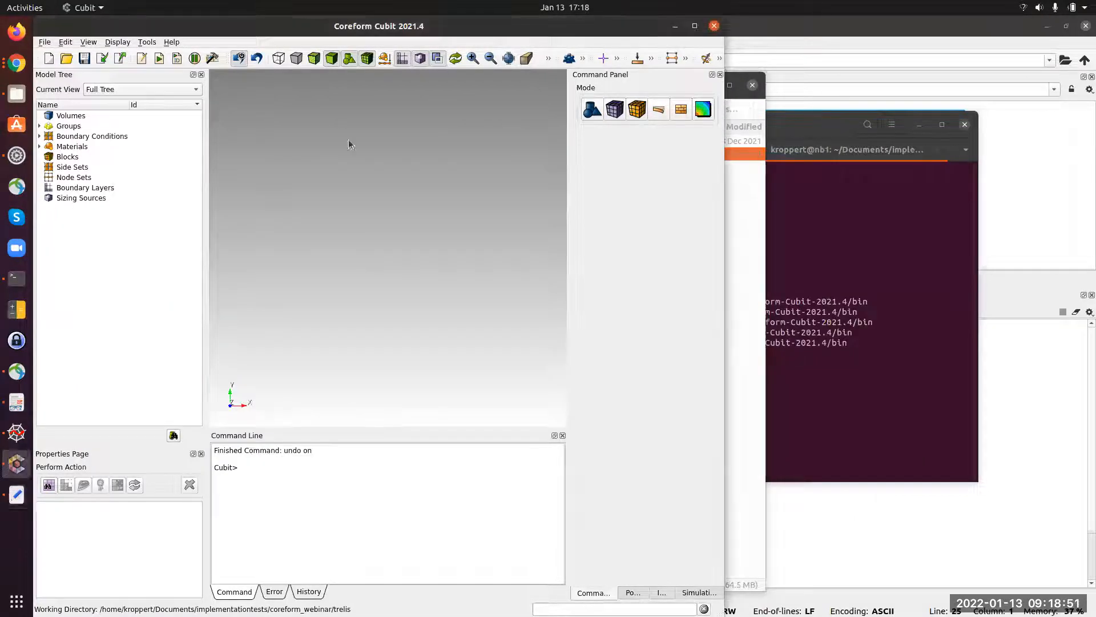
click(147, 57)
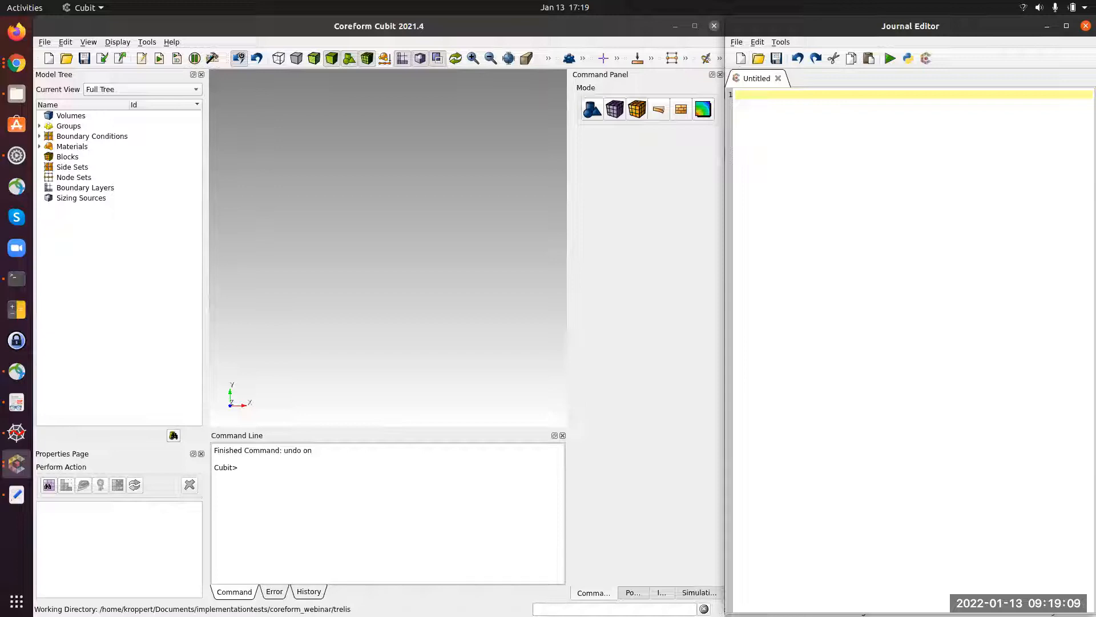
Step: Begin the journal script with the commands "reset" and "undo on" on separate lines
key(alt+Tab)
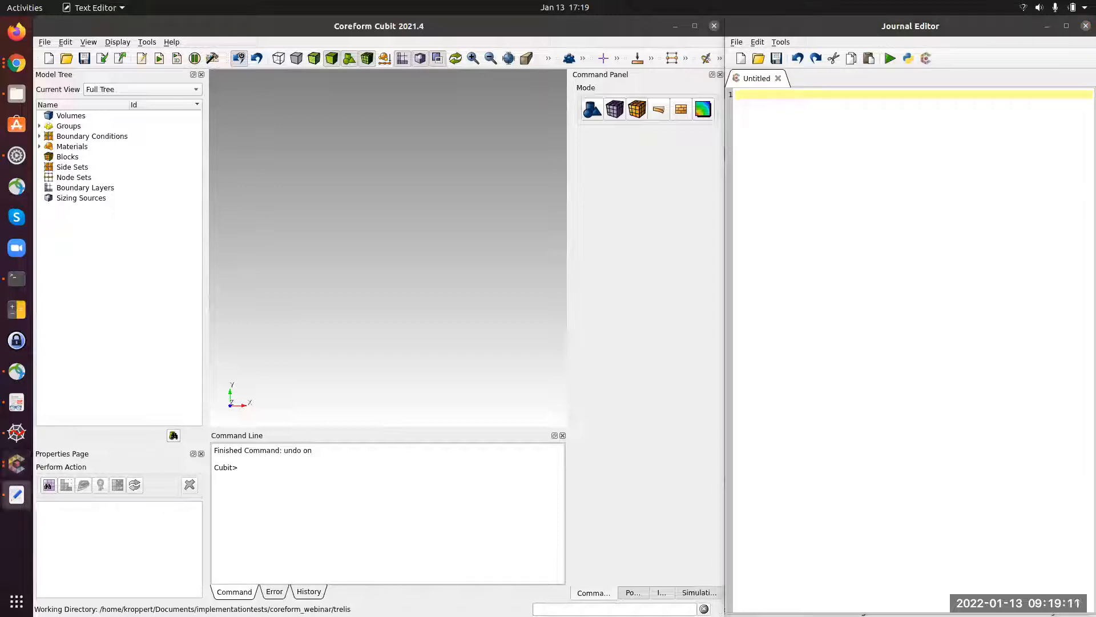
key(alt+Tab)
text(reset undo on)
key(Return)
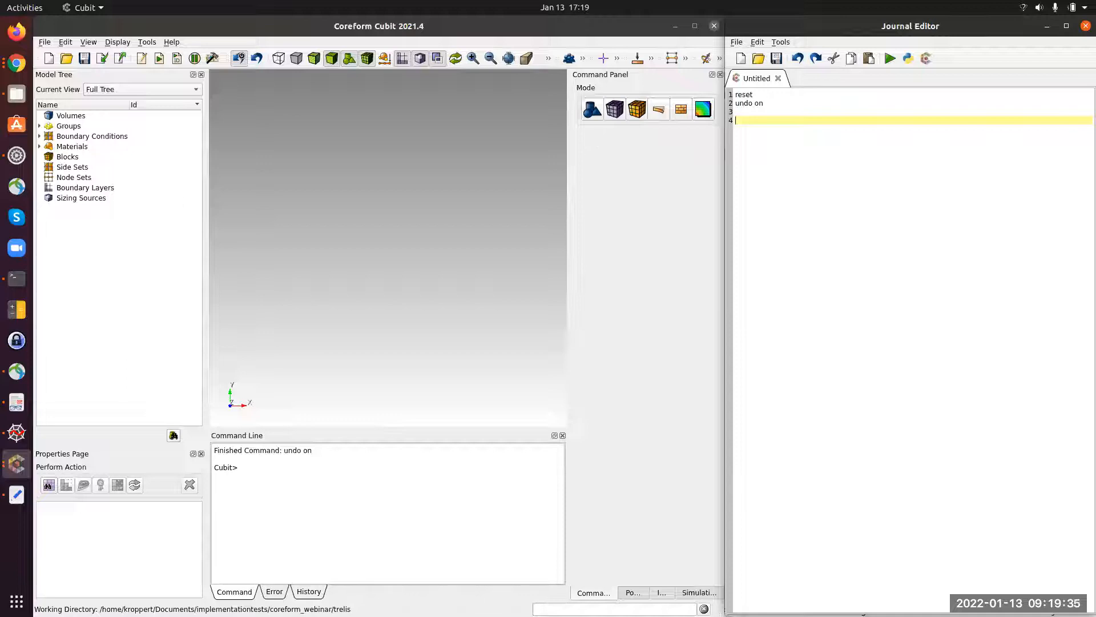
Step: Create a rectangular surface in the Z plane with width 100 and height 100
drag(0, 157, 261, 144)
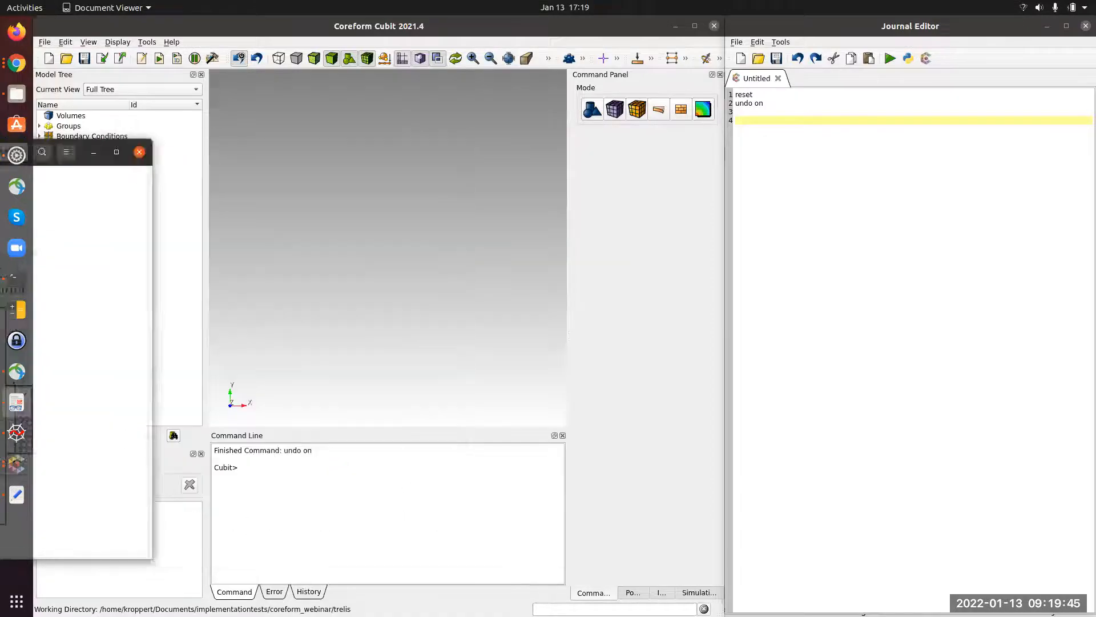
click(548, 149)
click(590, 112)
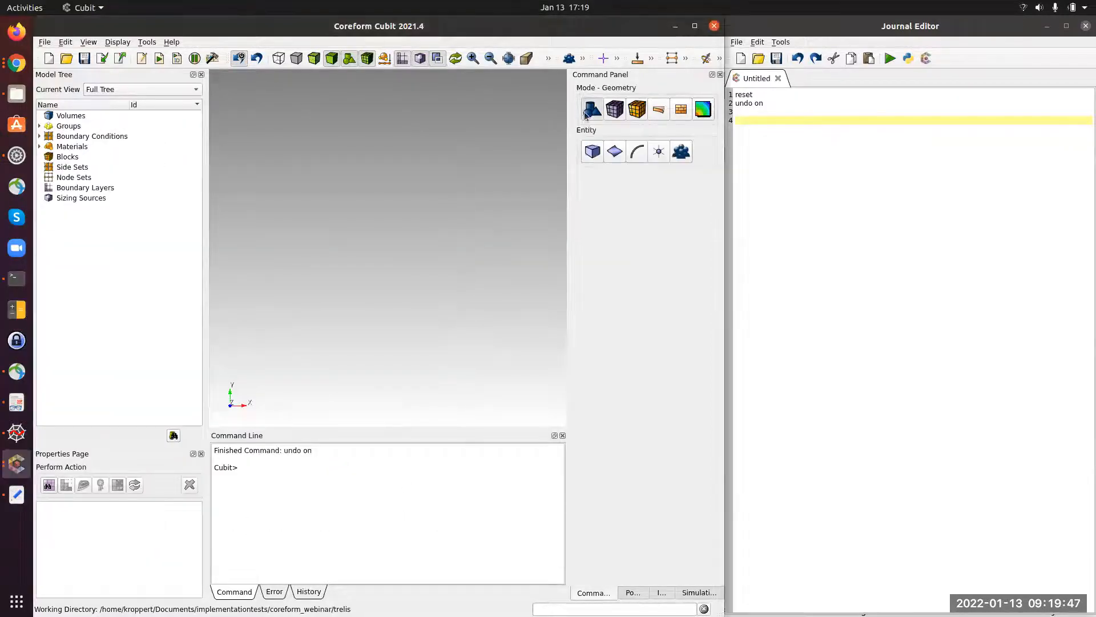
click(615, 152)
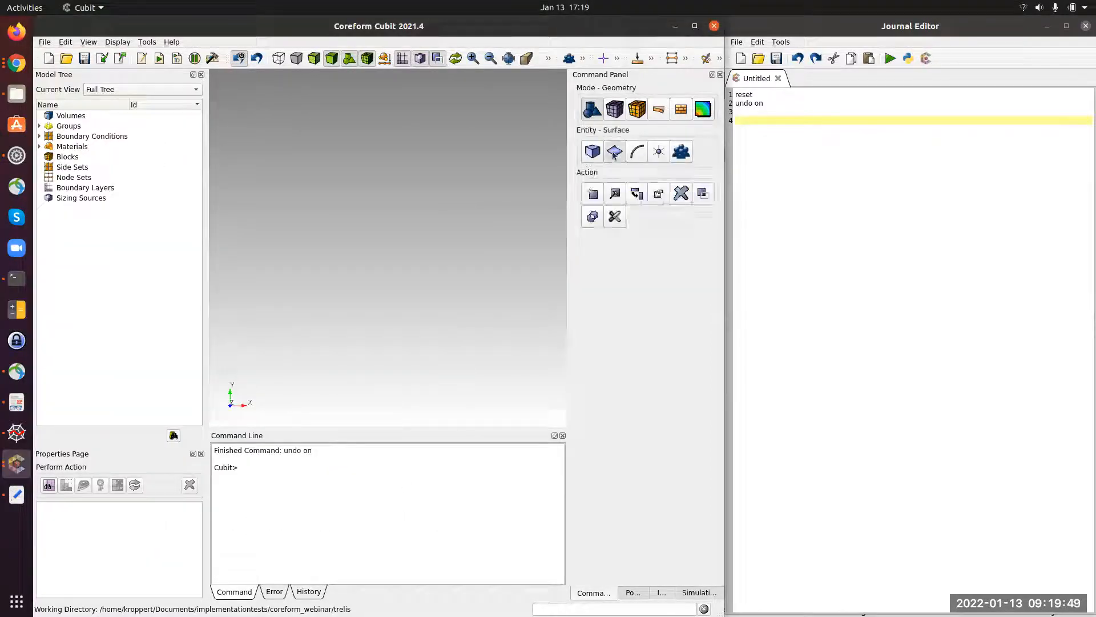
click(592, 194)
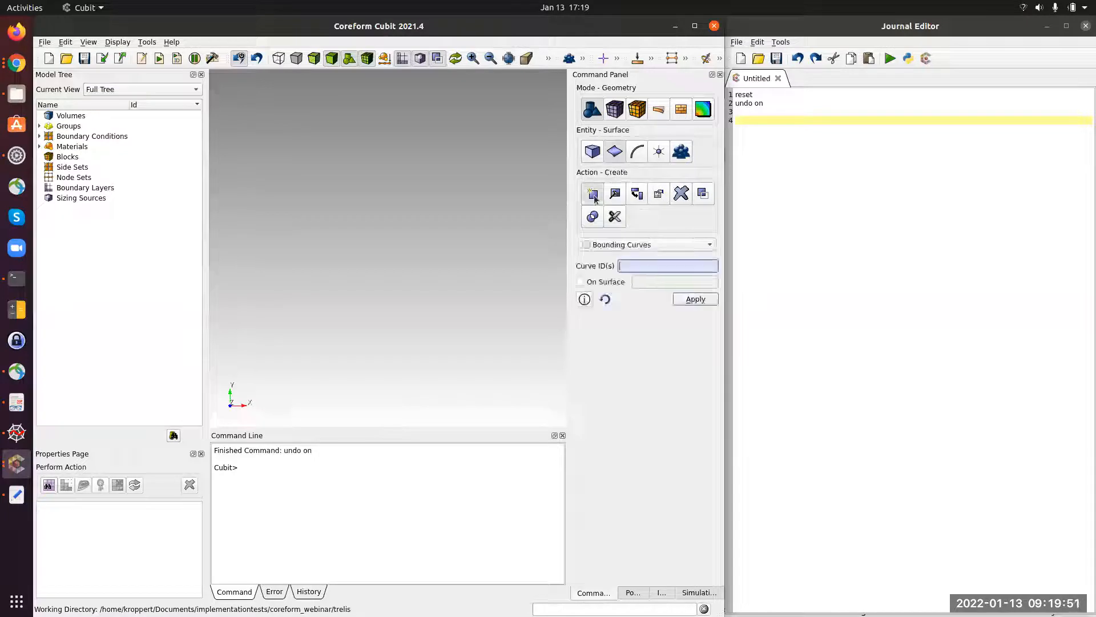
click(616, 244)
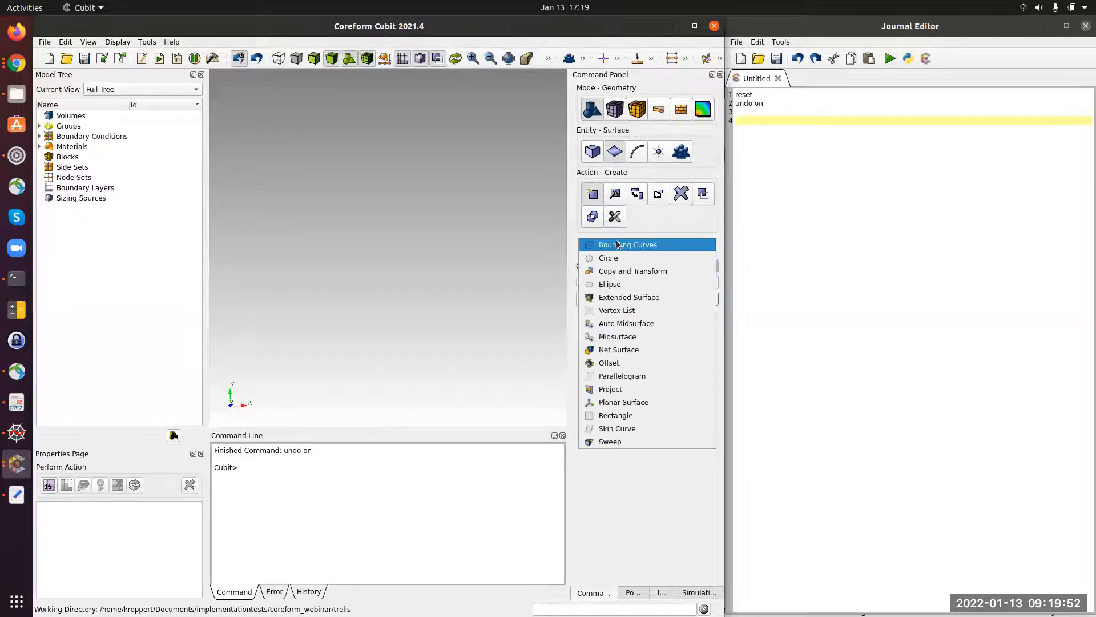
click(622, 416)
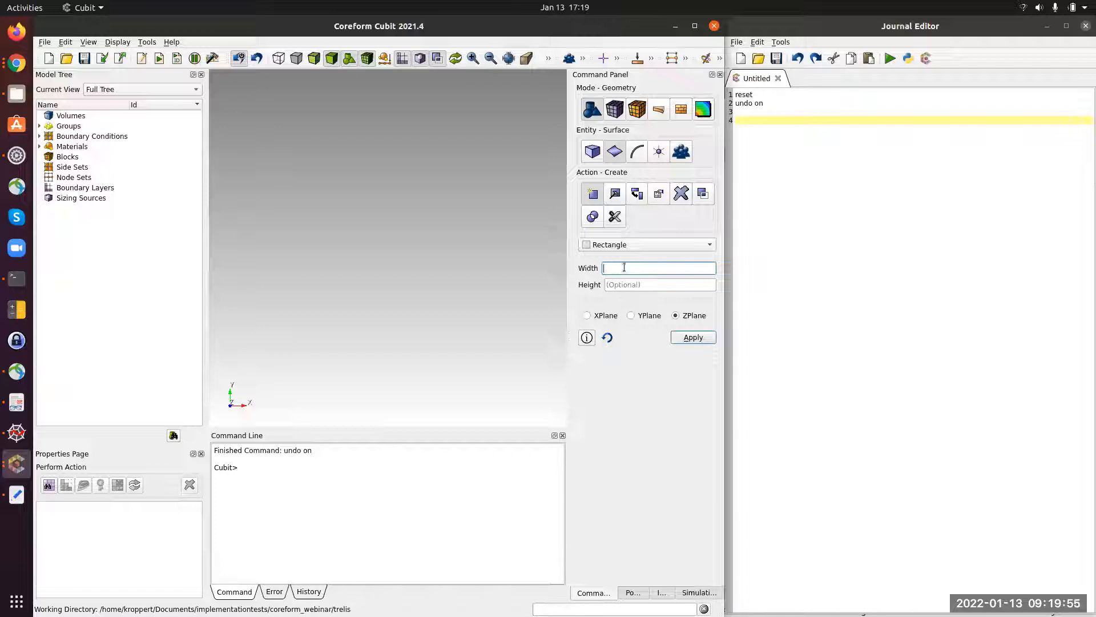
text(100)
click(624, 285)
text(100)
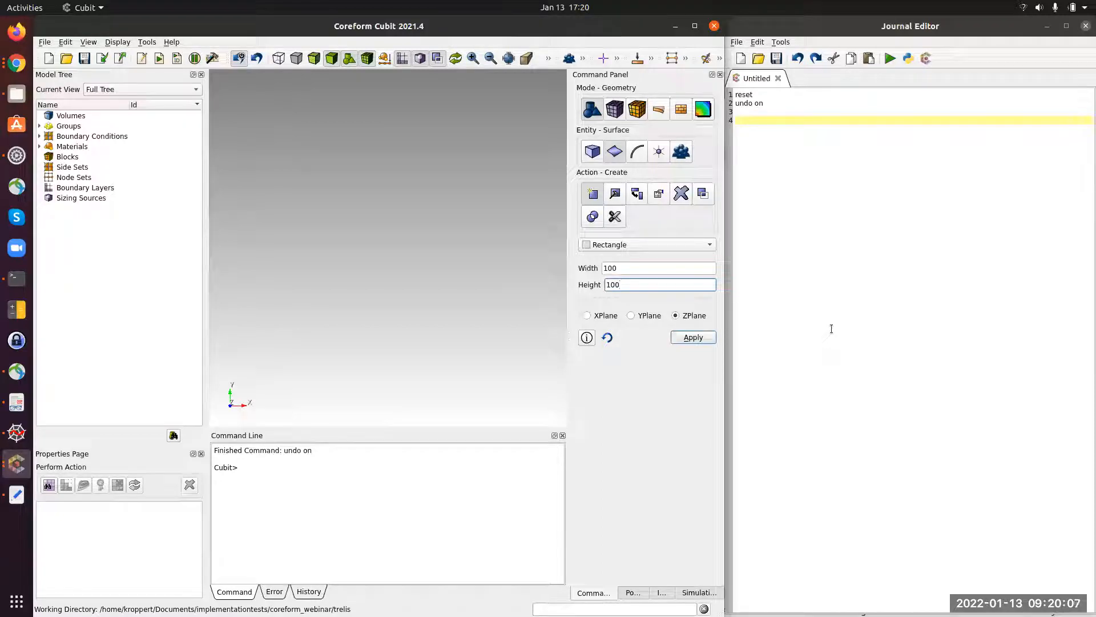
click(705, 269)
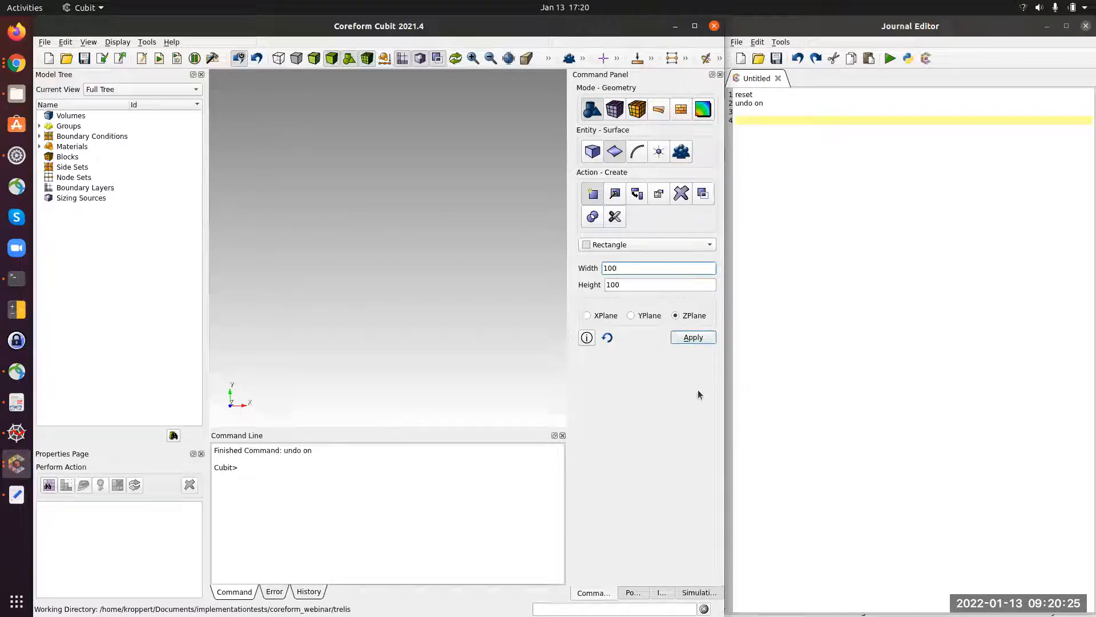
click(694, 339)
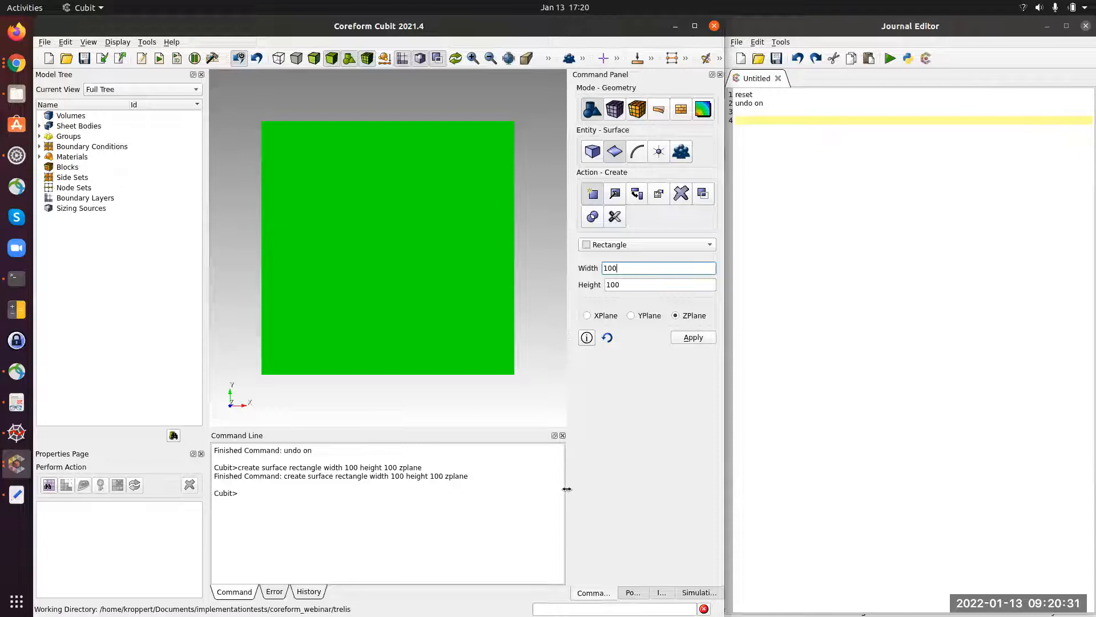
Step: Copy the executed "create surface rectangle width 100 height 100 zplane" command into the journal script
drag(284, 475, 468, 477)
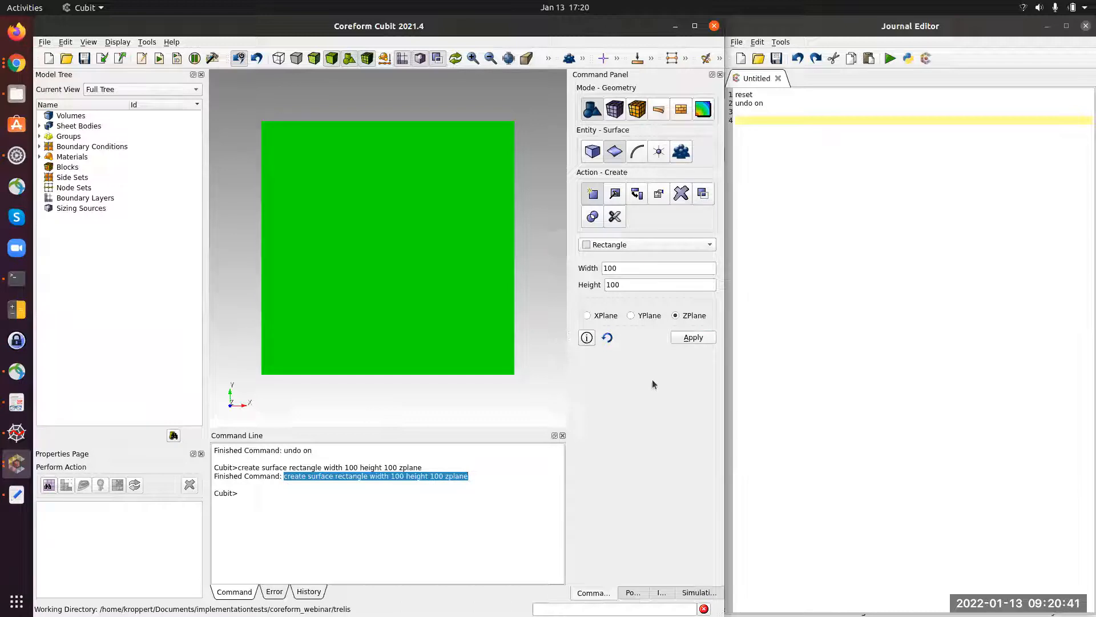
drag(284, 475, 469, 476)
key(ctrl+c)
click(824, 186)
key(ctrl+v)
key(Return)
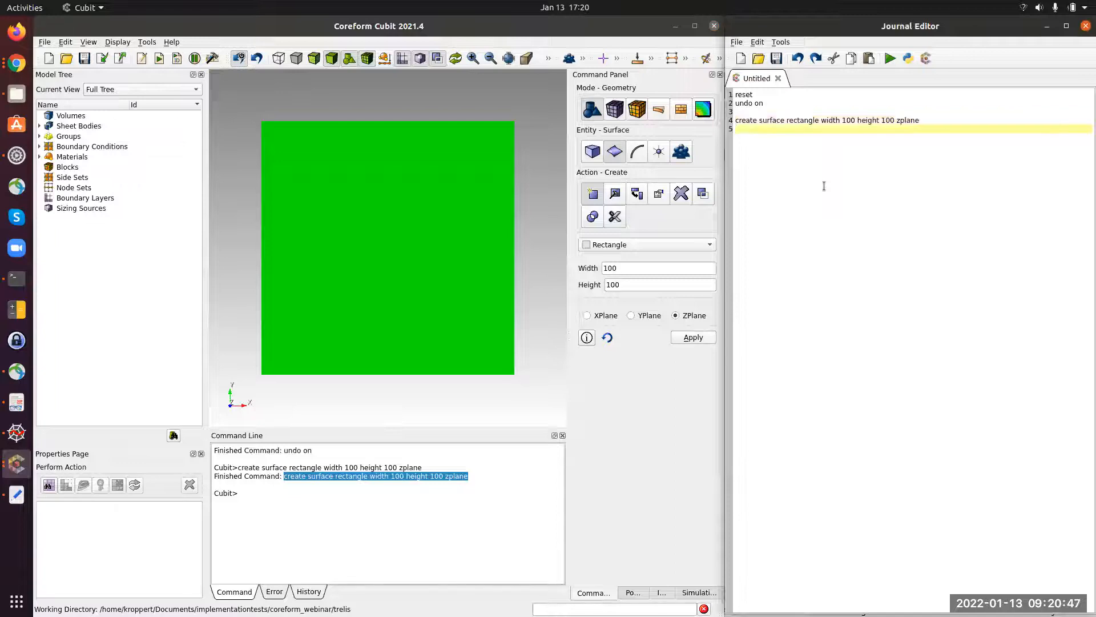
Step: Save the journal script as tmp
key(ctrl+s)
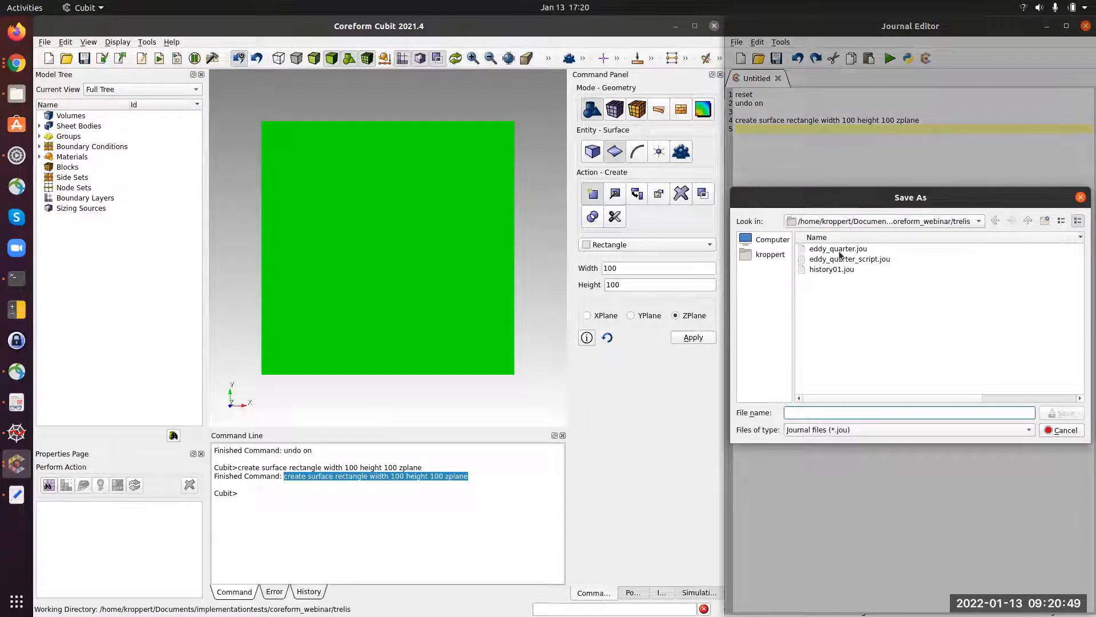
text(tmp)
key(Return)
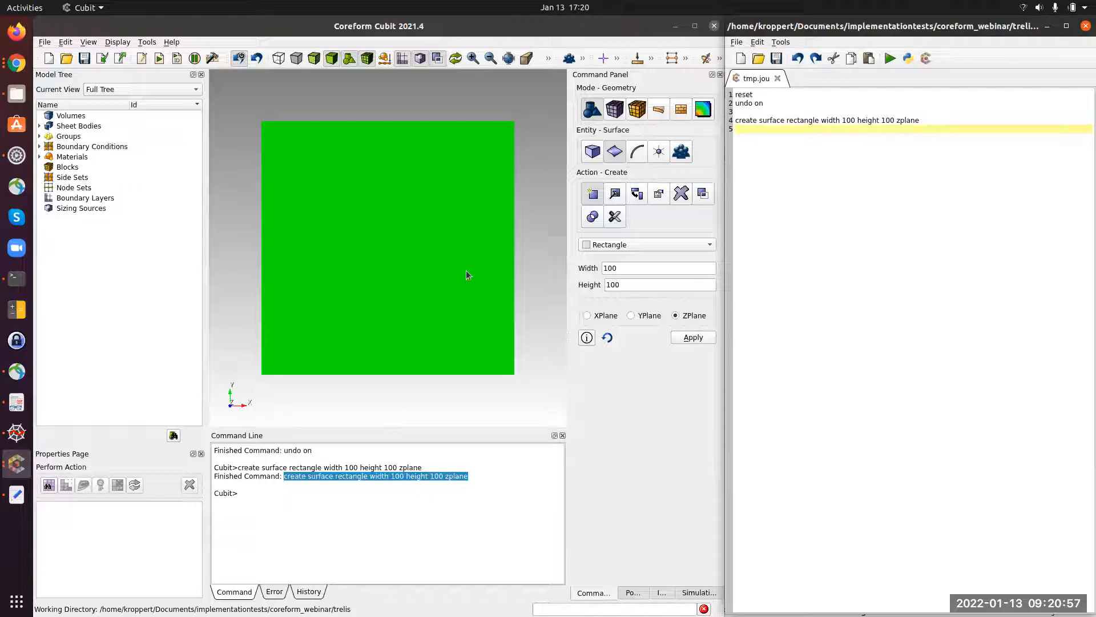
Step: Duplicate the rectangle command in the journal and change the copy to width 50 and height 10
drag(931, 120, 733, 121)
middle_click(747, 132)
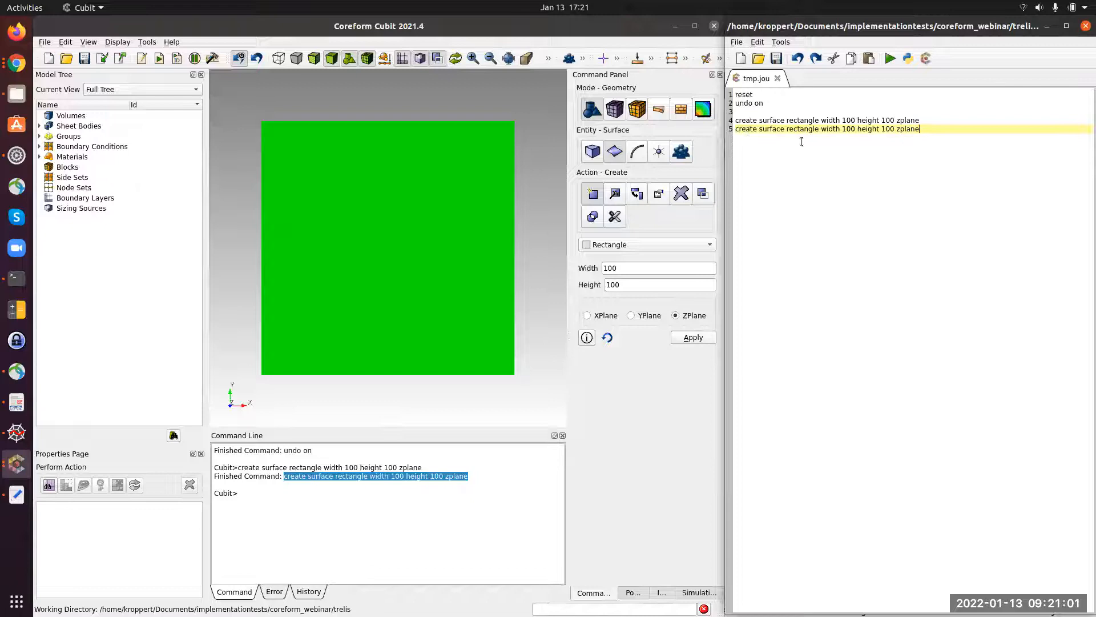
double_click(849, 129)
text(50)
key(Delete)
key(Delete)
key(Delete)
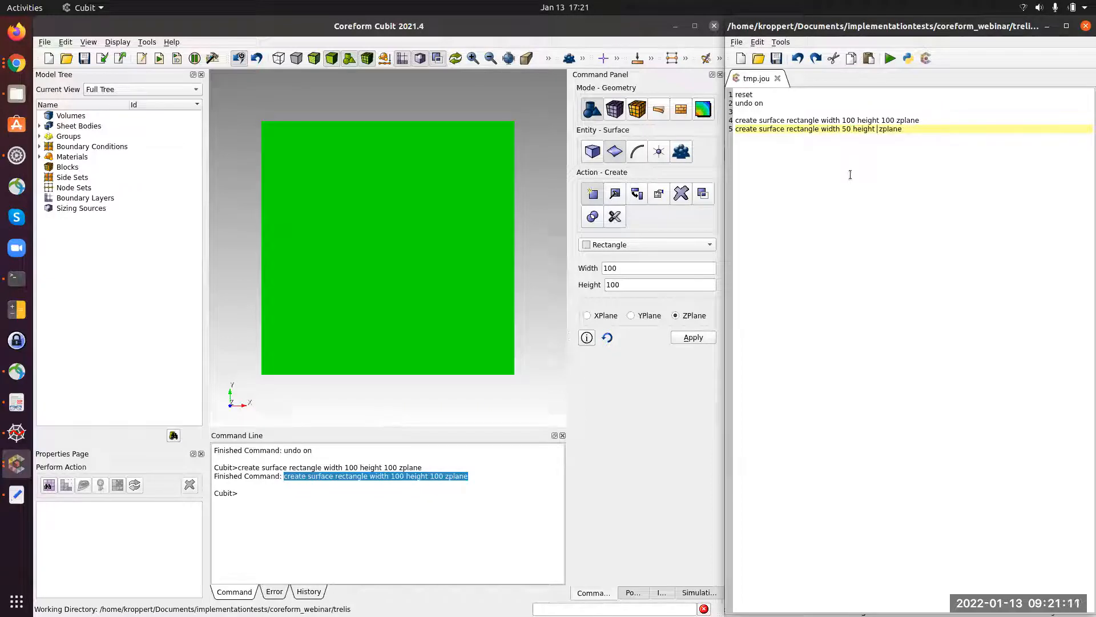
text(10)
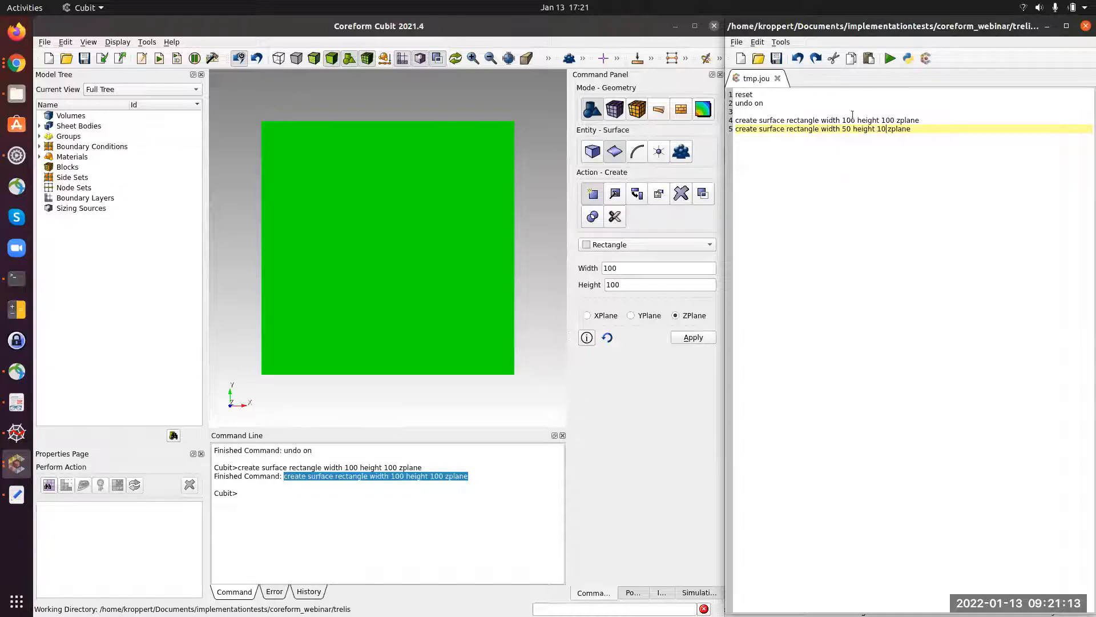
Step: Run the journal's width 50, height 10 rectangle command in the Cubit command line
triple_click(859, 129)
middle_click(384, 527)
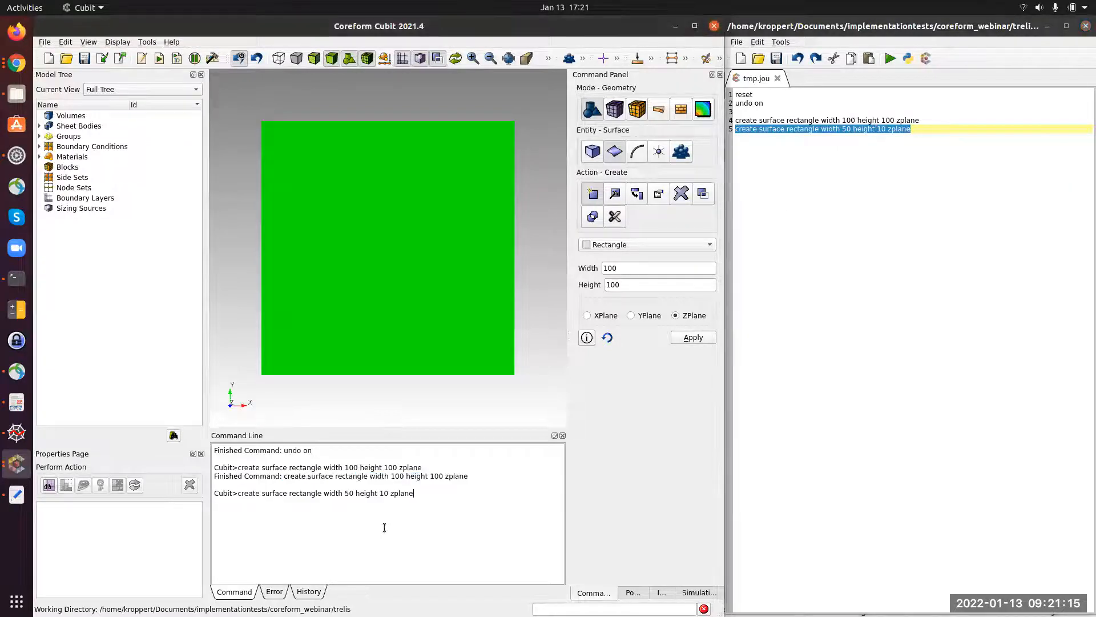
key(Return)
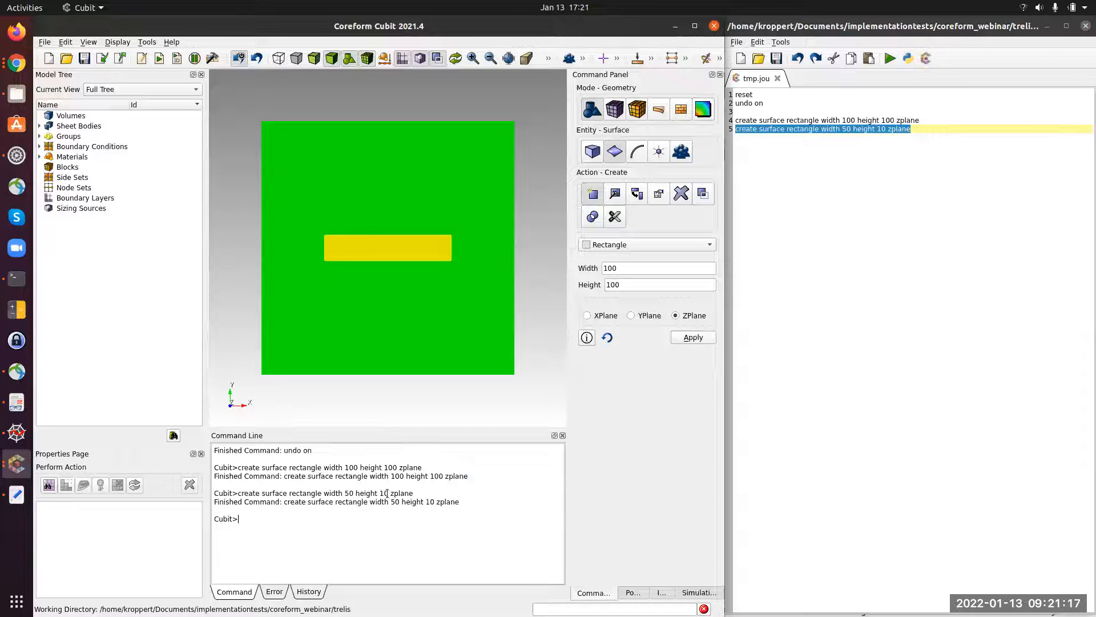
Step: Copy the width 50, height 10 rectangle command to line 8 of the journal, leaving two blank lines above it
click(925, 130)
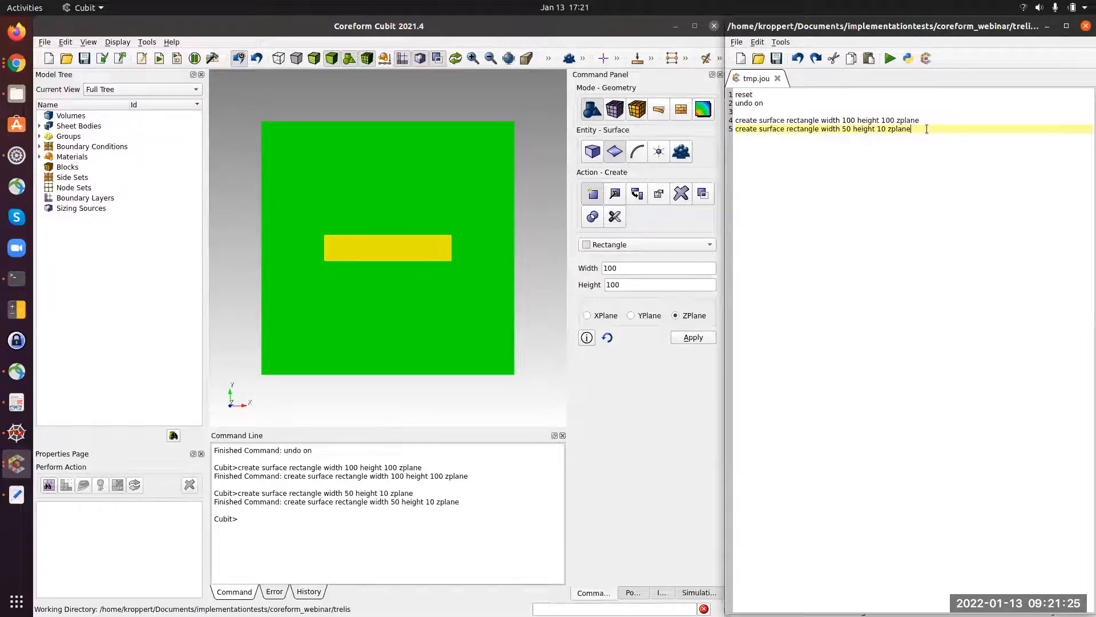
key(ctrl+shift+Left)
key(ctrl+shift+Left)
key(ctrl+shift+Left)
key(ctrl+shift+Left)
key(ctrl+shift+Left)
key(ctrl+shift+Left)
key(ctrl+shift+Left)
key(ctrl+shift+Left)
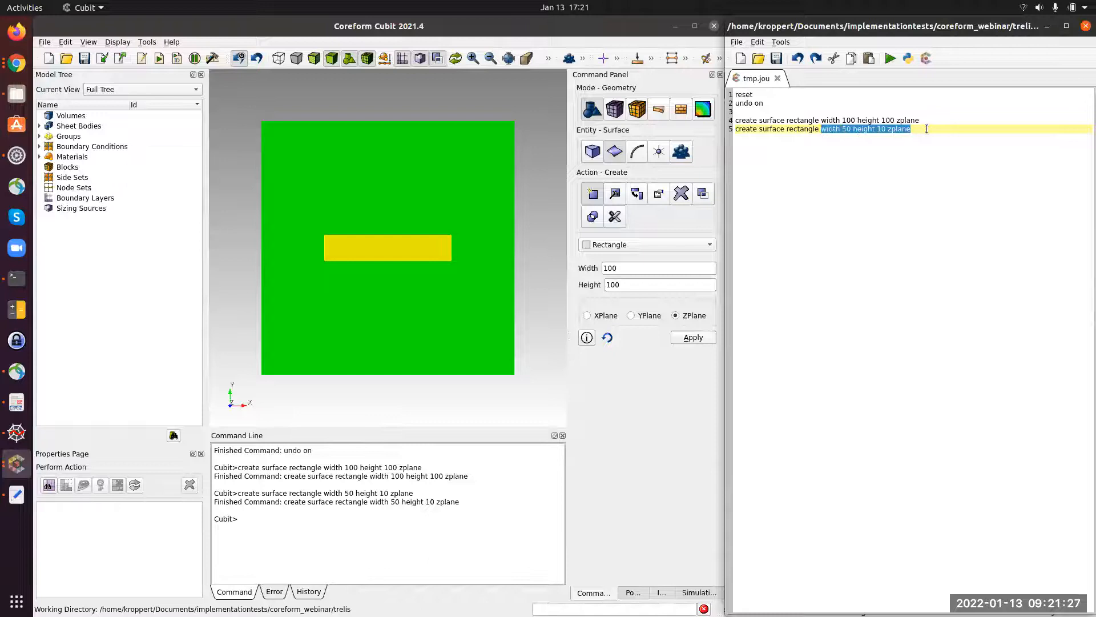
key(ctrl+c)
key(End)
key(Return)
key(Return)
key(Return)
key(ctrl+v)
Step: Add the comment "# coil" above the copied rectangle command and set its width to 30 and height to 5
click(836, 147)
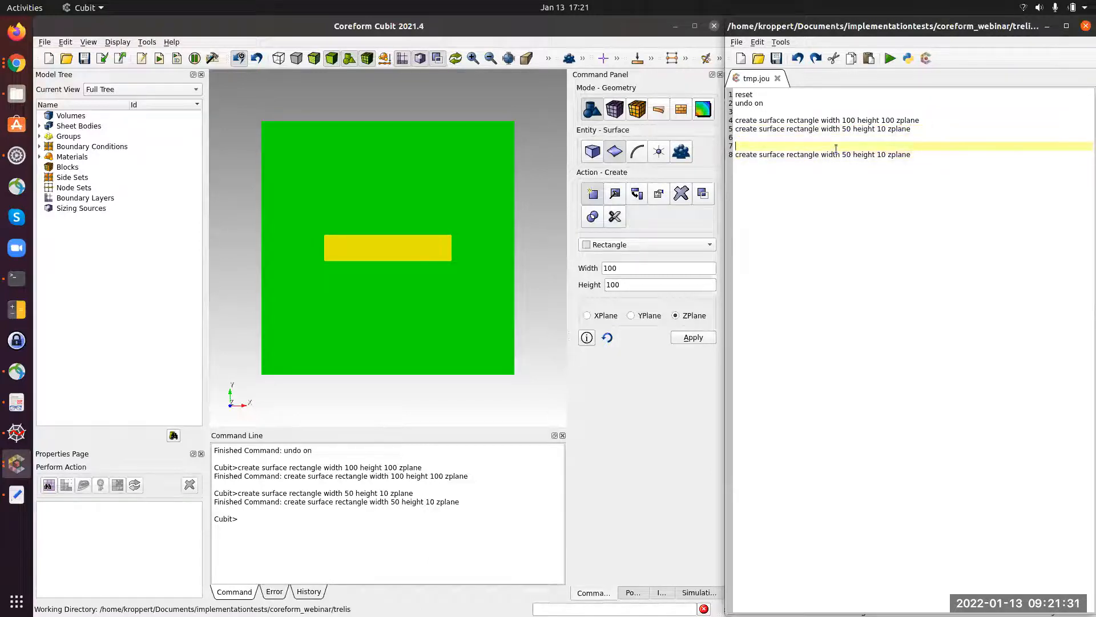
text(# coil)
key(Down)
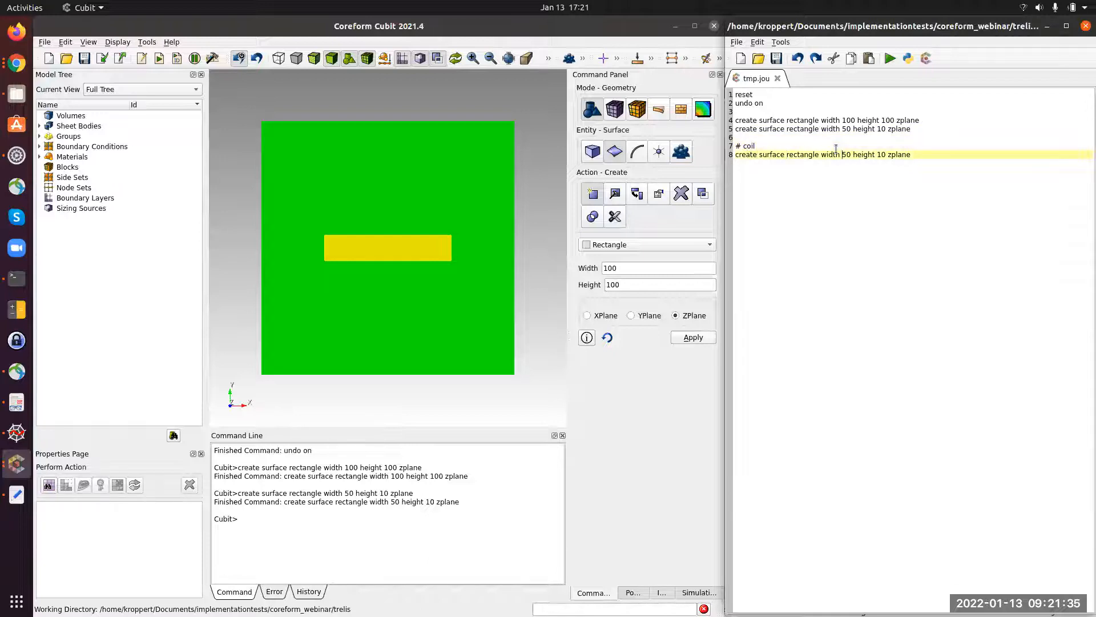
key(BackSpace)
text(3)
double_click(882, 155)
text(5)
Step: Run the coil rectangle command from the journal in the Cubit command line
triple_click(882, 154)
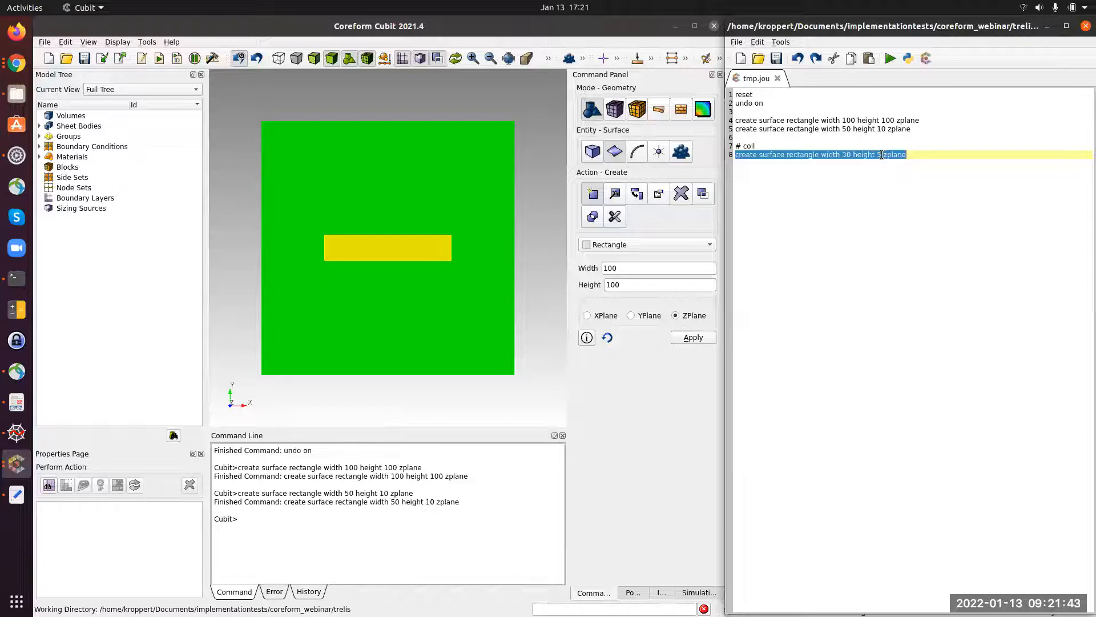
middle_click(470, 482)
key(Return)
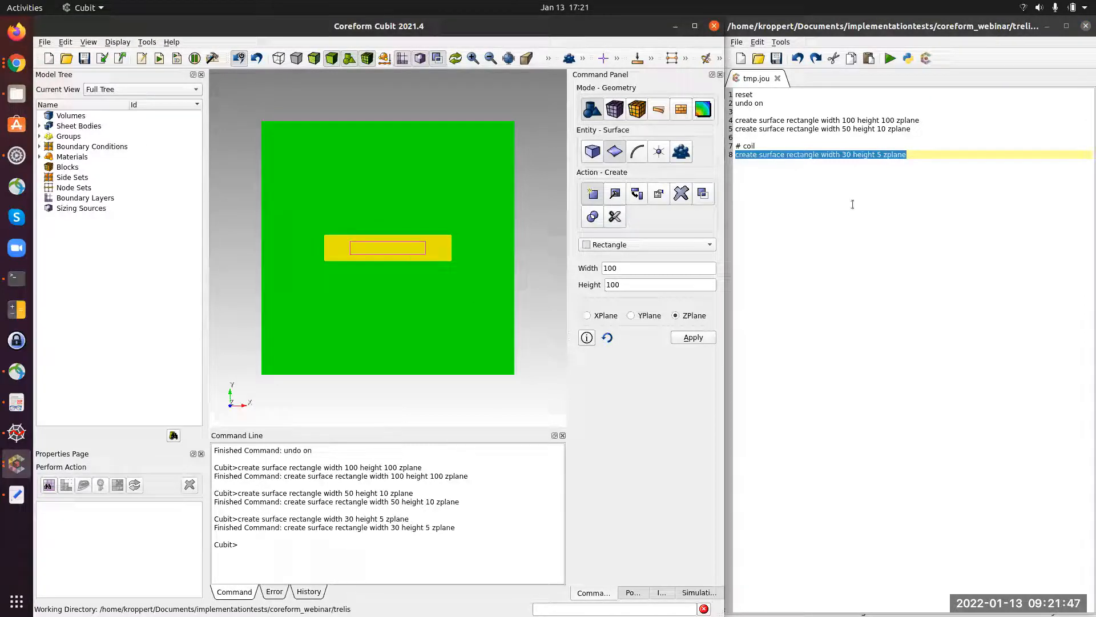
Step: Add two blank lines below the coil command in the journal and place the cursor on line 9
click(928, 161)
key(Return)
key(Return)
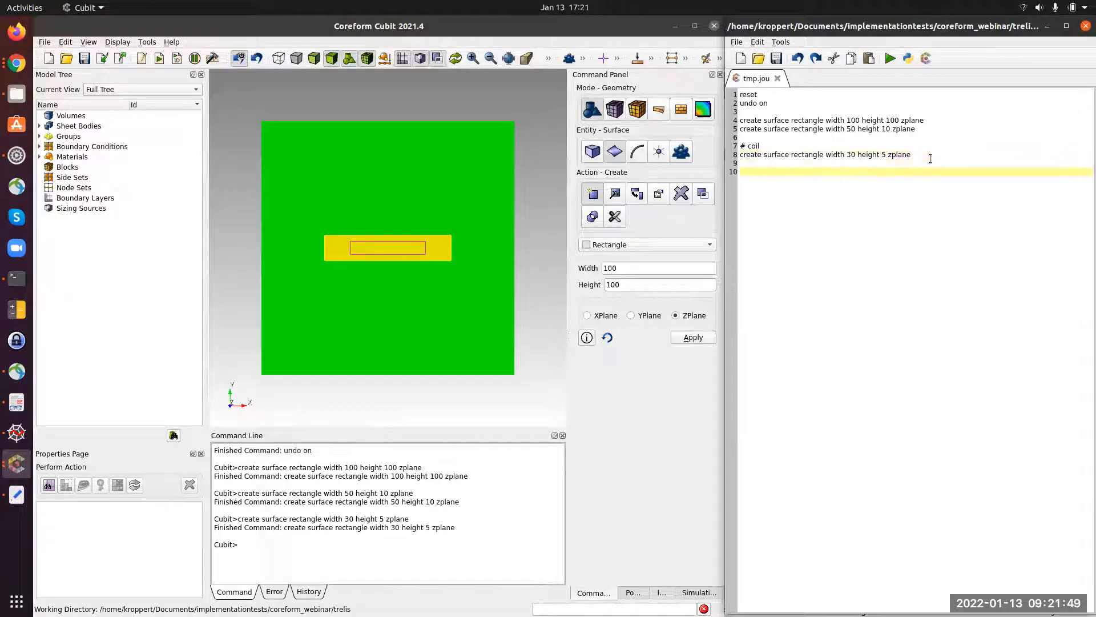
key(Up)
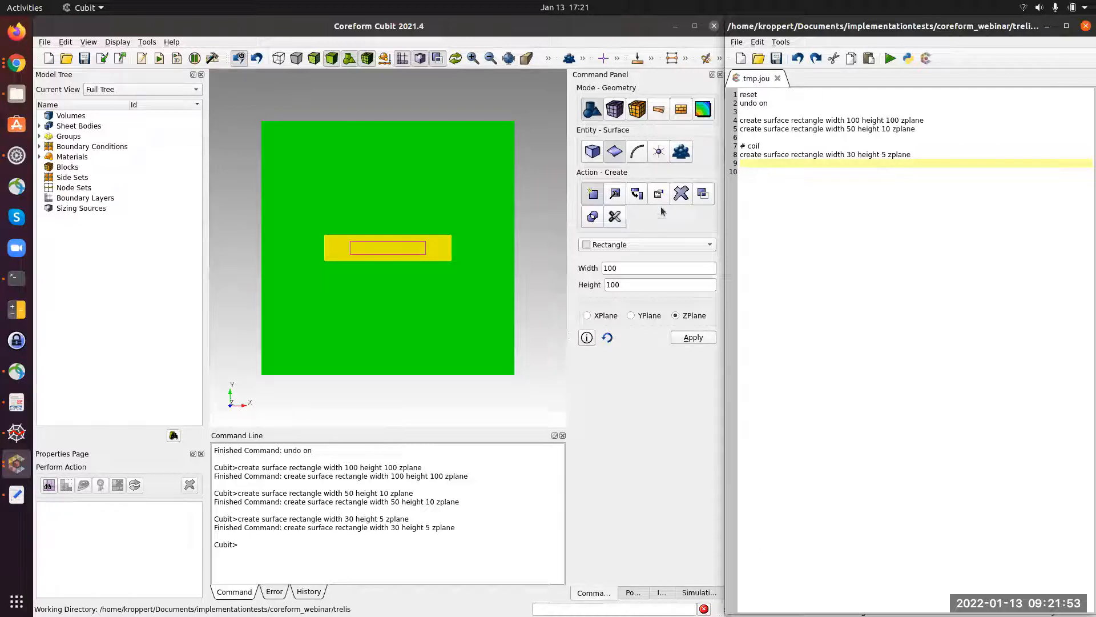
Step: Move surface 3, the small coil rectangle, by a Y distance of 30
click(639, 206)
click(639, 205)
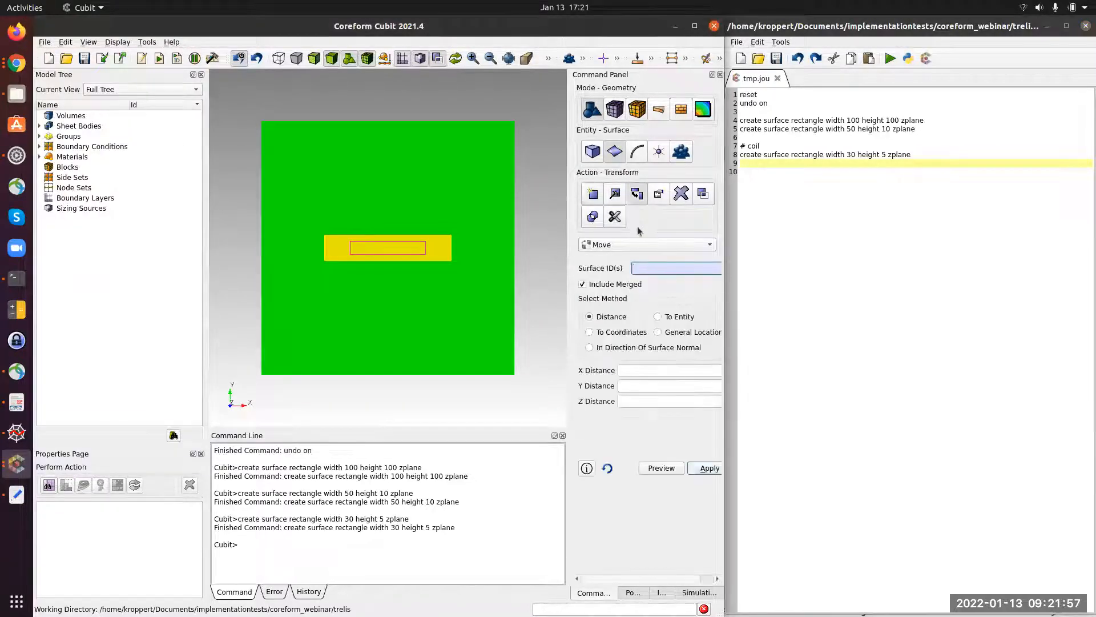
click(628, 245)
click(628, 246)
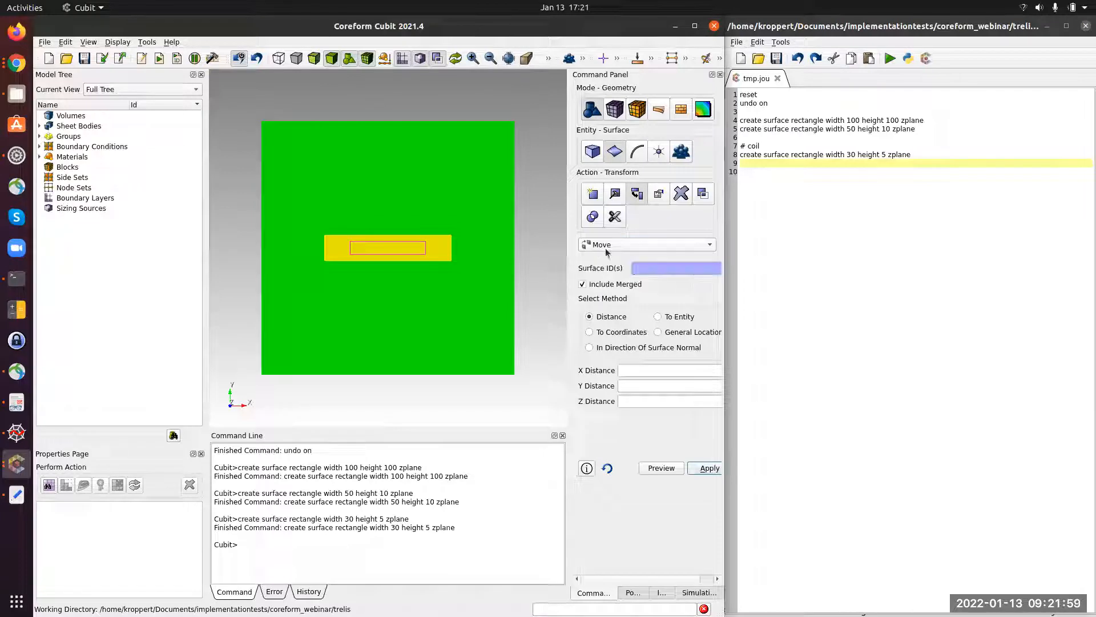
click(39, 126)
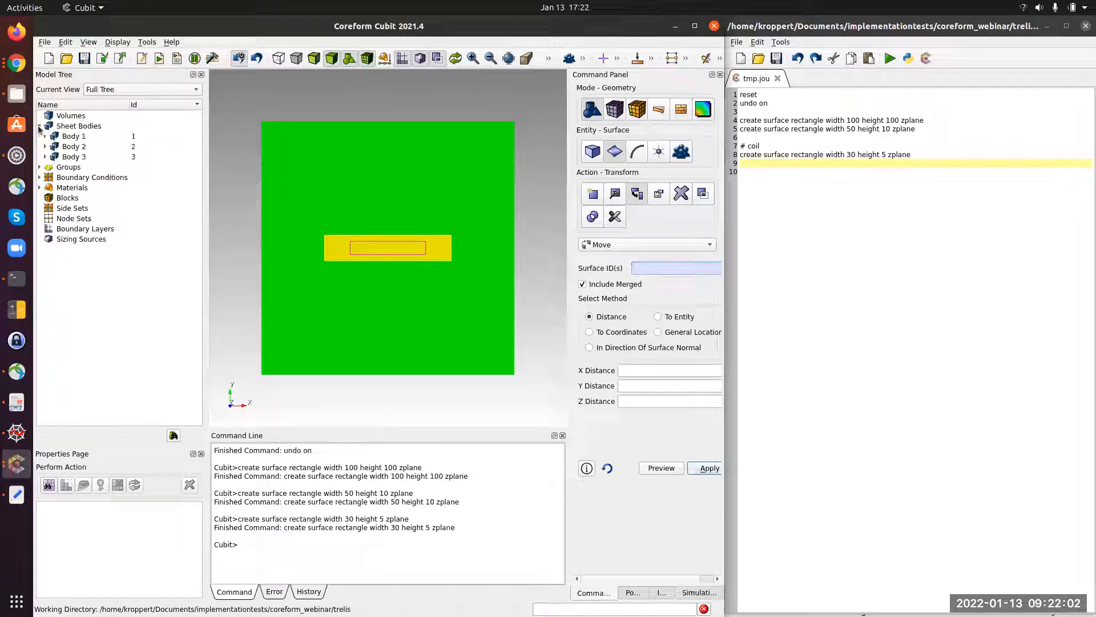
click(57, 158)
click(647, 268)
text(3)
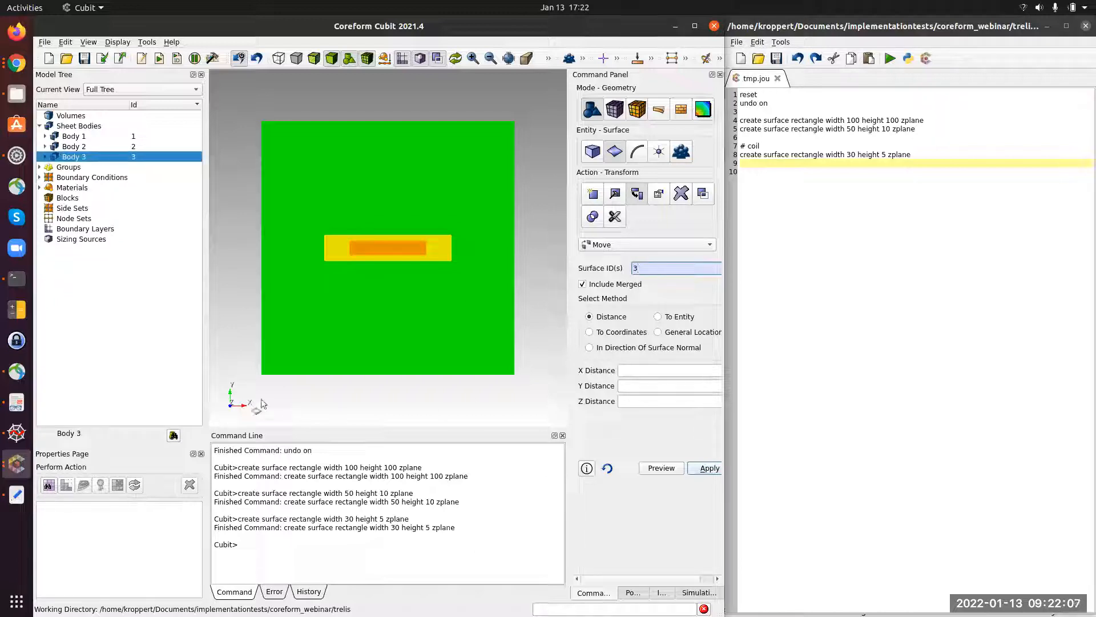
click(628, 386)
text(30)
click(703, 469)
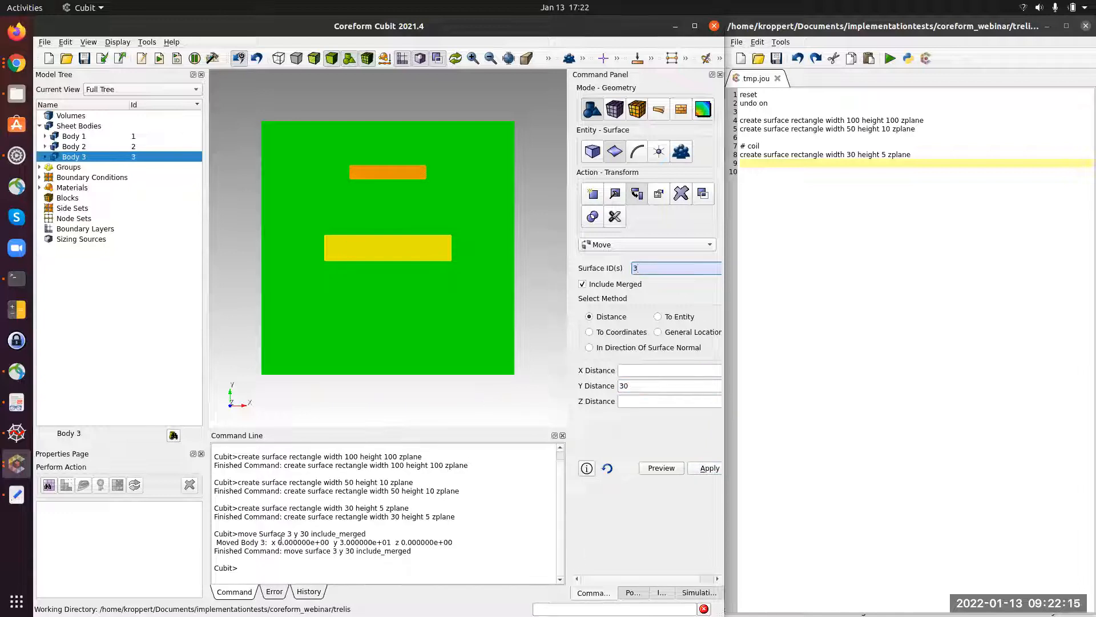
Step: Copy the executed move command for surface 3 from the command line into line 9 of the journal
drag(237, 533, 368, 533)
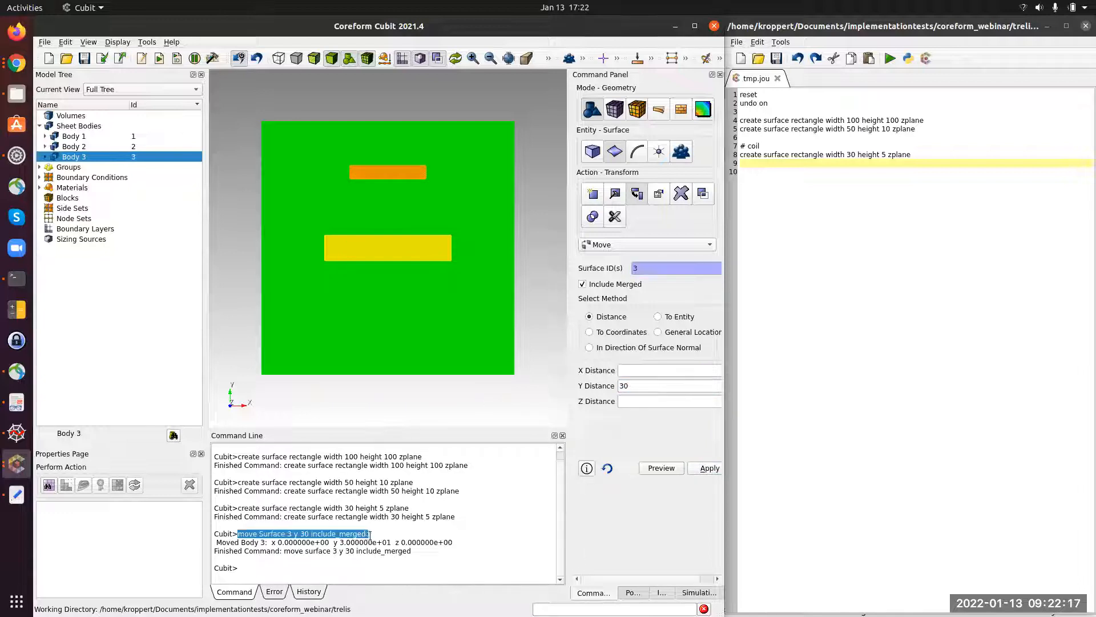
click(957, 161)
key(ctrl+v)
click(934, 199)
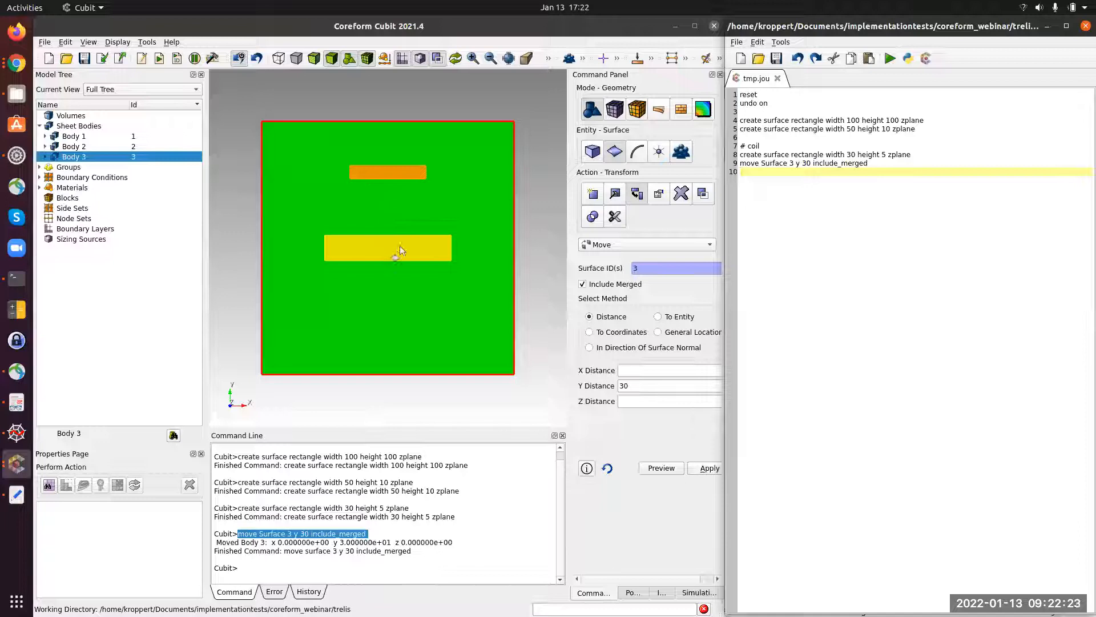
click(420, 509)
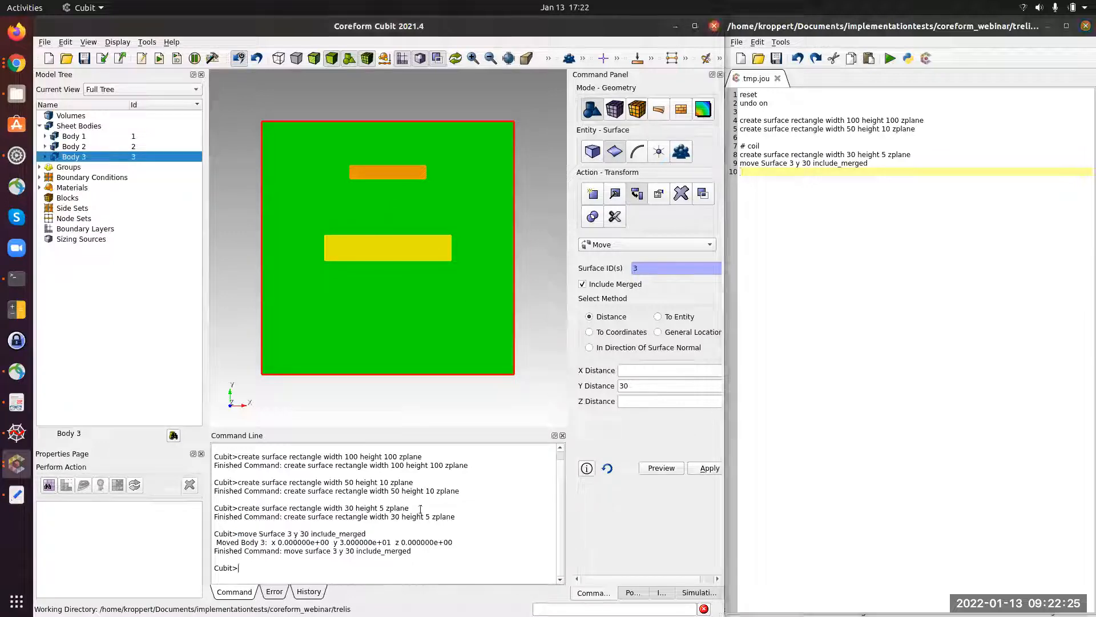
Step: Change the Y distance in the journal's surface 3 move command to 10 and run the whole journal
click(893, 234)
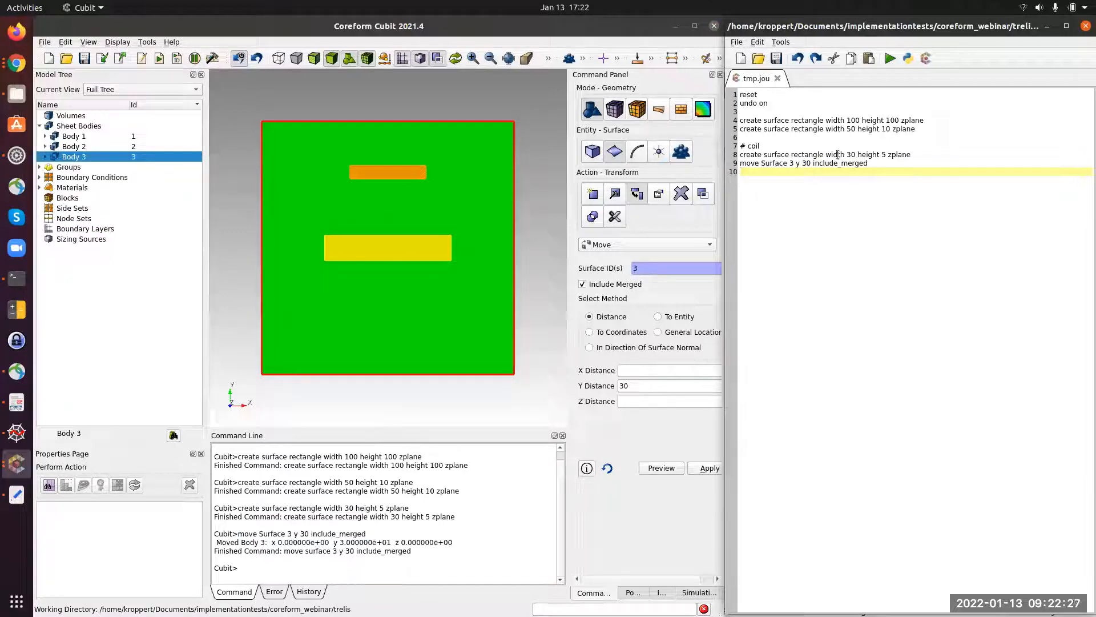
click(808, 162)
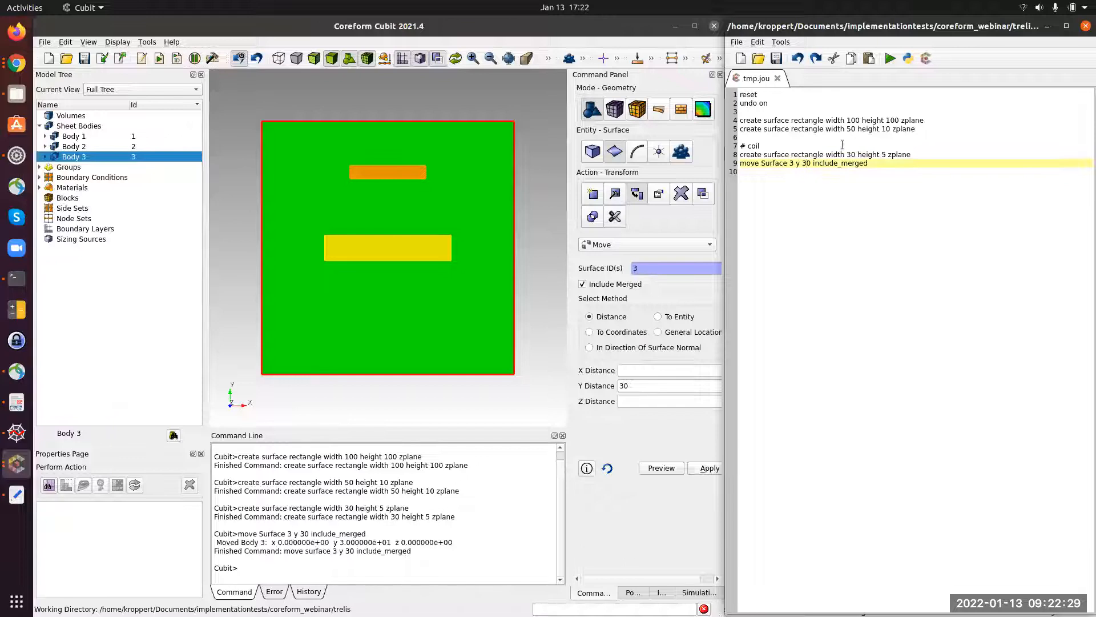
key(BackSpace)
text(1)
click(889, 58)
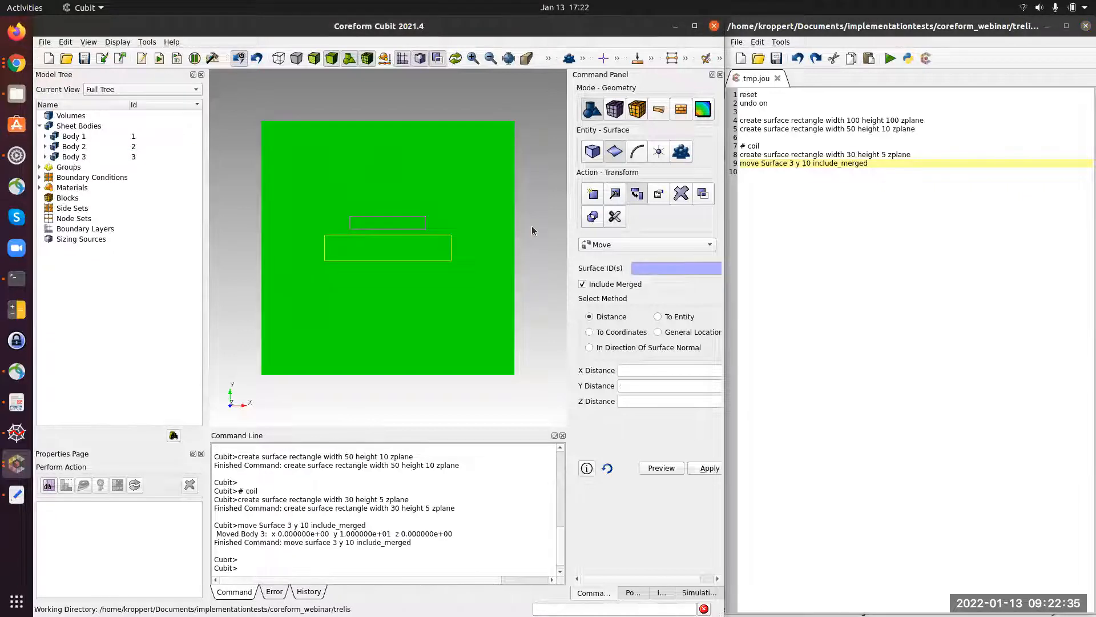
Step: Duplicate the coil's rectangle and move commands onto lines 11 and 12 of the journal, leaving a blank line above them
drag(906, 167, 740, 155)
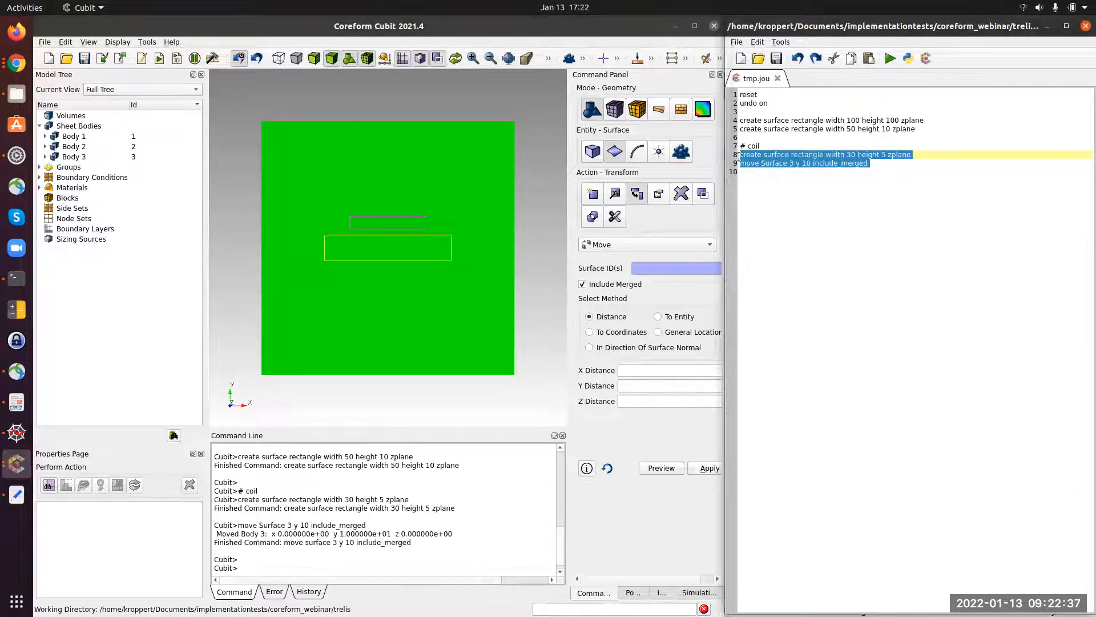
key(ctrl+c)
key(Right)
key(Return)
key(Return)
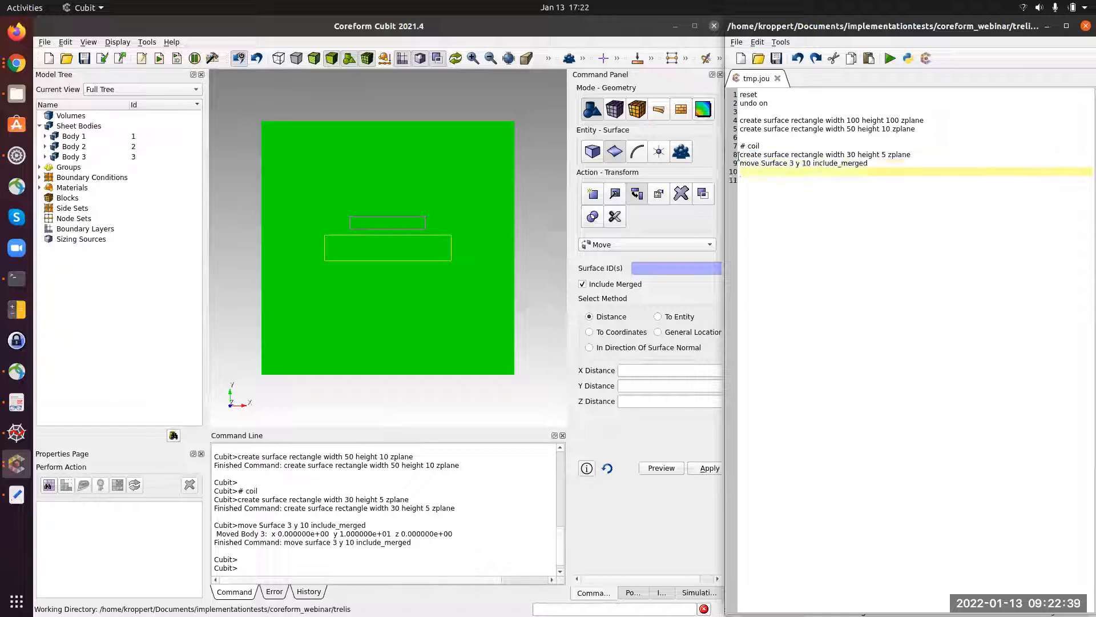
key(ctrl+v)
key(Up)
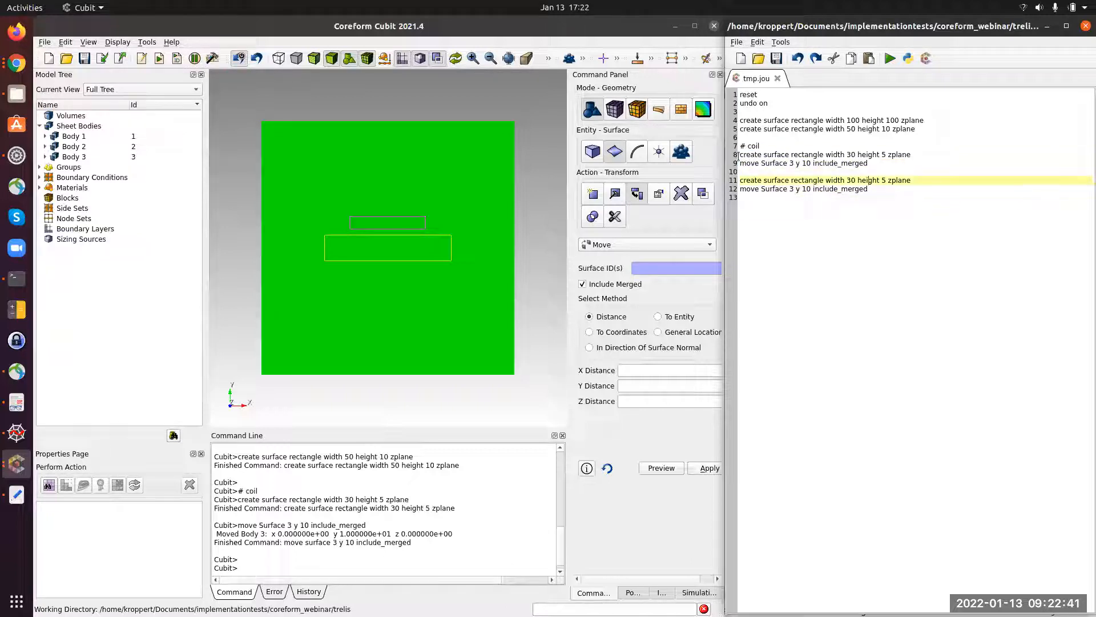
Step: Run the duplicated width 30, height 5 rectangle command from line 11 in the Cubit command line
triple_click(894, 180)
click(490, 504)
middle_click(490, 503)
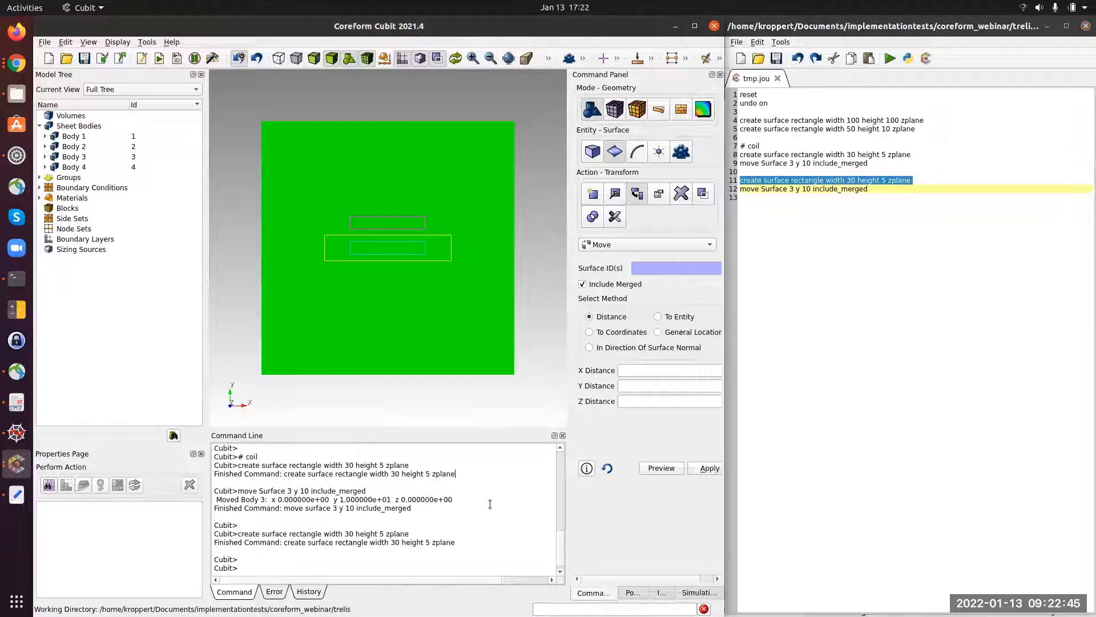
Step: Change the duplicated move command to surface 4 with y -10 and run it in the Cubit command line
click(790, 192)
key(Delete)
text(4)
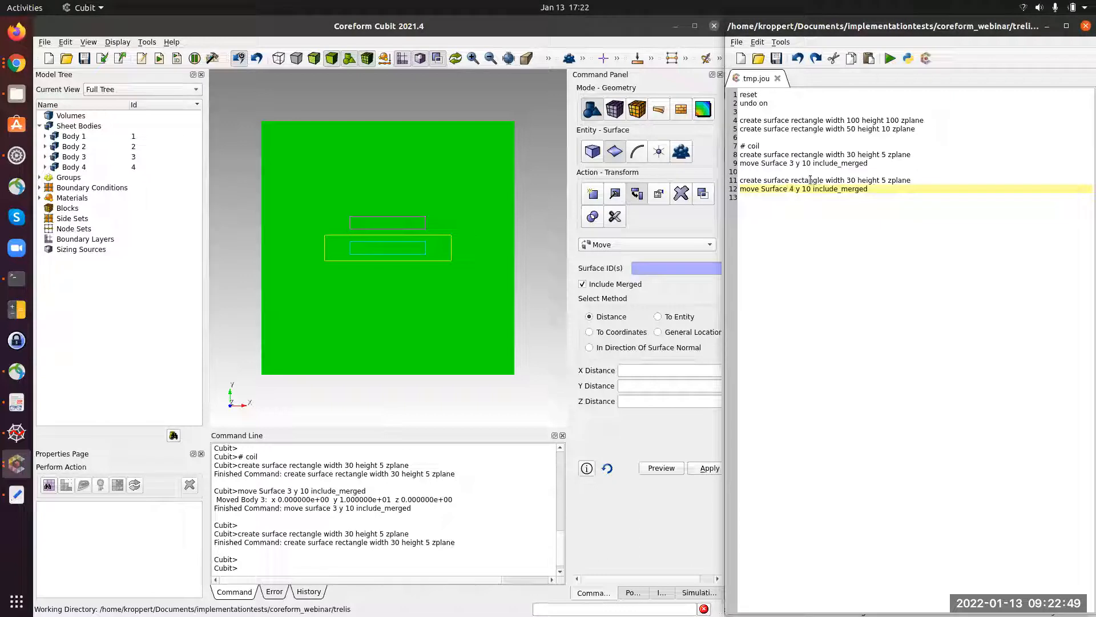
key(Right)
key(Right)
key(Right)
text(-)
triple_click(809, 189)
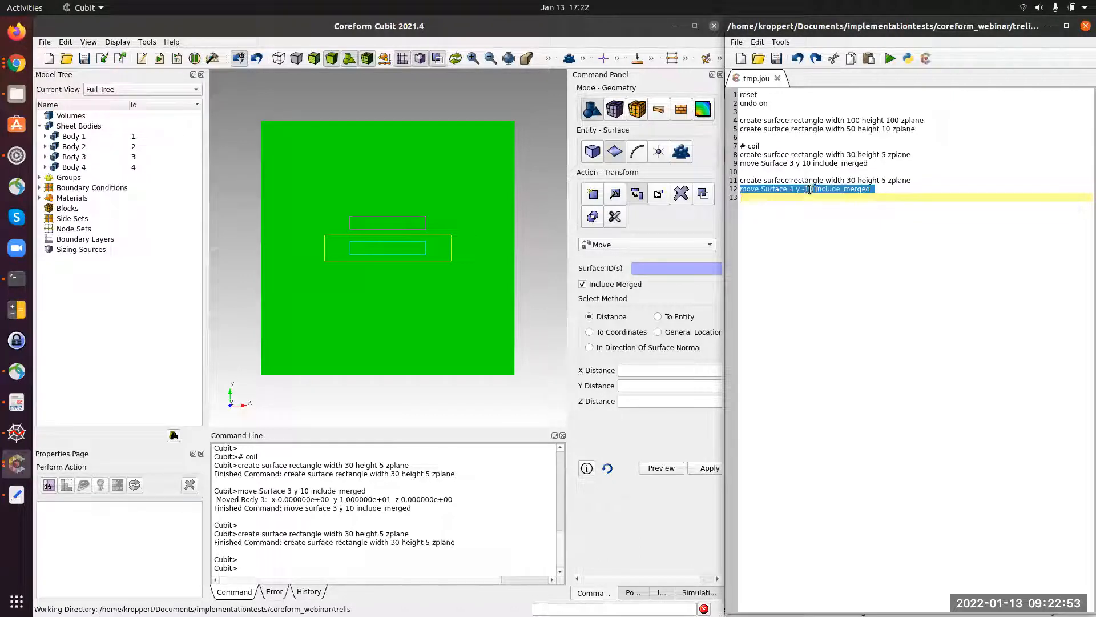
middle_click(424, 512)
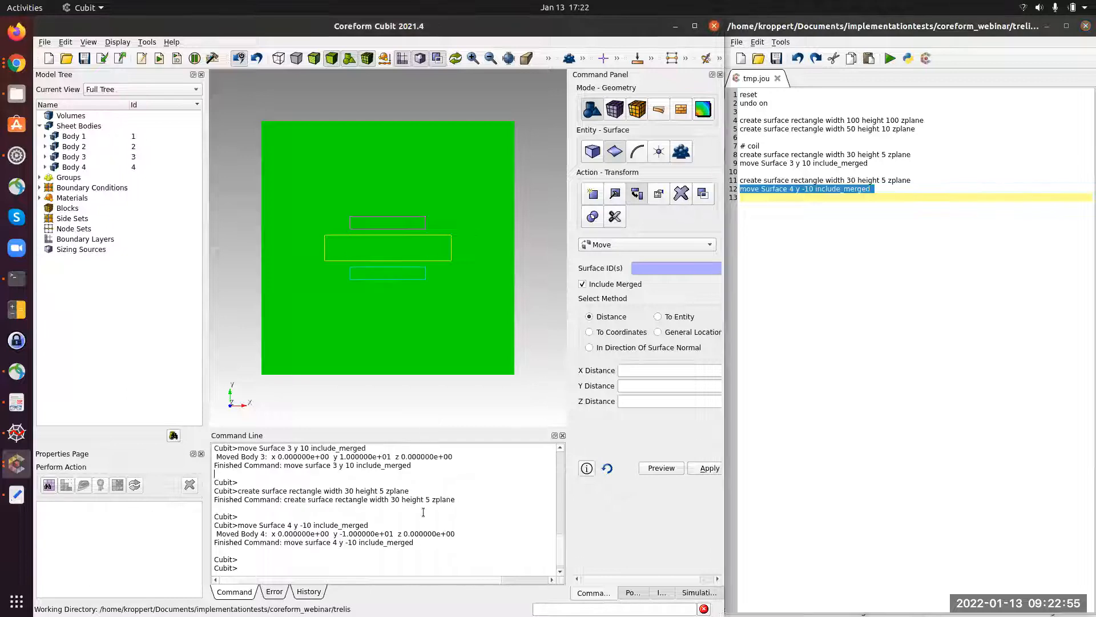
Step: Add two blank lines at the end of the journal below the surface 4 move command
click(824, 292)
key(Return)
key(Return)
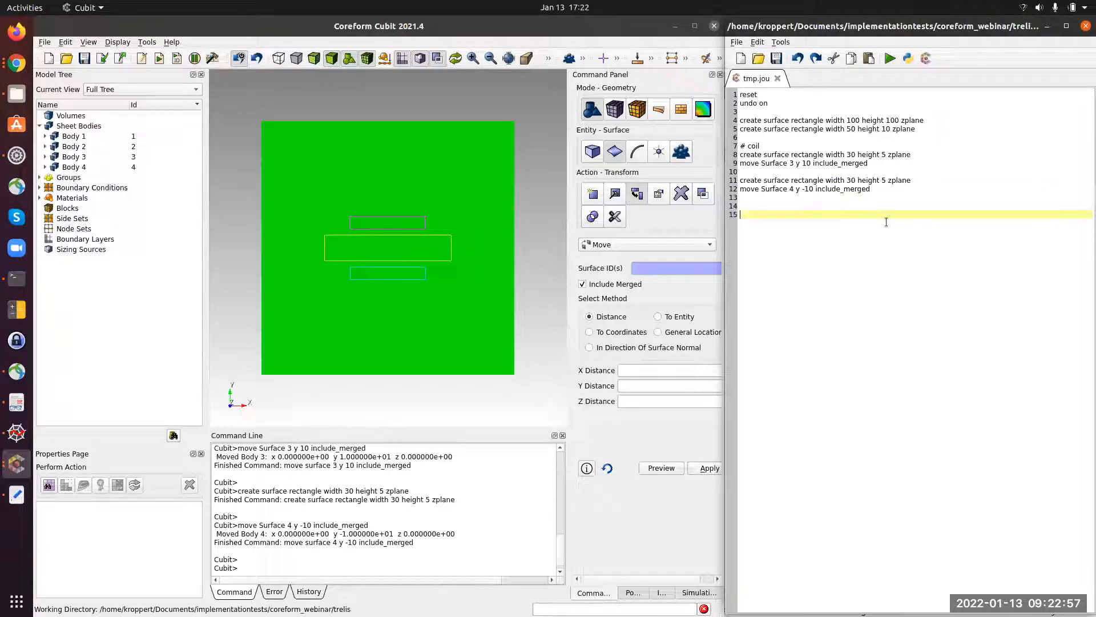
Step: Highlight bodies 2 to 4 and then body 1 in the model to compare their extents
click(72, 167)
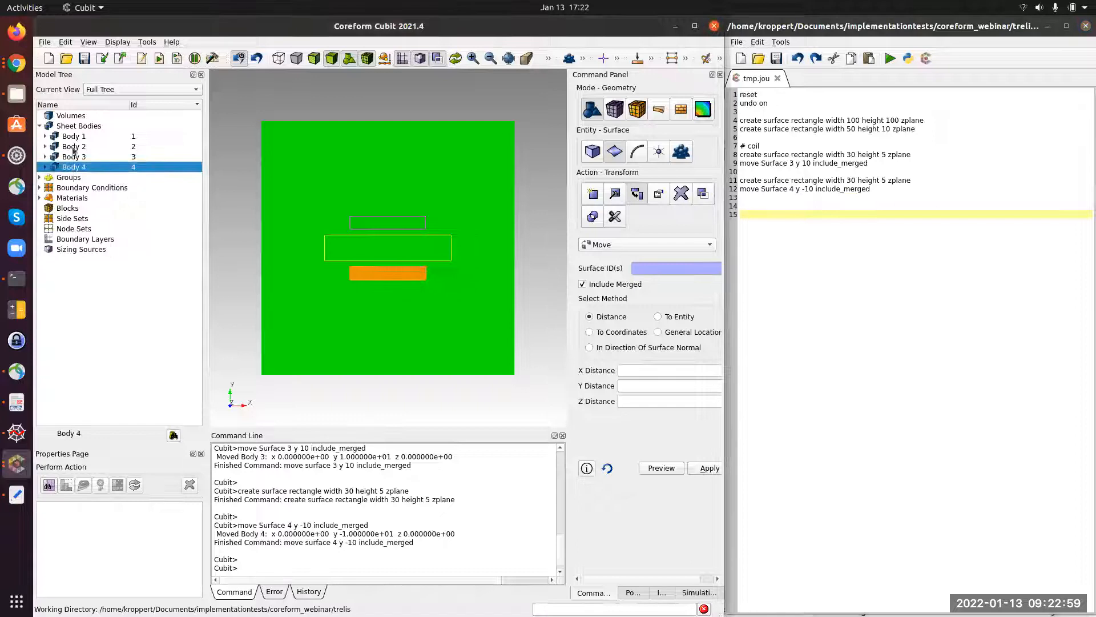
shift+click(73, 147)
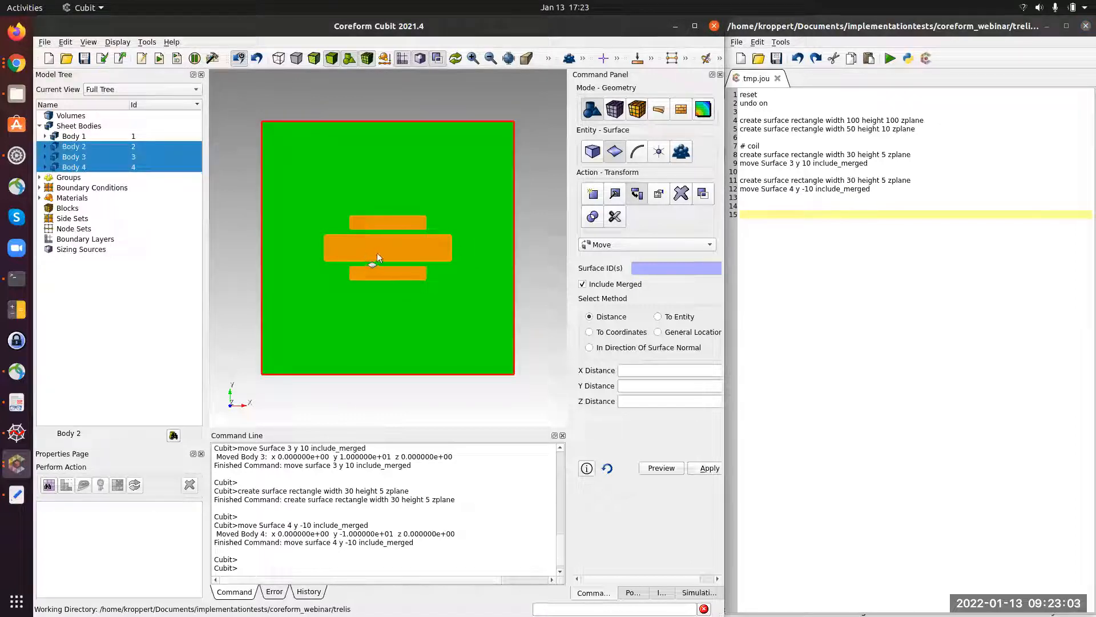
click(89, 136)
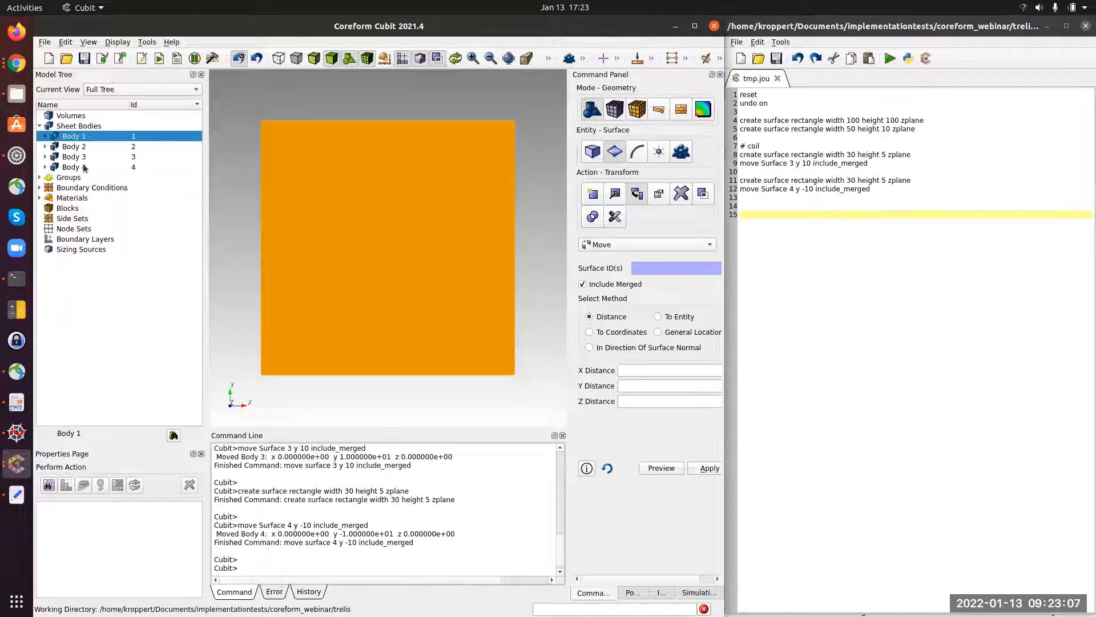
Step: Select bodies 2 to 4 and open the surface Boolean Subtract operation with them as the surfaces to subtract
click(85, 167)
shift+click(85, 147)
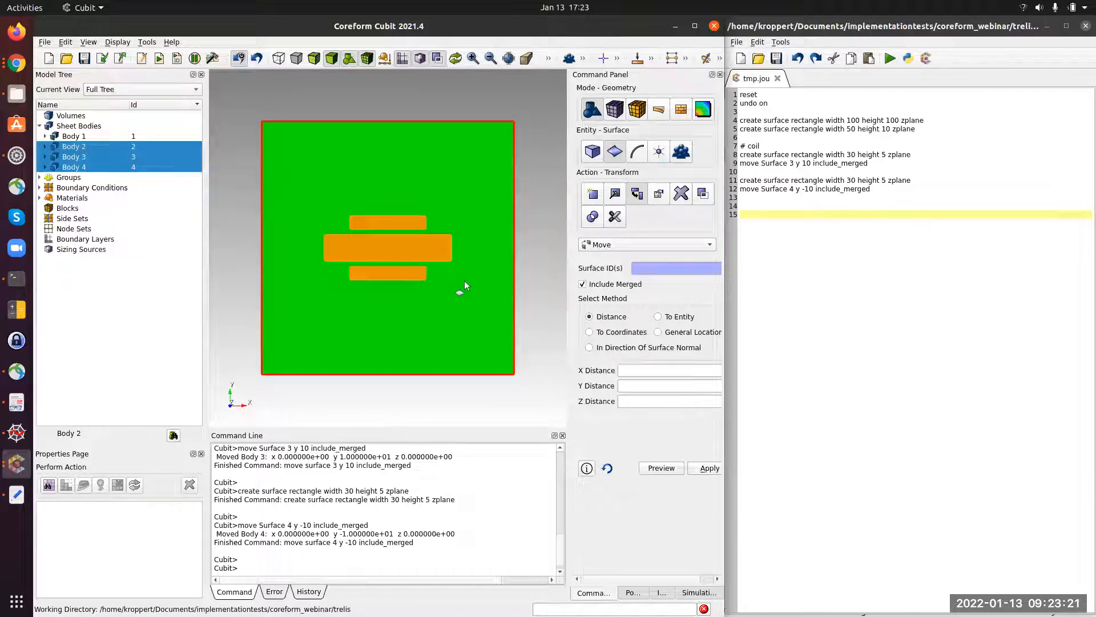
click(615, 216)
click(620, 244)
click(620, 247)
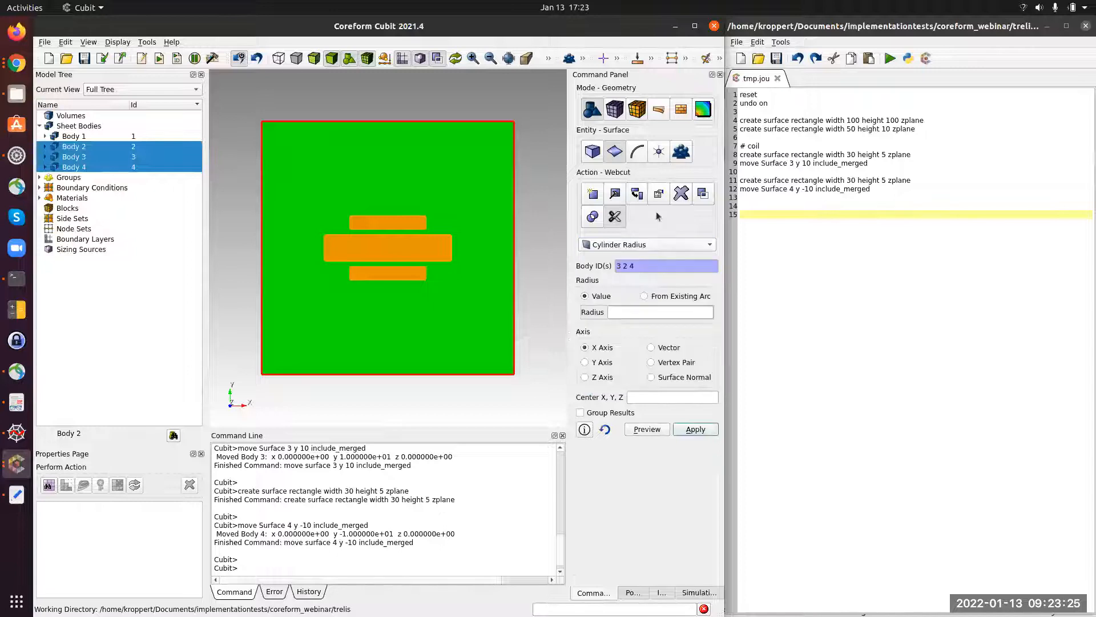
click(601, 219)
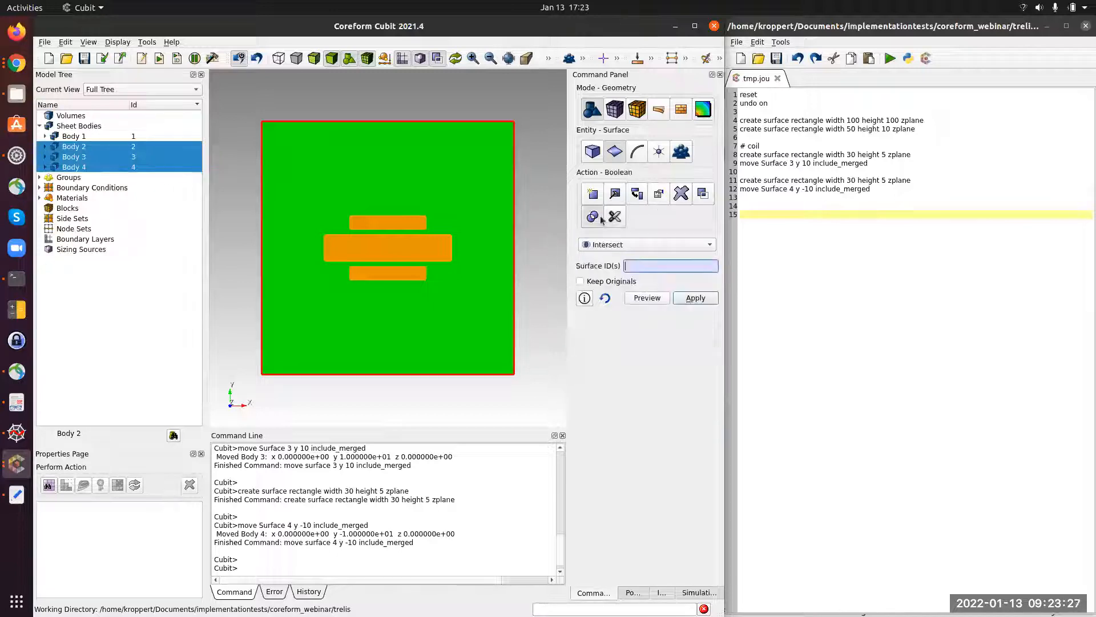
click(604, 246)
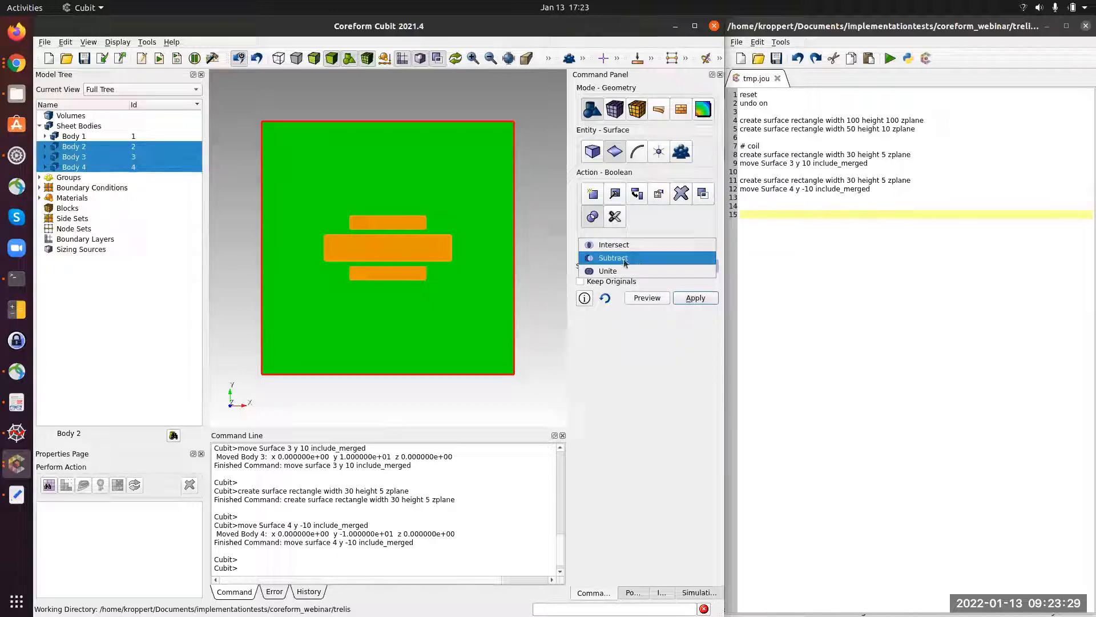
click(625, 260)
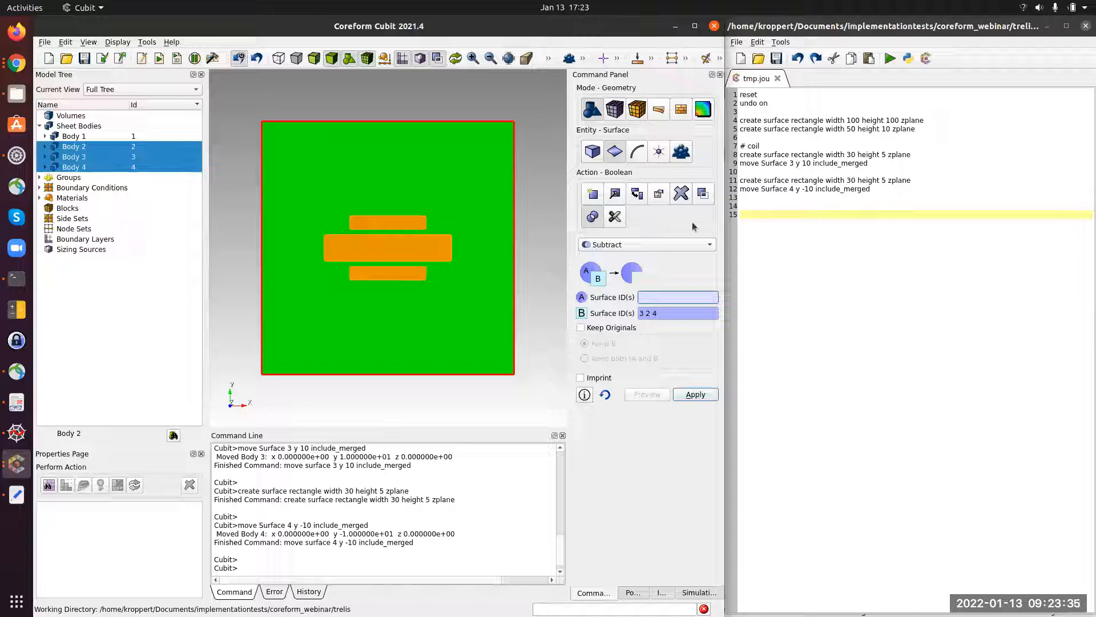
Step: Write the command "subtract surface 2 to 4 from surface 1 keep" on line 15 of the journal
click(762, 214)
key(Return)
key(Return)
key(Up)
key(Up)
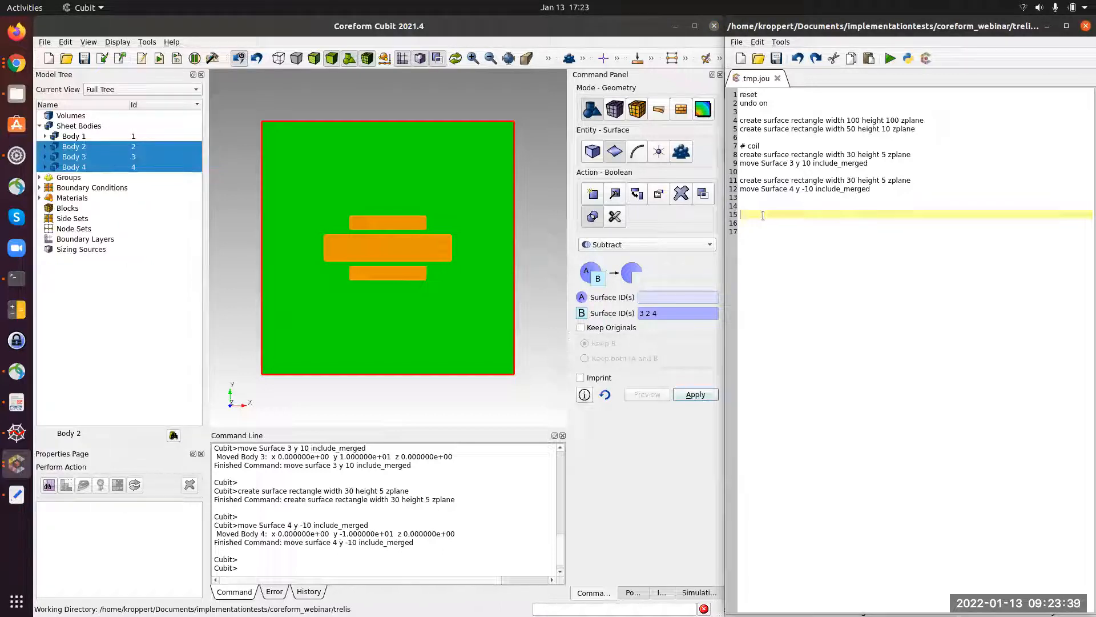
text(subtrac)
key(BackSpace)
key(BackSpace)
key(BackSpace)
text(tract surface 2 3)
key(Left)
key(BackSpace)
key(BackSpace)
text(to)
key(End)
text(from surface)
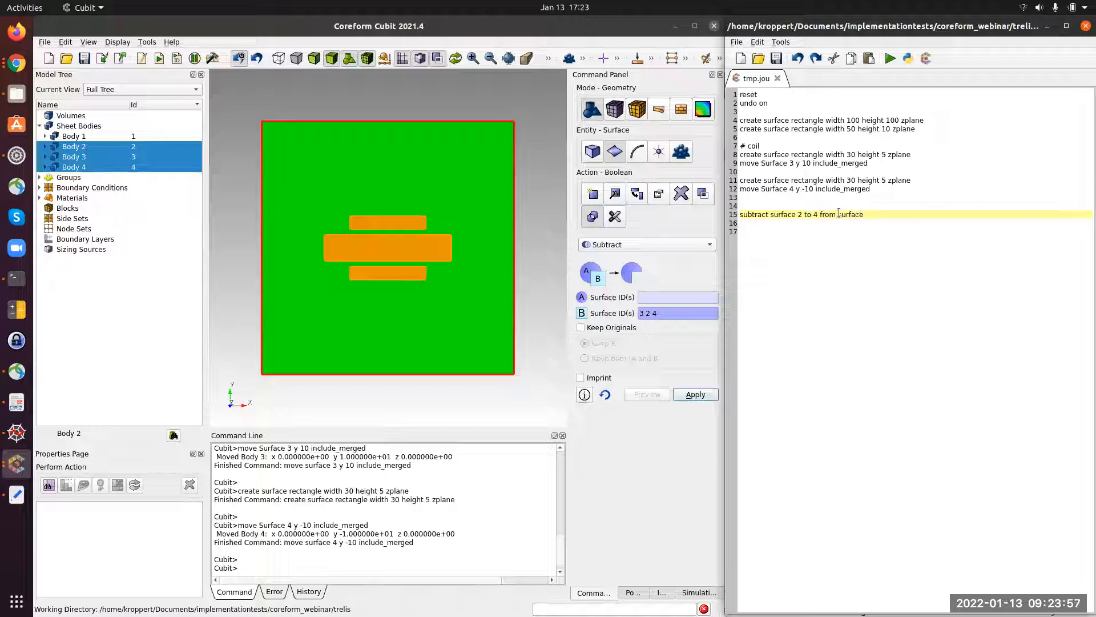
text( 1 keep)
Step: Run the subtract command from the journal in the Cubit command line and place the cursor on line 16
double_click(880, 214)
triple_click(882, 213)
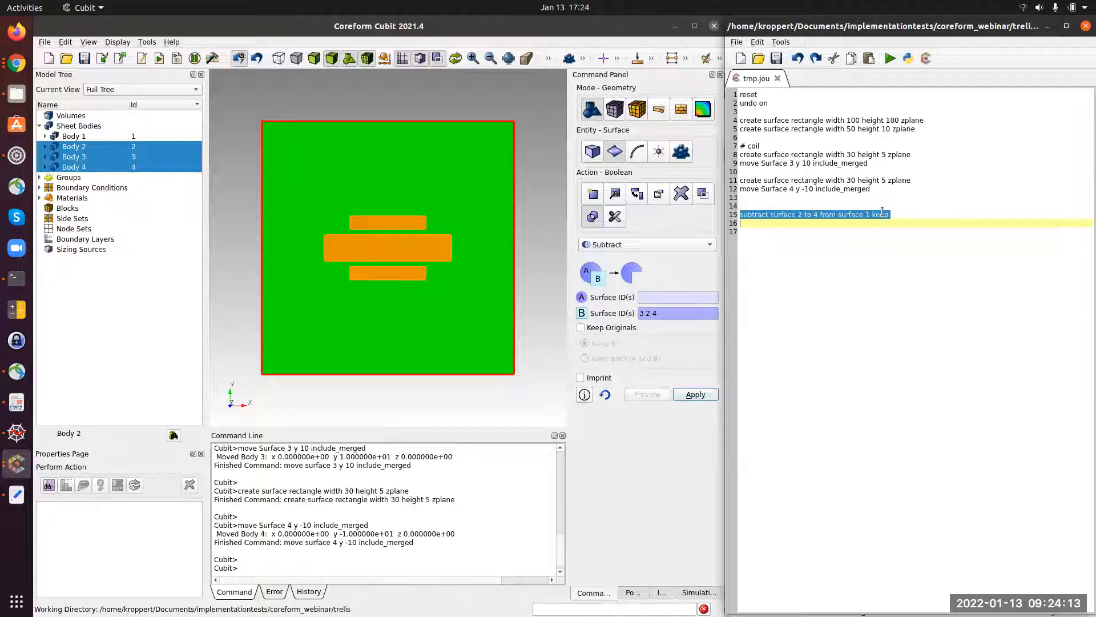
middle_click(392, 528)
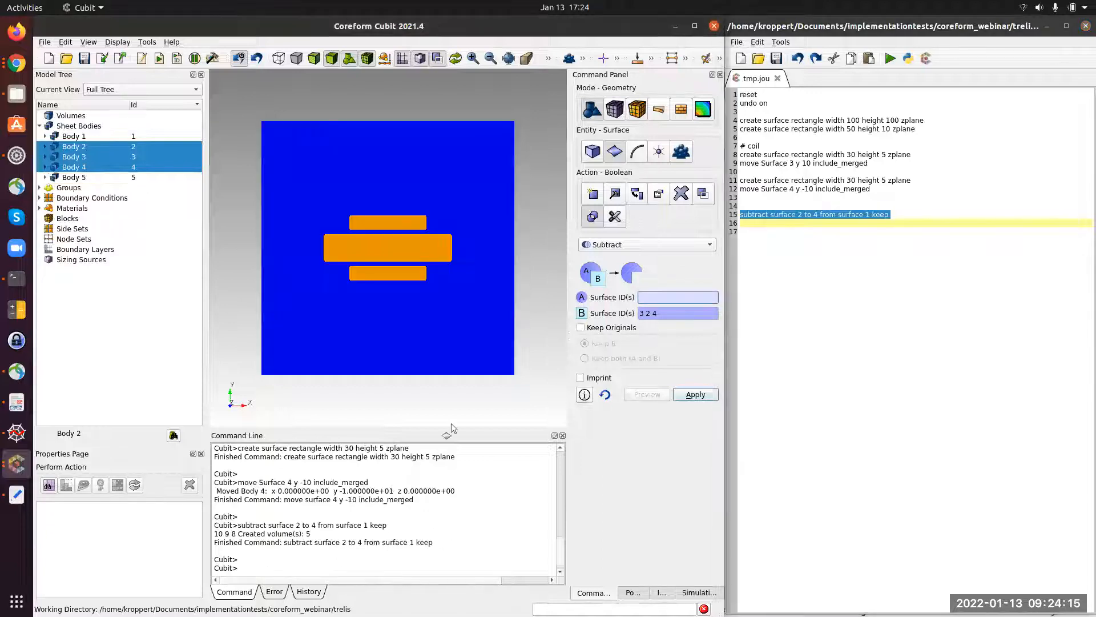
click(847, 249)
click(840, 223)
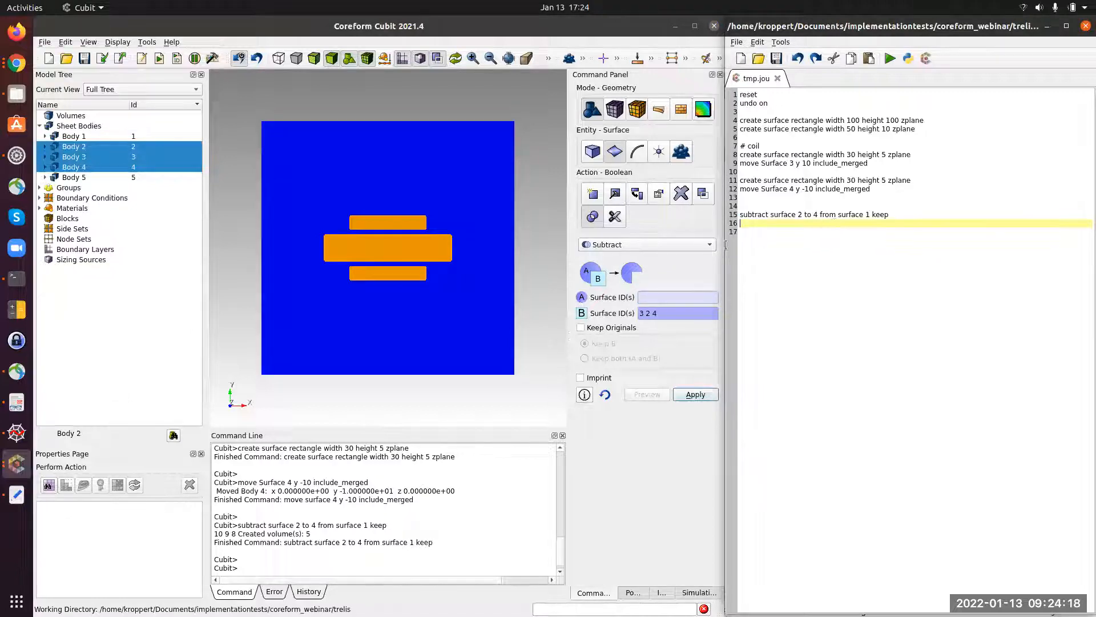
Step: Highlight body 5 and body 1 in turn to compare them, and clear the selection
click(74, 177)
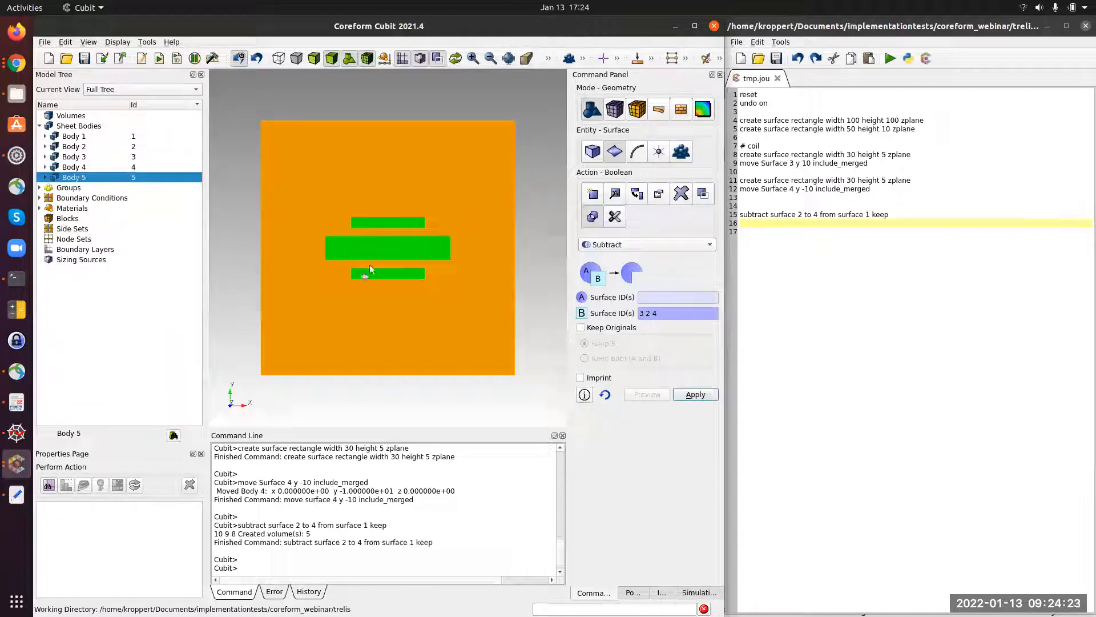
click(79, 139)
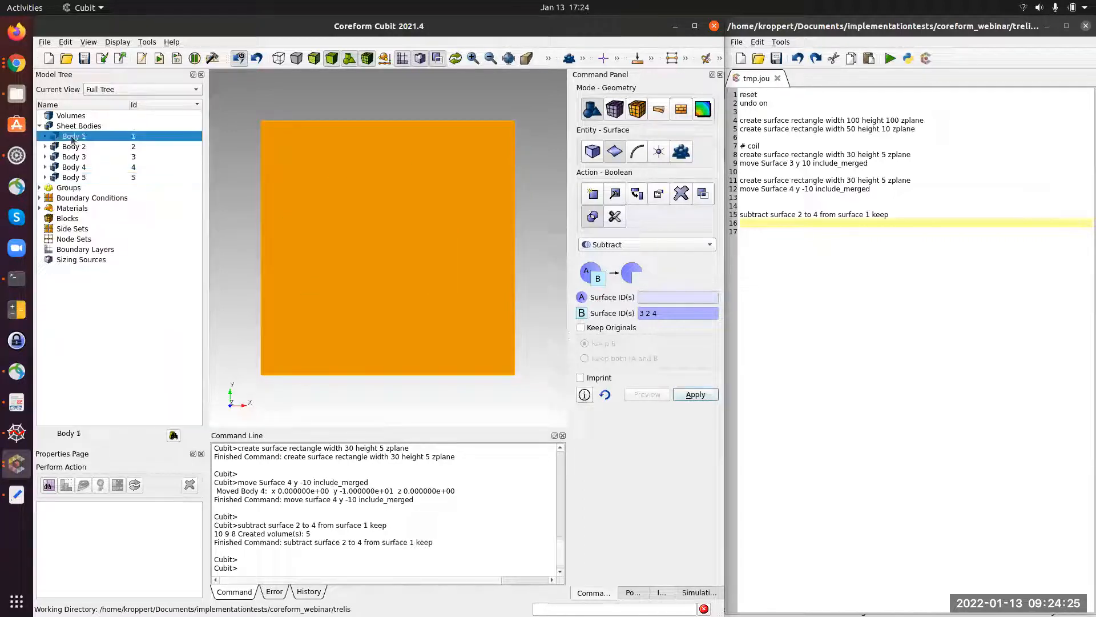
click(229, 131)
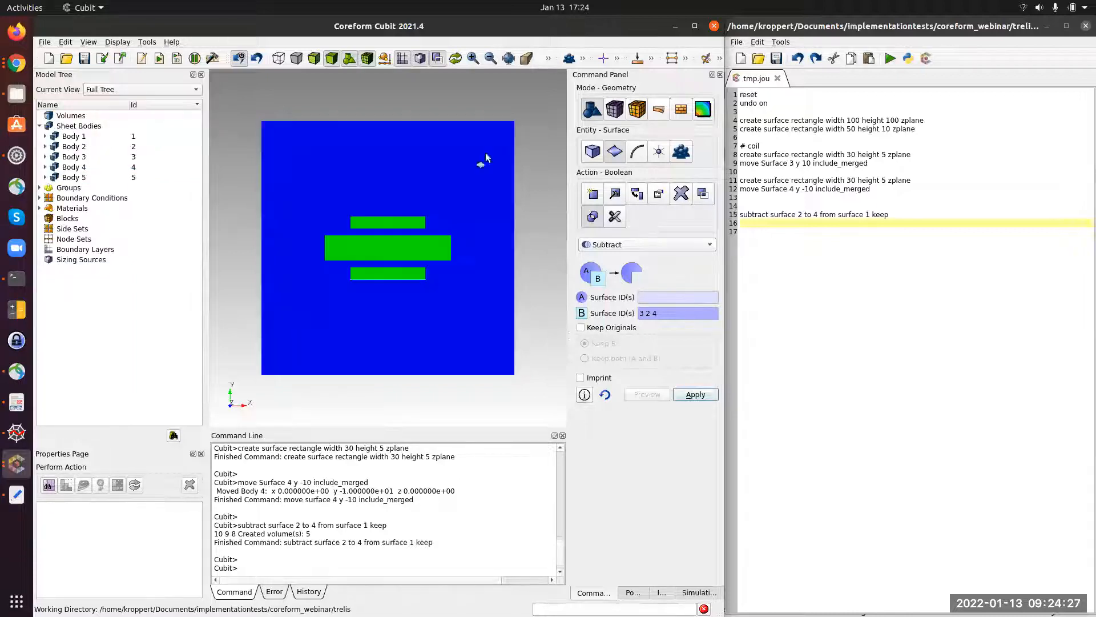
Step: Write "delete surface 1" on line 16 of the journal, run it in the Cubit command line, and add blank lines below it
click(764, 225)
text(delete surface 1)
triple_click(773, 223)
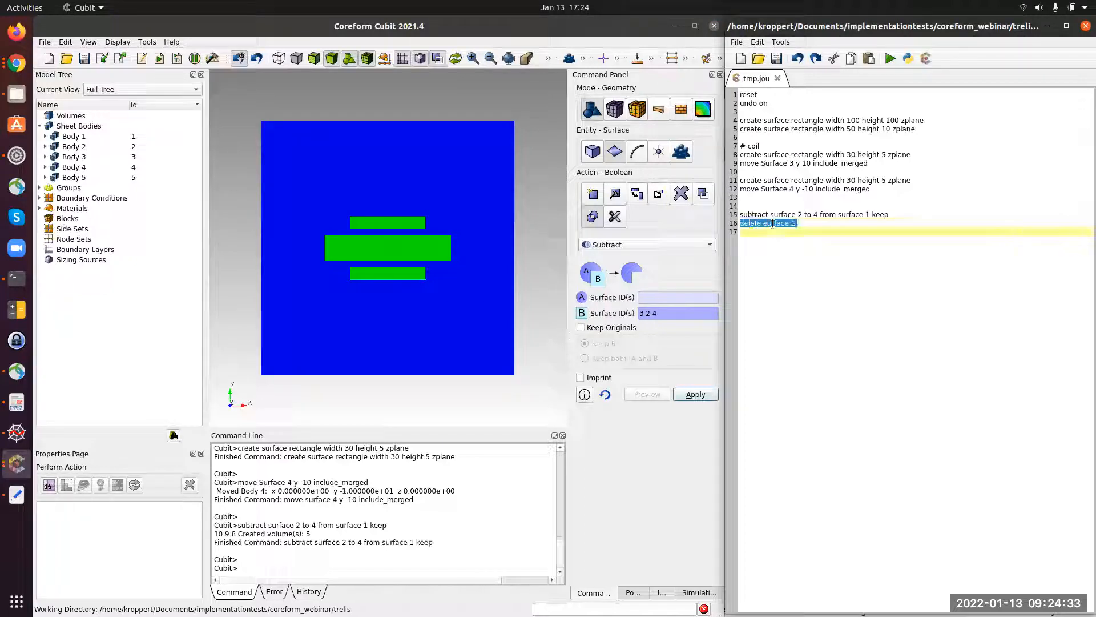
middle_click(449, 499)
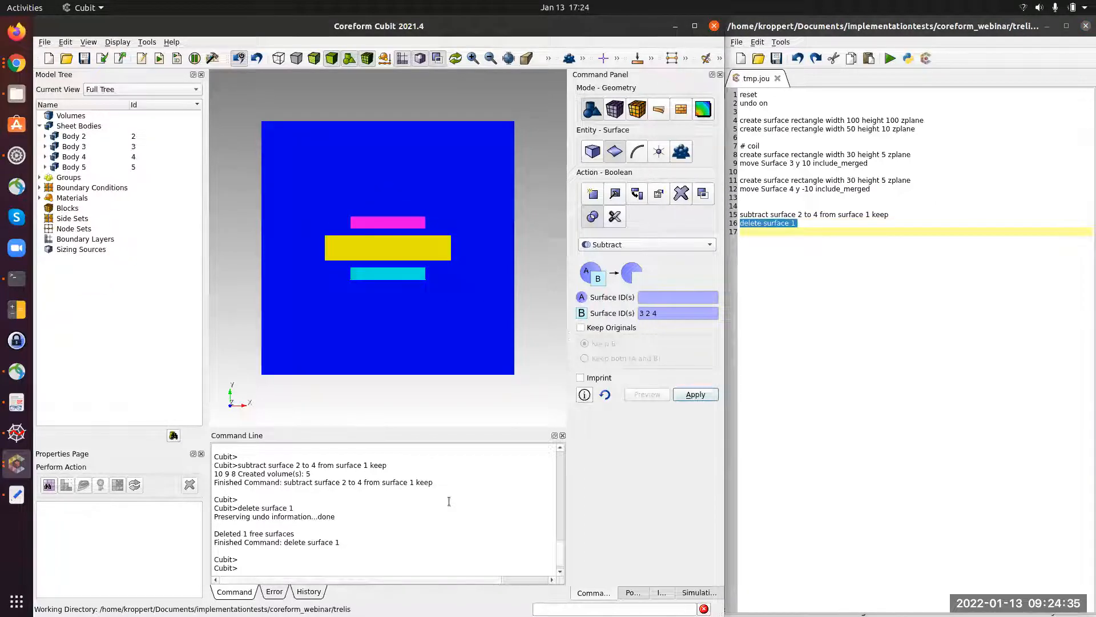
click(783, 280)
key(Return)
key(Return)
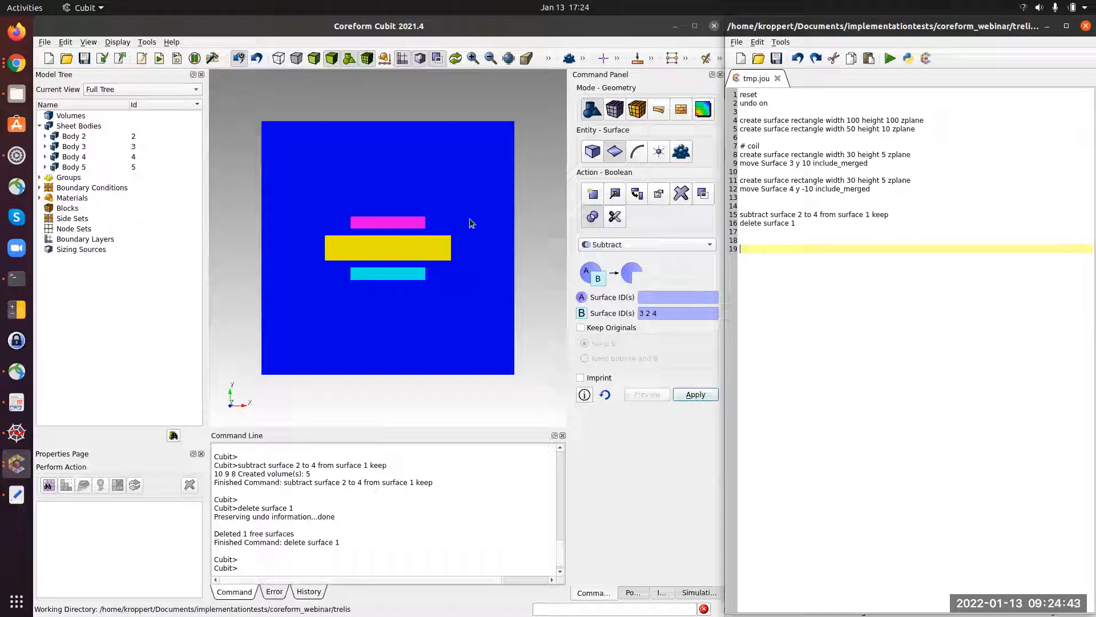
Step: Examine the remaining surfaces and the surface mesh settings for the Map scheme, picking the upper coil as a trial and clearing the selection
click(423, 235)
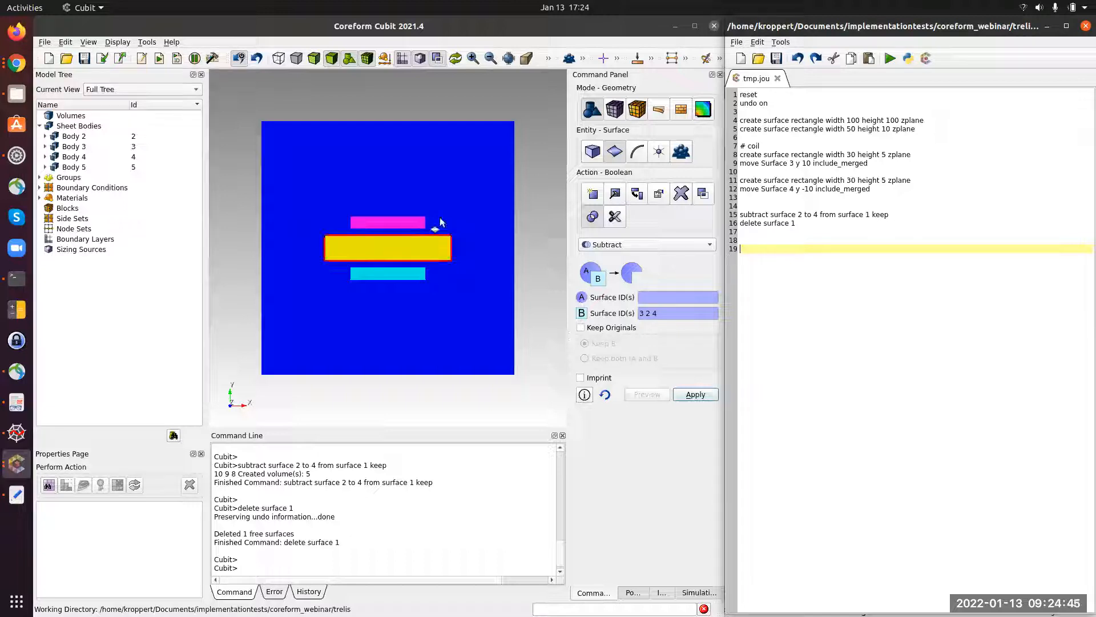
click(523, 124)
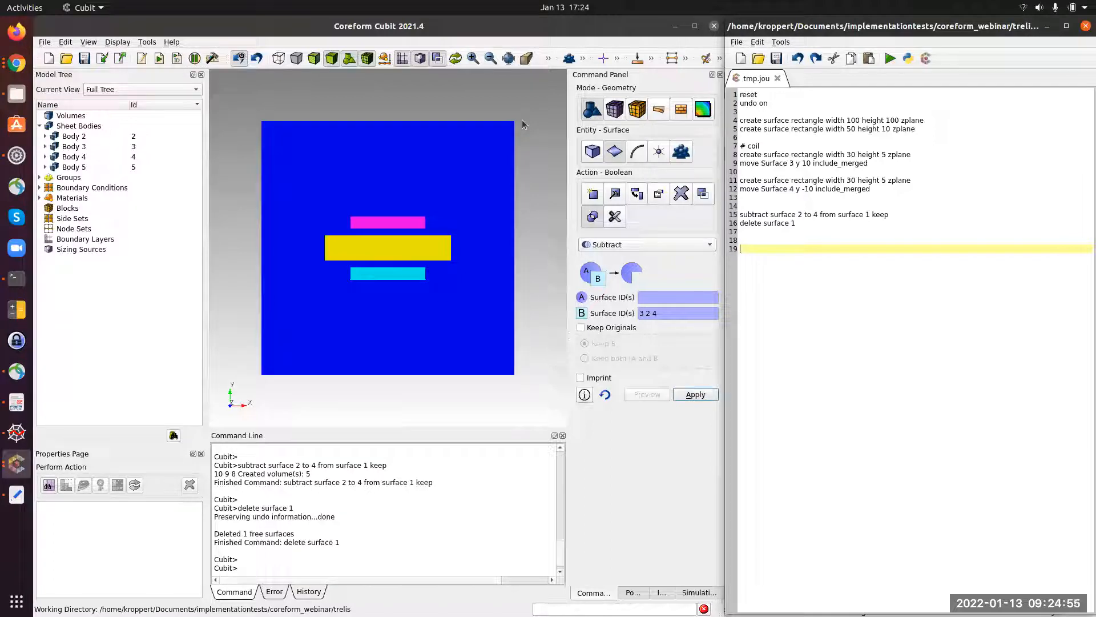
click(614, 112)
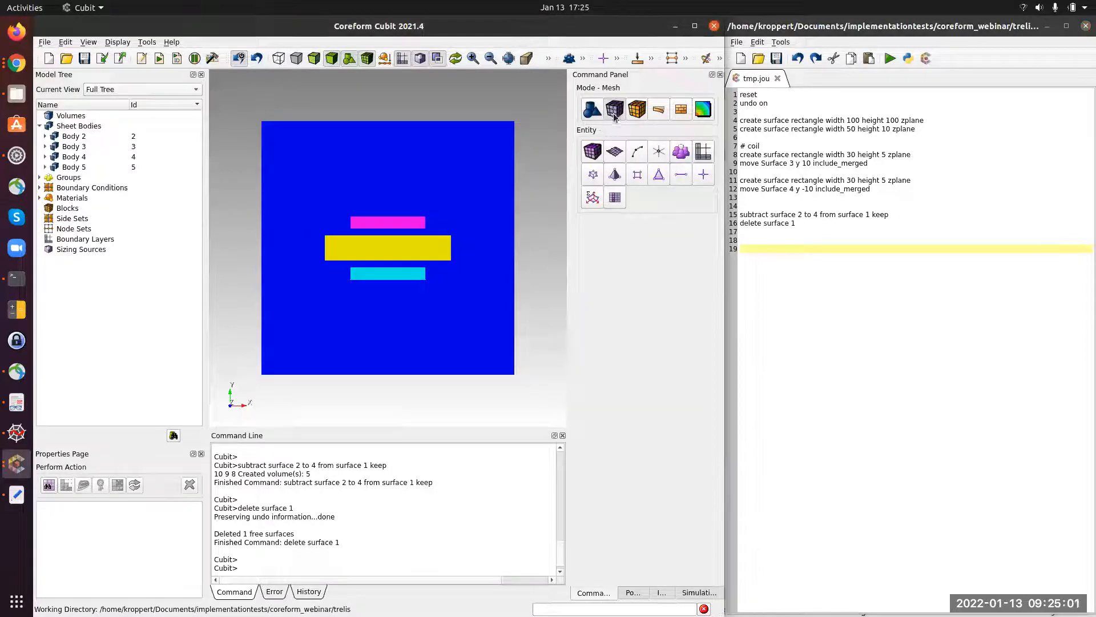
click(615, 151)
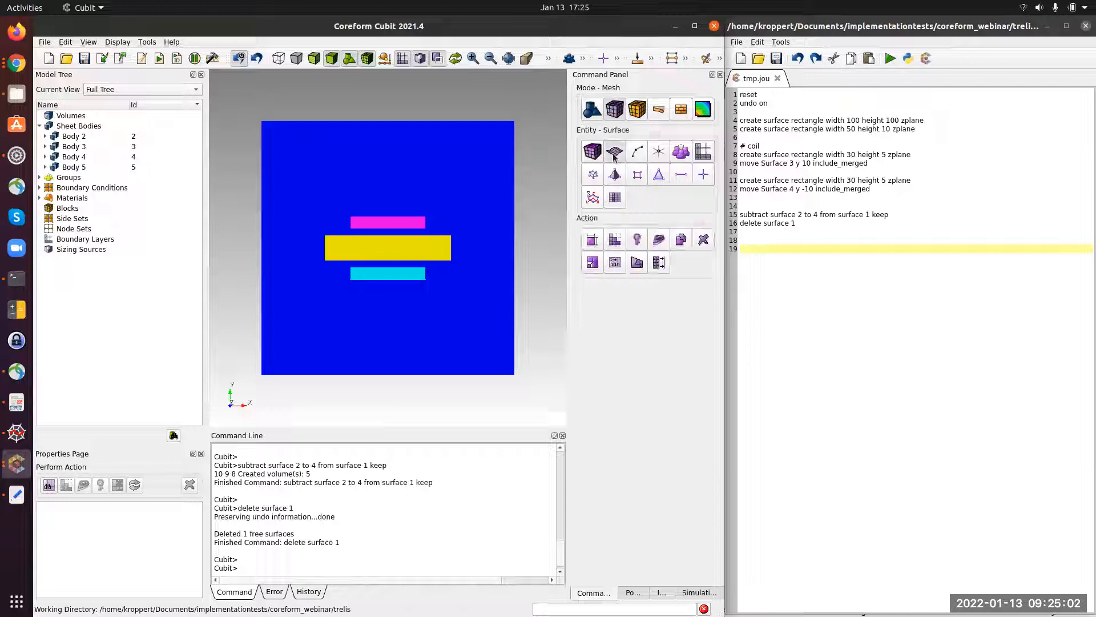
click(616, 240)
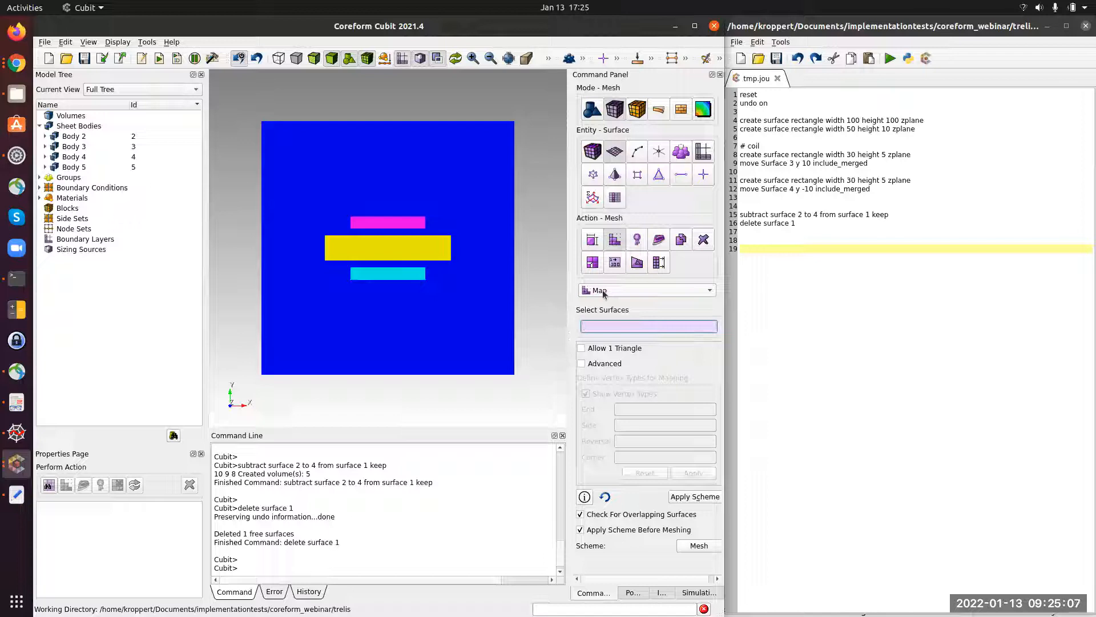
click(639, 292)
click(638, 292)
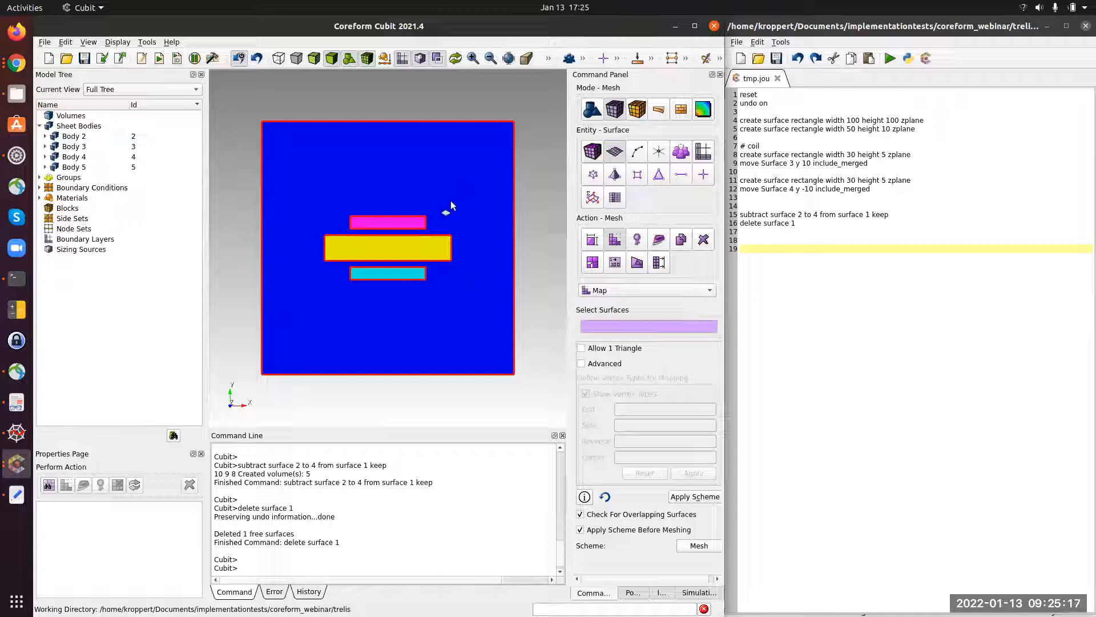
click(403, 223)
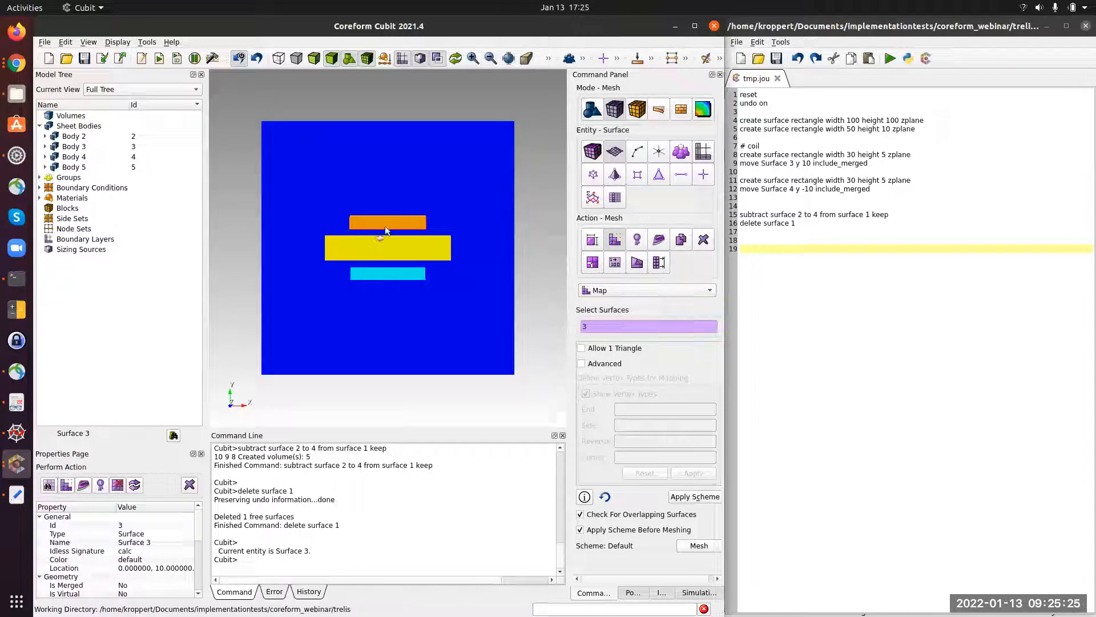
click(385, 245)
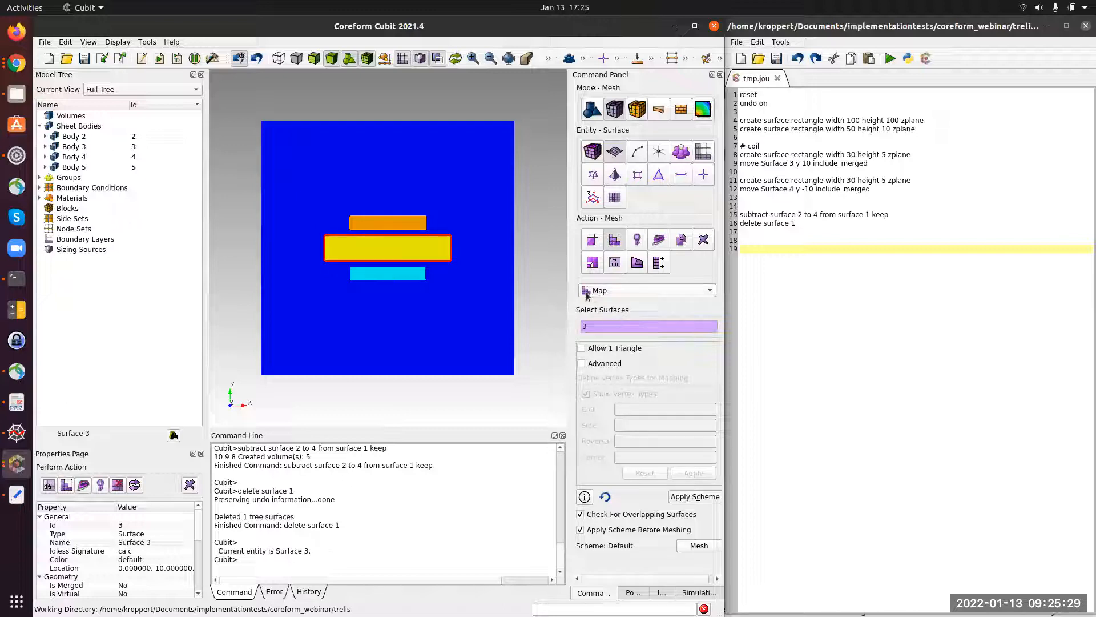
click(536, 269)
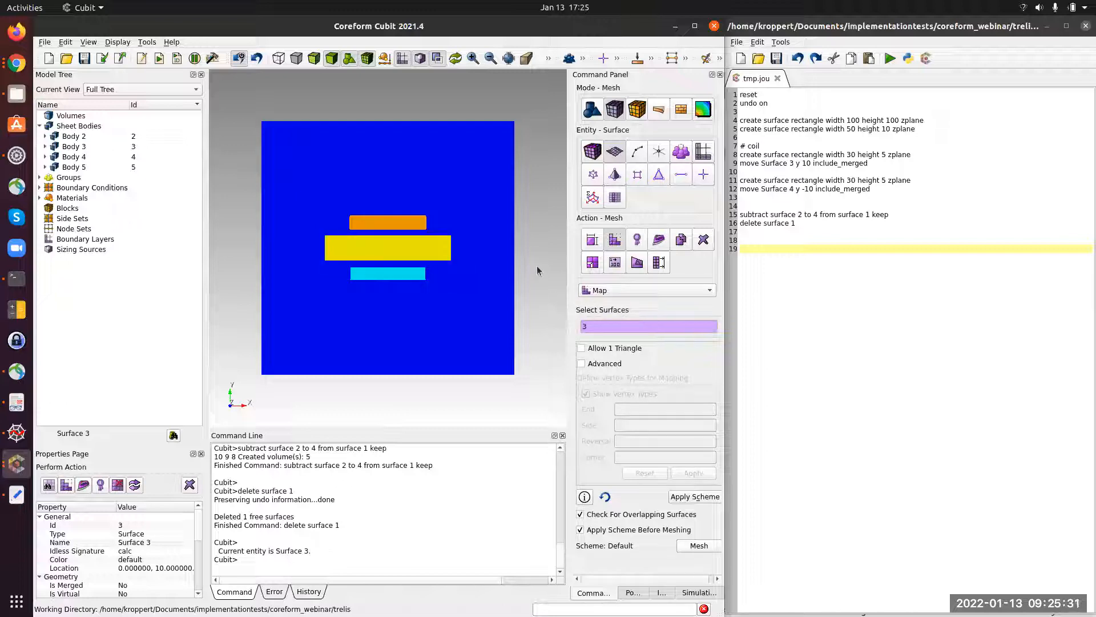
click(528, 215)
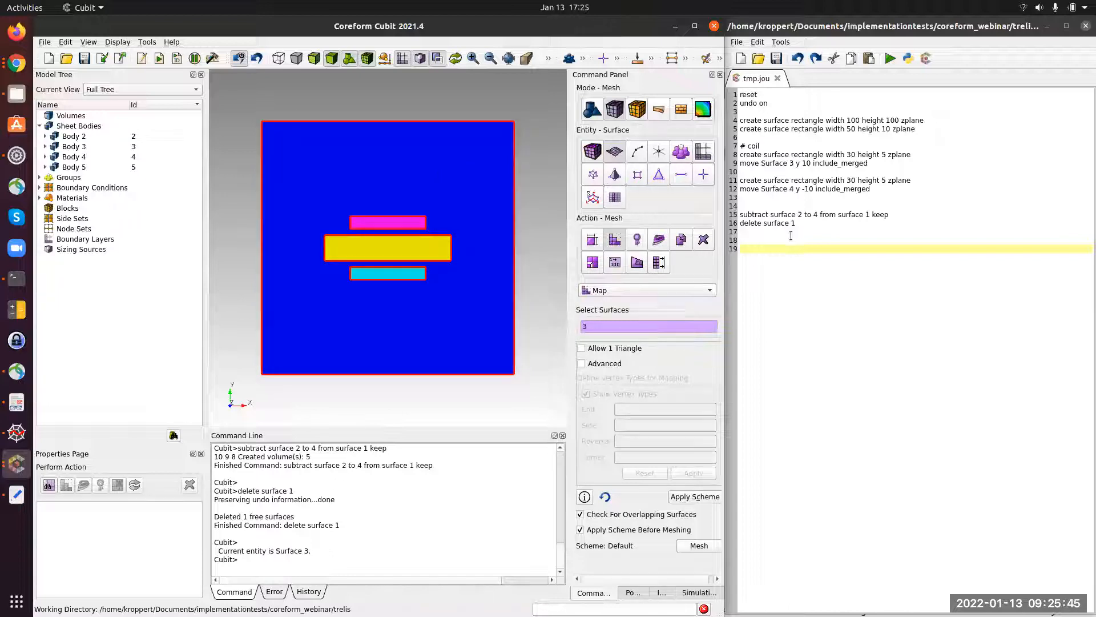
Step: Webcut all bodies with the YZ coordinate plane at an offset of 20
click(591, 111)
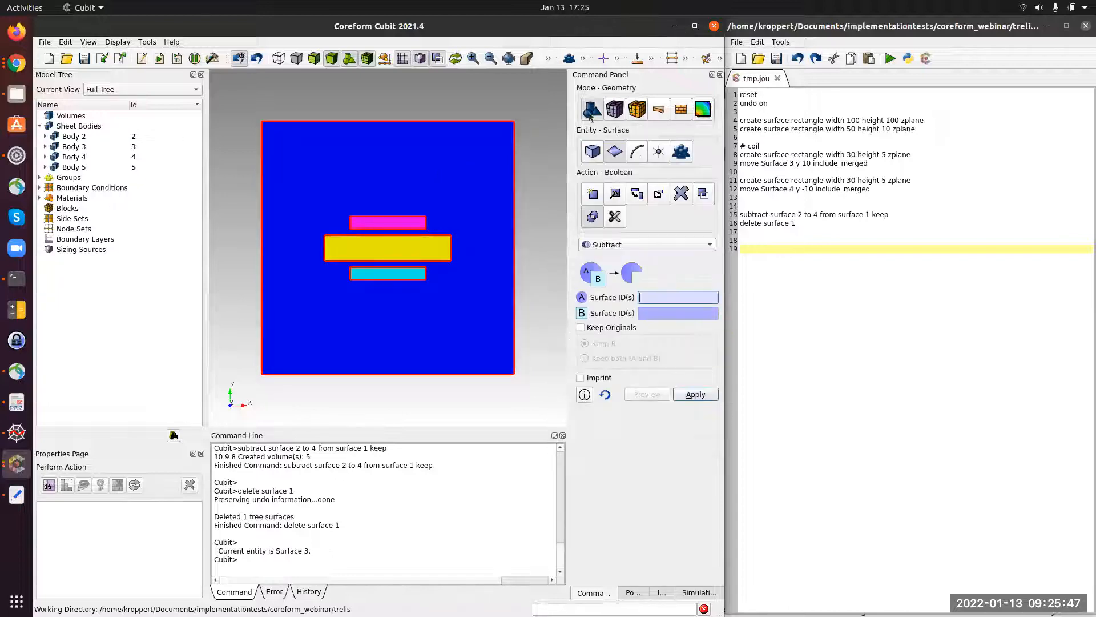
click(616, 217)
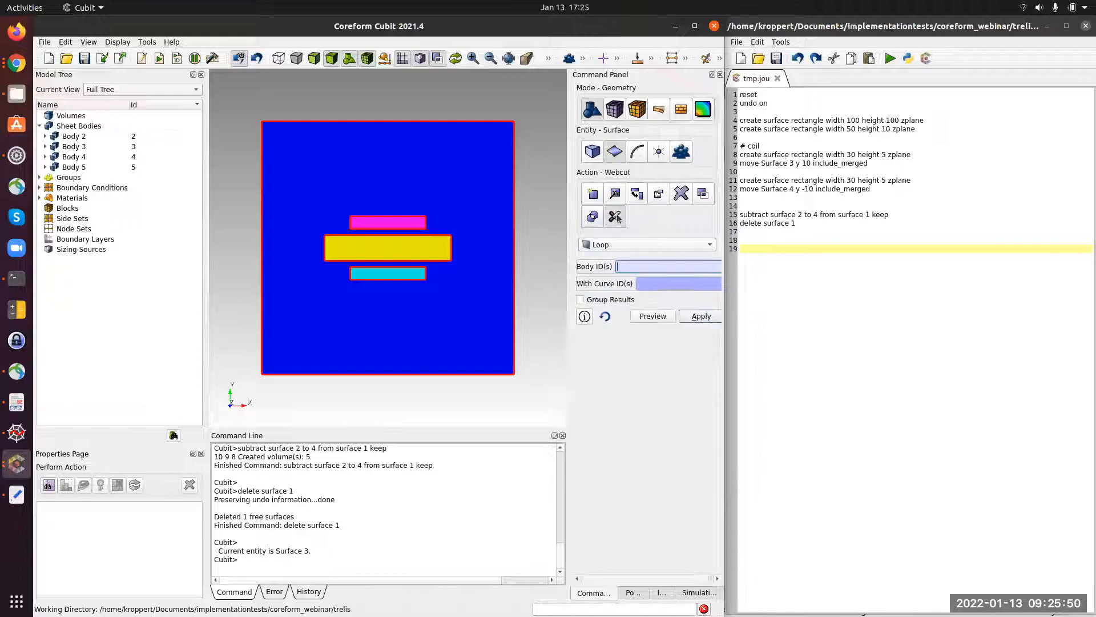
click(625, 244)
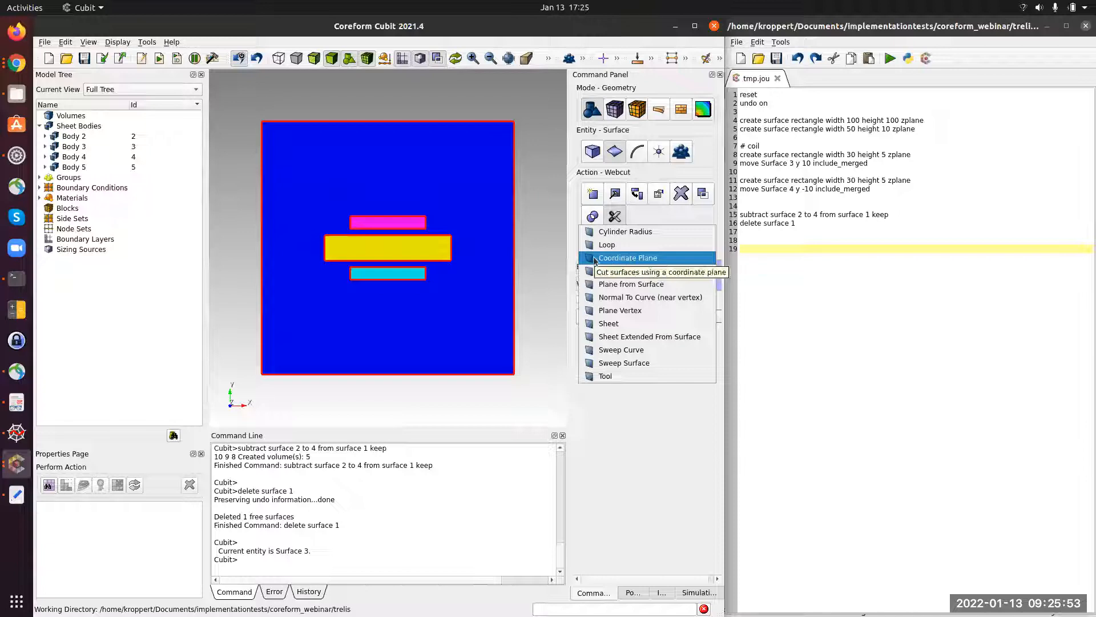
click(628, 258)
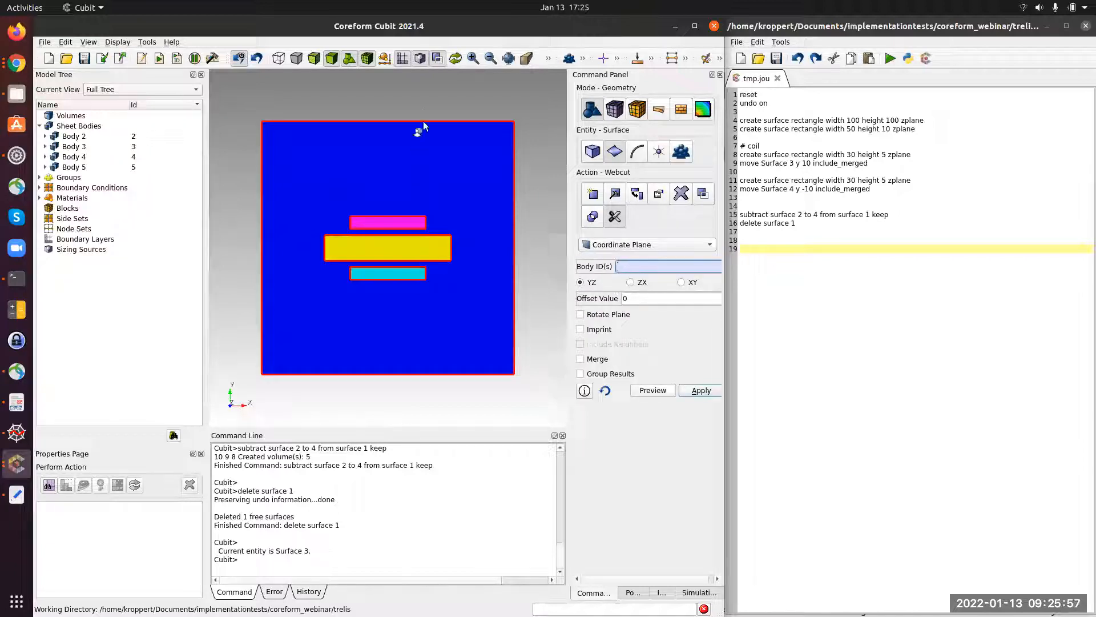
click(229, 407)
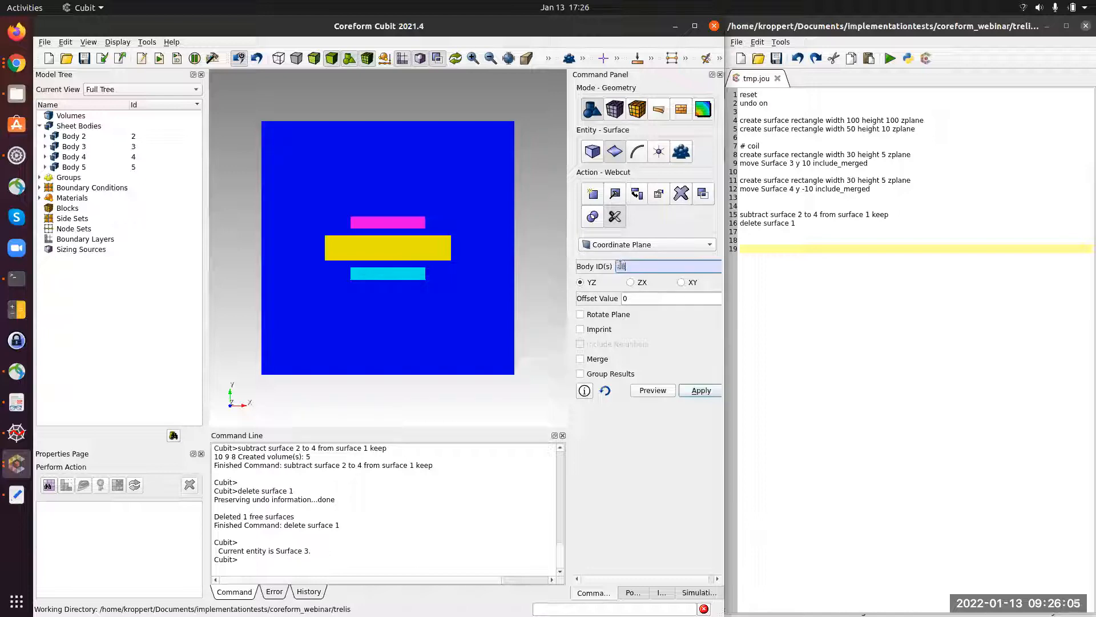
click(624, 298)
double_click(624, 298)
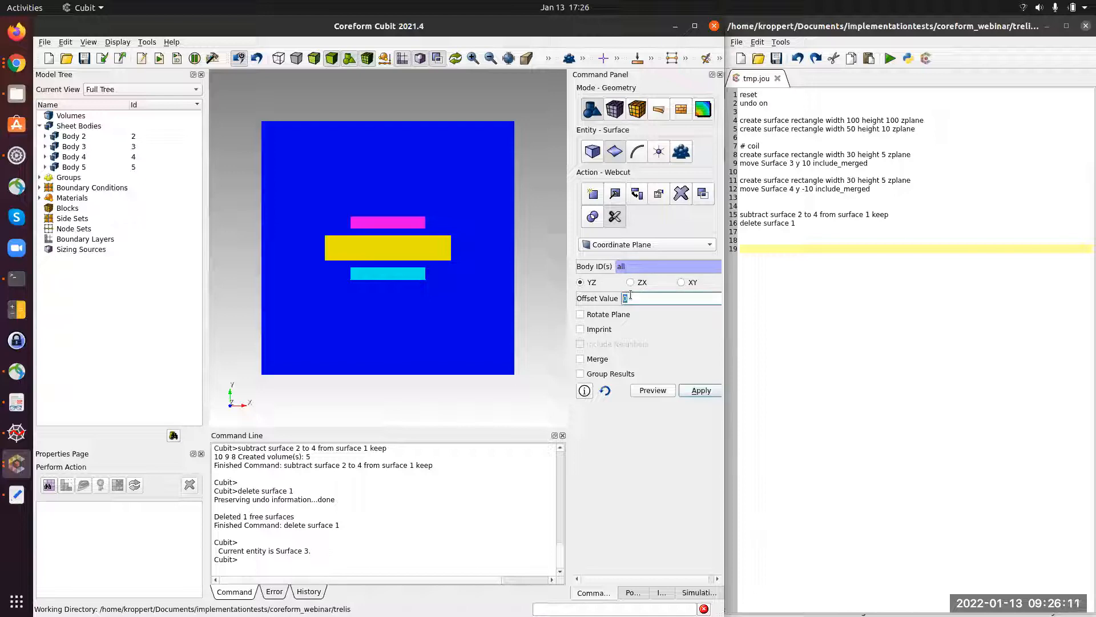
text(20)
click(692, 393)
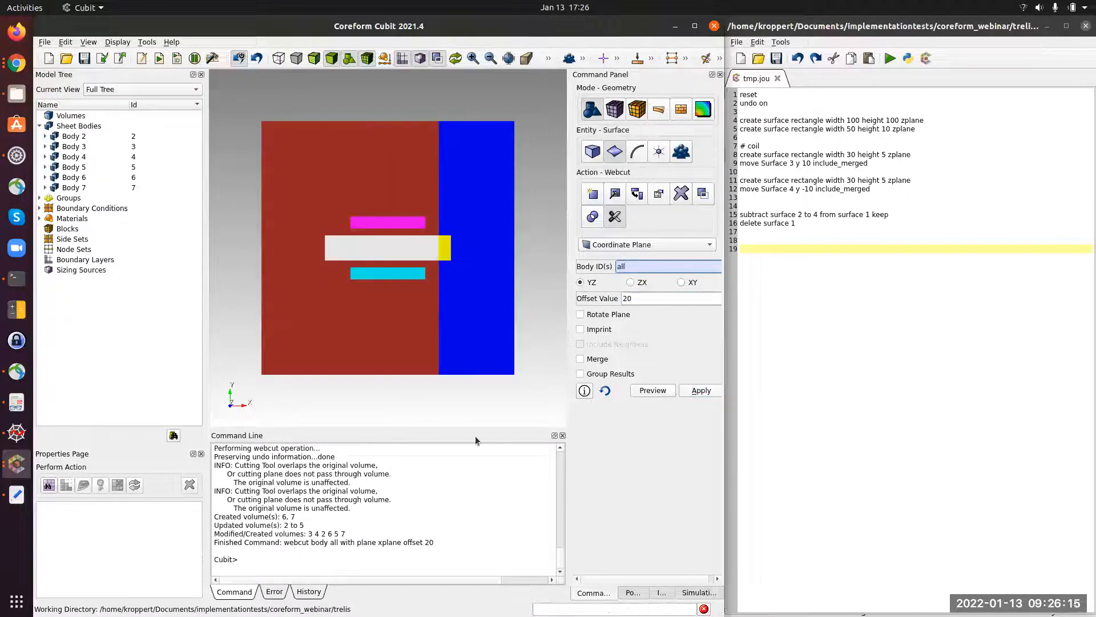
Step: Copy the executed command "webcut body all with plane xplane offset 20" from the Cubit output to line 19 of the journal
drag(284, 542, 475, 550)
key(ctrl+c)
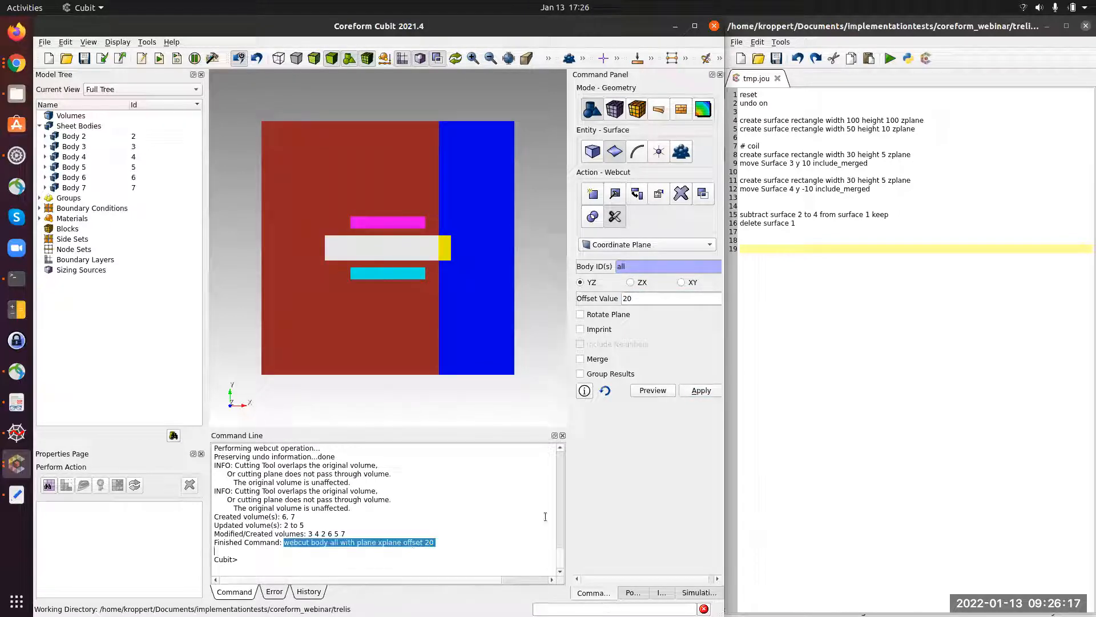
click(790, 254)
key(ctrl+v)
key(Return)
click(536, 254)
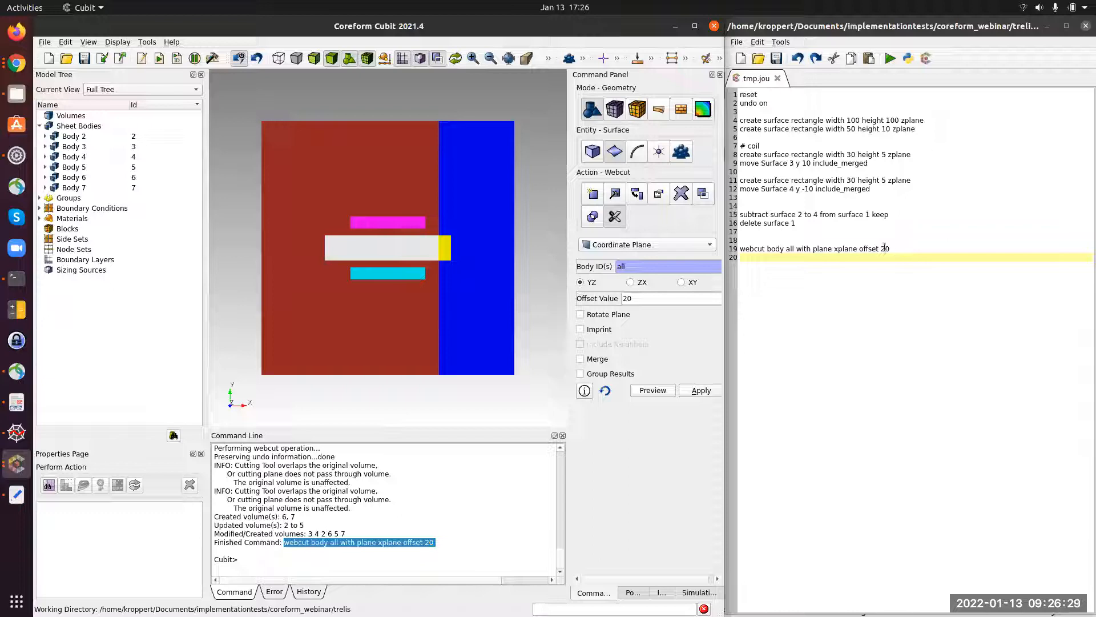
double_click(885, 248)
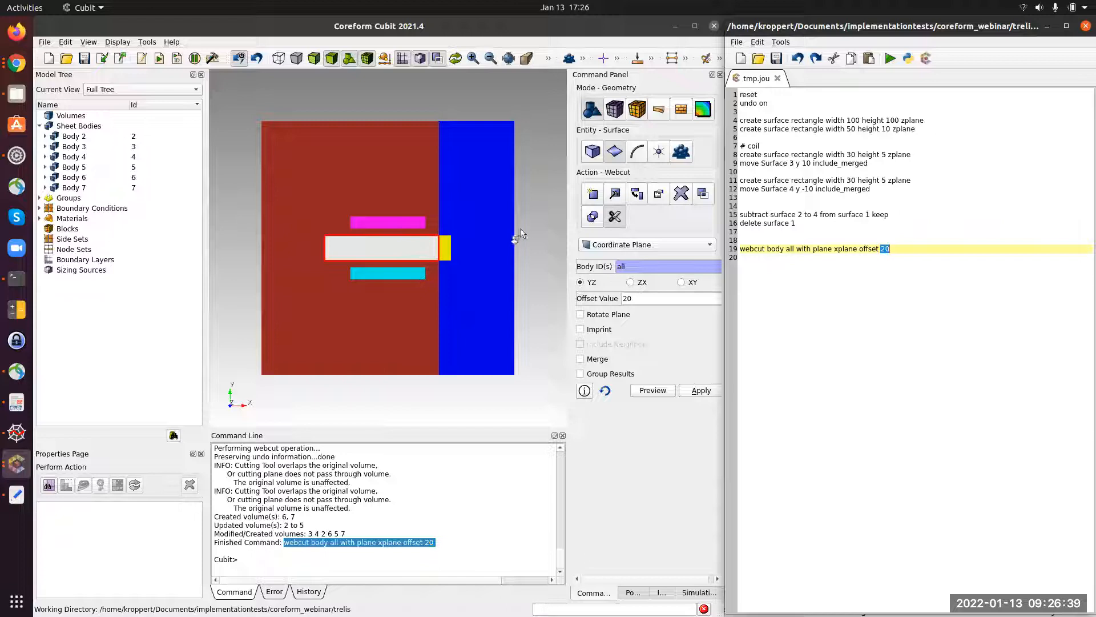
click(881, 248)
Step: Insert blank lines above the rectangle commands and define the parameter "# { airdomain = 100 }" on line 4 of the journal
click(747, 112)
key(Return)
key(Return)
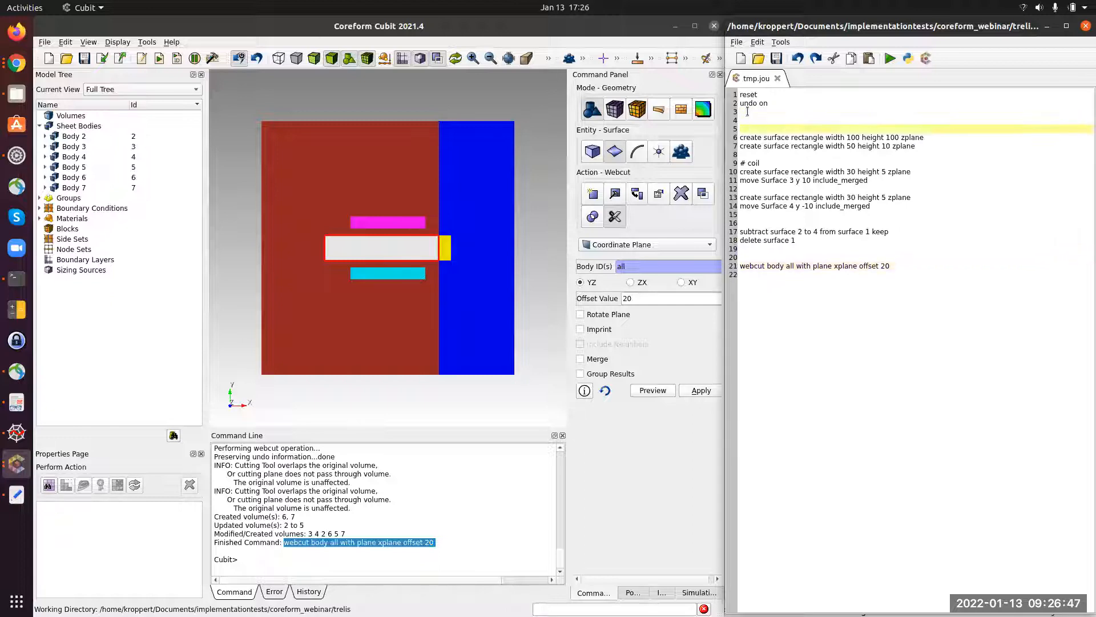
click(741, 121)
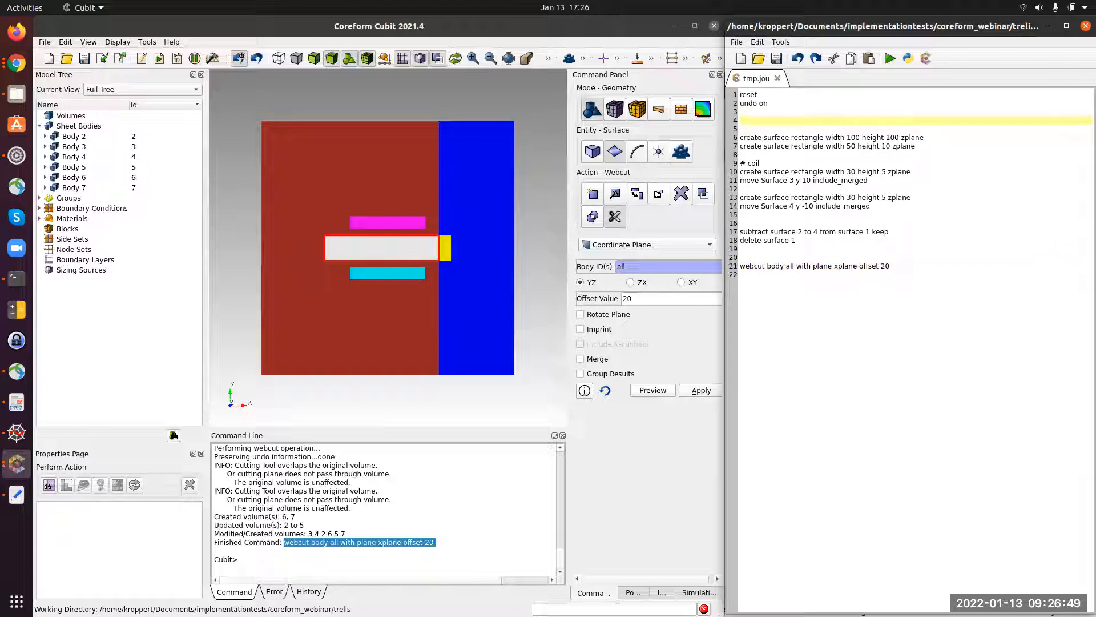
key(alt+Tab)
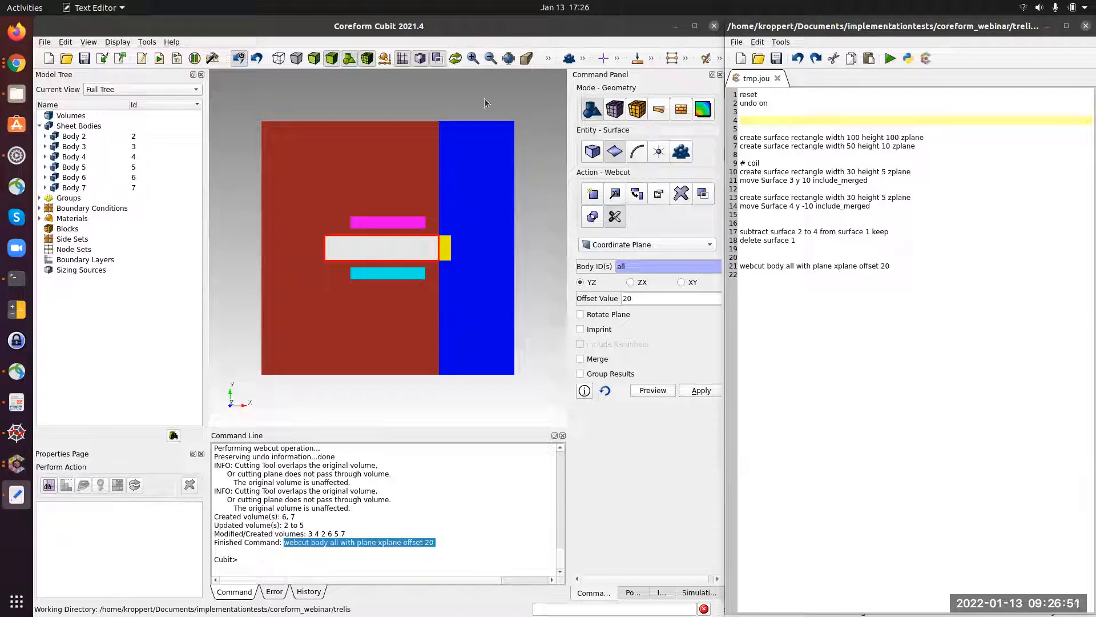
click(757, 122)
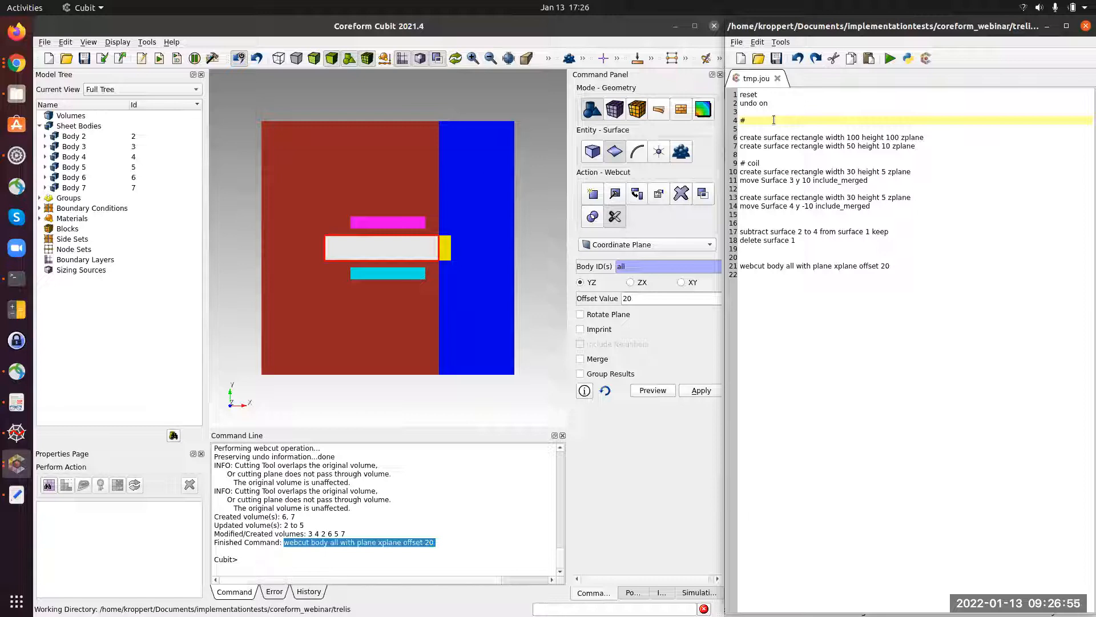
text(} )
text( a)
text(irdoma)
text(in)
text( =)
text( 100)
Step: Replace the width and height values of the first rectangle command on line 6 with the parameter {airdomain}
double_click(852, 137)
text({})
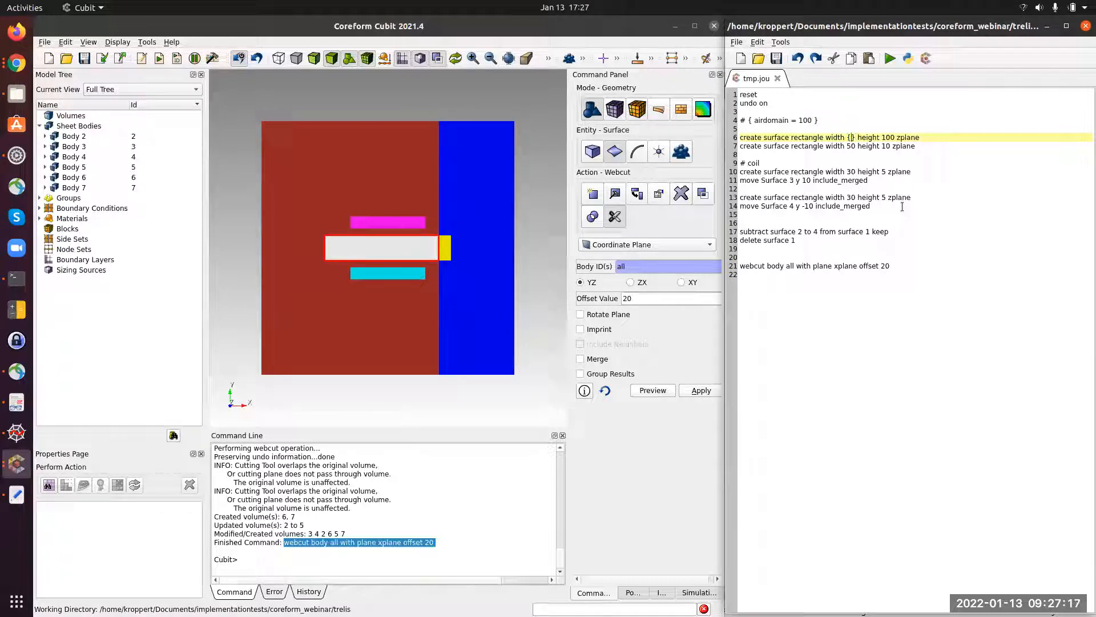
text(airdomain)
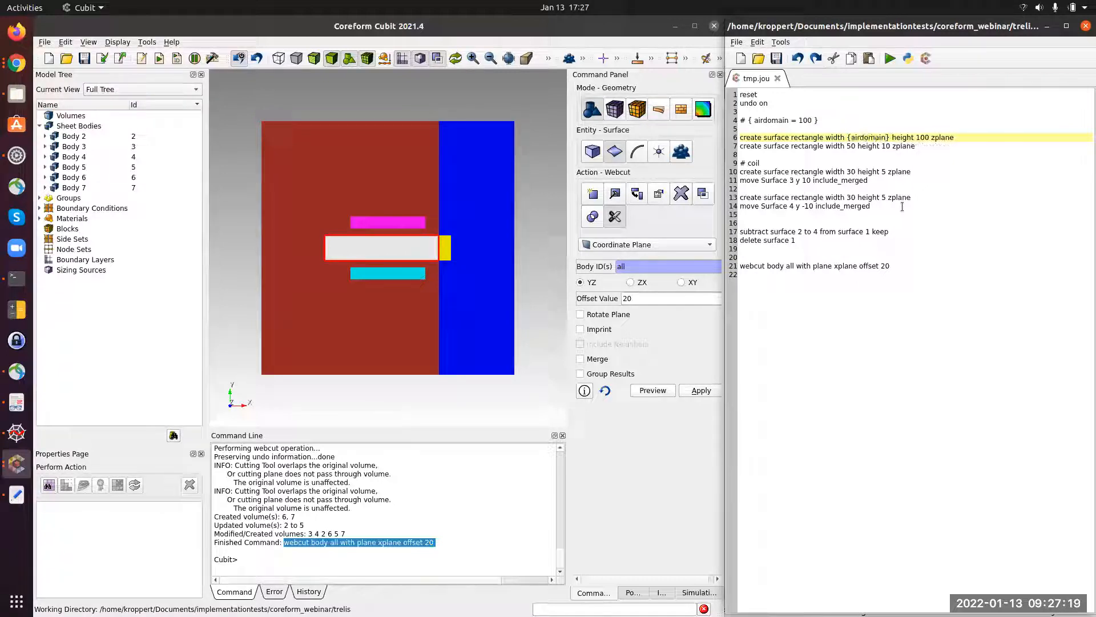
key(ctrl+shift+Left)
key(Right)
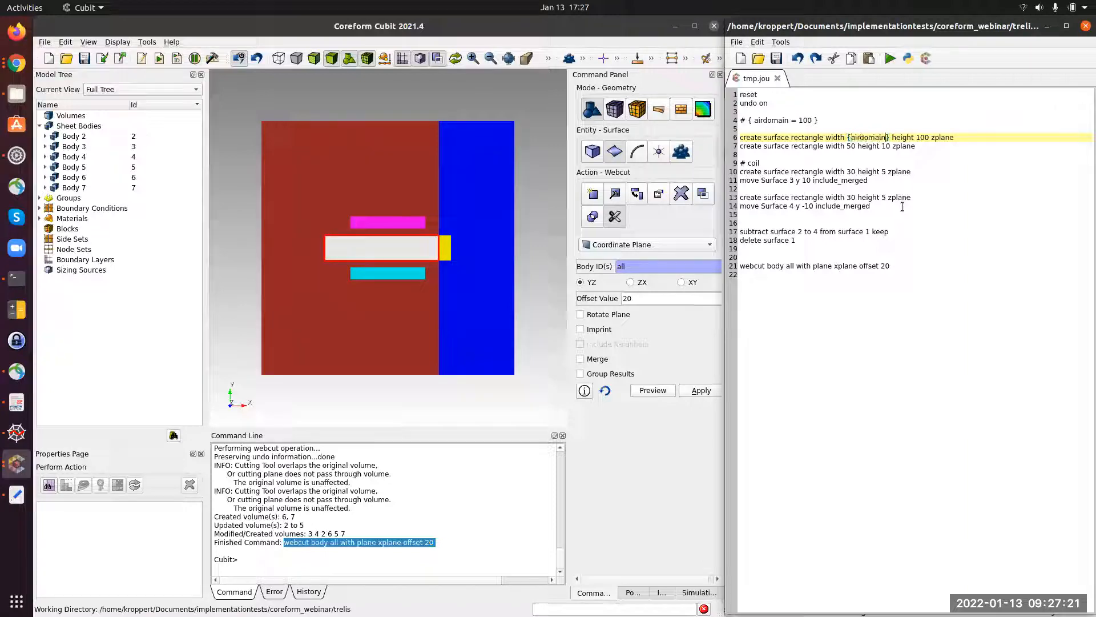
key(shift+Right)
key(shift+Right)
key(shift+Right)
key(ctrl+v)
Step: Run journal lines 1 to 6 in the Cubit command line and highlight the {airdomain} width parameter
drag(996, 138, 720, 95)
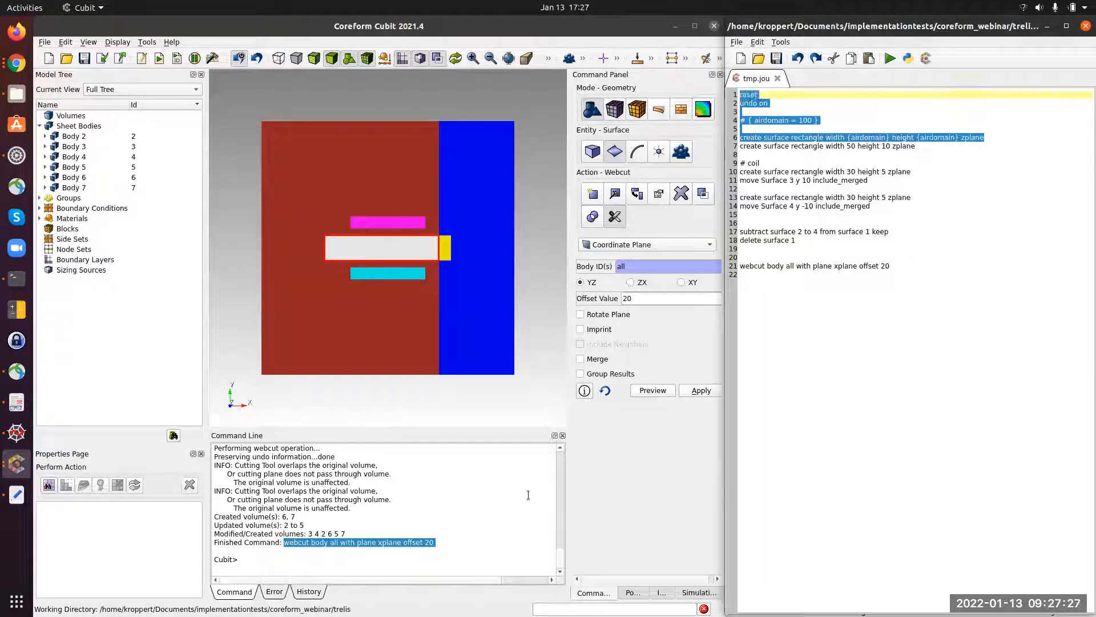
middle_click(463, 538)
key(Return)
click(886, 138)
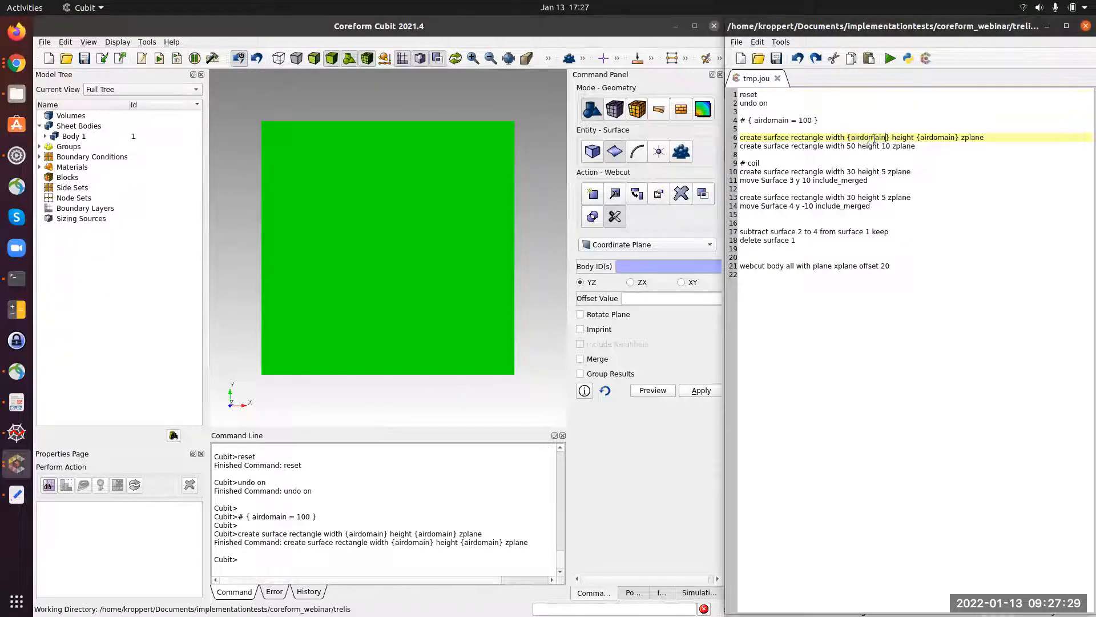
drag(846, 138, 889, 138)
click(874, 138)
Step: Replace the airdomain definition with the prepared parameters: airdomain_width 100, airdomain_height 100, cyl_radius 10, cyl_length 50, coil_width 30, coil_height 5, airgap 3
key(alt+Tab)
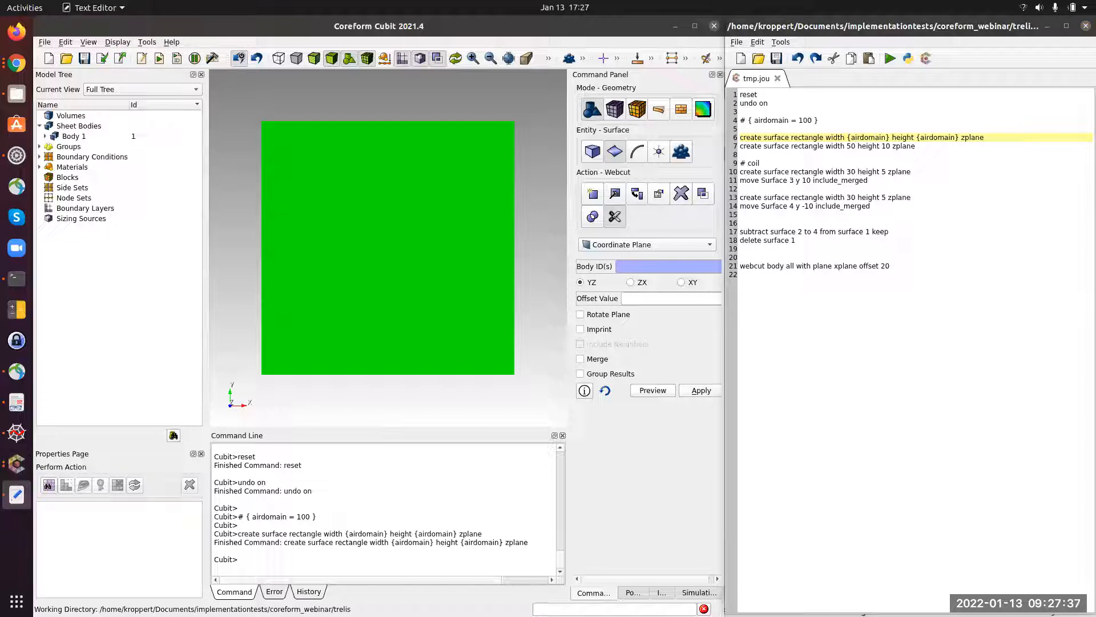
drag(843, 121, 742, 121)
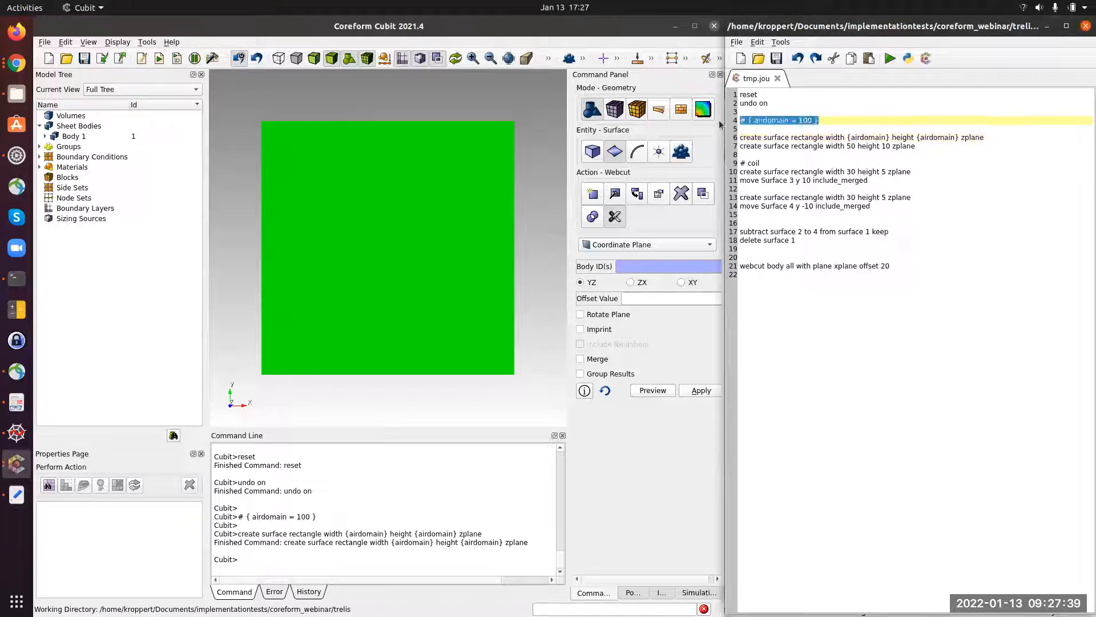
key(ctrl+v)
key(Return)
key(Return)
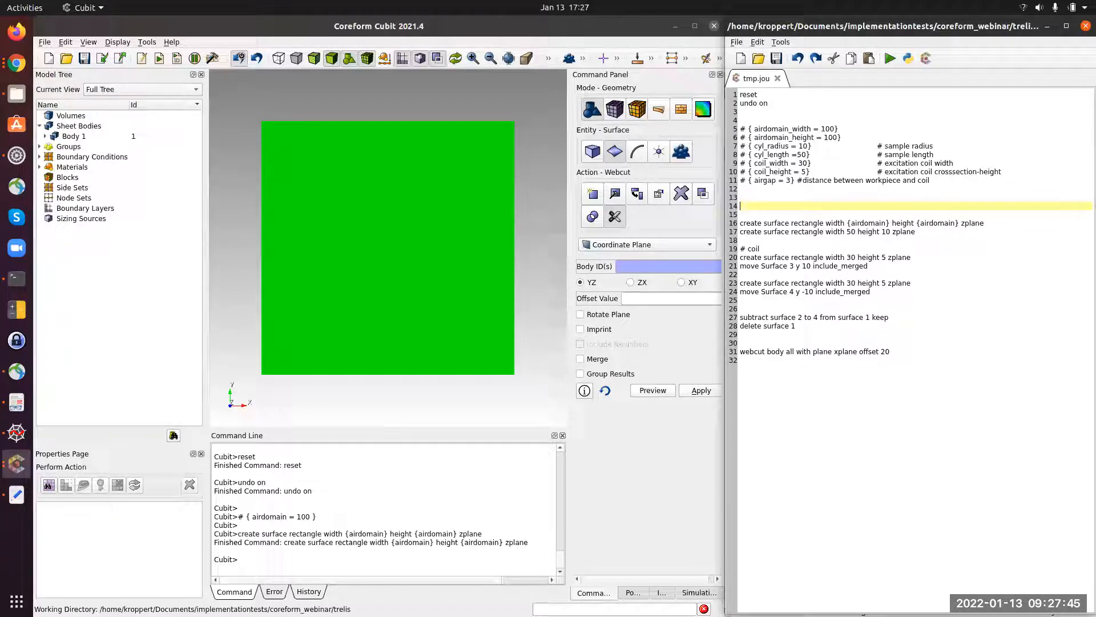
Step: Replace the journal's geometry and webcut commands from line 15 down with the prepared parameterised geometry block for air, cylinder and coil
drag(813, 216, 949, 368)
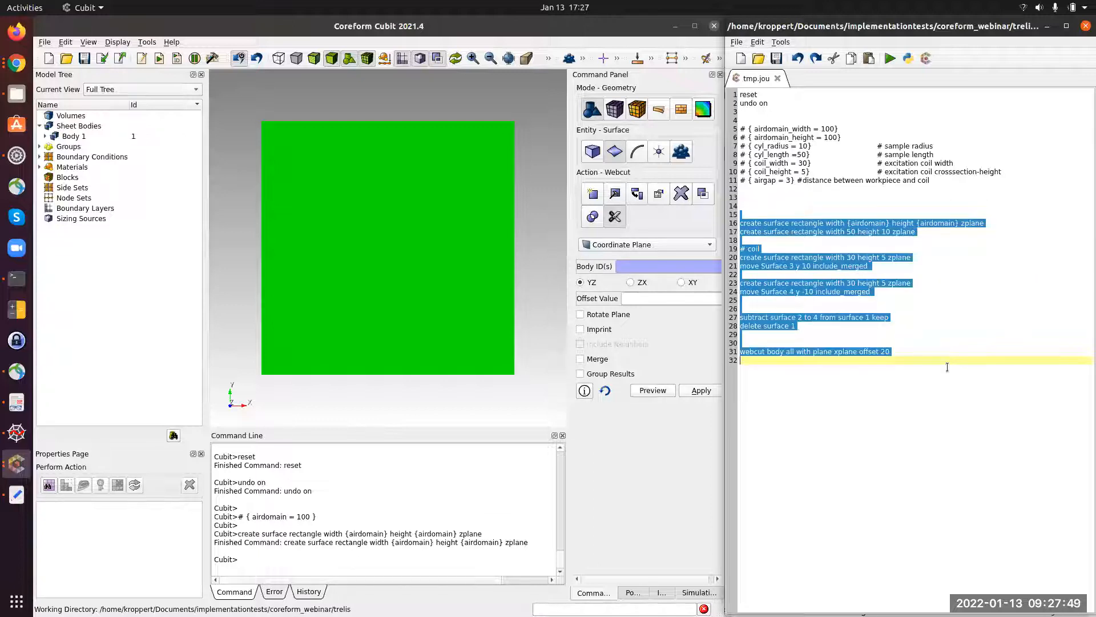
key(alt+Tab)
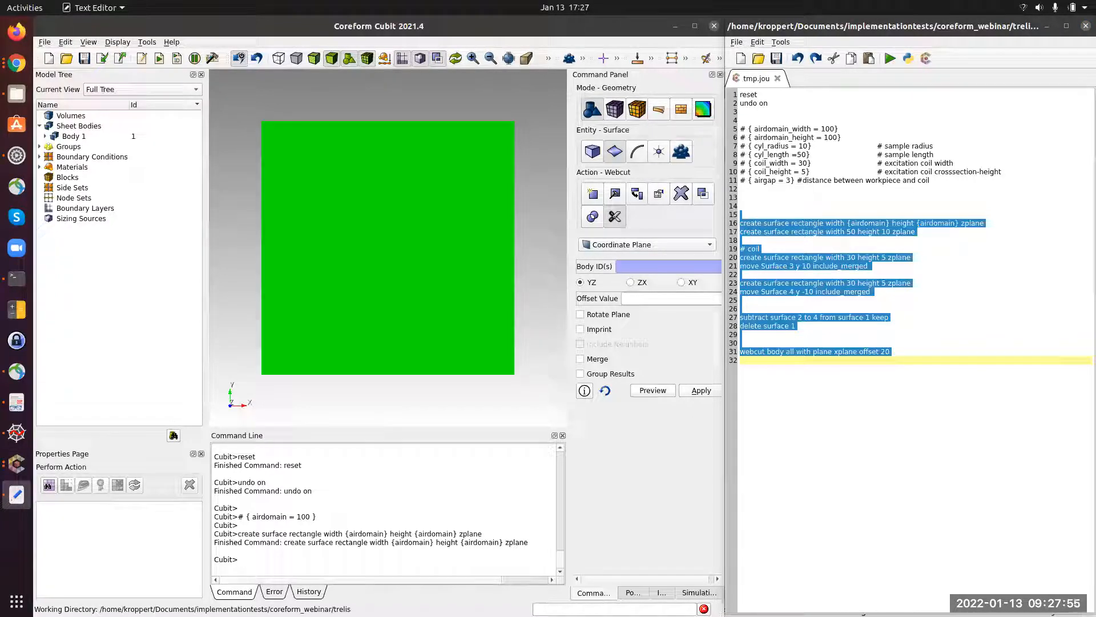
drag(881, 383, 732, 216)
key(ctrl+v)
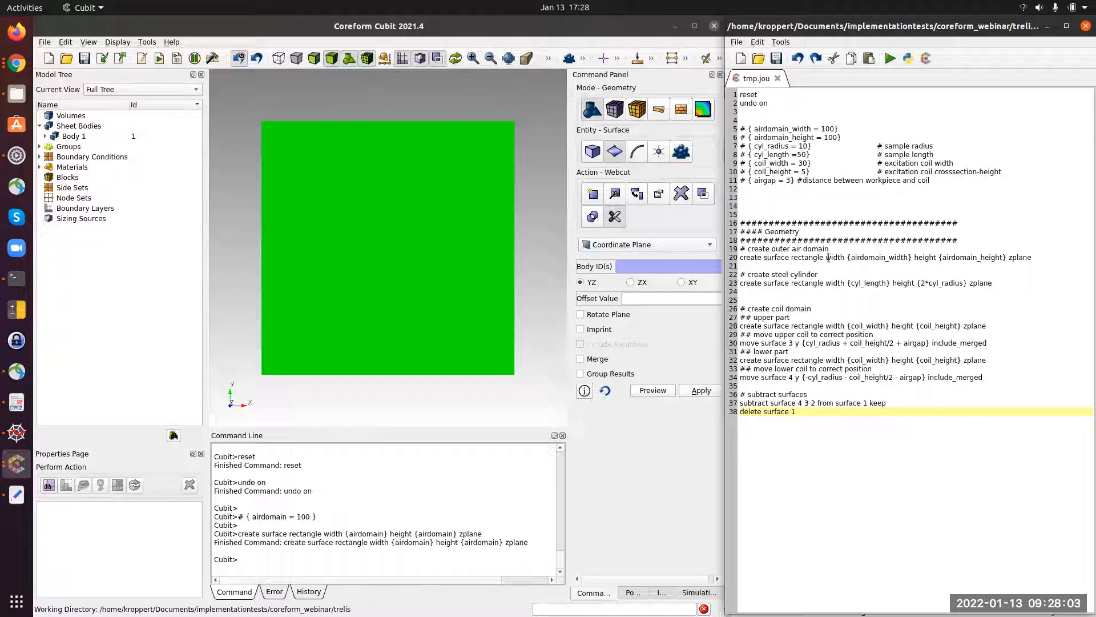
Step: Highlight the {airdomain_width} parameter in the air domain command and run the whole parameterised journal
drag(848, 257, 912, 257)
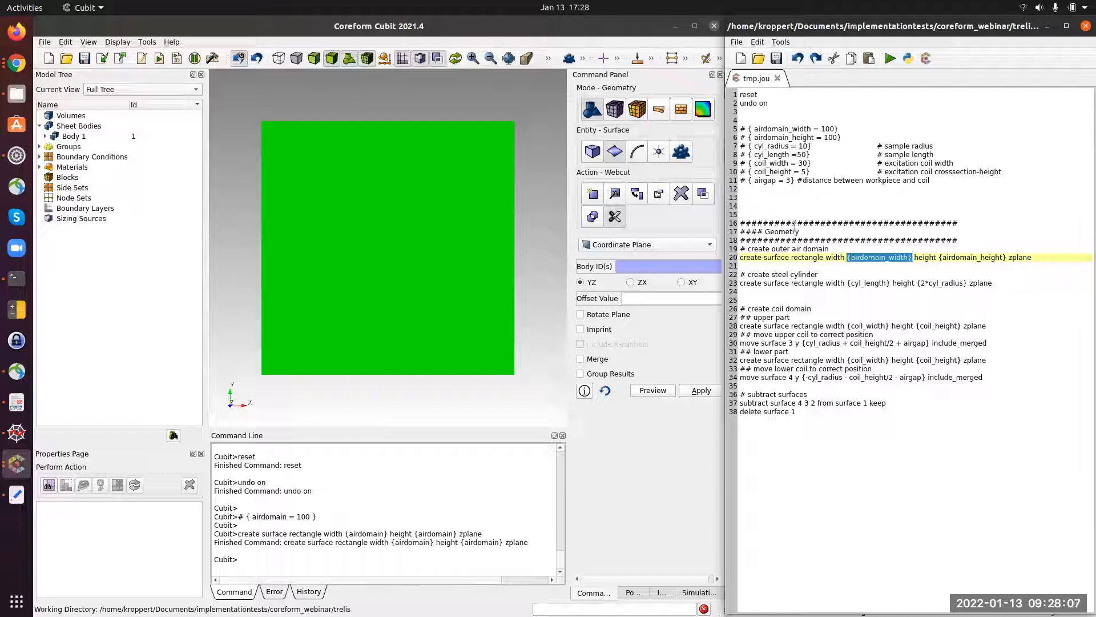
click(811, 163)
click(888, 59)
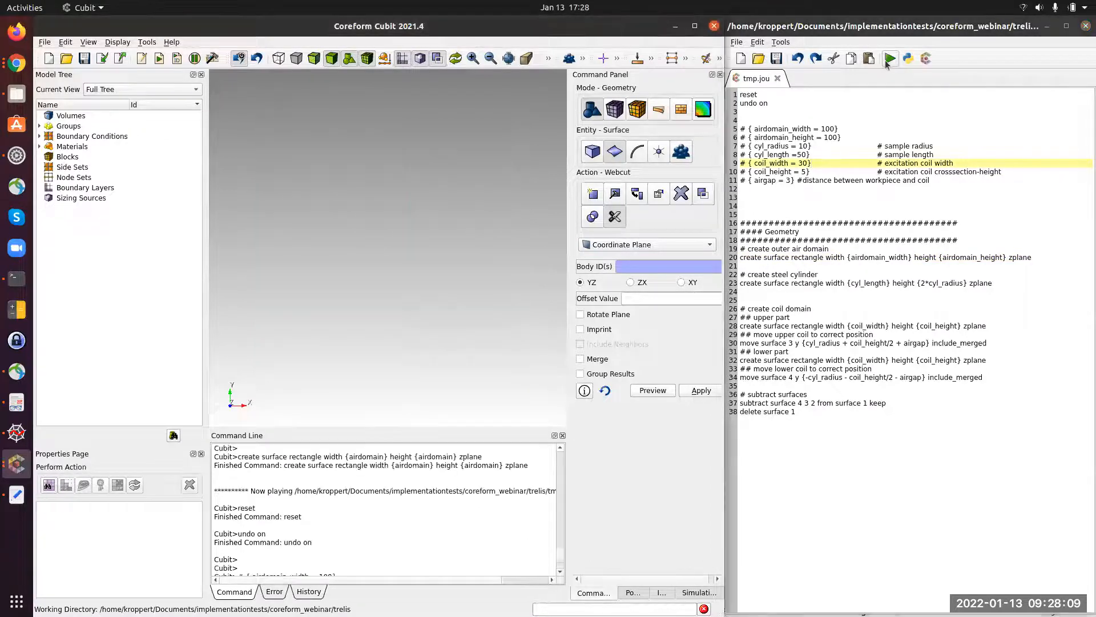
Step: Append the ten prepared xplane and yplane webcut commands, with offsets built from cyl_length, coil_width, cyl_radius, airgap and coil_height, below "delete surface 1"
click(797, 413)
key(Return)
key(Return)
key(Return)
key(Return)
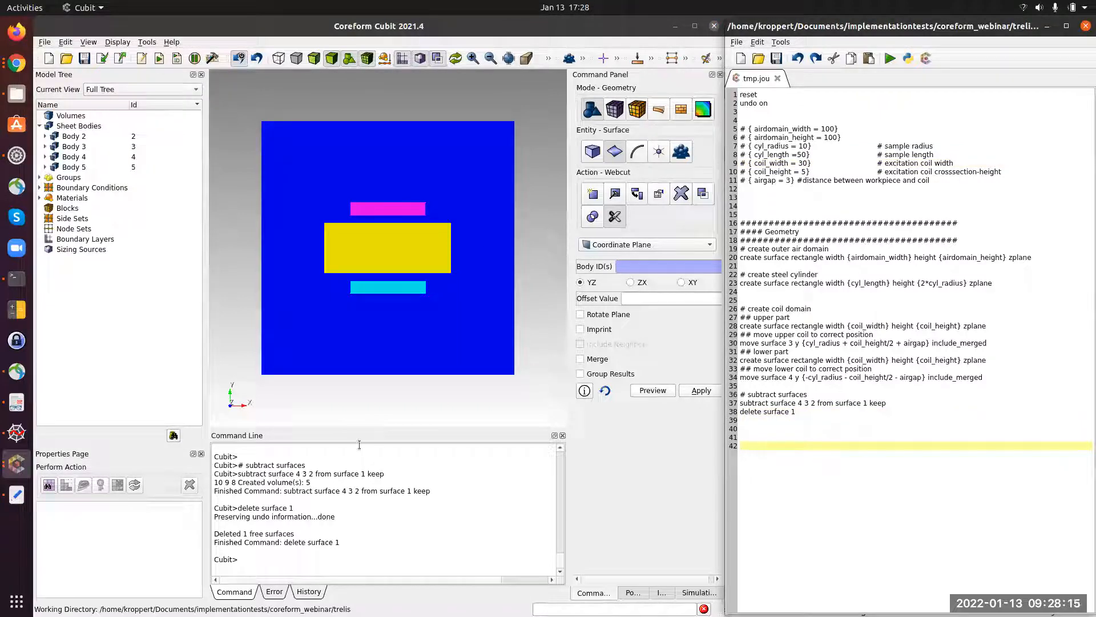
key(alt+Tab)
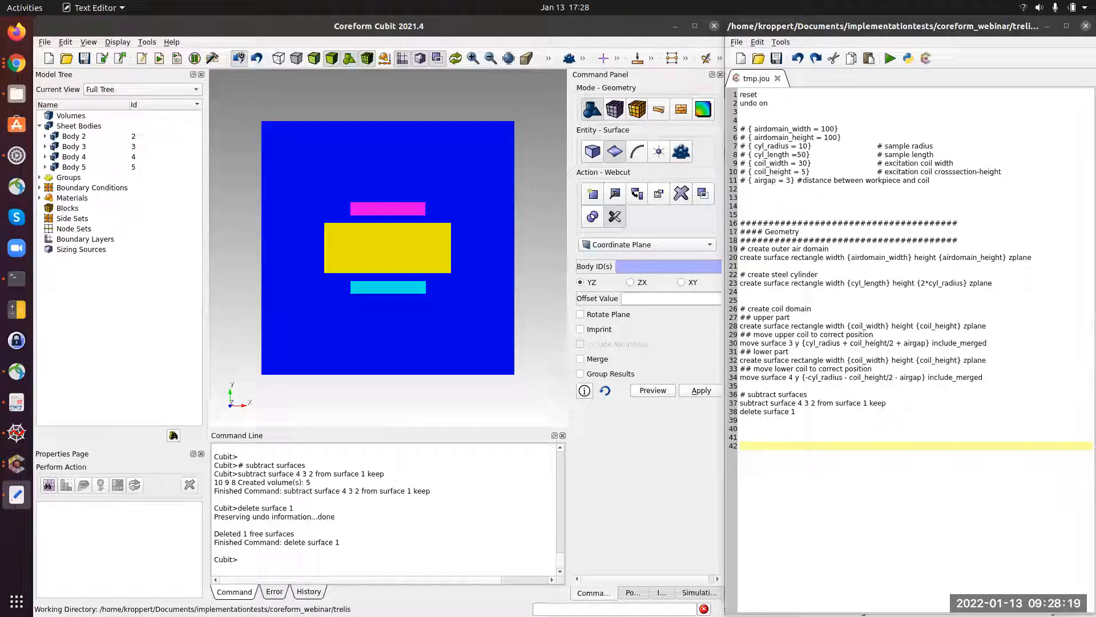
click(771, 446)
text(webcut surface all with xplane offset {cyl_length/2} webcut surface all with xplane offset {-cyl_length/2} webcut surface all with xplane offset {coil_width/2} webcut surface all with xplane offset {-coil_width/2} webcut surface all with yplane offset {cyl_radius} webcut surface all with yplane offset {-cyl_radius} webcut surface all with yplane offset {cyl_radius + airgap} webcut surface all with yplane offset {-cyl_radius - airgap} webcut surface all with yplane offset {cyl_radius + coil_height + airgap} webcut surface all with yplane offset {-cyl_radius - coil_height - airgap})
Step: Run the ten parameterised webcut commands from the journal in the Cubit command line
double_click(882, 446)
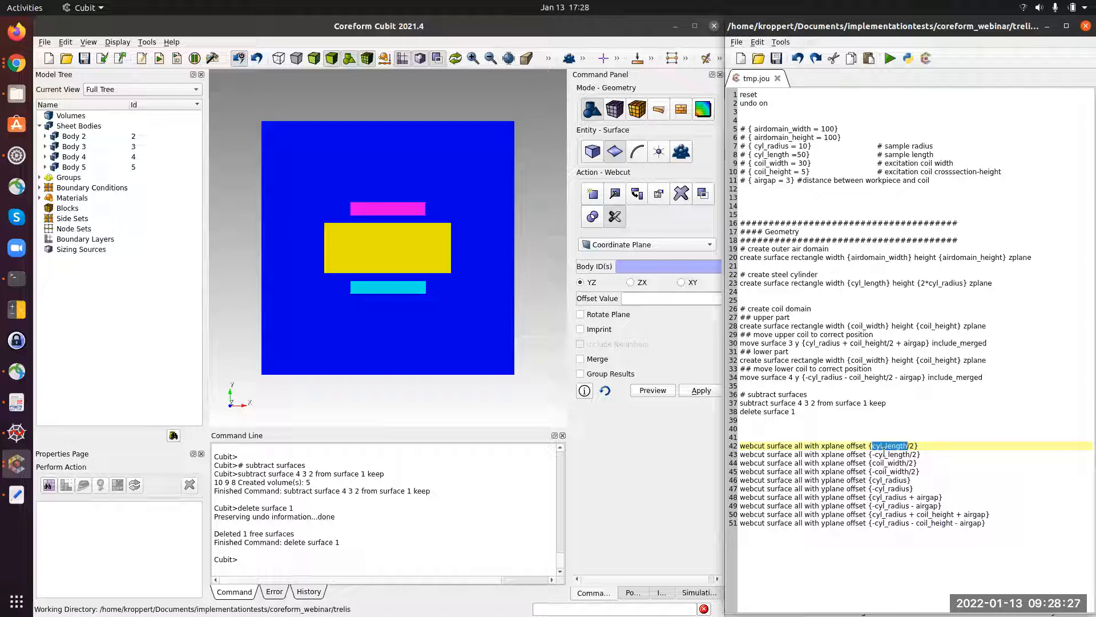
click(885, 437)
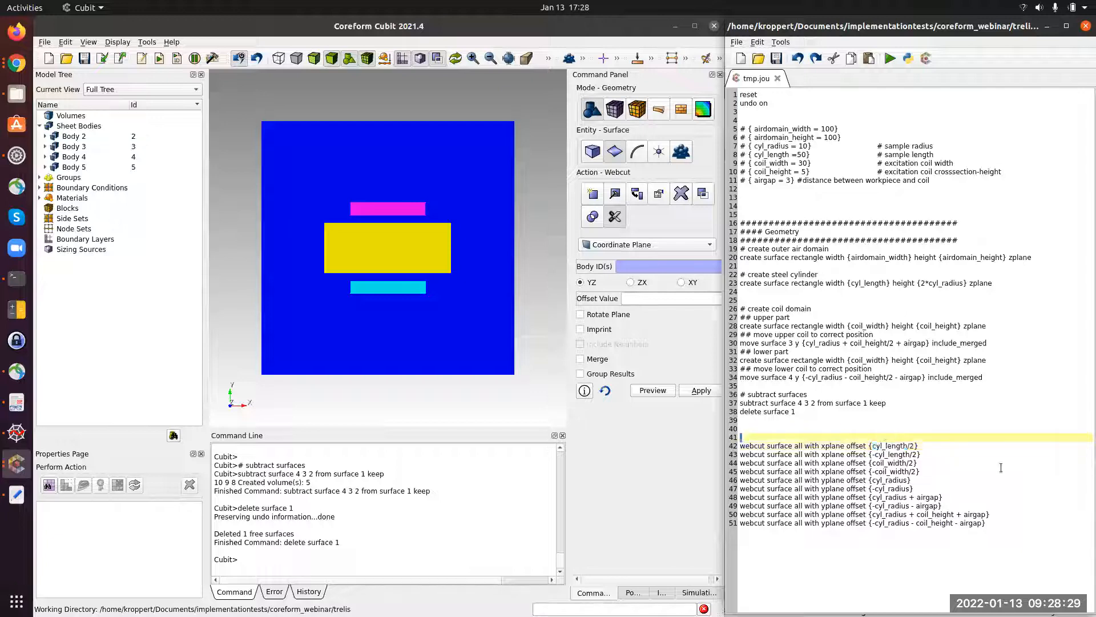
shift+click(1085, 532)
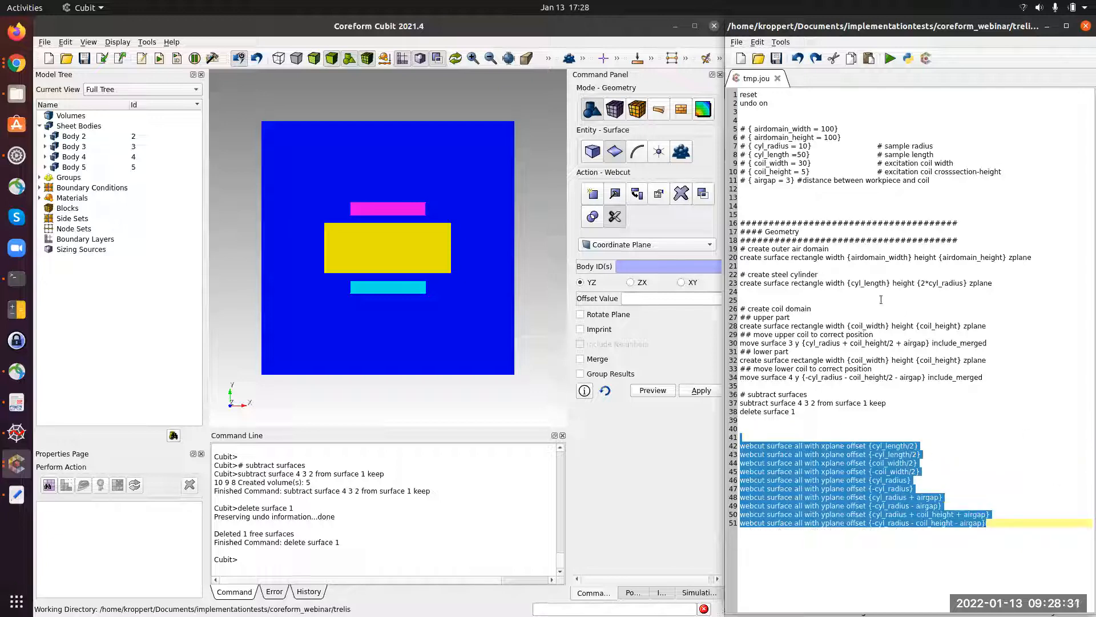
middle_click(383, 562)
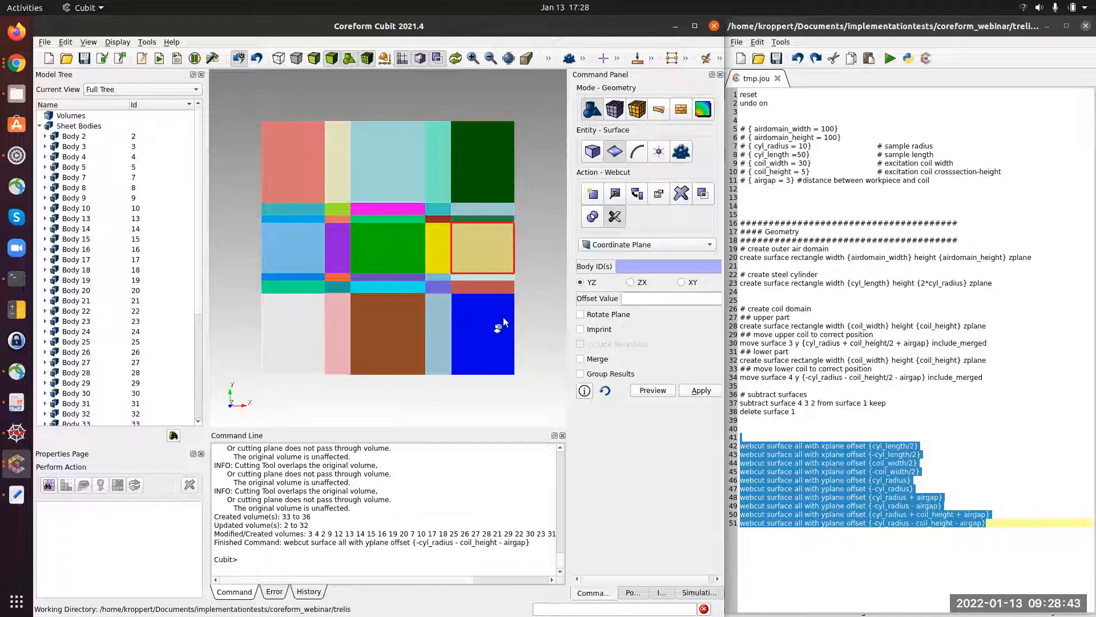
Step: Remove two blank lines above the webcut commands in the journal and add three new lines below them
click(781, 431)
key(Delete)
key(Delete)
key(Down)
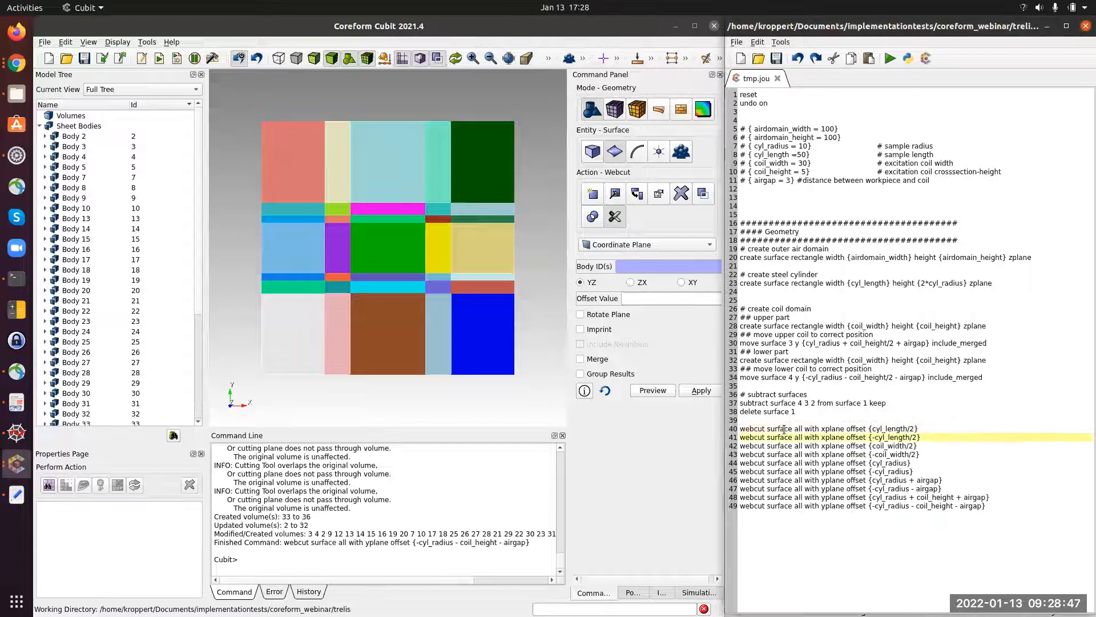
key(Down)
key(Down)
key(Down)
key(Down)
key(Down)
key(Down)
key(Down)
key(Down)
key(Return)
key(Return)
key(Return)
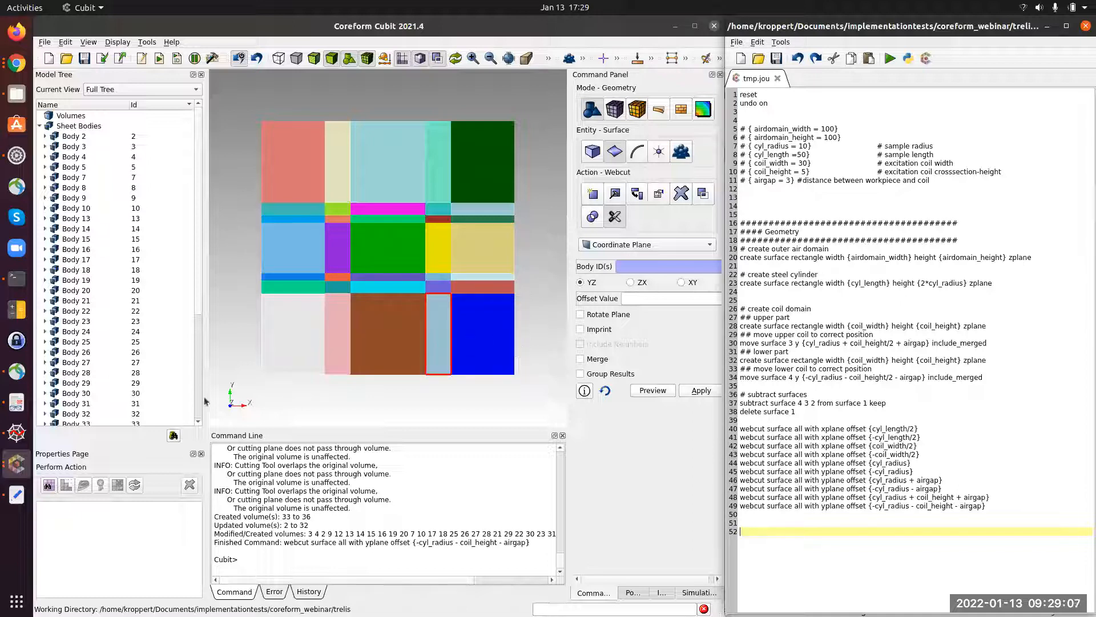
Step: Write "webcut surface all xplane offset 0" on line 52 of the journal and run it in the command line
click(740, 428)
click(785, 536)
text(webcut surface all )
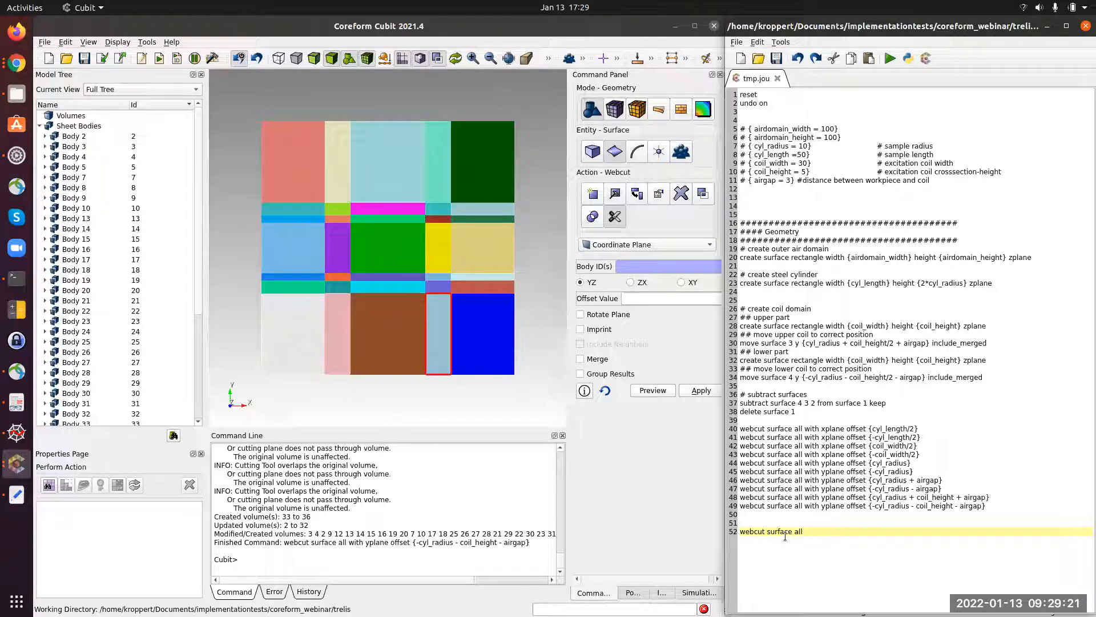
text(xplane offset 0)
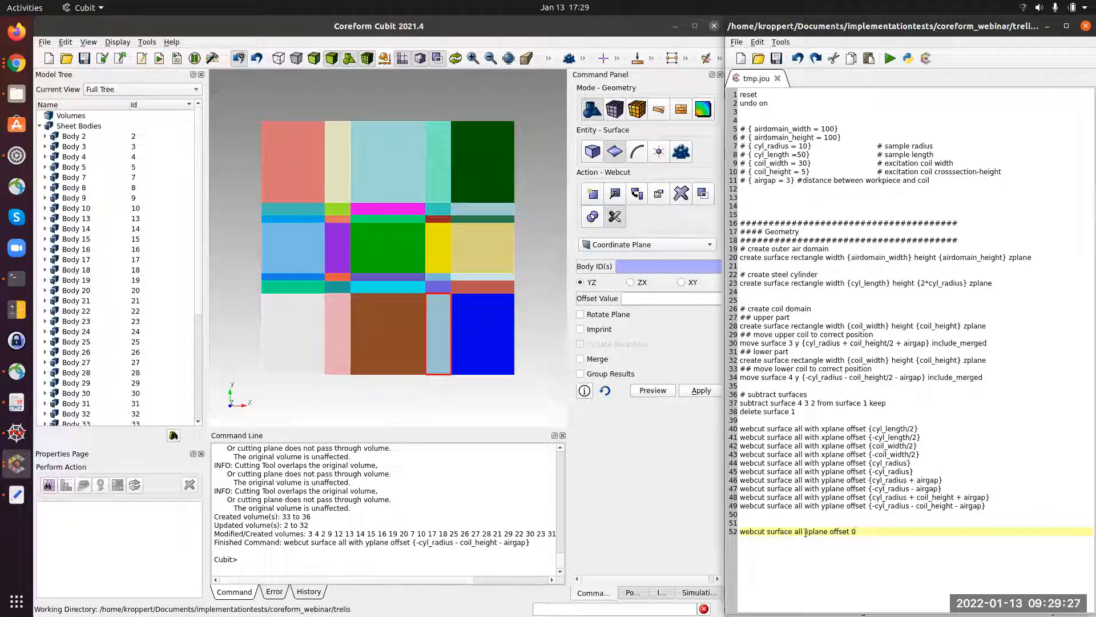
triple_click(805, 532)
middle_click(493, 504)
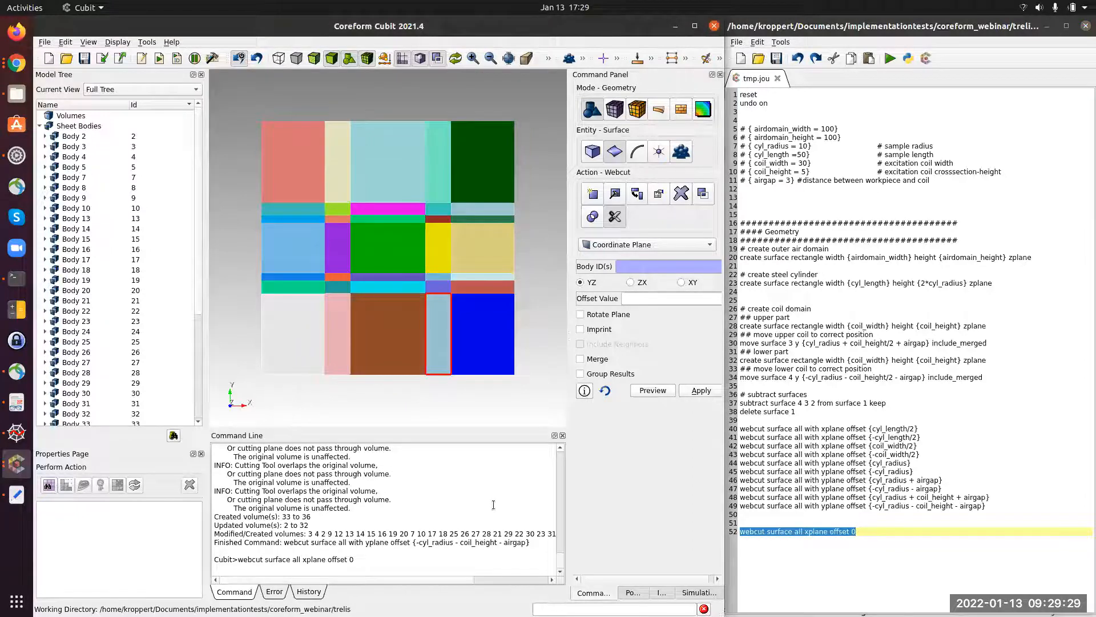
key(Return)
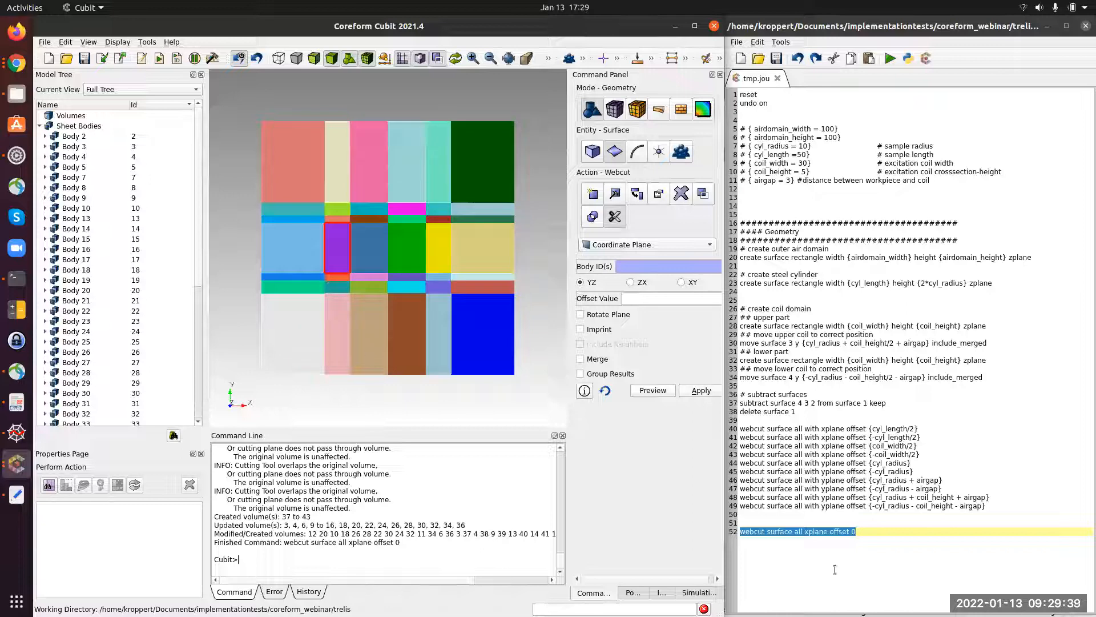
Step: Add "delete surface all with x_coord<0" on line 53 of the journal and run it in the command line
click(871, 535)
key(Return)
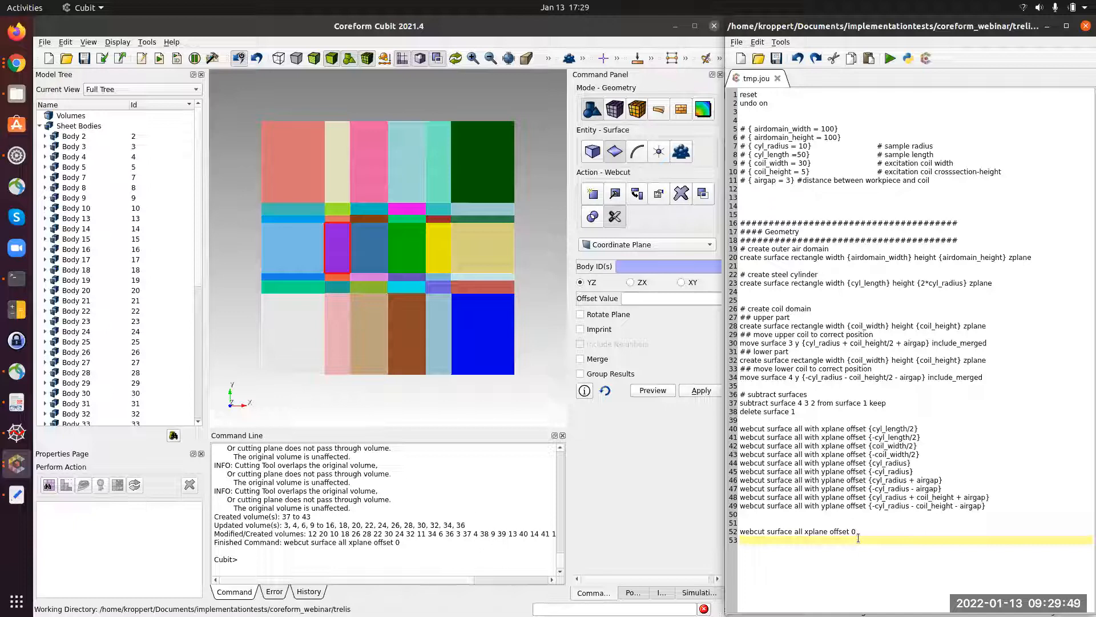
text(delete)
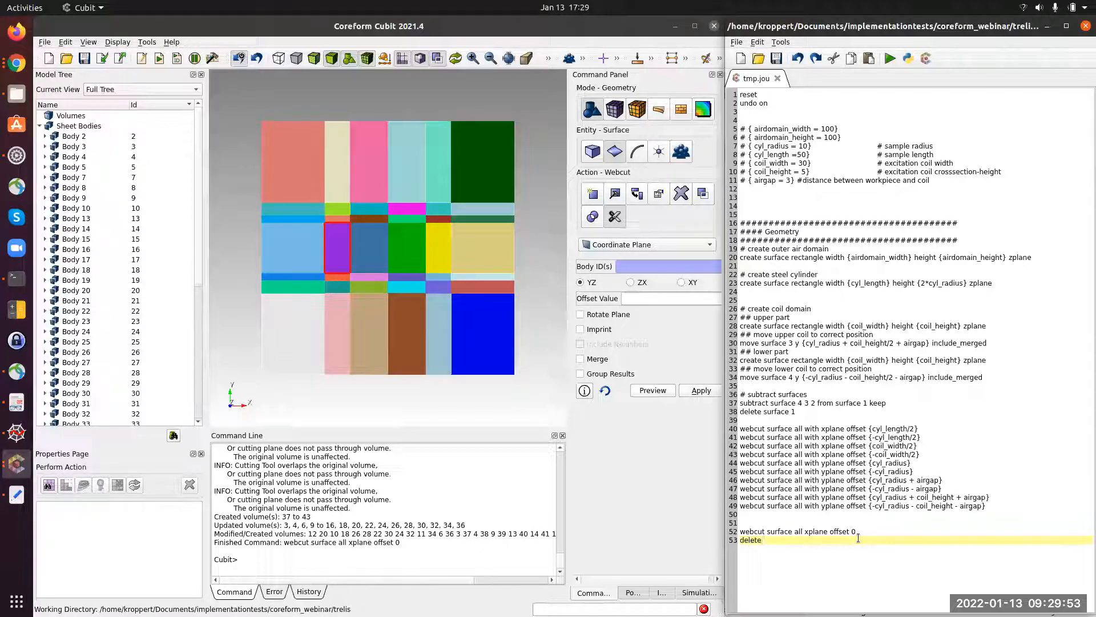
text( surface all with)
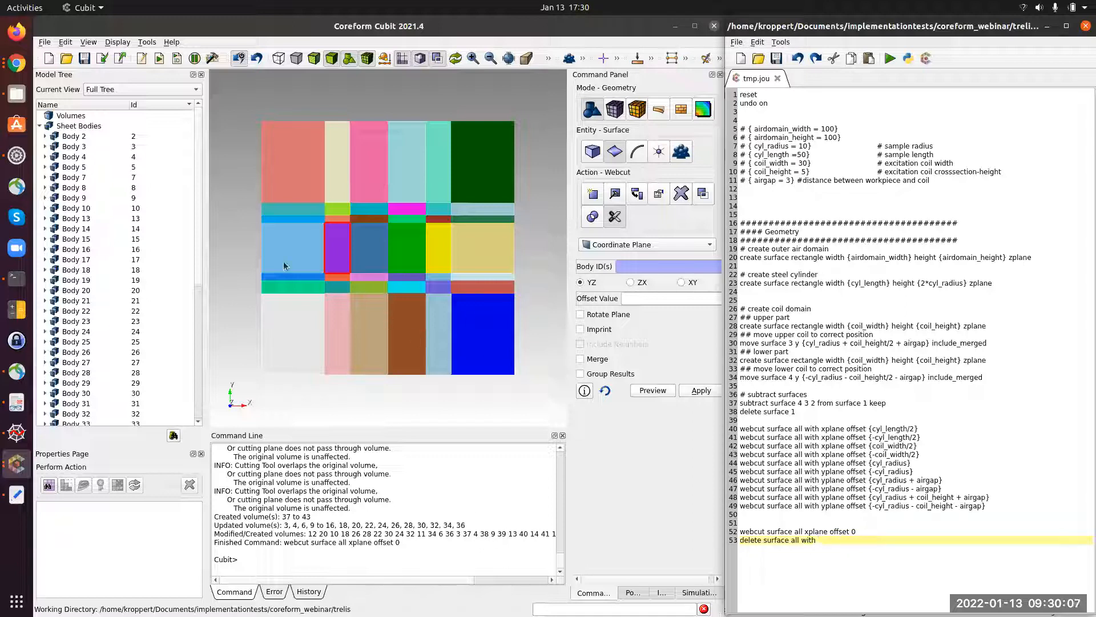
text(_coord<0)
triple_click(845, 540)
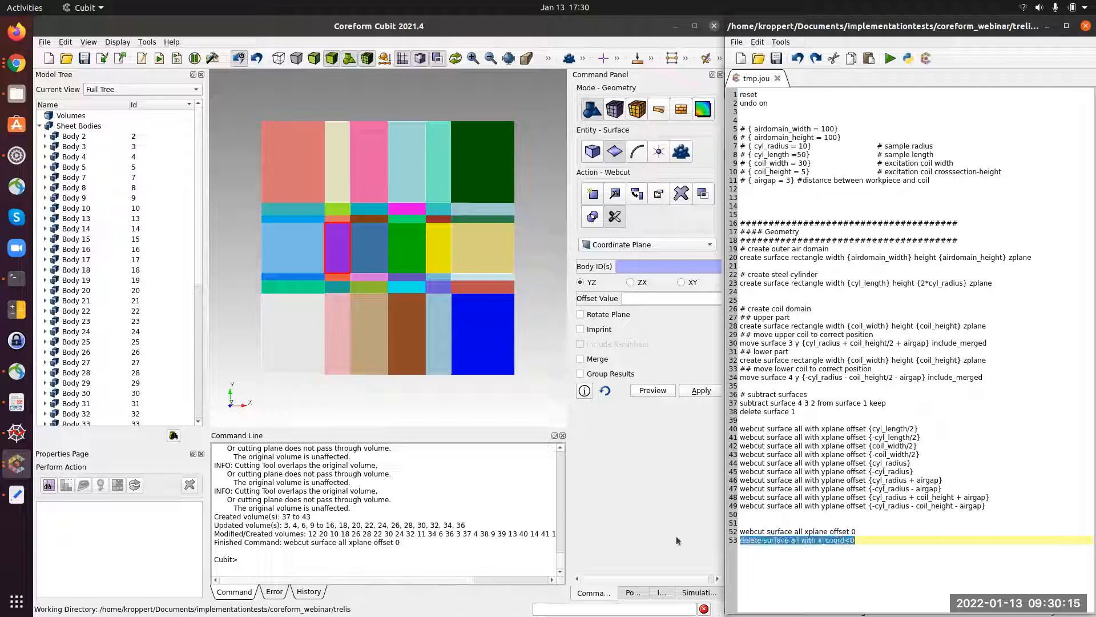
middle_click(443, 547)
key(Return)
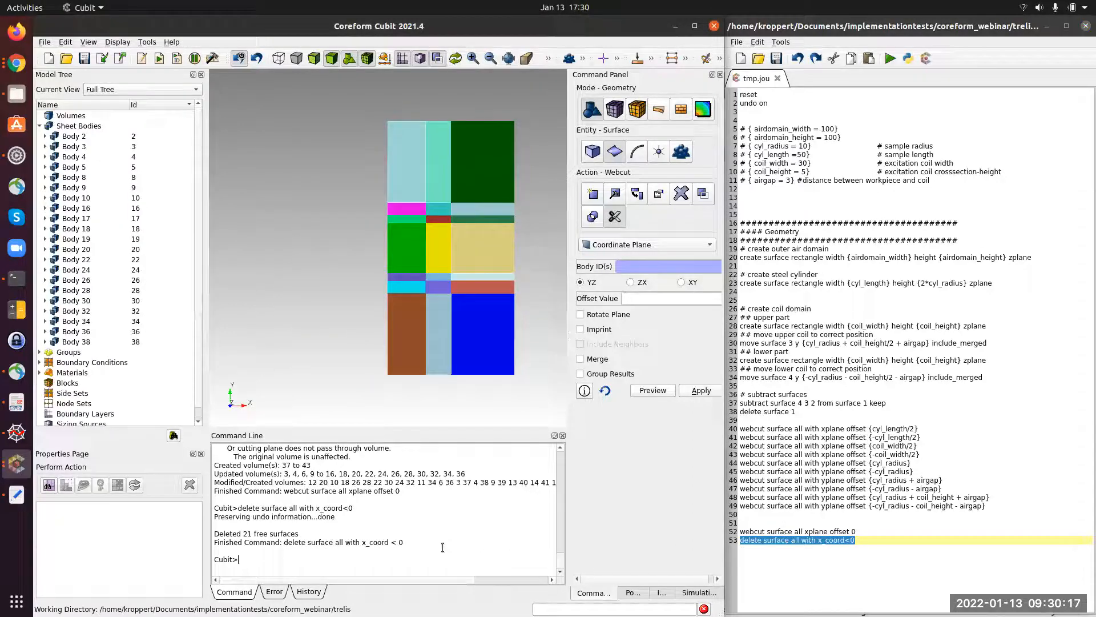
Step: Duplicate the xplane webcut and x_coord delete commands below line 53, separated by a blank line
click(883, 544)
key(shift+Up)
key(shift+Home)
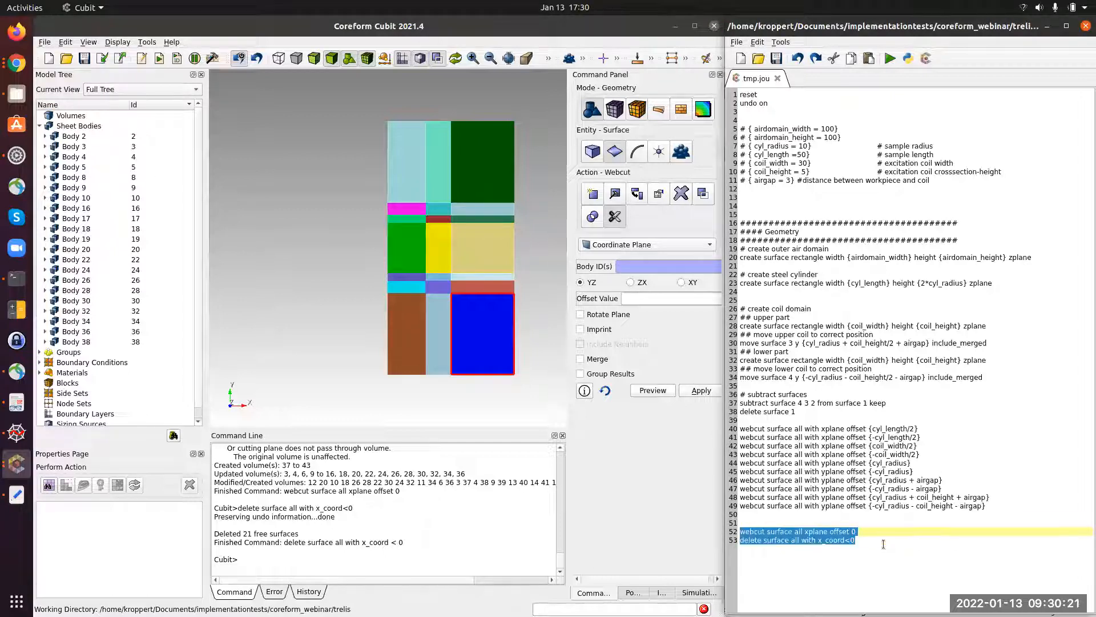
key(ctrl+c)
key(Down)
key(End)
key(Return)
key(Return)
key(ctrl+v)
Step: Change the duplicated commands to "webcut surface all yplane offset 0" and "delete surface all with y_coord<0"
key(Up)
key(Left)
key(Left)
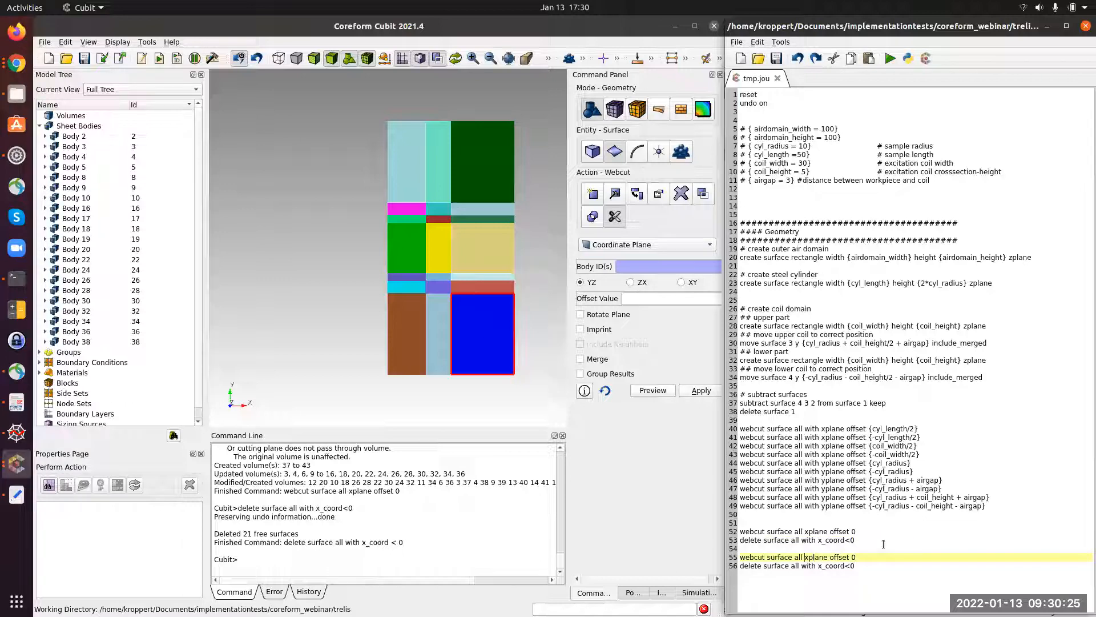
key(Delete)
text(y)
key(Down)
key(Right)
key(Right)
key(Right)
key(Delete)
text(y)
Step: Run the yplane webcut and y_coord delete commands in the command line, and add four blank lines below them in the journal
drag(866, 565, 736, 557)
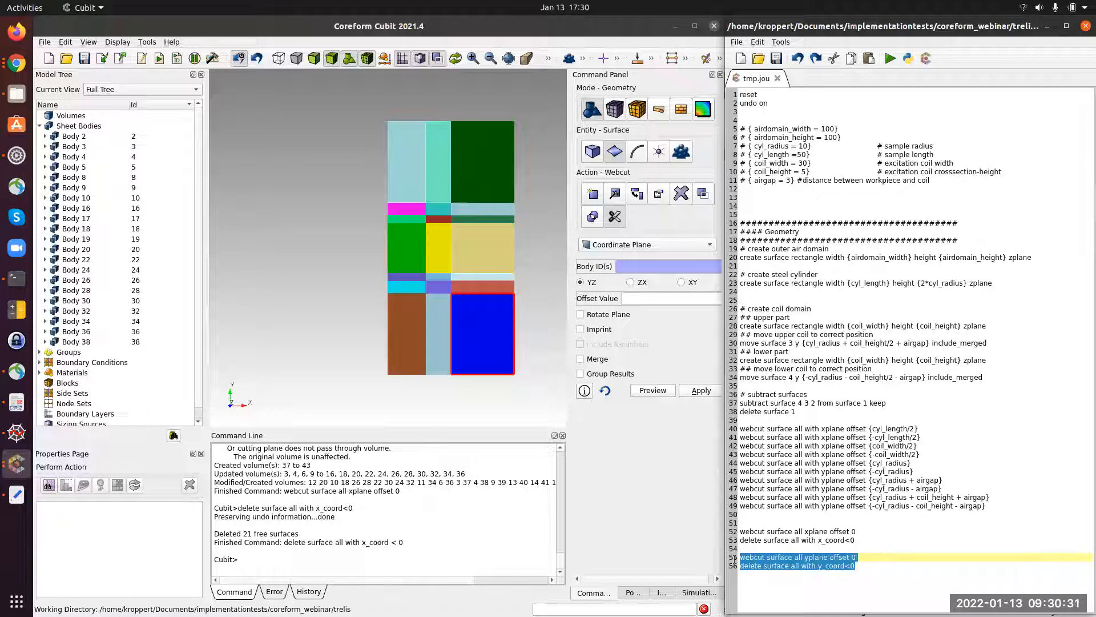
middle_click(528, 551)
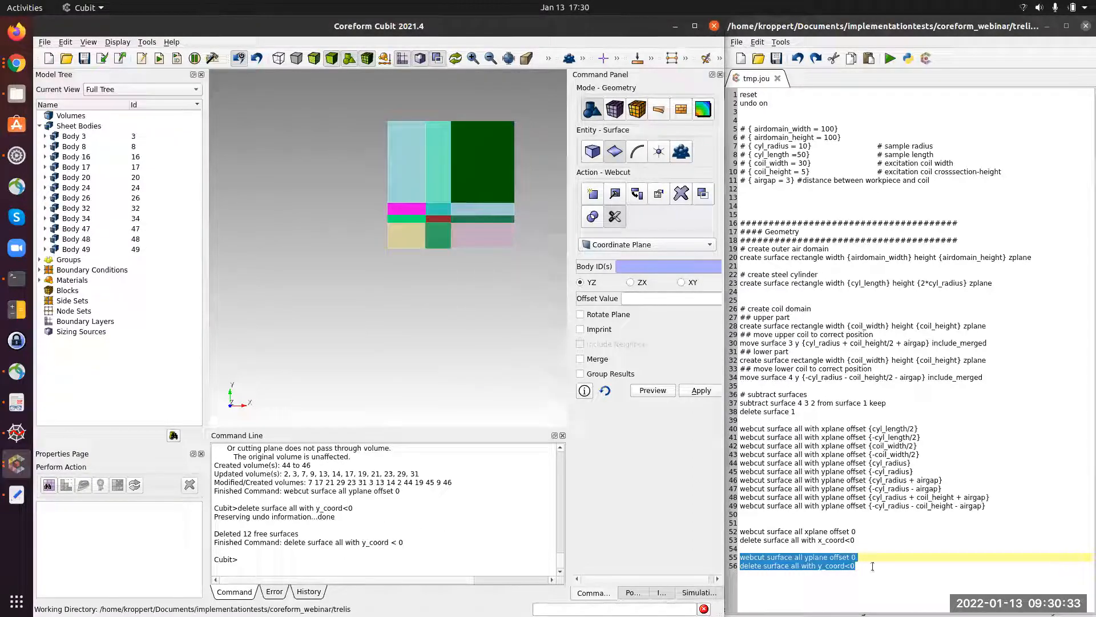
click(907, 584)
key(Return)
key(Return)
key(Return)
key(Return)
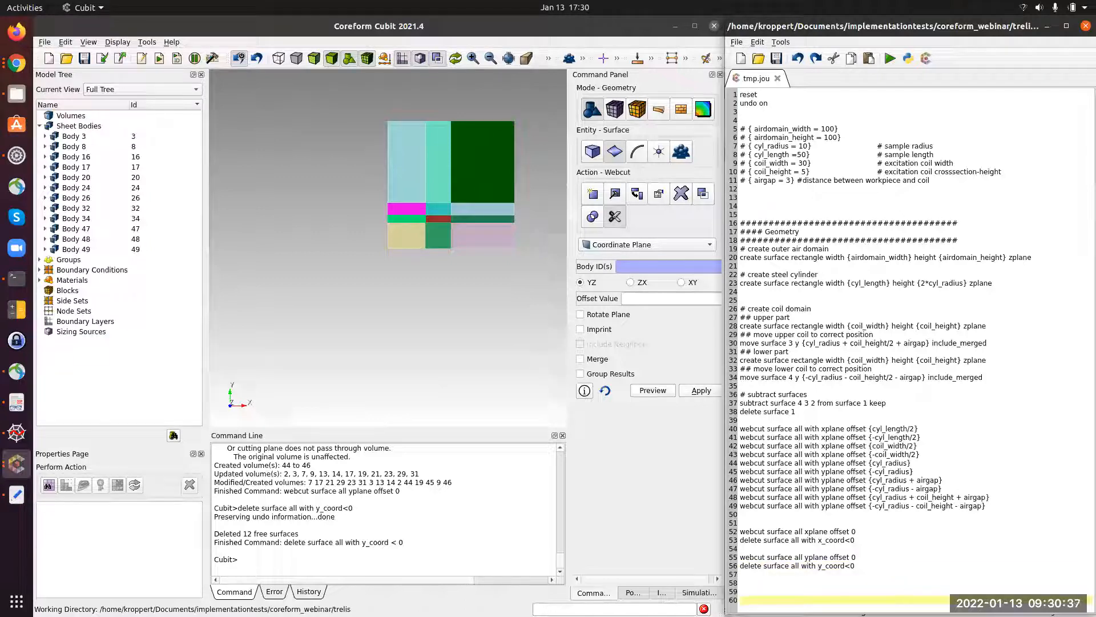
Step: View the quarter model's cylinder region up close and expand Body 49 in the model tree down to its curves
scroll(367, 245, up, 3)
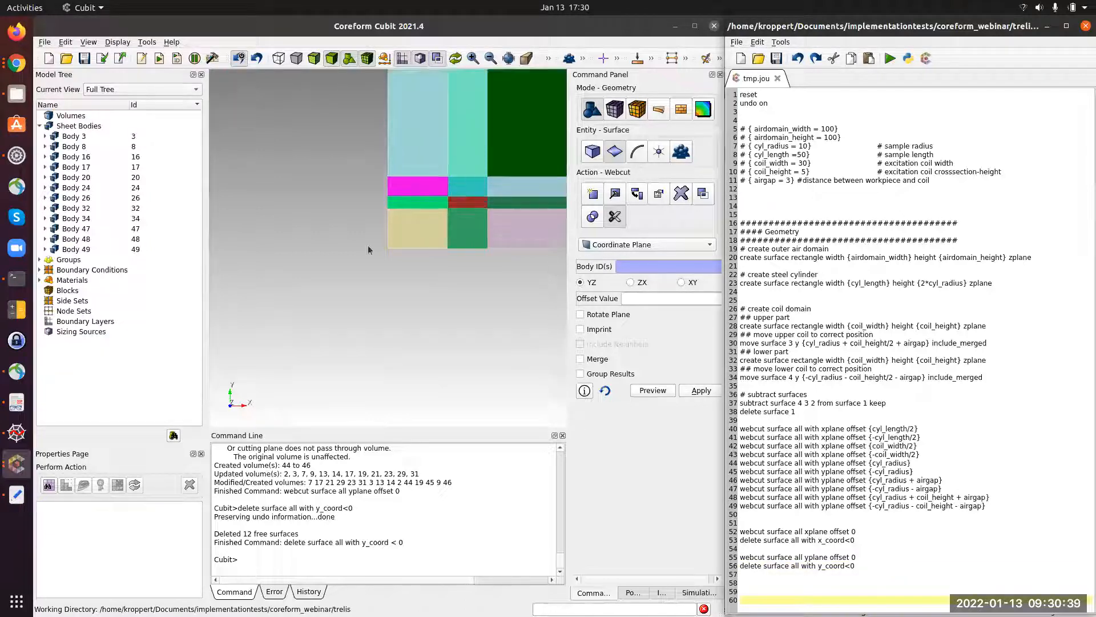
middle_drag(445, 230, 354, 329)
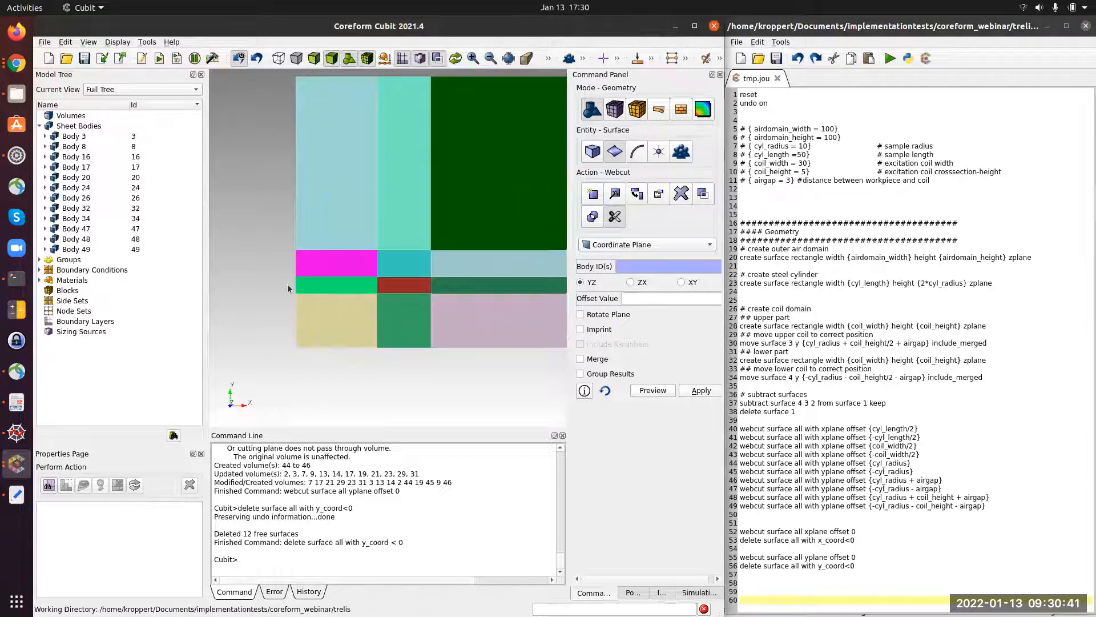
click(76, 249)
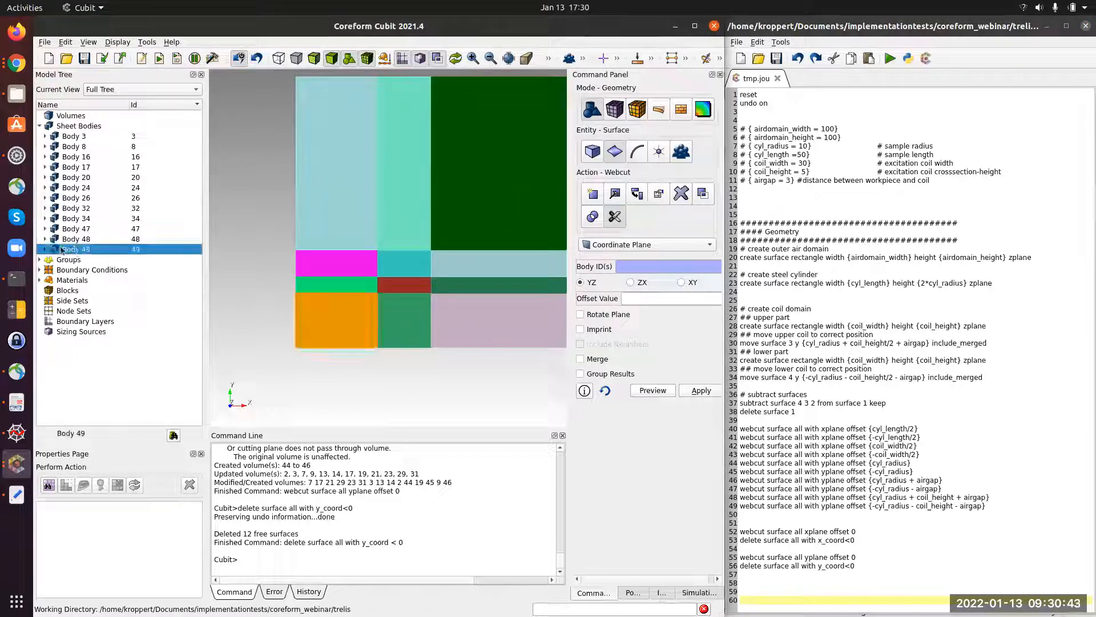
click(45, 250)
click(51, 260)
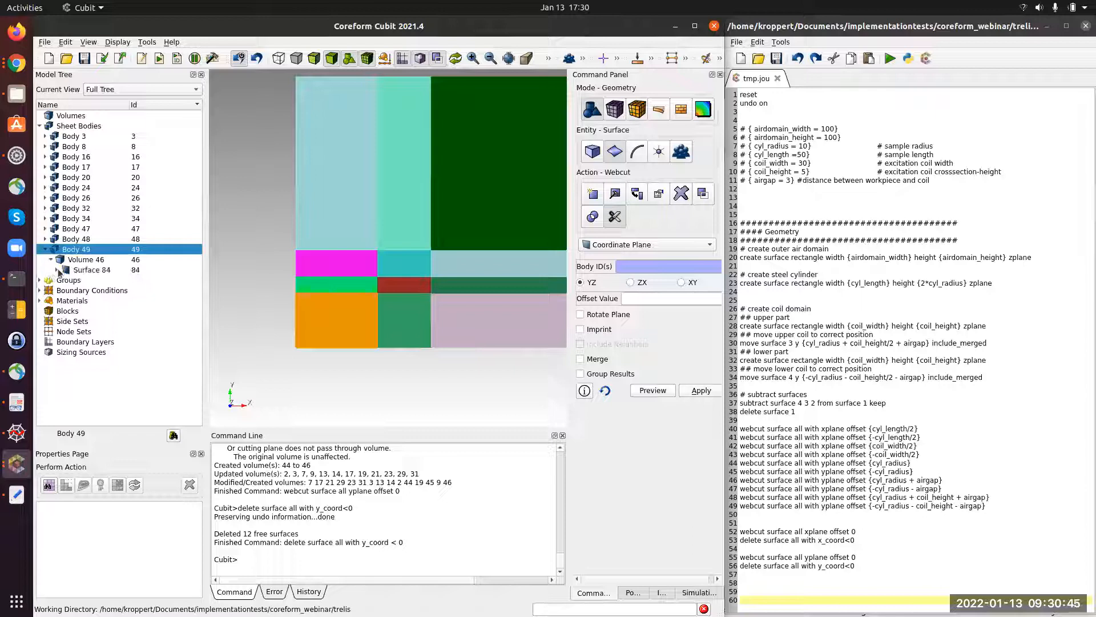
click(57, 270)
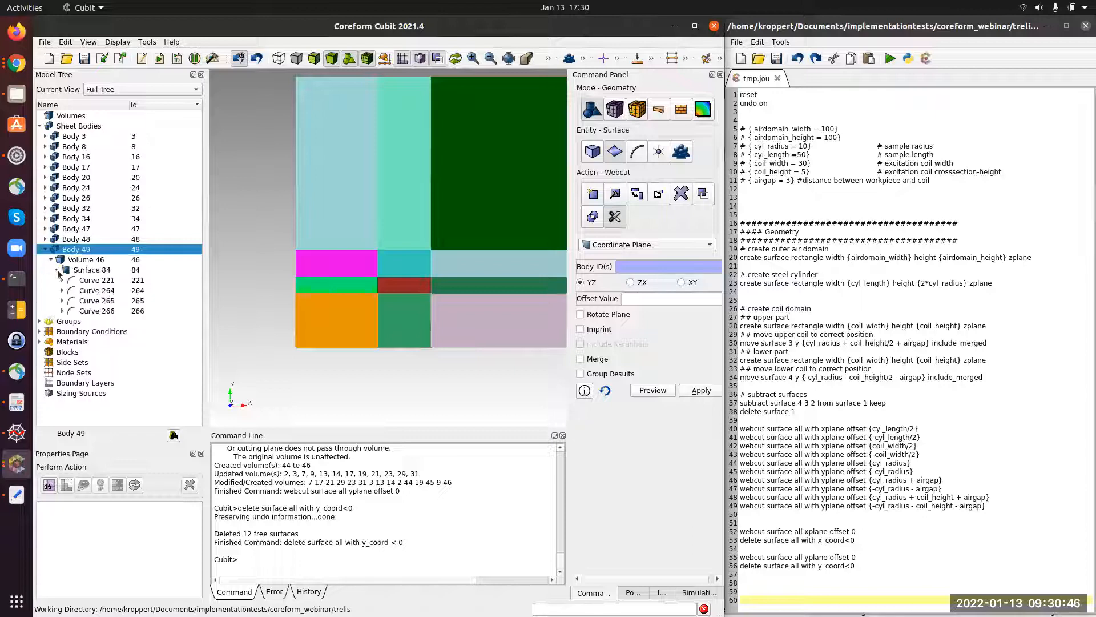
Step: Expand the neighbouring air-gap body, Body 17, down to its curves and compare Curve 56 with Curve 221 of the cylinder body
click(75, 240)
key(Up)
key(Up)
key(Up)
key(Up)
key(Up)
key(Up)
key(Up)
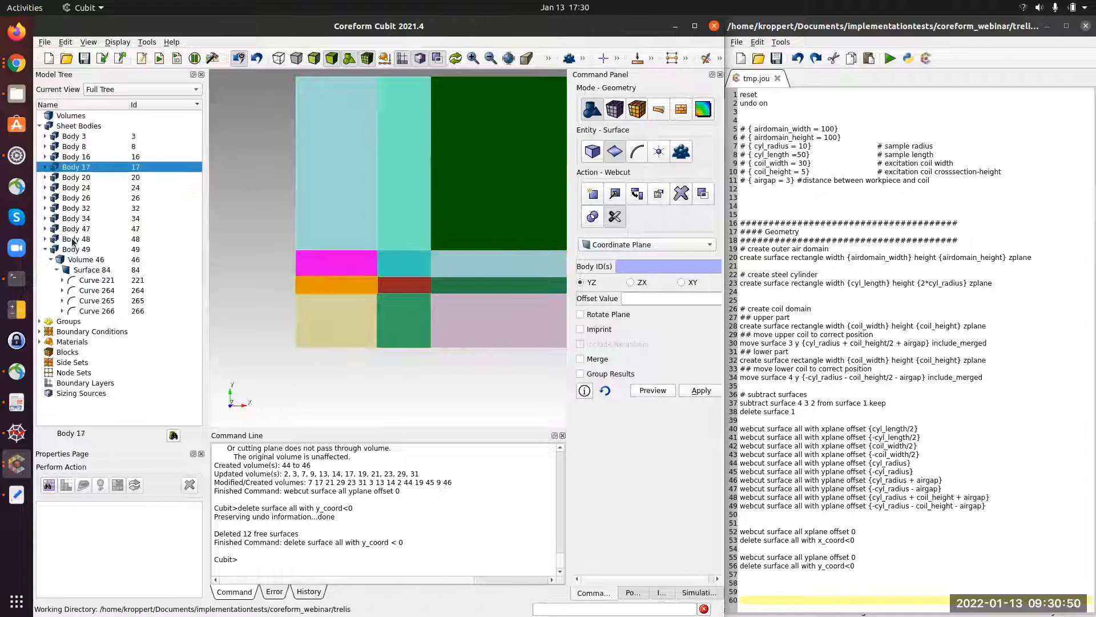
click(45, 167)
click(51, 177)
click(57, 187)
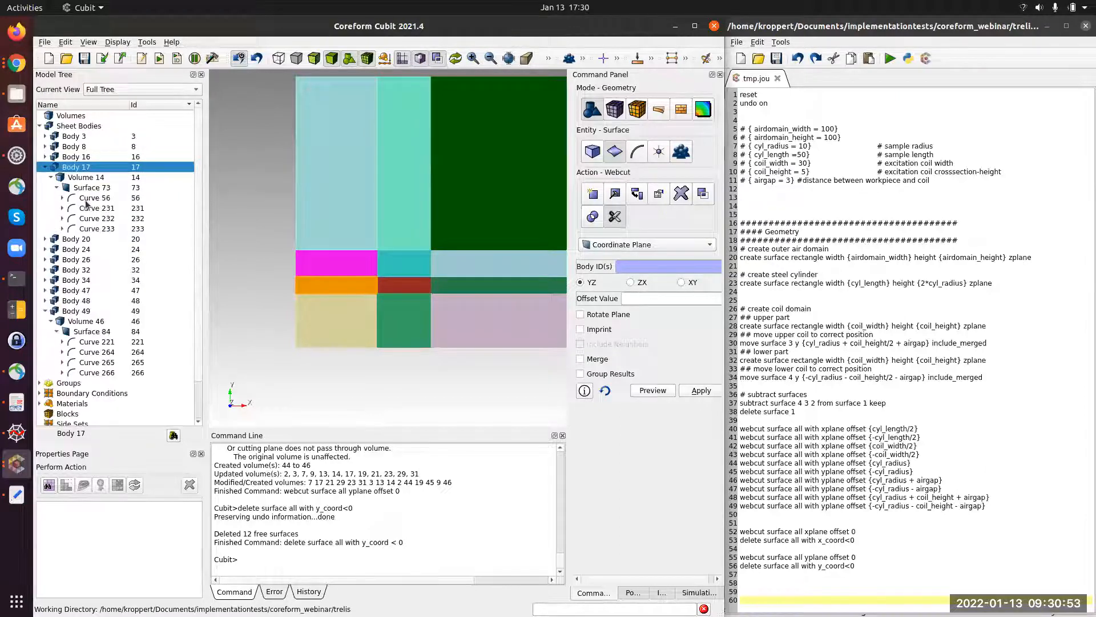
click(89, 198)
click(96, 341)
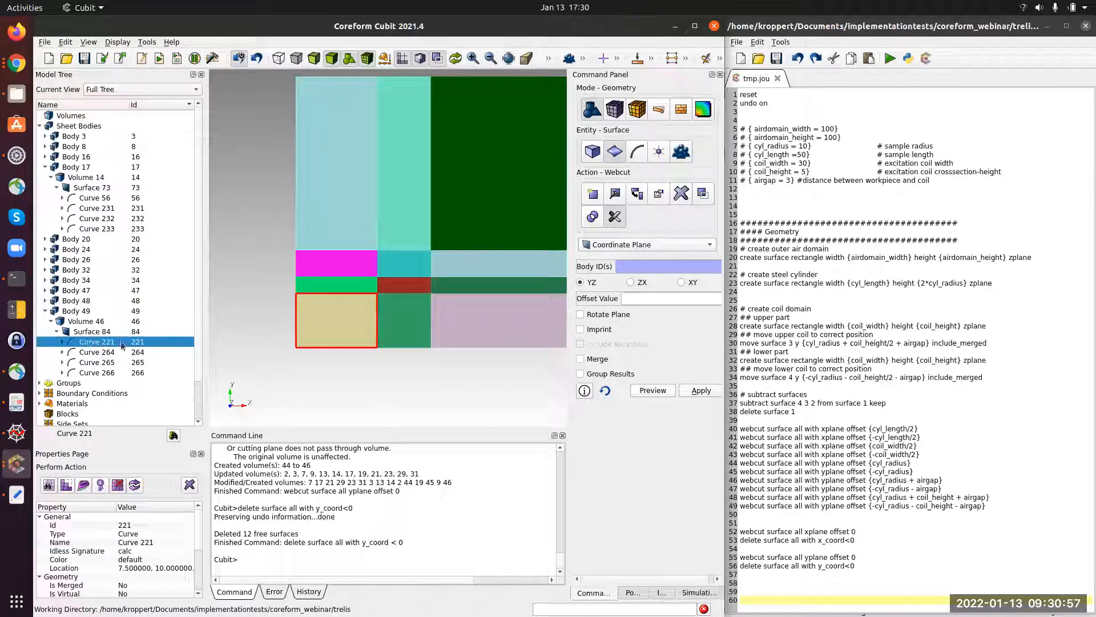
Step: Compare Curve 221 of the cylinder body with Curves 233 and 232 of the neighbouring air-gap body
click(273, 325)
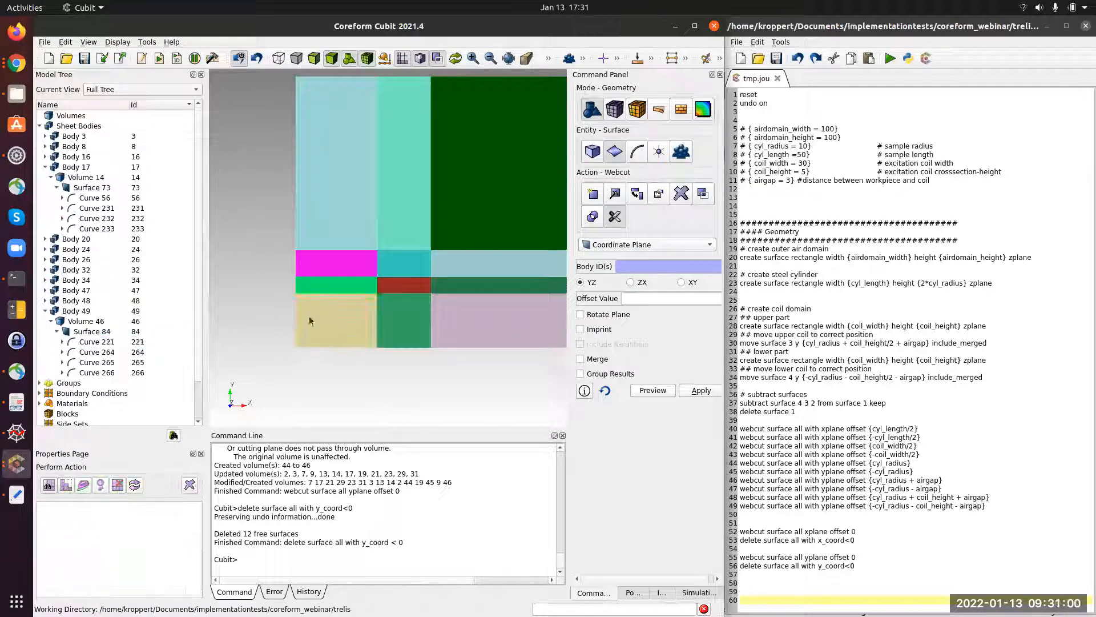
click(108, 343)
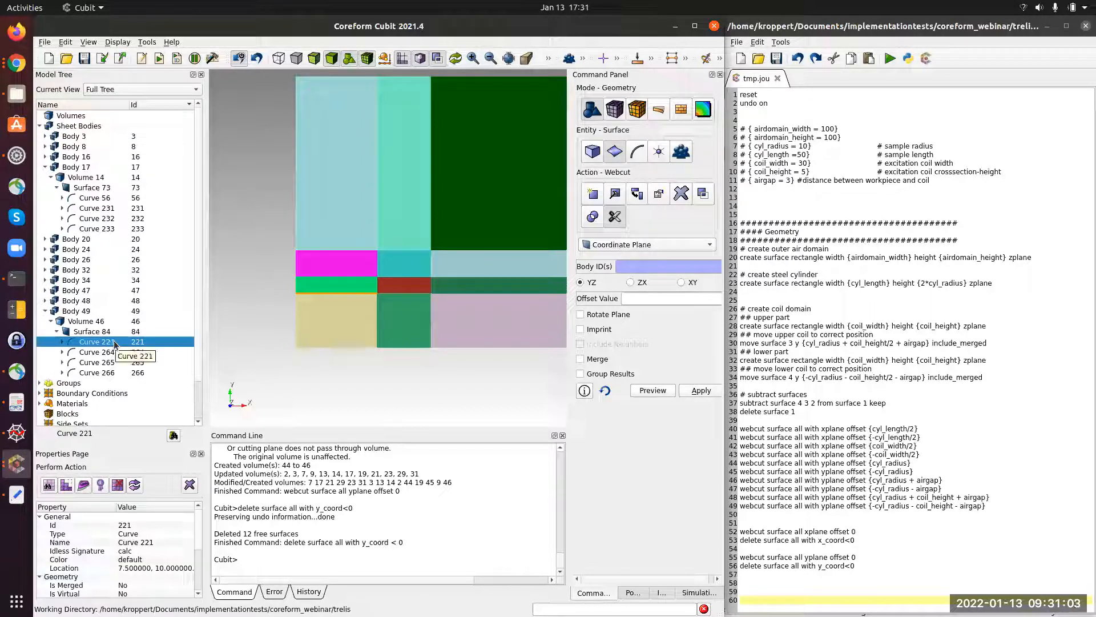
click(103, 229)
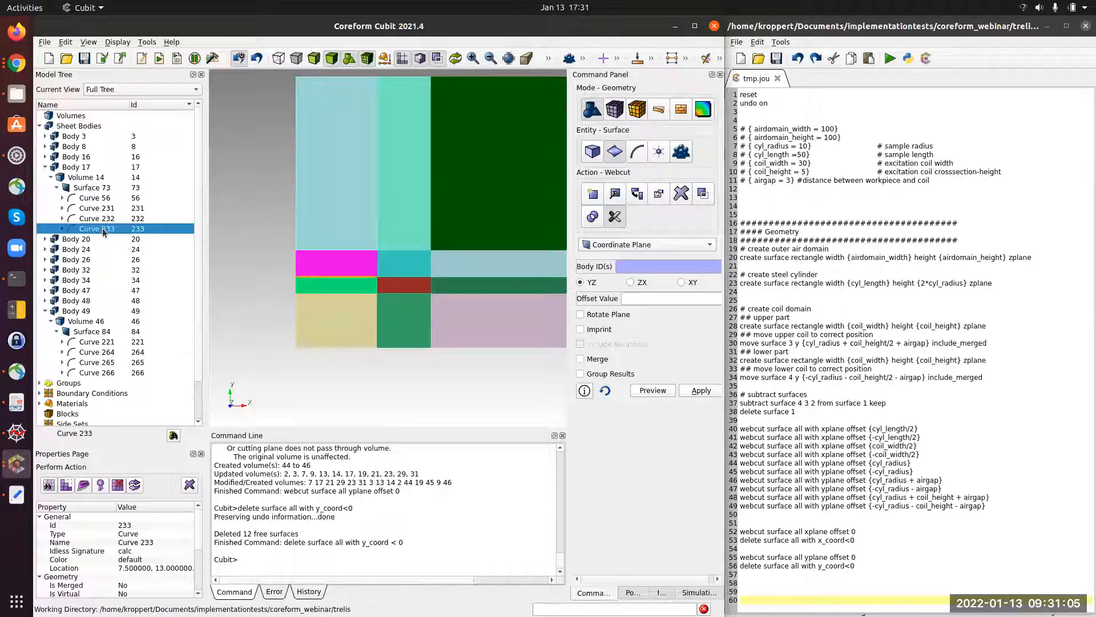
key(Up)
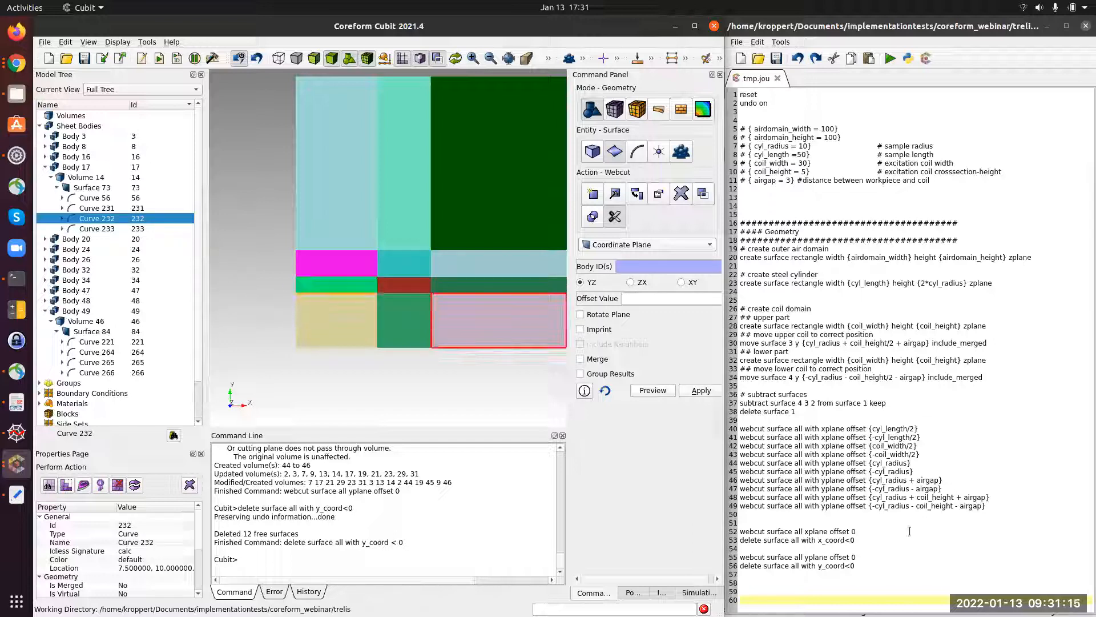
Step: Add the commands "merge all" and "imprint all" to the journal below the y_coord delete command, with spare blank lines after them
click(879, 600)
key(Return)
key(Return)
key(Return)
key(Return)
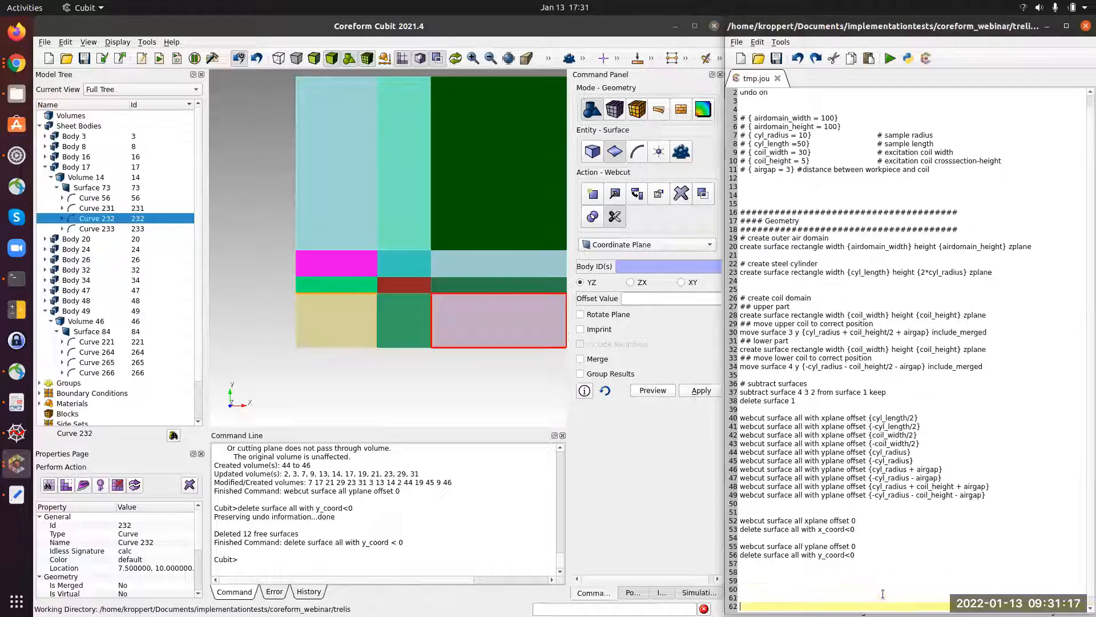
key(Up)
key(Up)
key(Up)
key(Up)
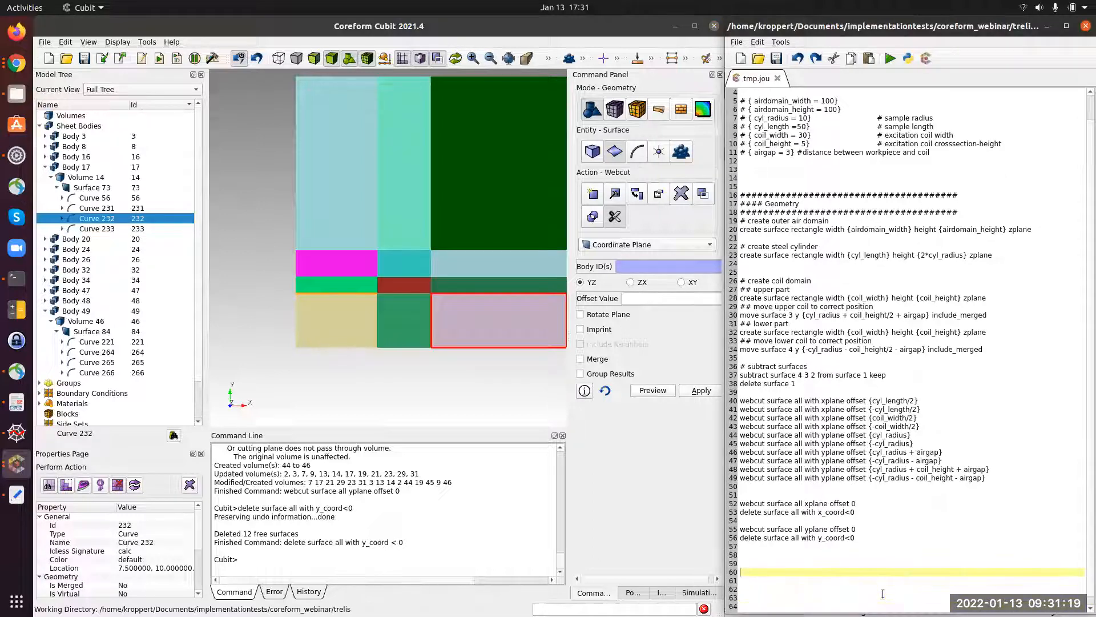
click(751, 564)
text(merge all)
key(Return)
text(imprint a)
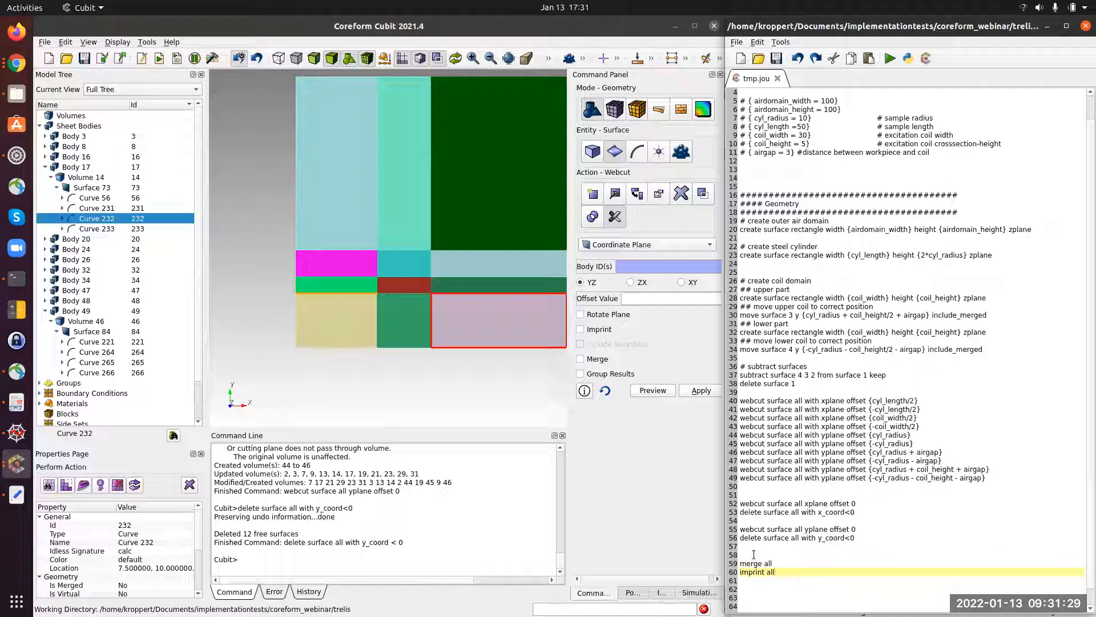
Step: Run the journal's "merge all" and "imprint all" commands in the command line
drag(775, 572, 740, 564)
middle_click(396, 507)
key(Return)
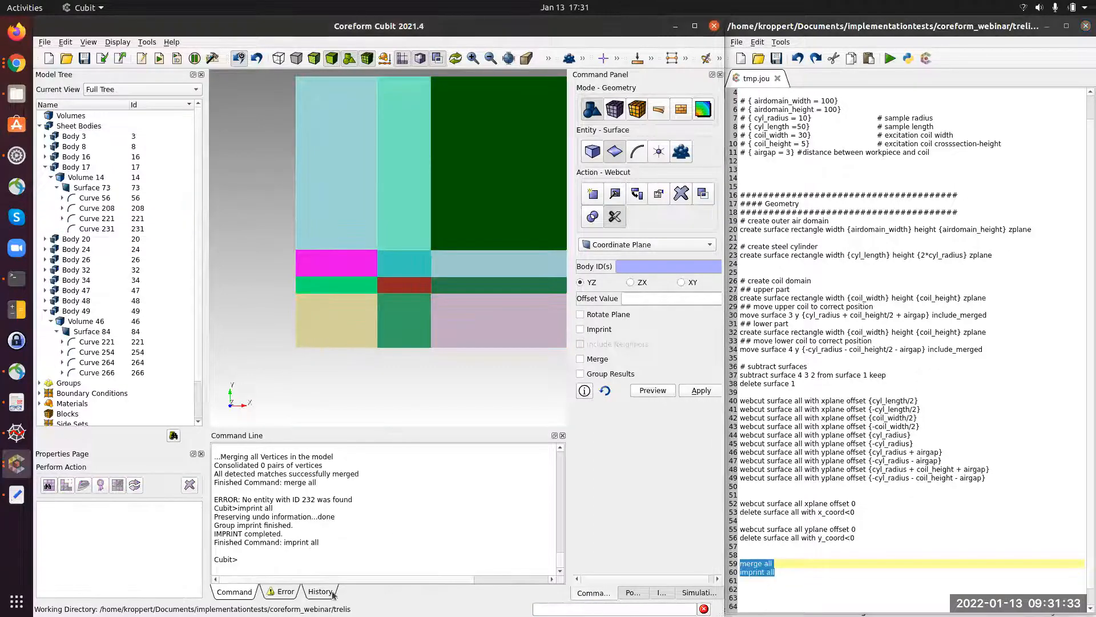
Step: Run the whole journal again and show the command output
click(863, 486)
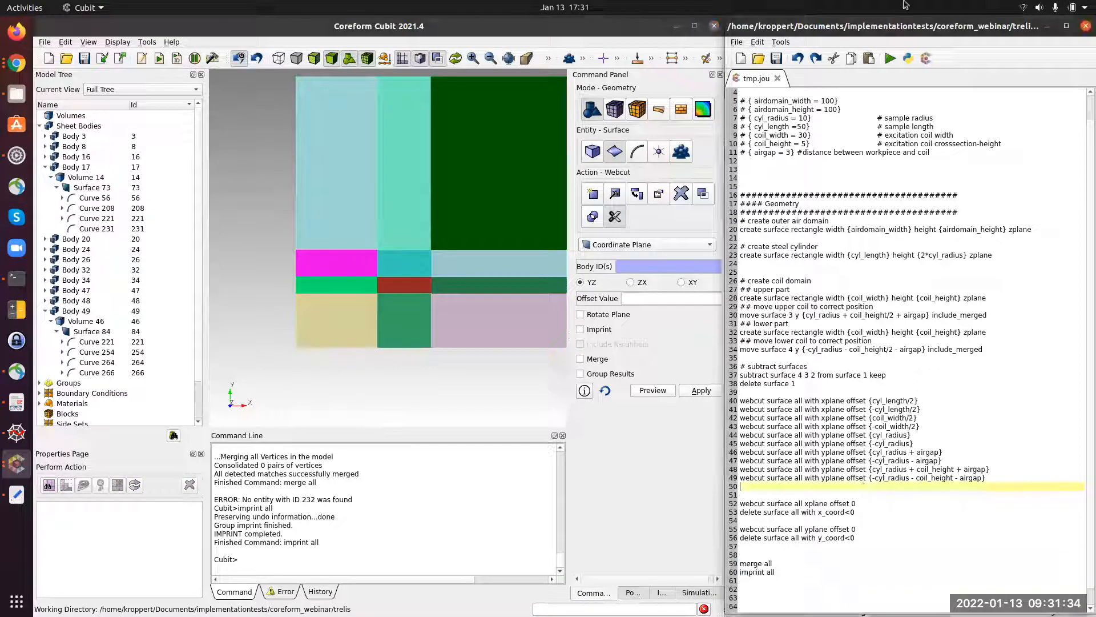
click(889, 60)
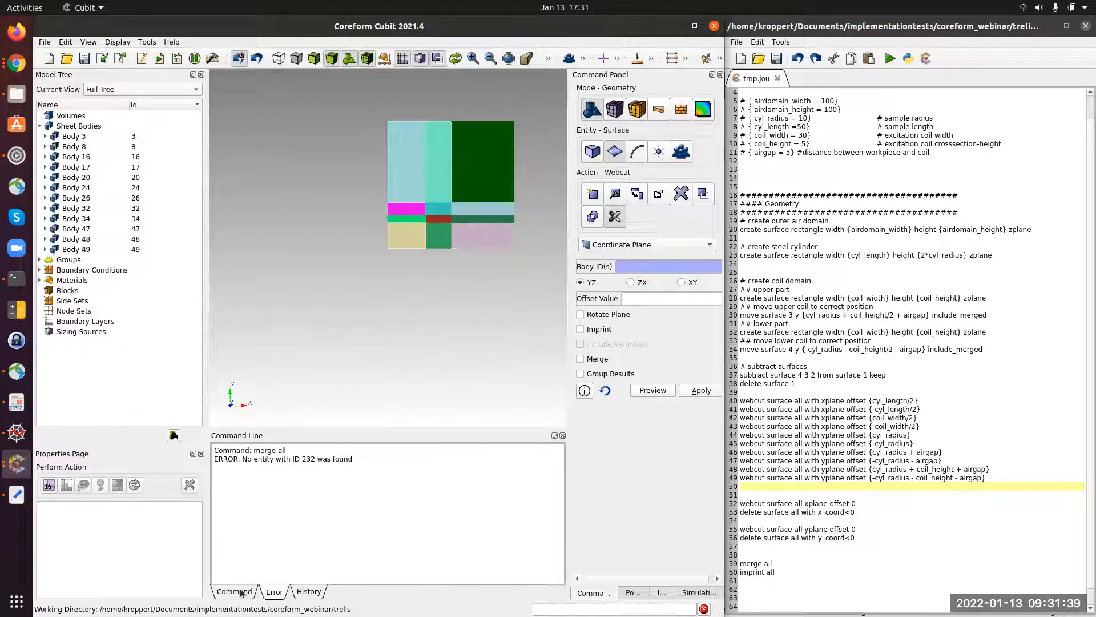
click(241, 591)
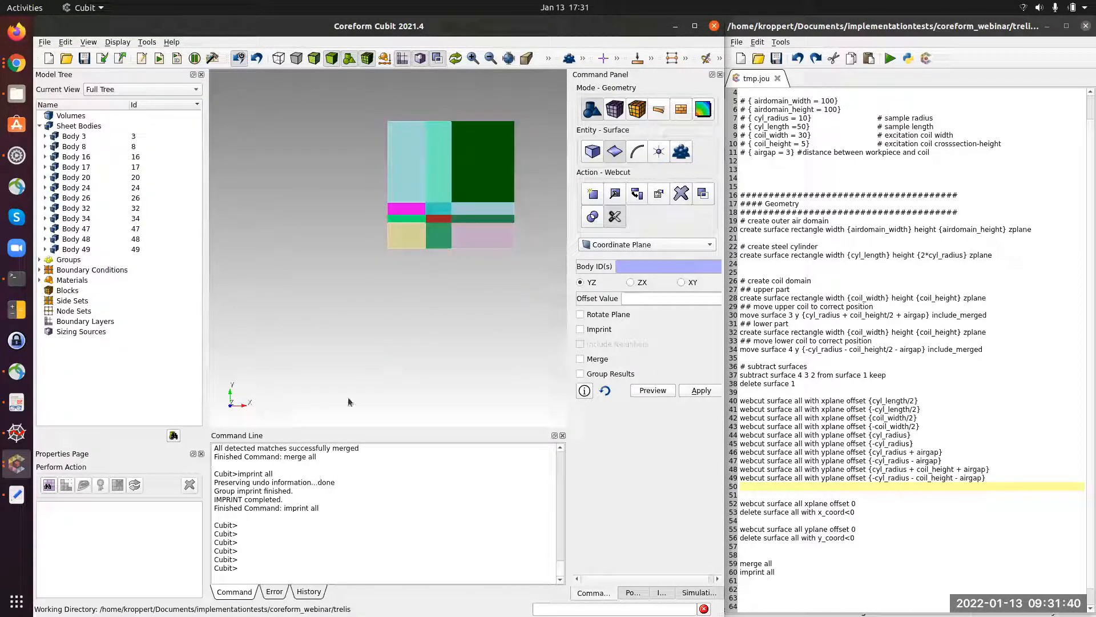
Step: Expand the cylinder's Body 49 down to its curves in the model tree and inspect Curve 221's merge state
click(81, 250)
scroll(362, 227, up, 5)
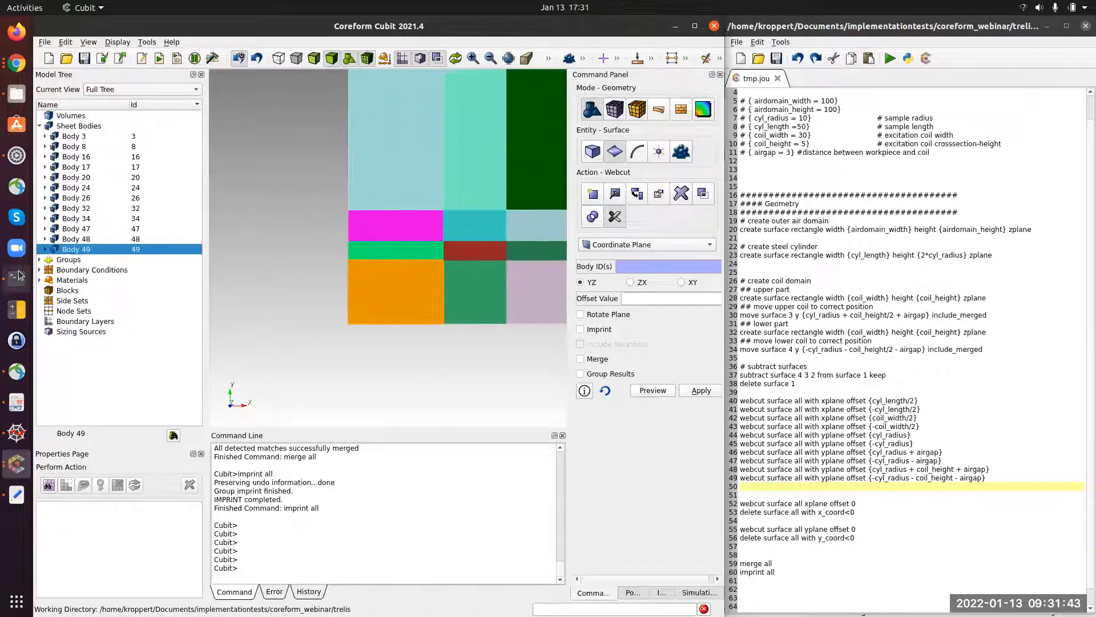
click(45, 250)
click(51, 259)
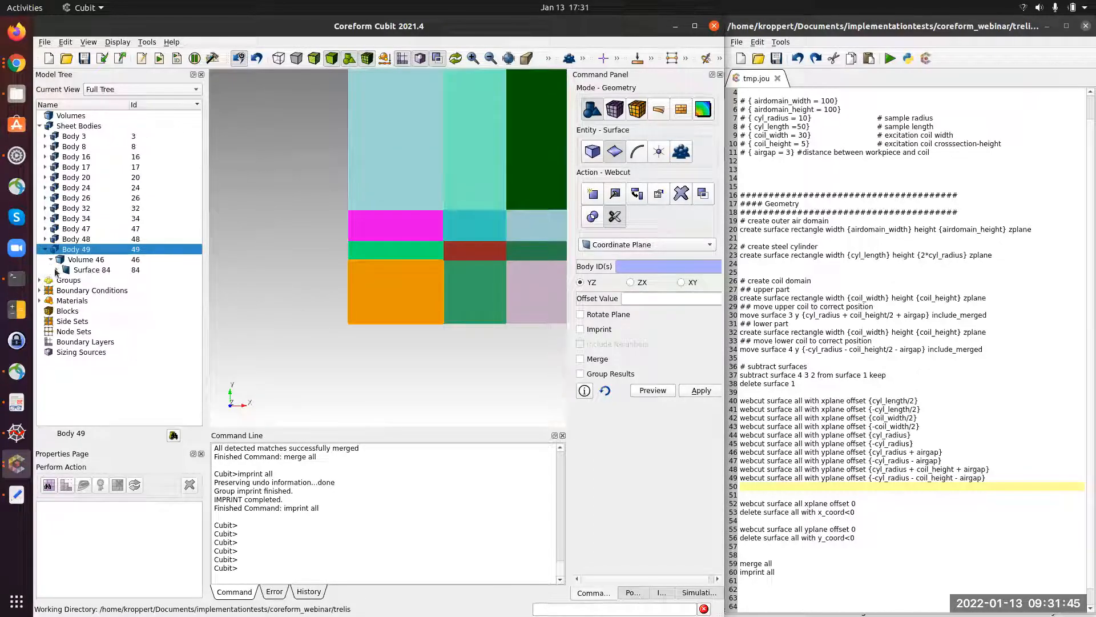
click(57, 270)
click(80, 280)
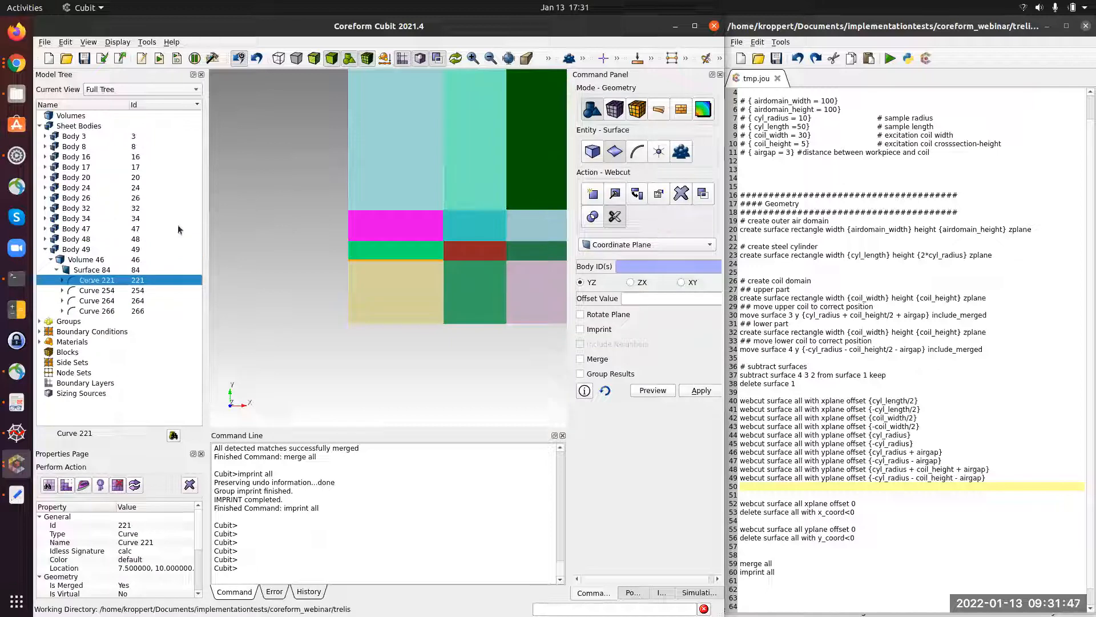
Step: Expand the air-gap Body 17 down to its curves and check Curves 56 and 221 against the cylinder body's curves
click(98, 249)
key(Up)
key(Up)
key(Up)
key(Up)
key(Up)
key(Up)
key(Up)
key(Up)
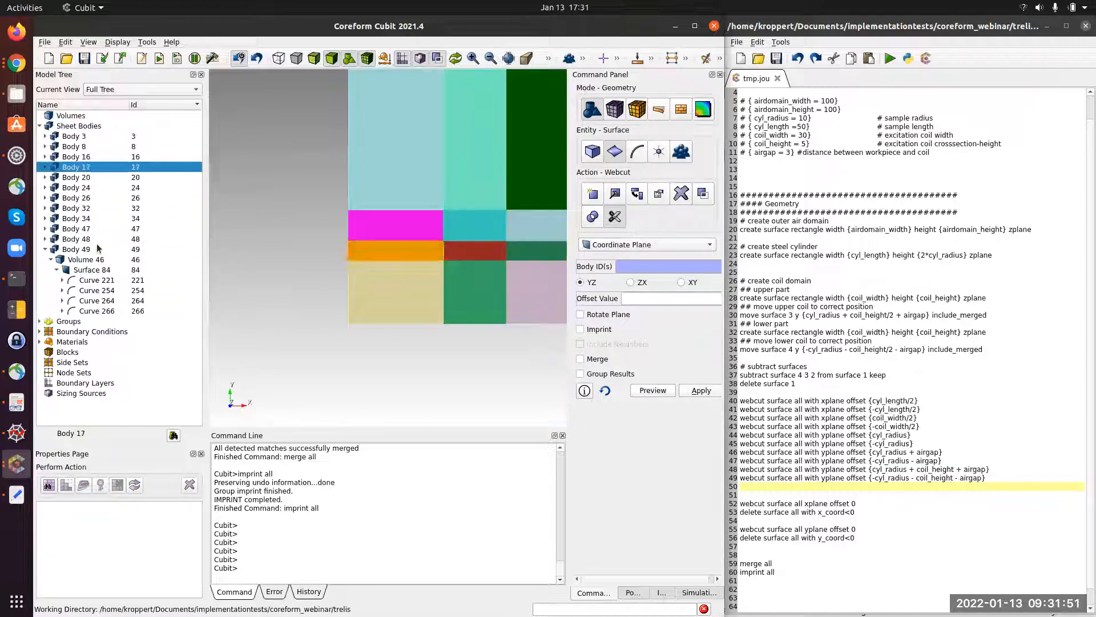
key(Right)
click(57, 187)
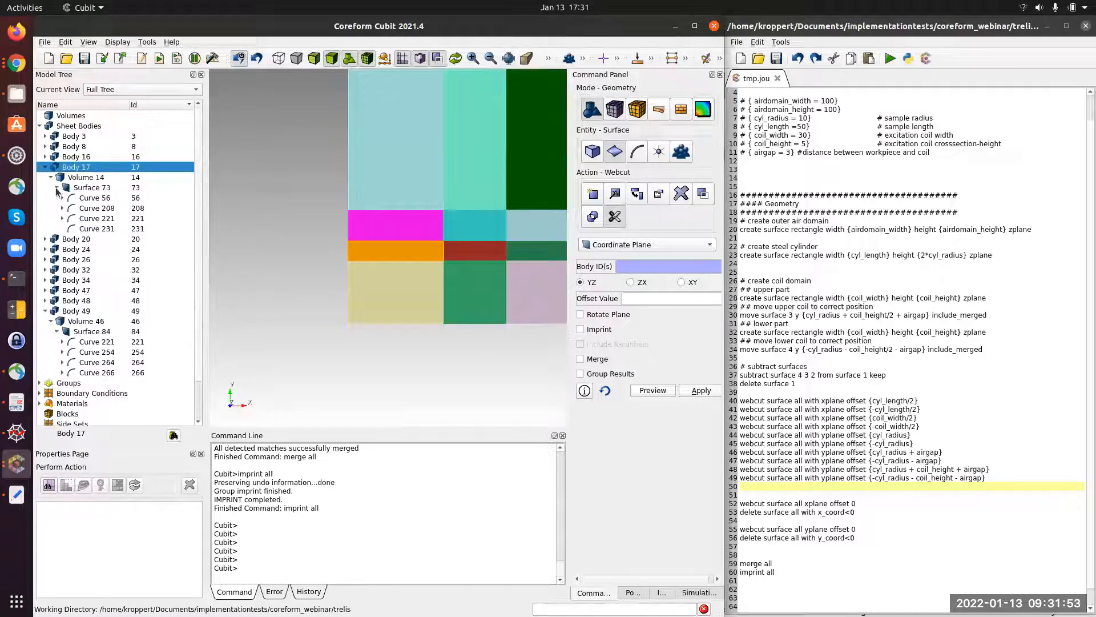
click(91, 198)
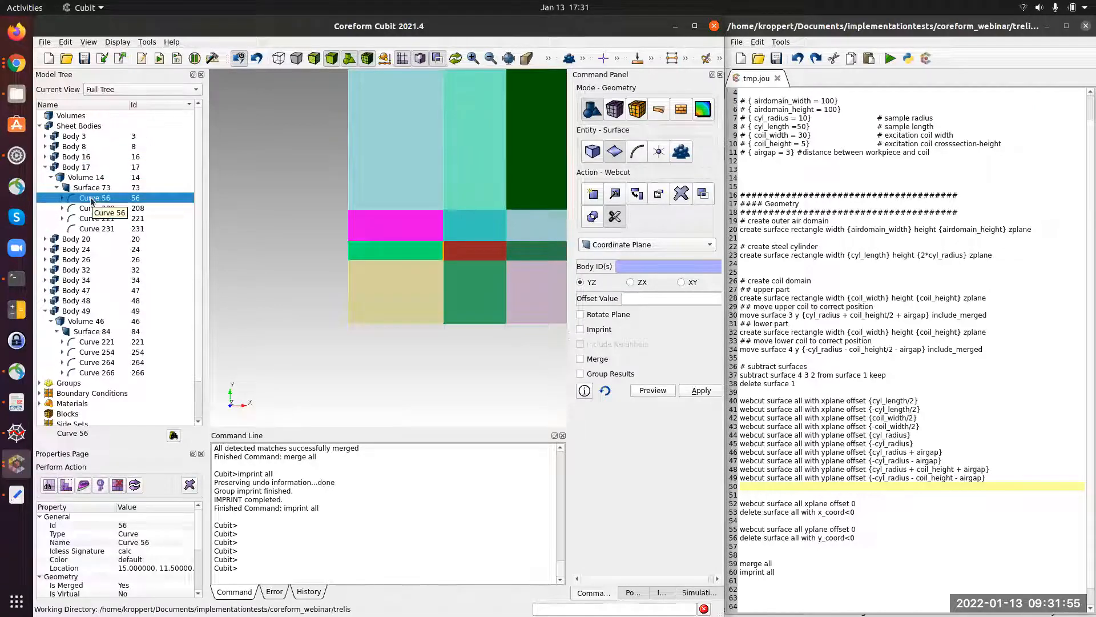
click(97, 218)
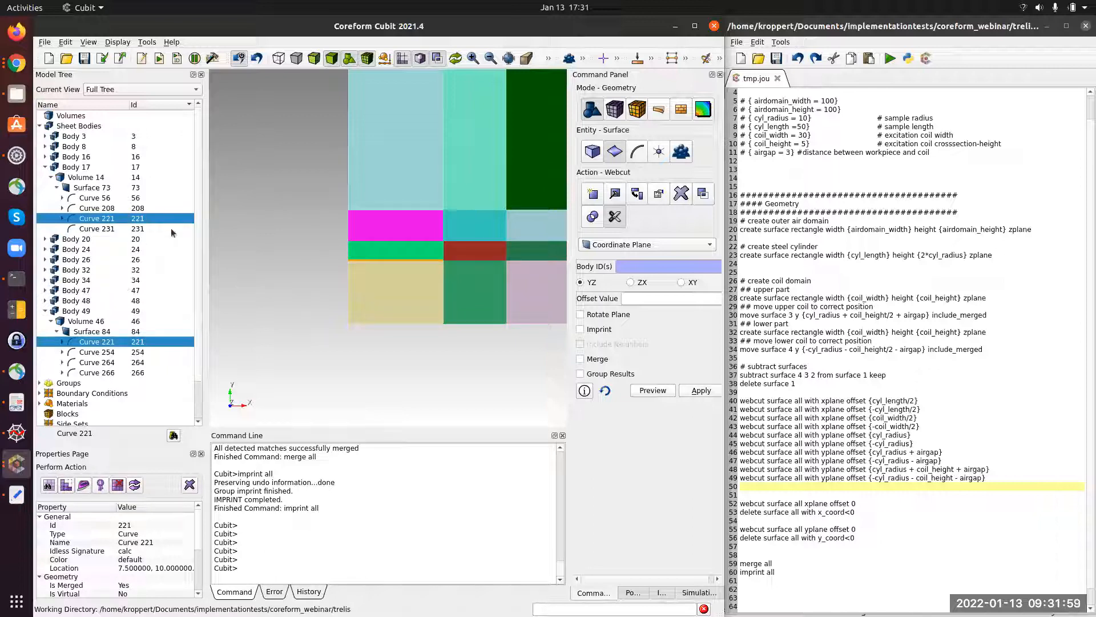
Step: Add a "Mesh" section header framed by # lines below the imprint command in the journal, followed by the command "delete mesh"
click(809, 590)
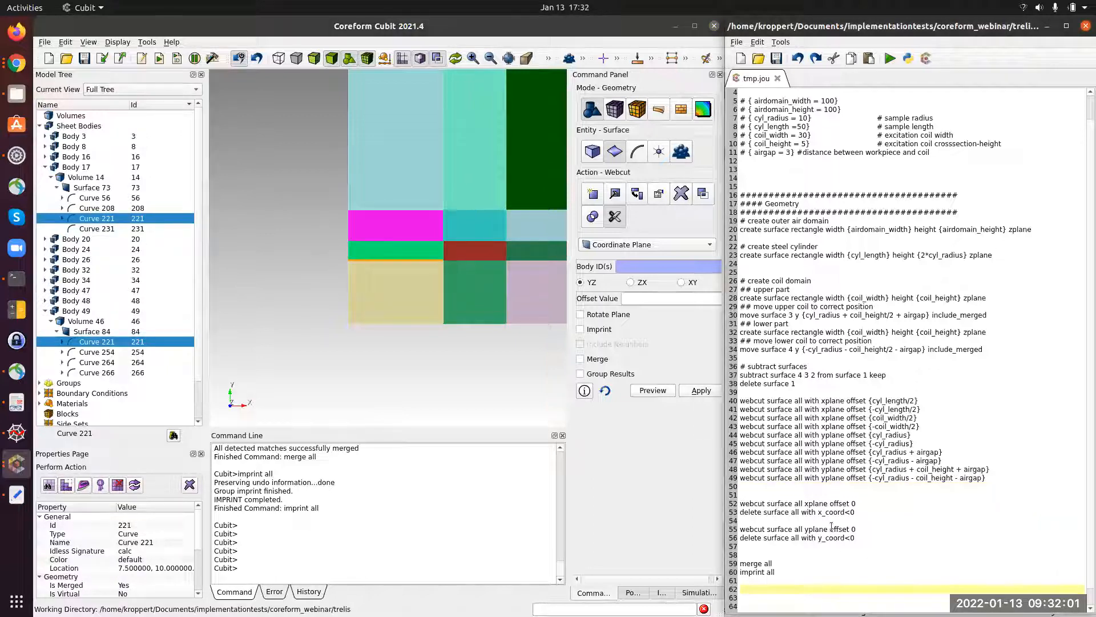
key(Return)
key(Return)
key(Return)
key(Return)
key(Return)
key(Return)
key(Return)
key(Return)
key(Return)
key(Return)
key(Return)
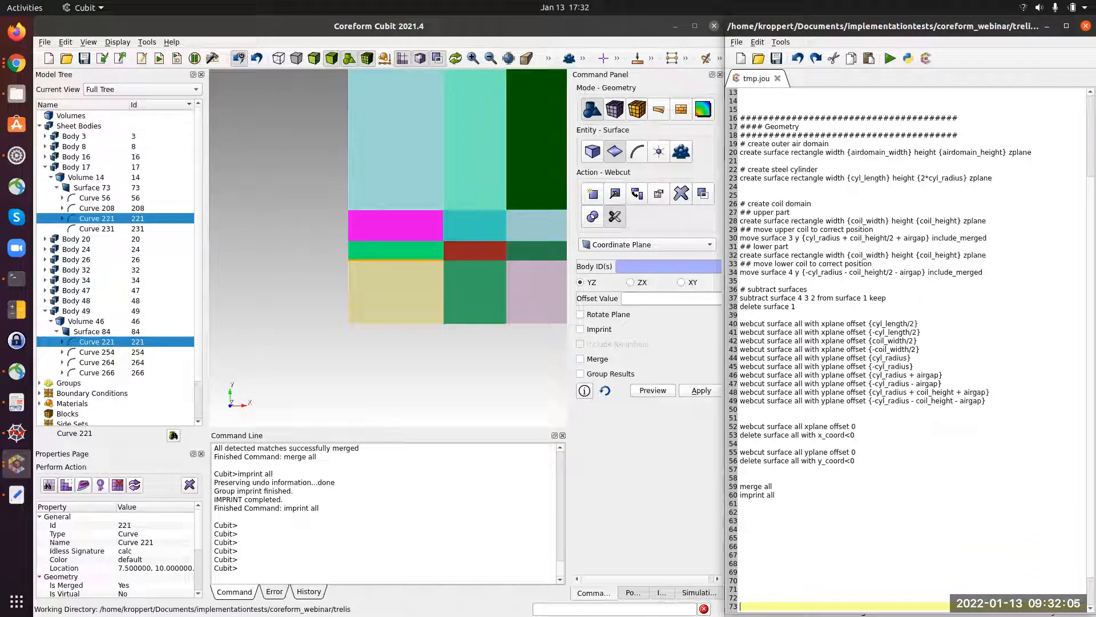
key(alt+Tab)
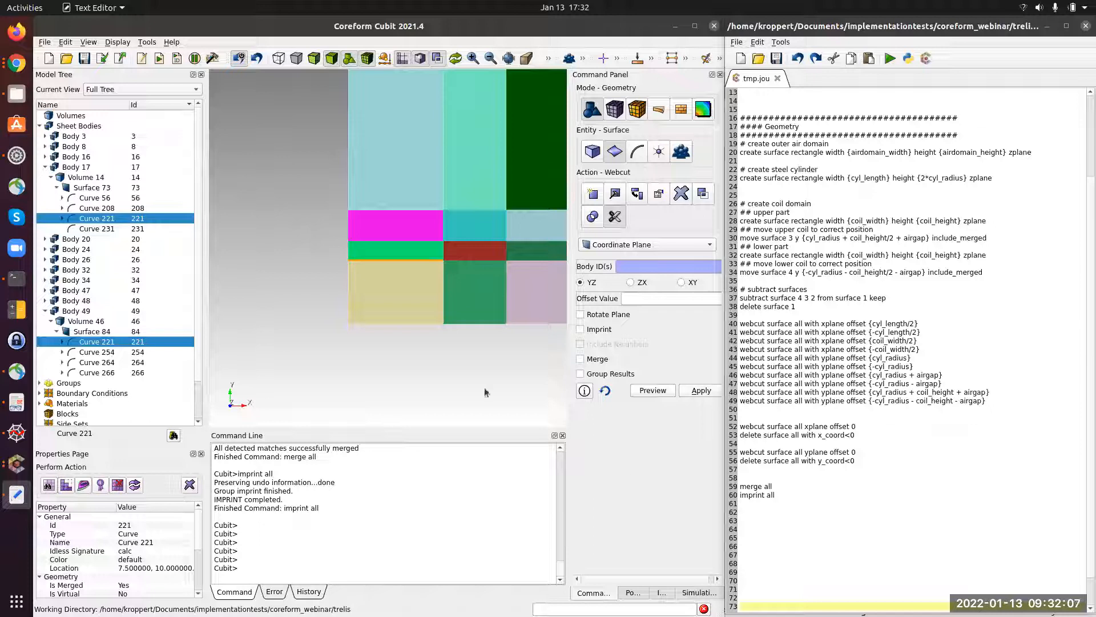
click(743, 521)
text(#################################### #### Mesh ####################################)
scroll(838, 502, down, 2)
key(Return)
text(delete)
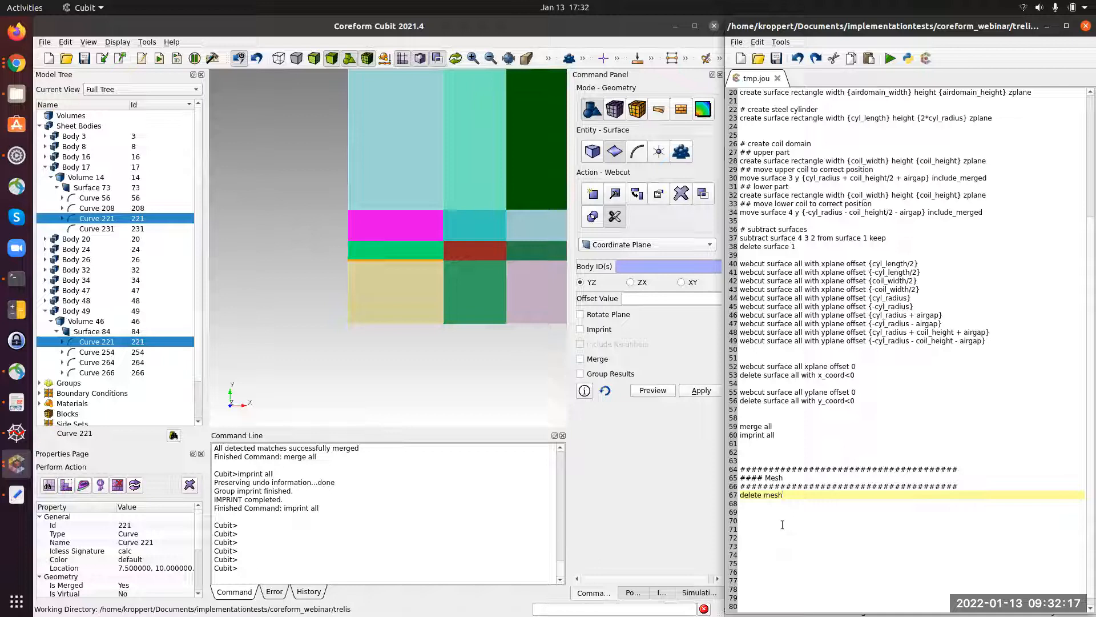
drag(779, 475, 833, 580)
click(852, 533)
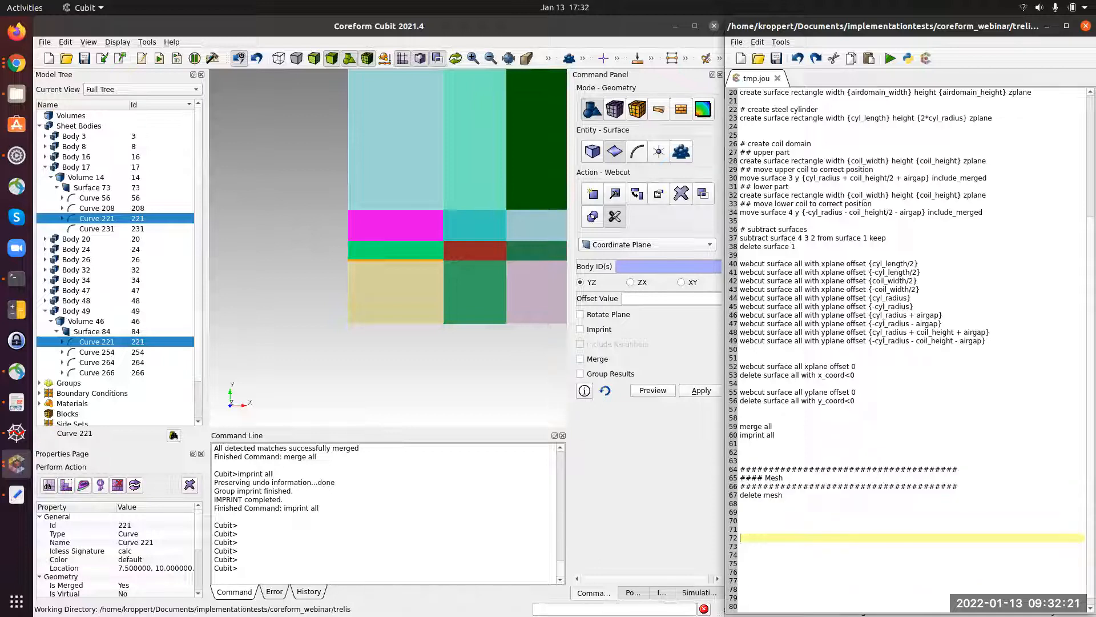
Step: Apply the Map meshing scheme to all surfaces
scroll(417, 307, down, 2)
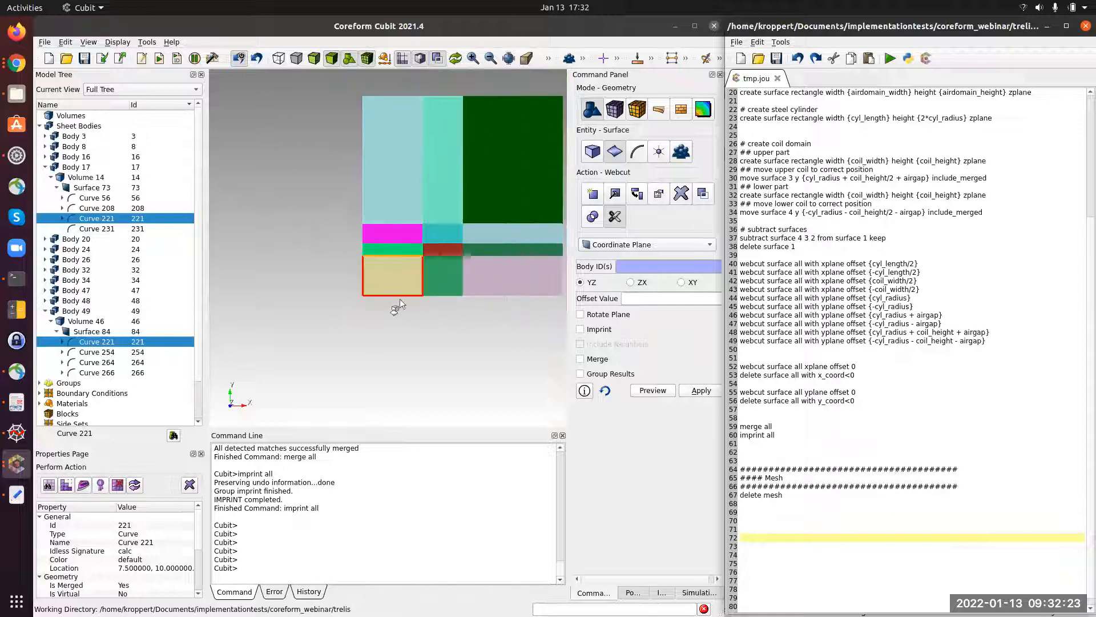
click(611, 113)
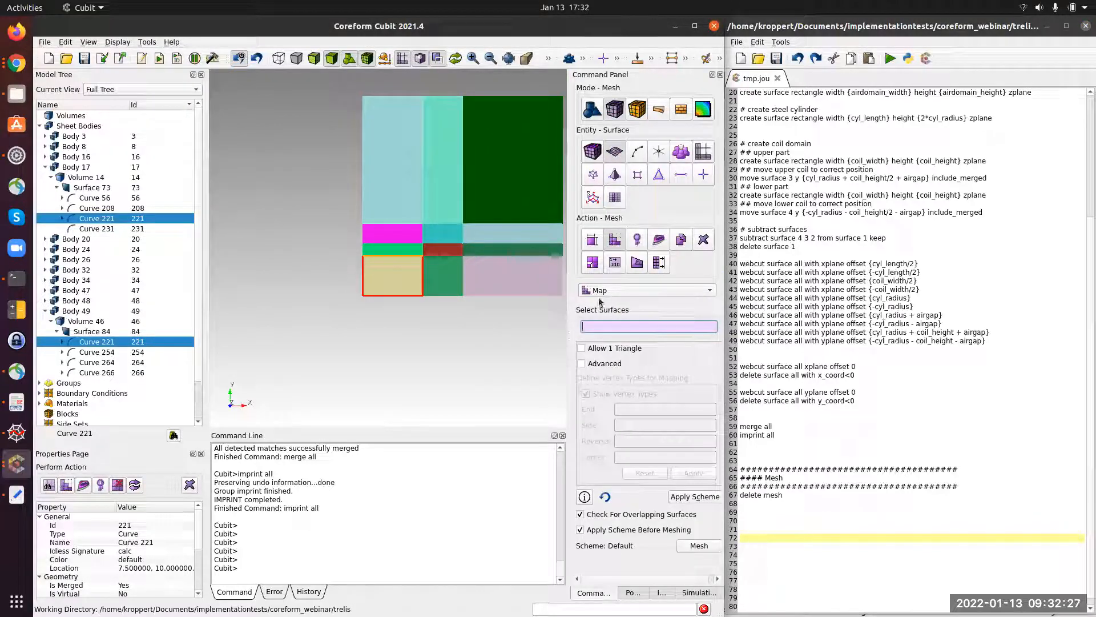
click(597, 327)
text(all)
click(694, 502)
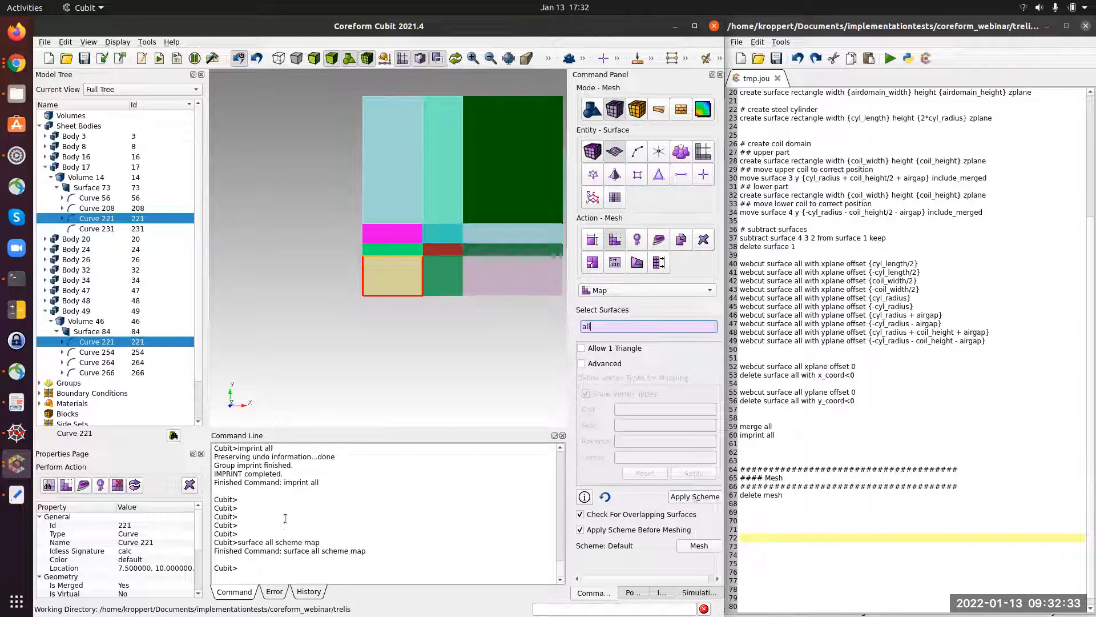
Step: Copy the echoed command "surface all scheme map" into the journal below "delete mesh", followed by blank lines
mouse_move(285, 551)
mouse_down()
mouse_move(369, 551)
mouse_move(282, 551)
mouse_up()
key(ctrl+c)
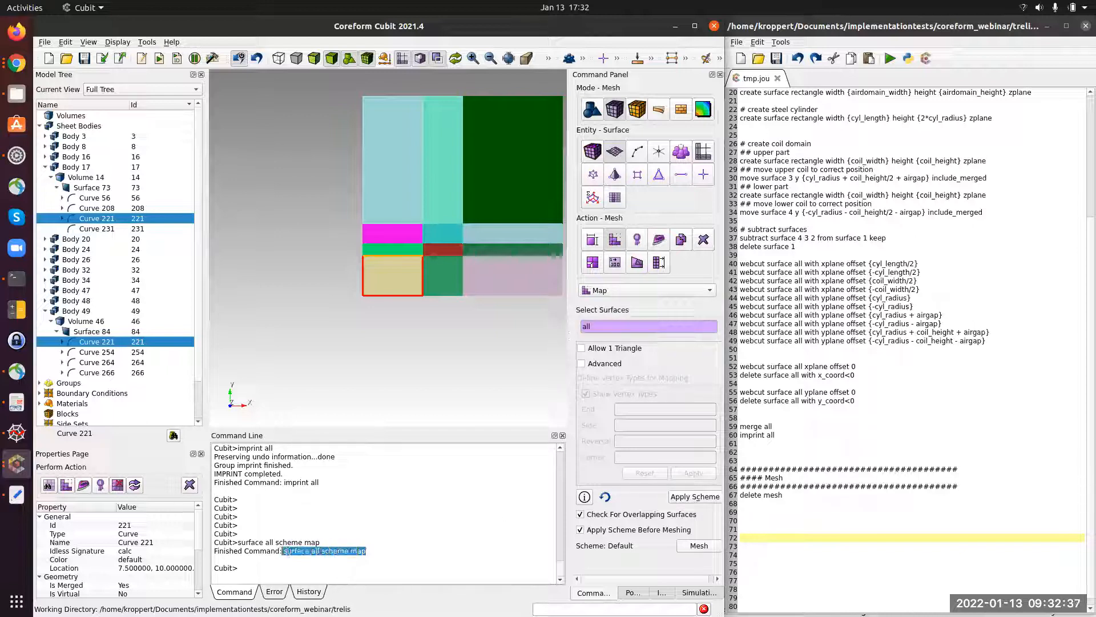
click(807, 512)
key(BackSpace)
key(ctrl+v)
key(Return)
key(Return)
key(Return)
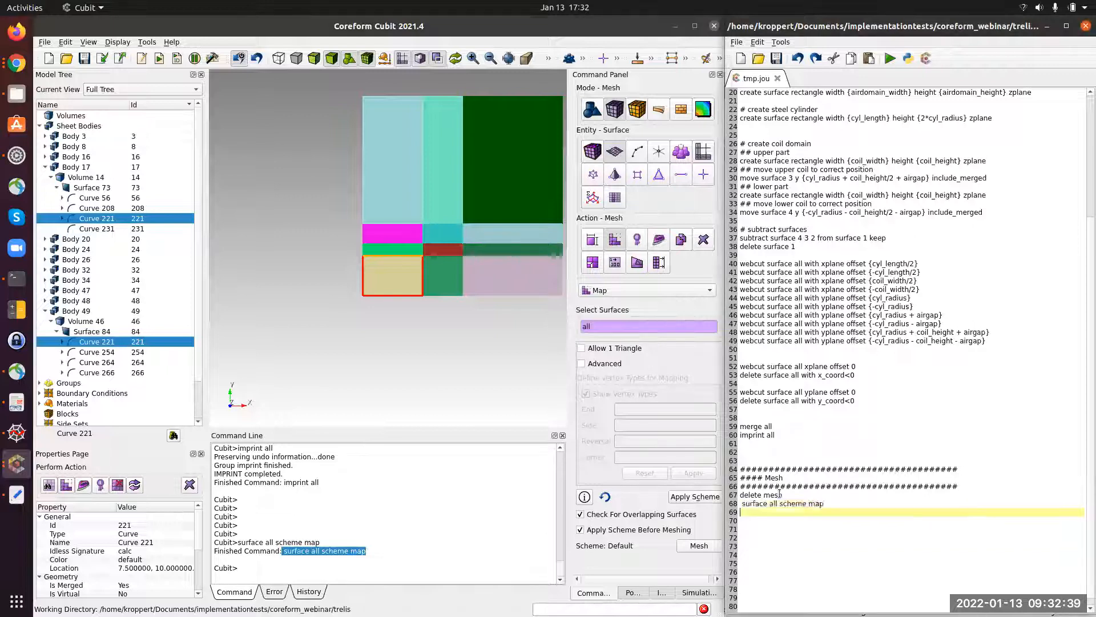
click(488, 279)
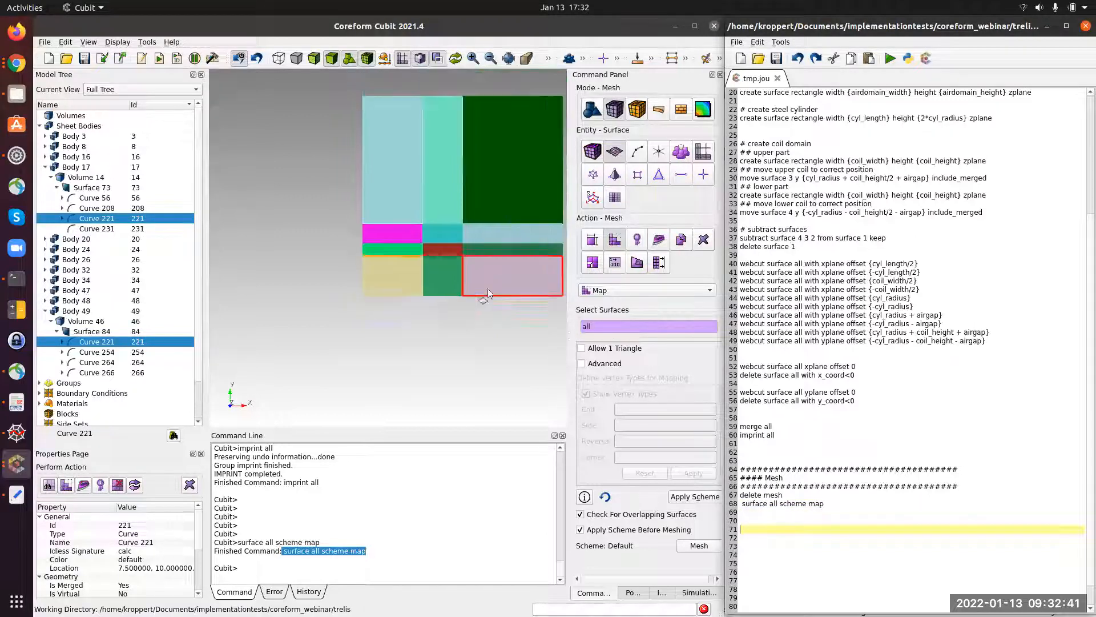
scroll(488, 288, down, 1)
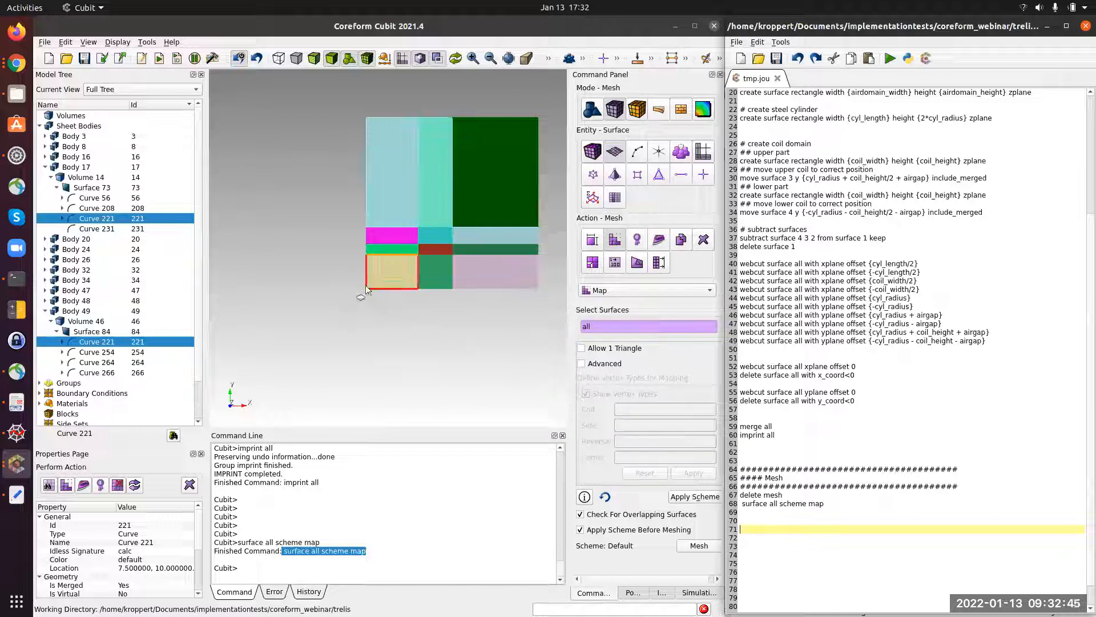
click(835, 399)
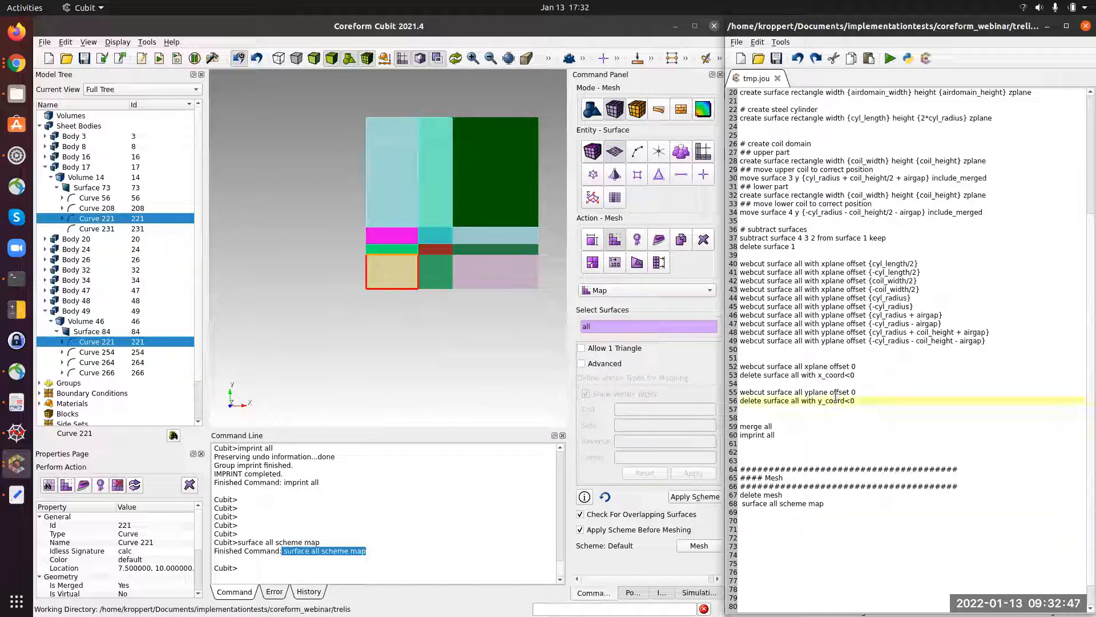
click(440, 362)
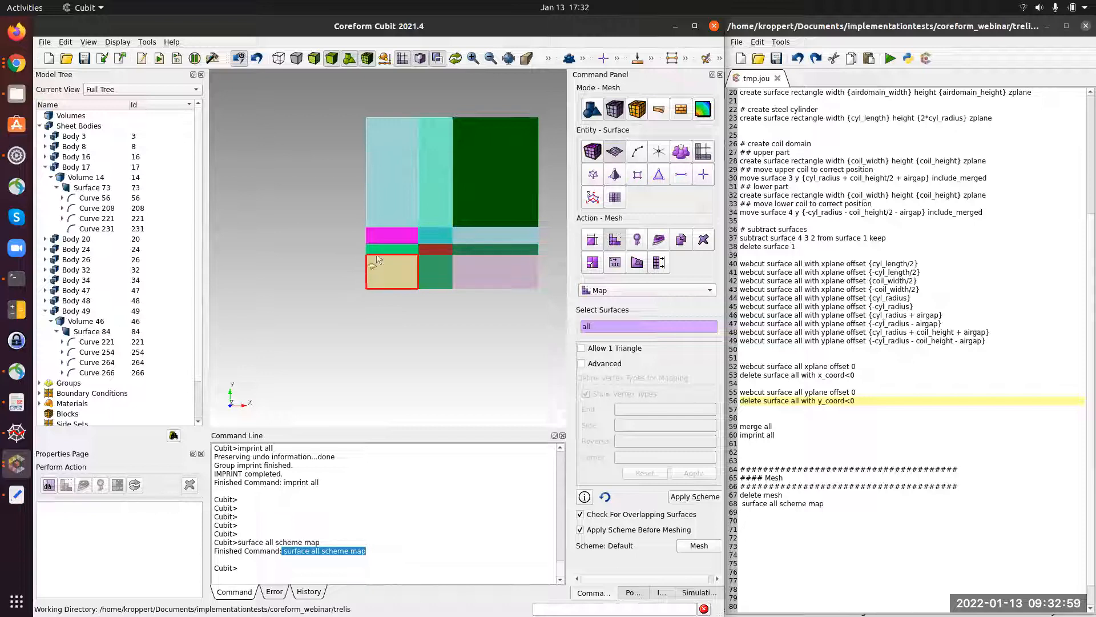
scroll(397, 258, up, 3)
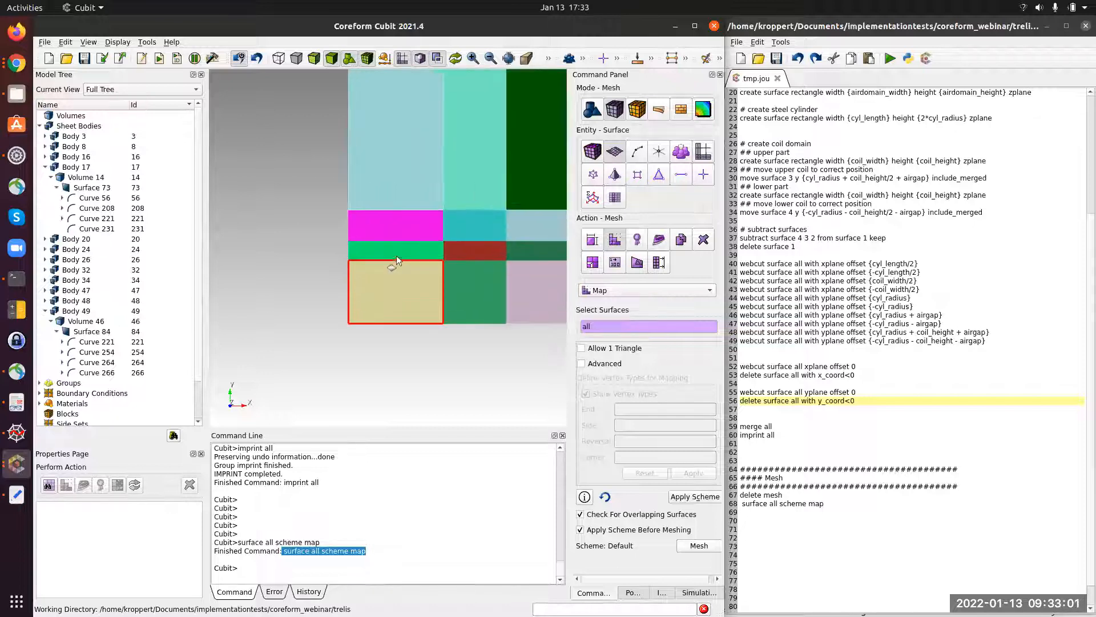
scroll(425, 373, down, 3)
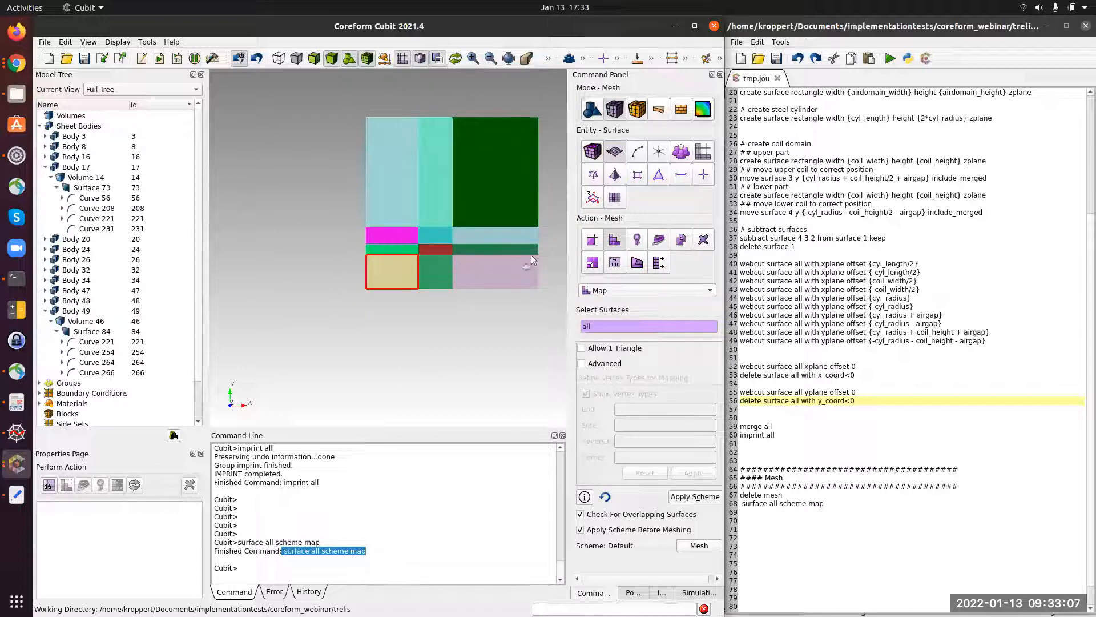
Step: Give Curve 266, the cylinder's vertical edge on the symmetry axis, an Intervals & Bias mesh setting with an interval count of 8
click(636, 152)
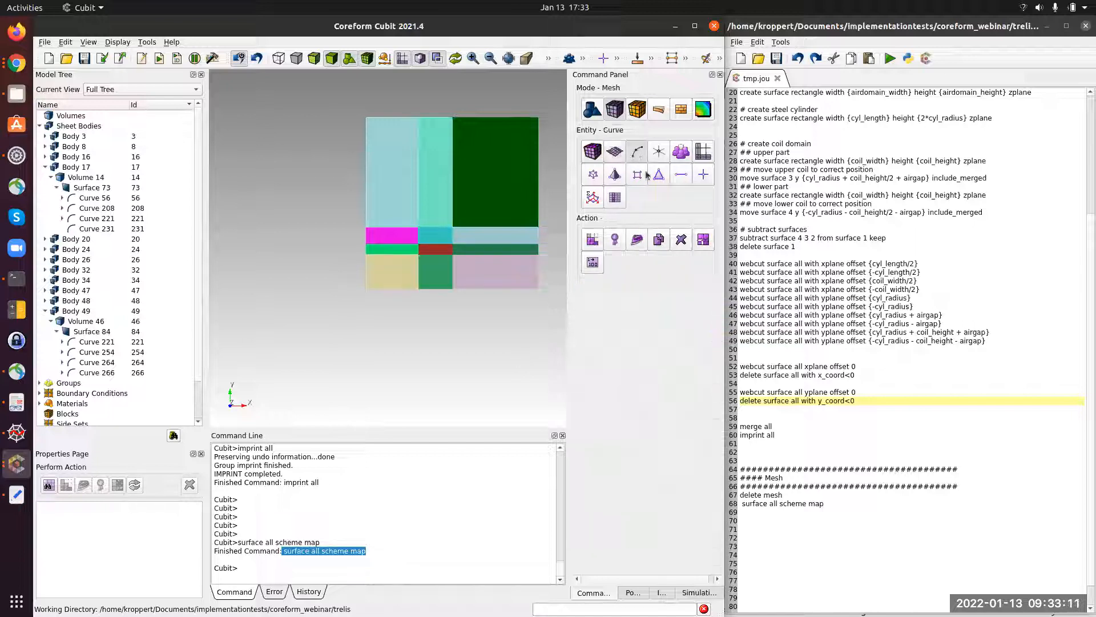
click(593, 239)
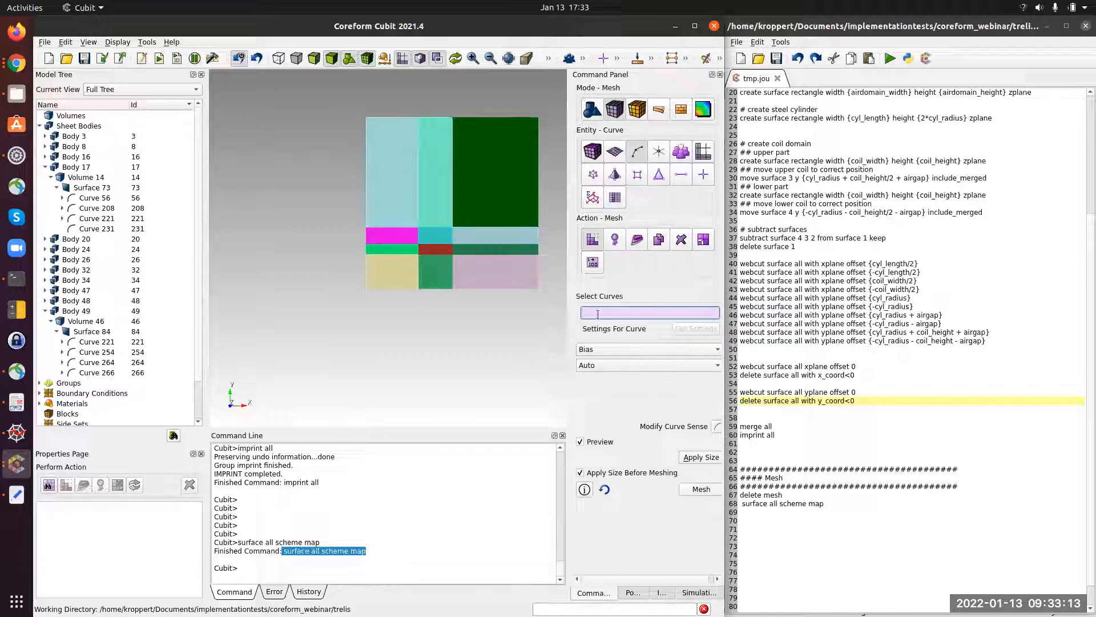
click(366, 275)
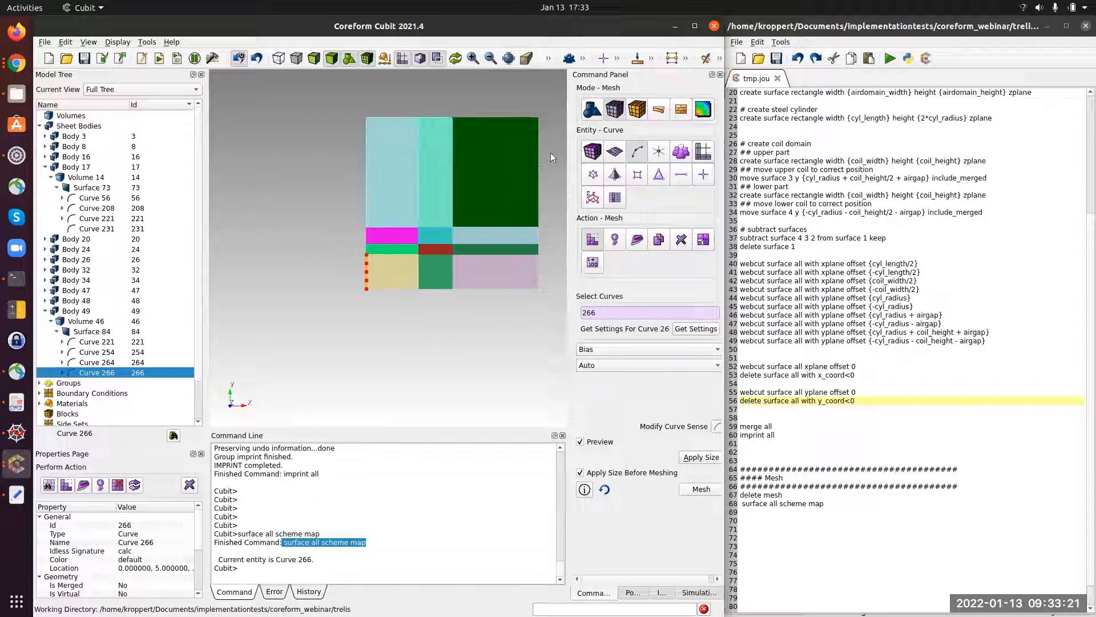
middle_drag(551, 152, 522, 184)
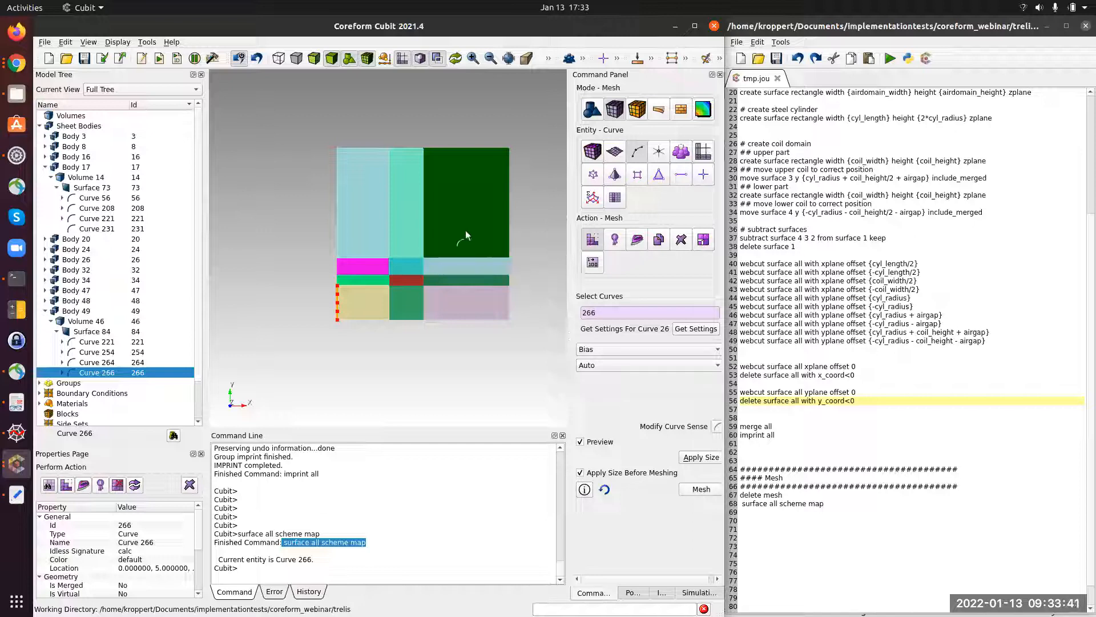
click(602, 366)
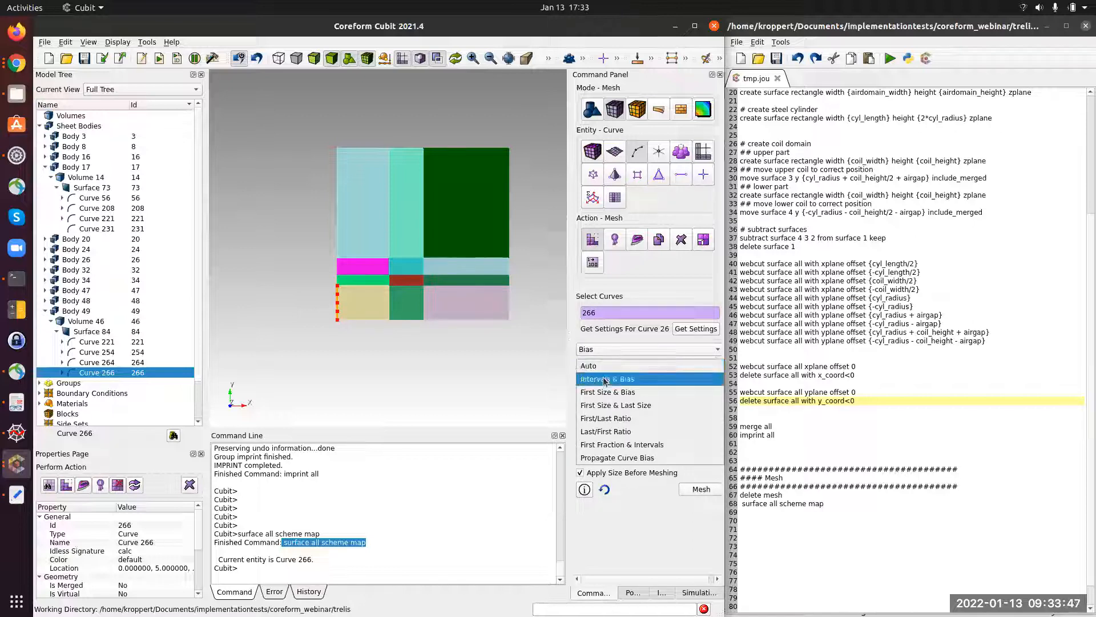
click(605, 379)
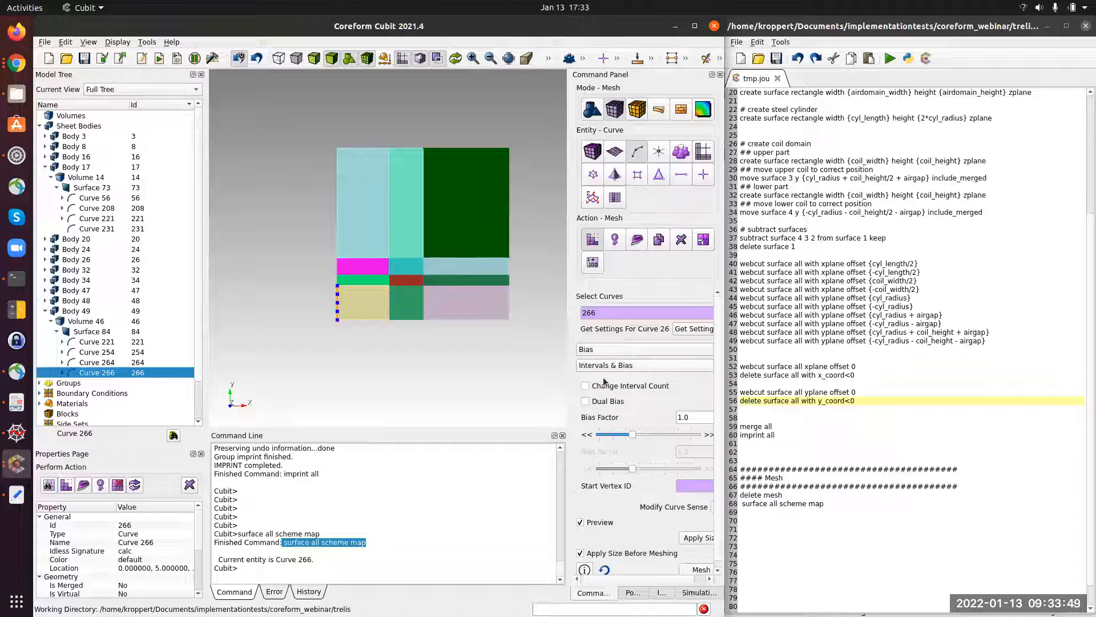
click(585, 386)
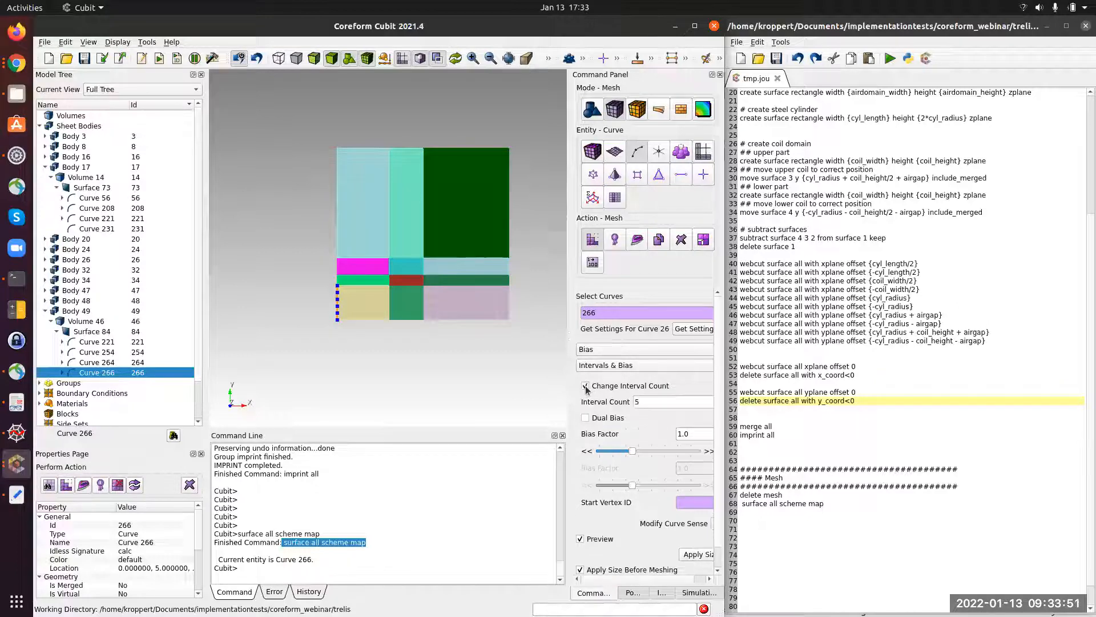
double_click(647, 402)
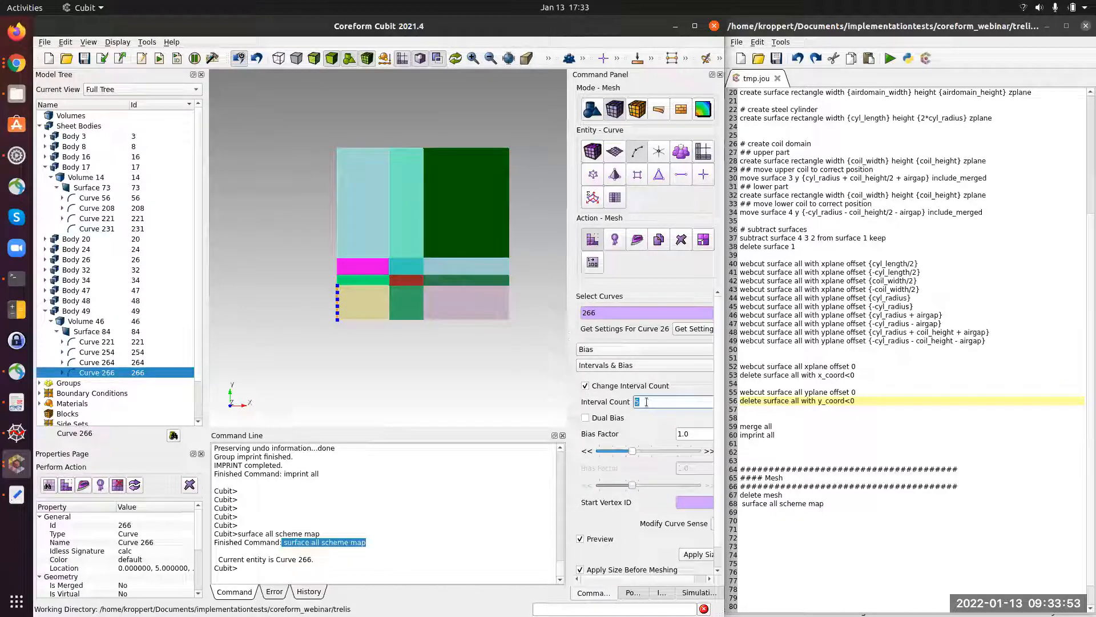
Step: Set the bias factor of Curve 266 to 1.28 and apply the size settings to the curve
click(632, 454)
scroll(367, 310, up, 4)
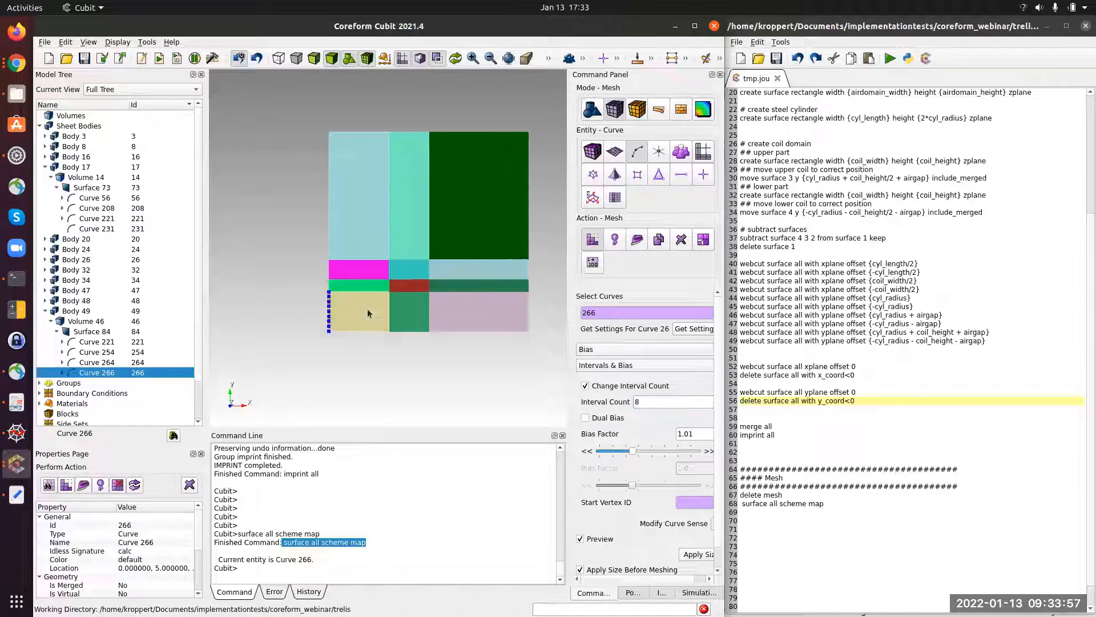
middle_drag(363, 329, 439, 236)
scroll(439, 235, up, 1)
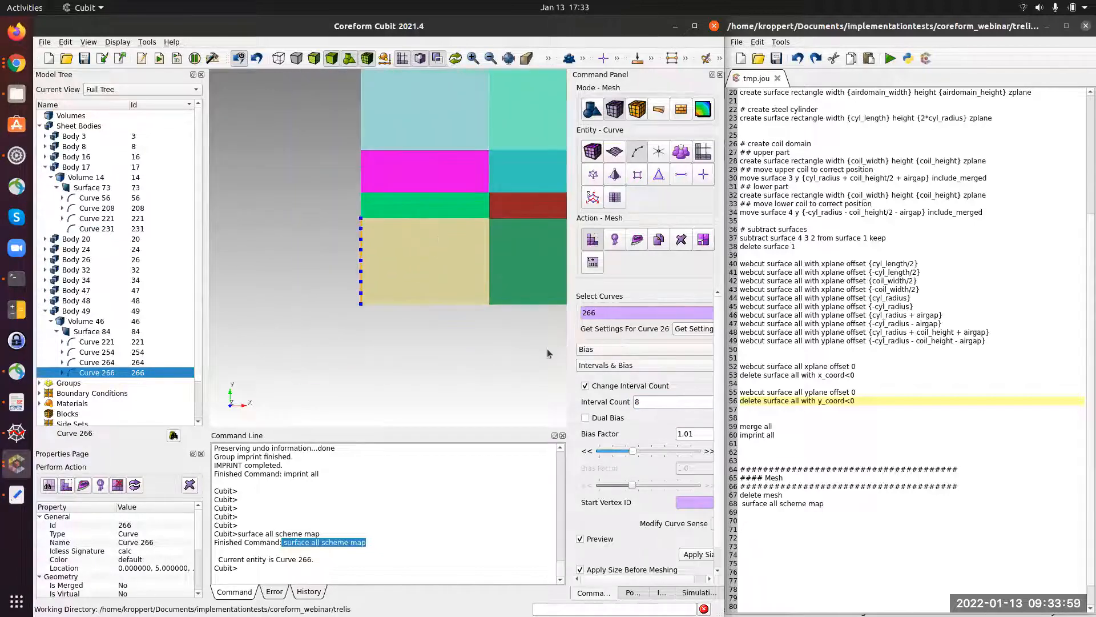
click(638, 451)
drag(638, 451, 650, 451)
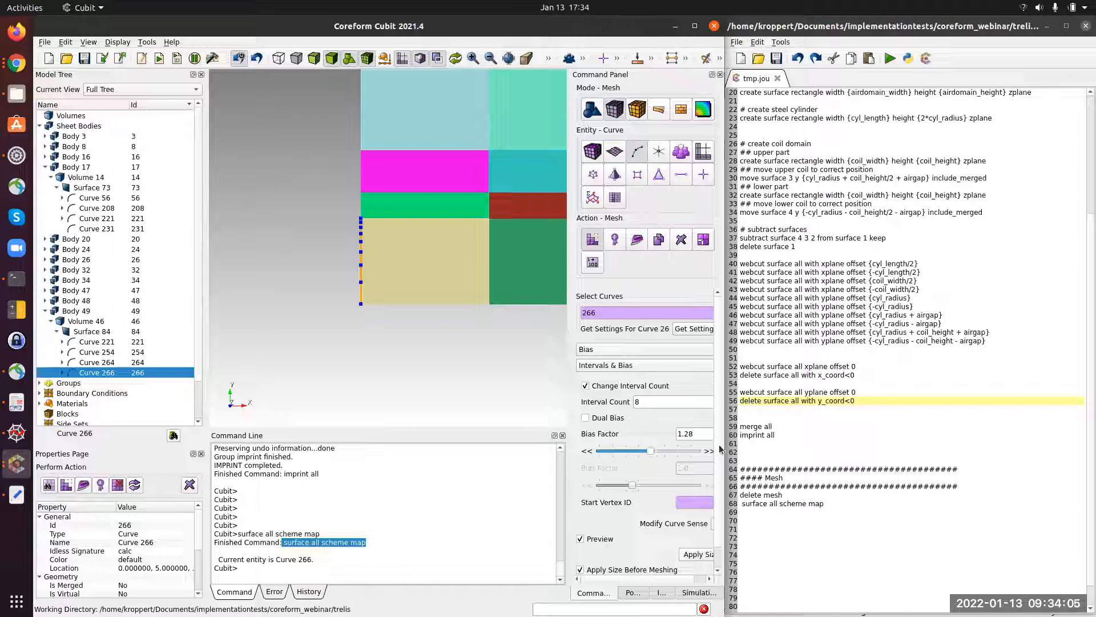
scroll(722, 433, down, 1)
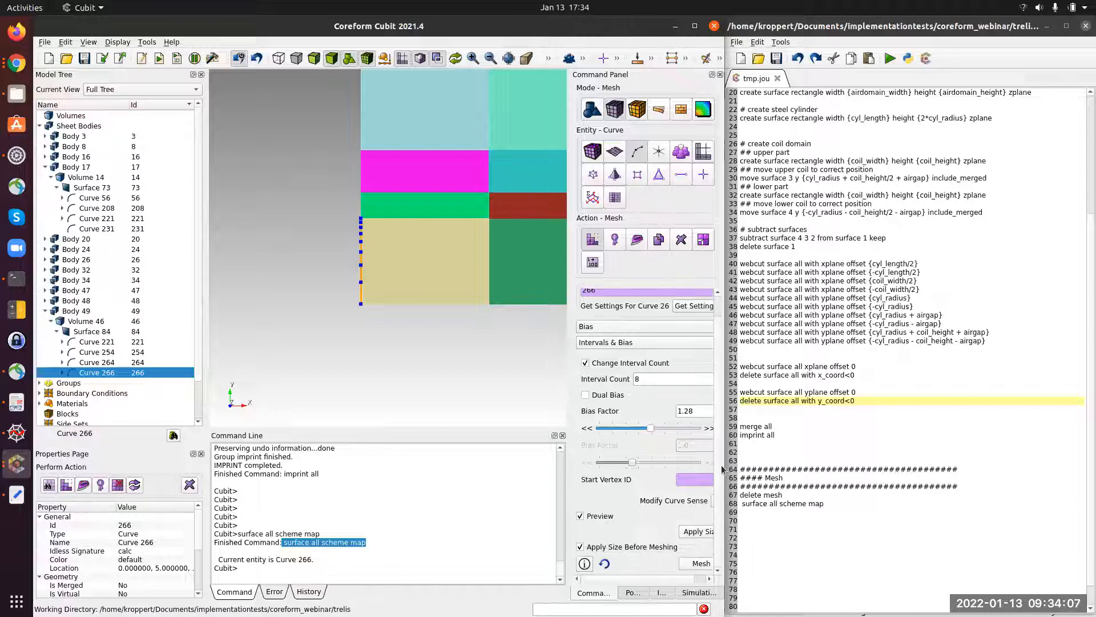
click(697, 531)
Step: Copy the echoed command "curve 266 scheme bias factor 1.28" into the journal below the surface scheme line
drag(283, 551, 405, 551)
key(ctrl+c)
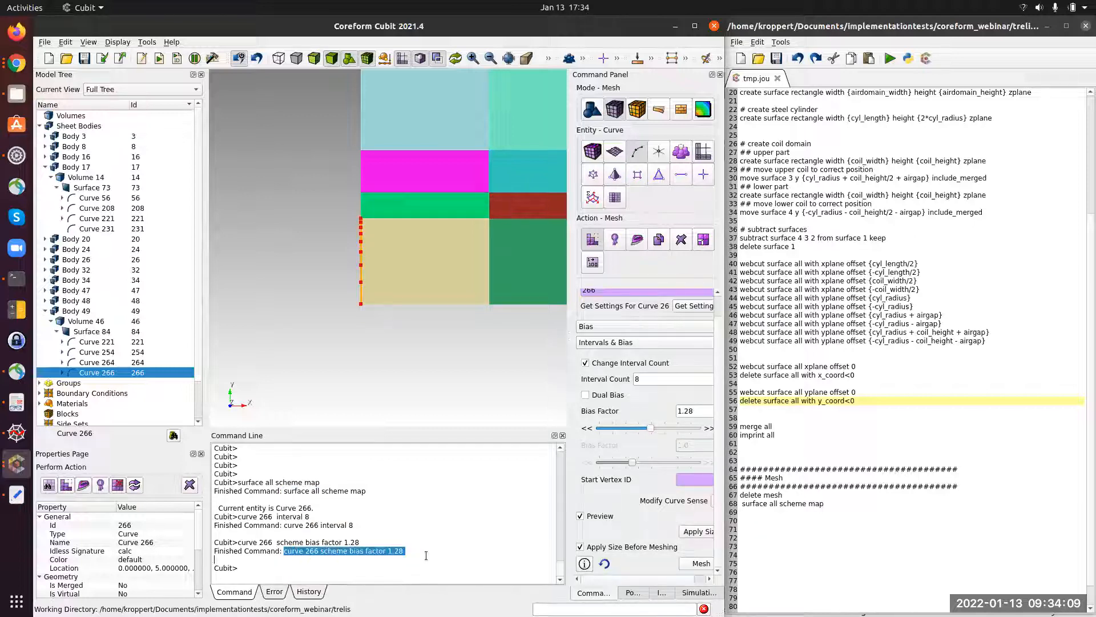
click(782, 527)
key(ctrl+v)
Step: Remove the leading space before "surface all scheme map" in the journal
click(743, 504)
key(BackSpace)
key(Down)
key(Down)
key(Down)
key(Down)
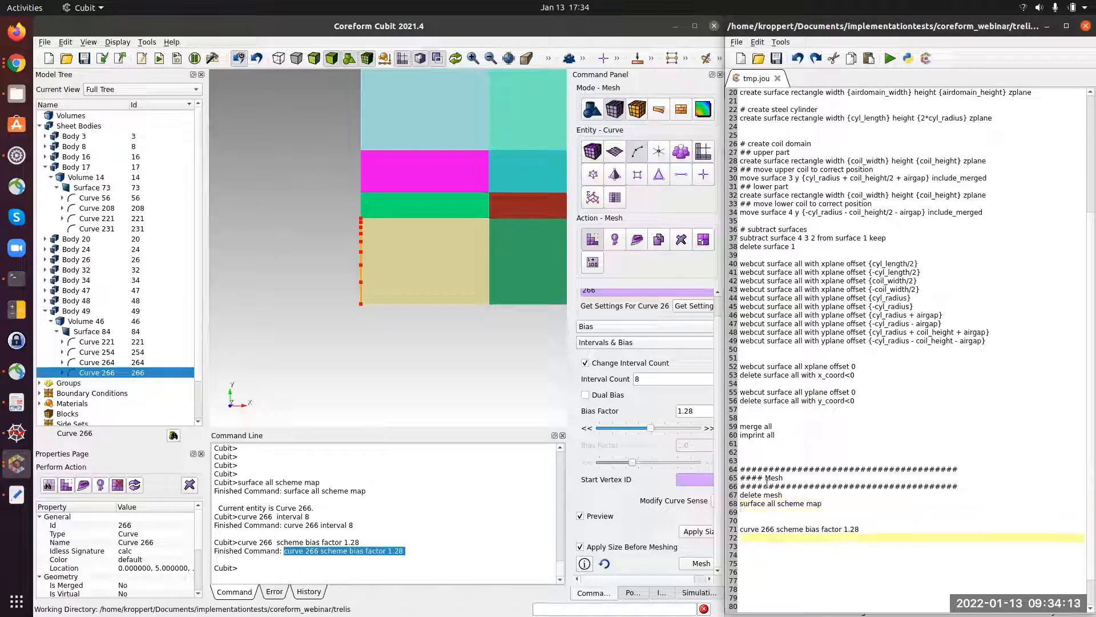
Step: Replace the Curve 266 line in the journal with "curve with length={cyl_radius} and y_coord<{cyl_radius} and y_coord>0 interval 8"
scroll(353, 288, up, 1)
scroll(387, 291, down, 4)
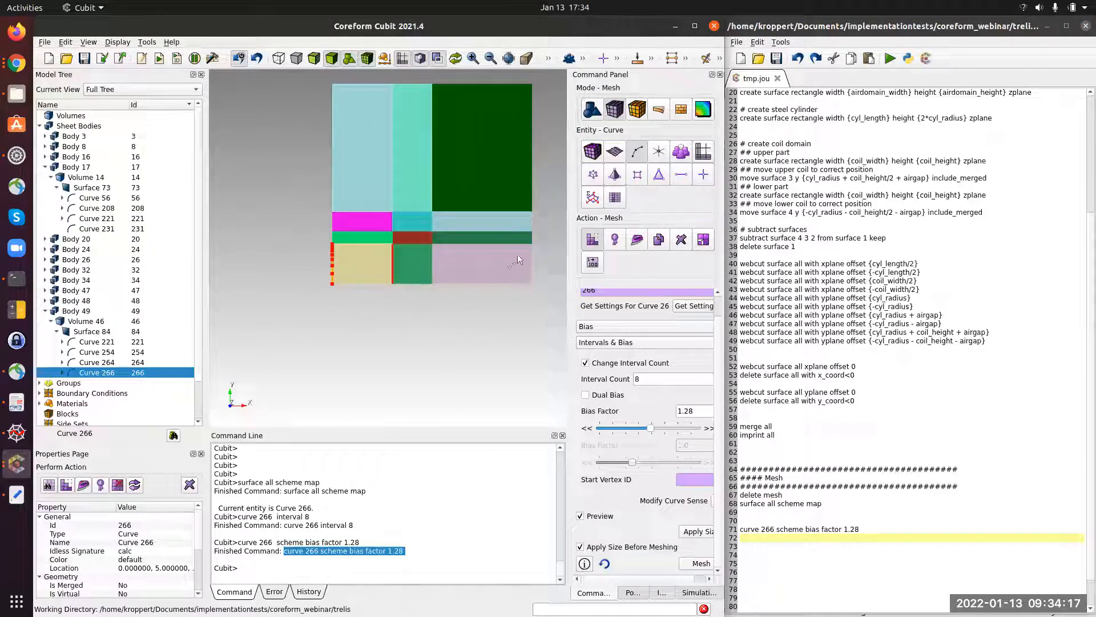
double_click(765, 528)
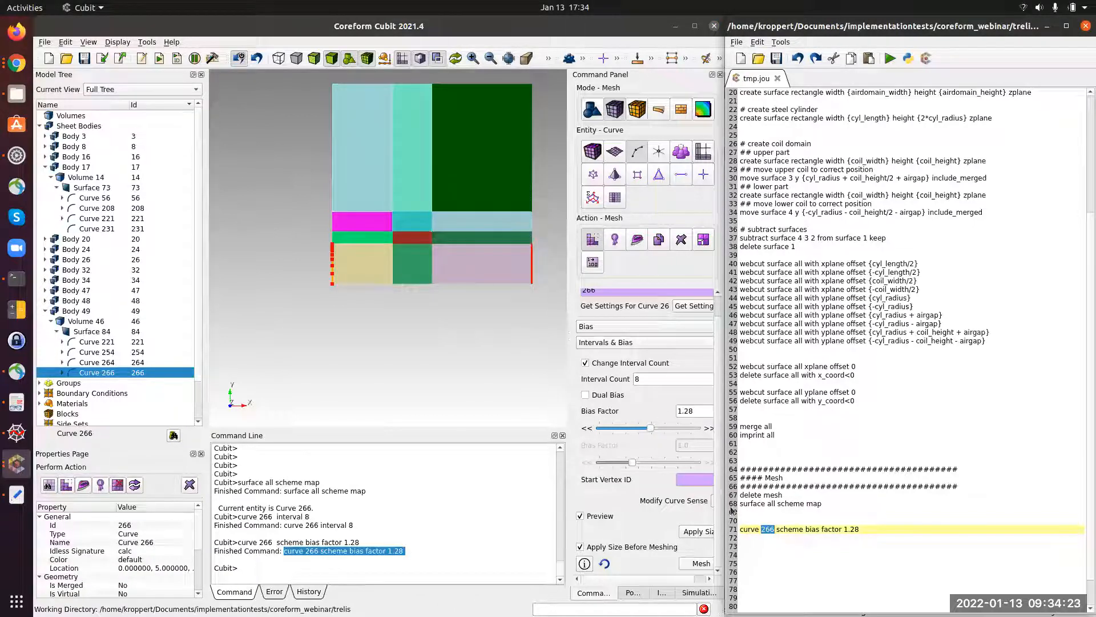
click(773, 530)
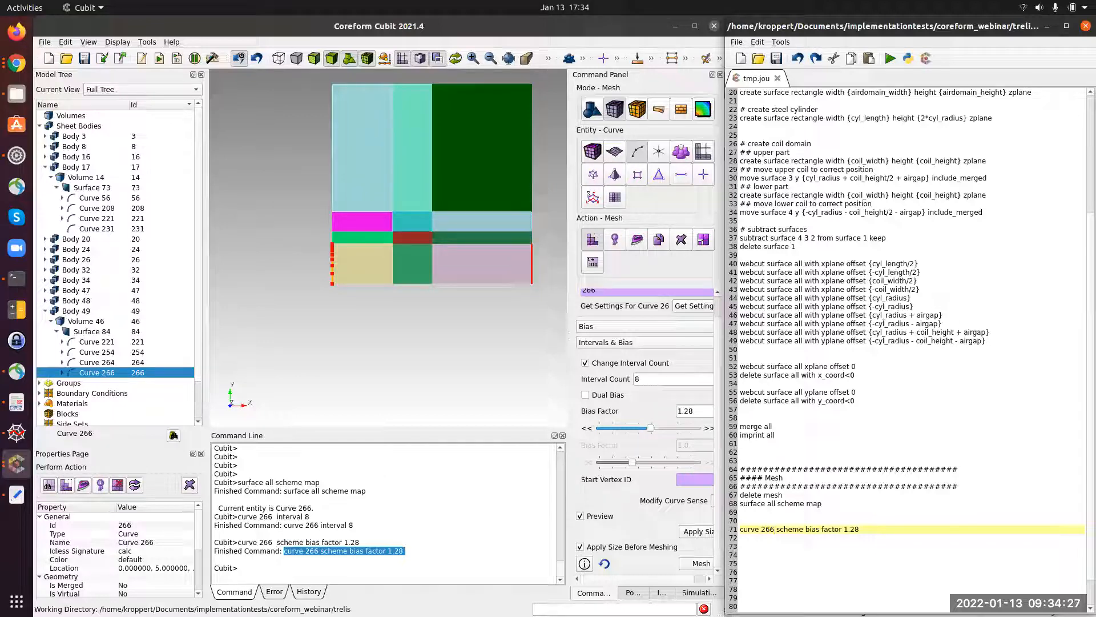
key(alt+Tab)
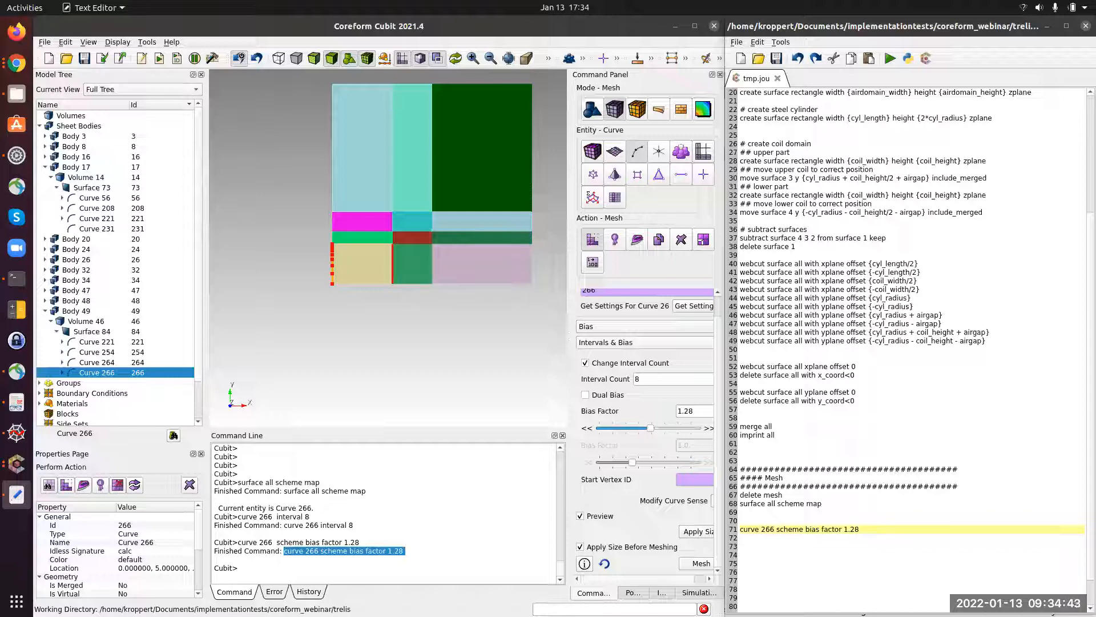
drag(865, 529, 741, 529)
text(curve with length={cyl_radius} and y_coord<{cyl_radius} and y_coord>0 interval 8)
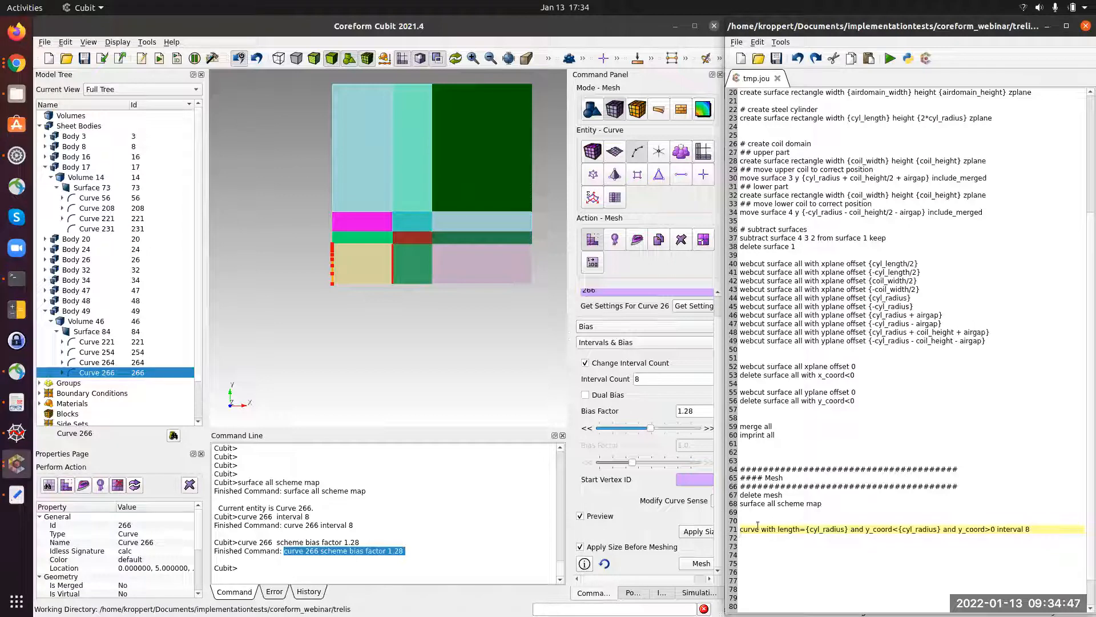
drag(746, 529, 777, 529)
drag(1030, 529, 1000, 529)
double_click(817, 530)
click(335, 253)
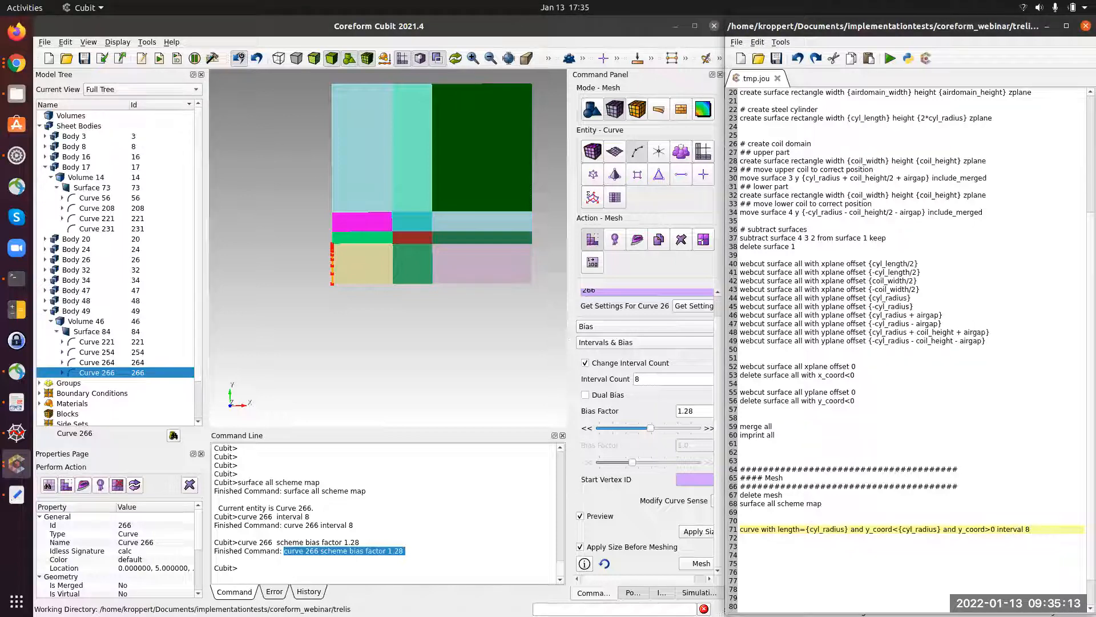
Step: Add commands giving the cylinder-radius curves bias factor 0.8, reversing tangents where x_coord<{cyl_length/2} and y_coord<{cyl_radius}, and meshing those curves
key(alt+Tab)
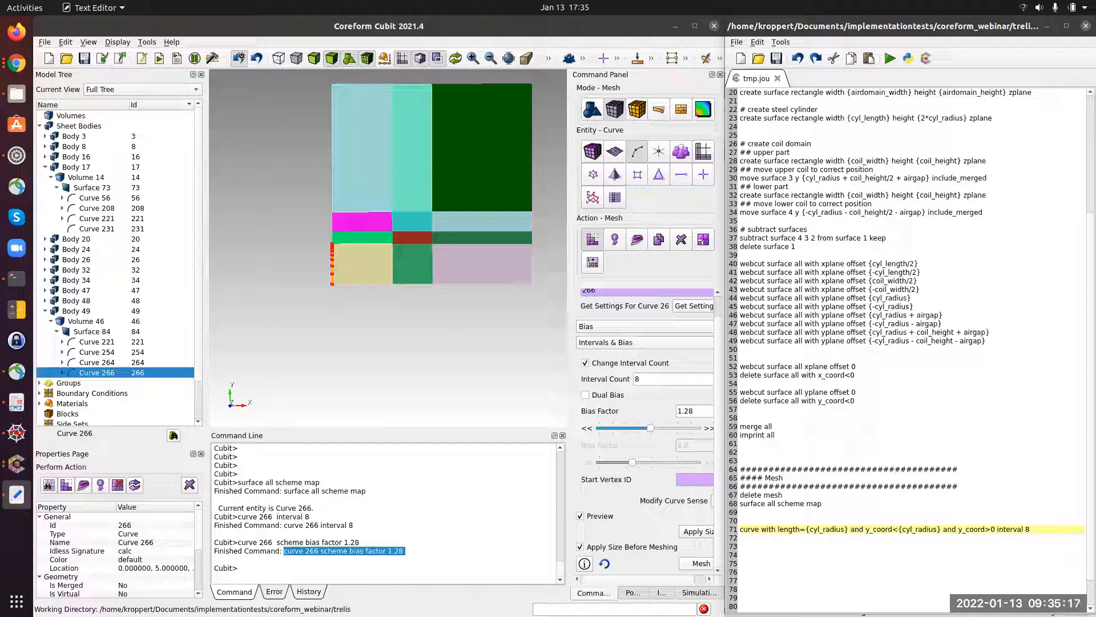
click(858, 540)
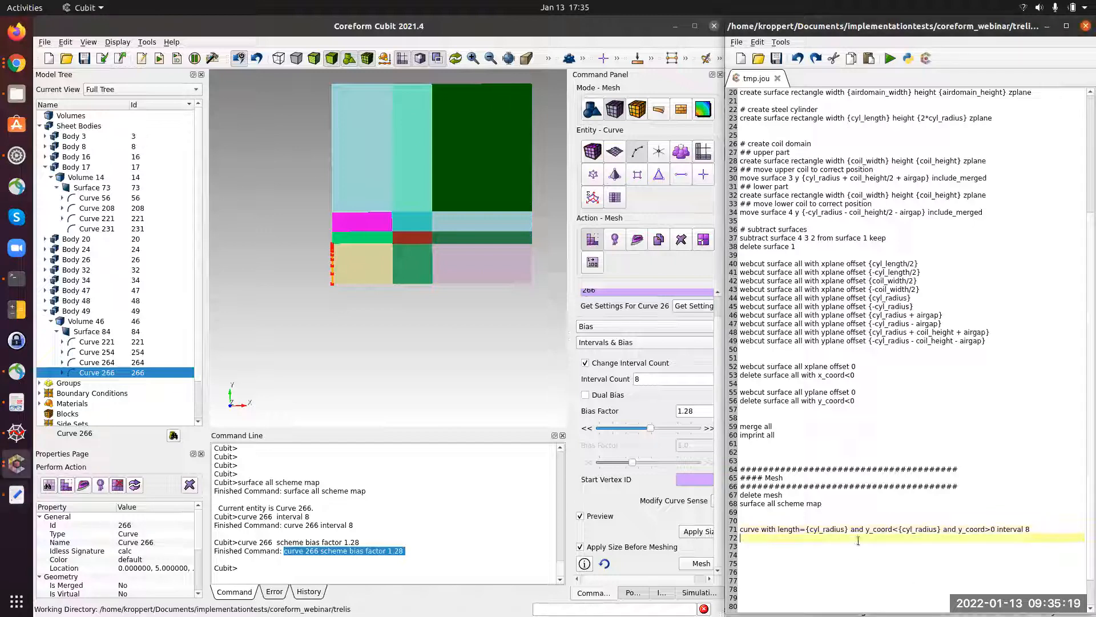
text(curve with length={cyl_radius} and y_coord<{cyl_radius} and y_coord>0 scheme bias factor 0.8 # we need to invert the orientation of some curves curve all with x_coord<{cyl_length/2} and y_coord<{cyl_radius} tangent opposite mesh curve with length={cyl_radius} and y_coord<{cyl_radius} and y_coord>0)
scroll(858, 540, down, 1)
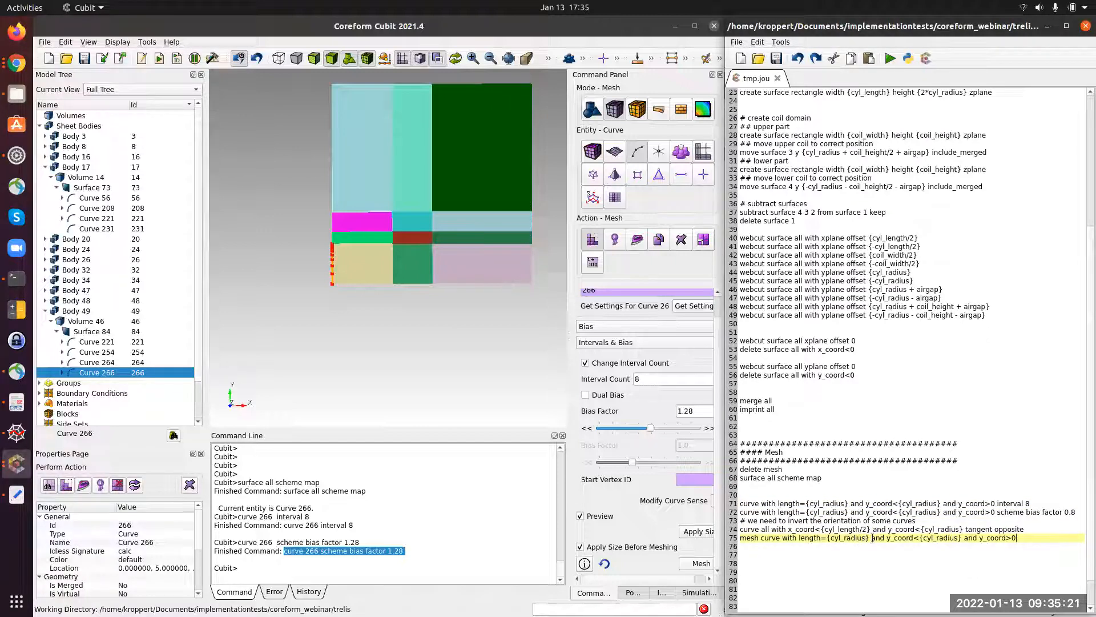
click(882, 523)
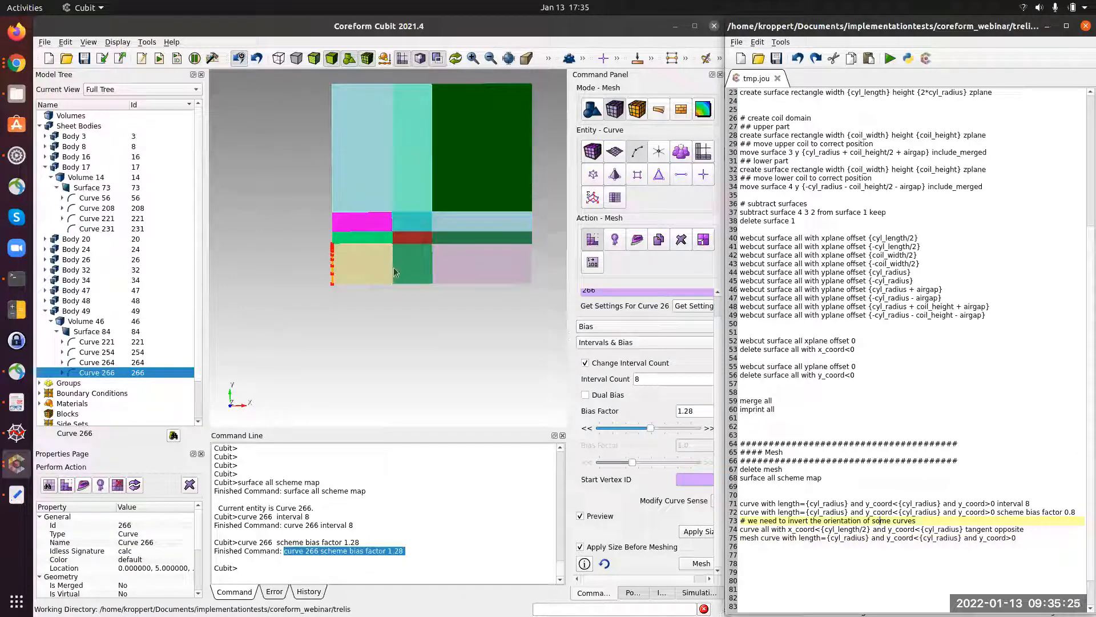
click(842, 537)
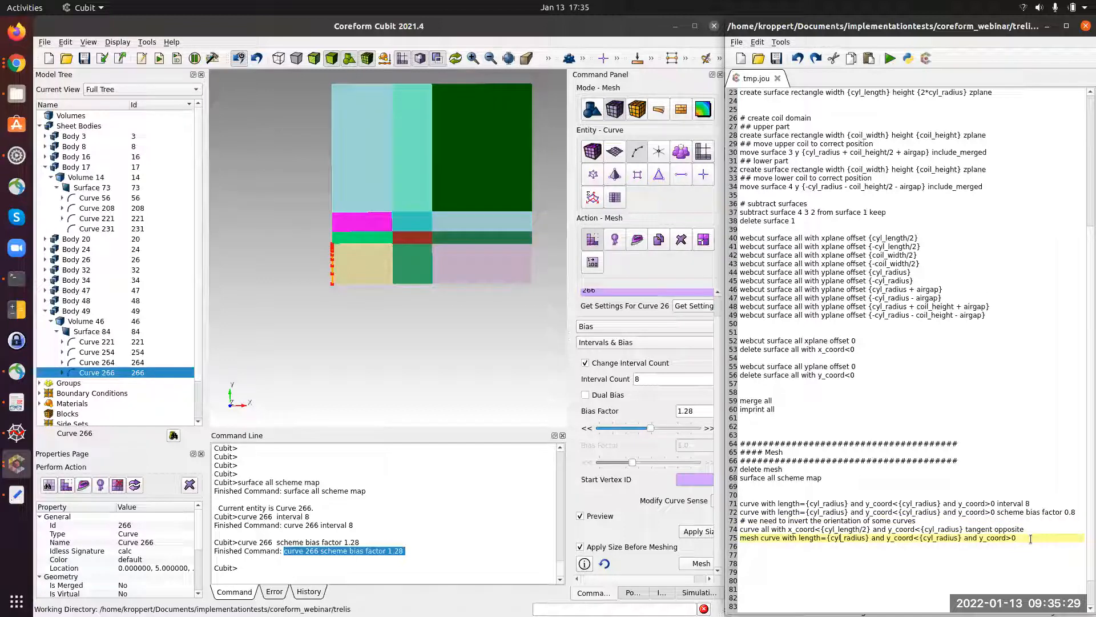
Step: Run the whole journal to rebuild the quarter model and mesh the cylinder's vertical curves with the bias
click(889, 58)
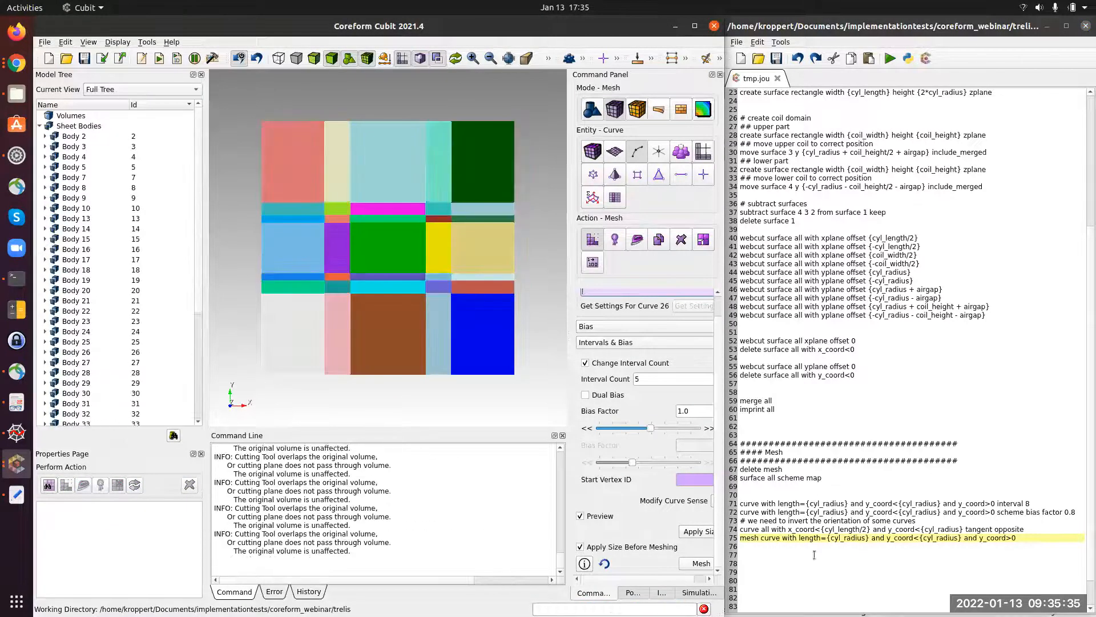
scroll(491, 347, up, 4)
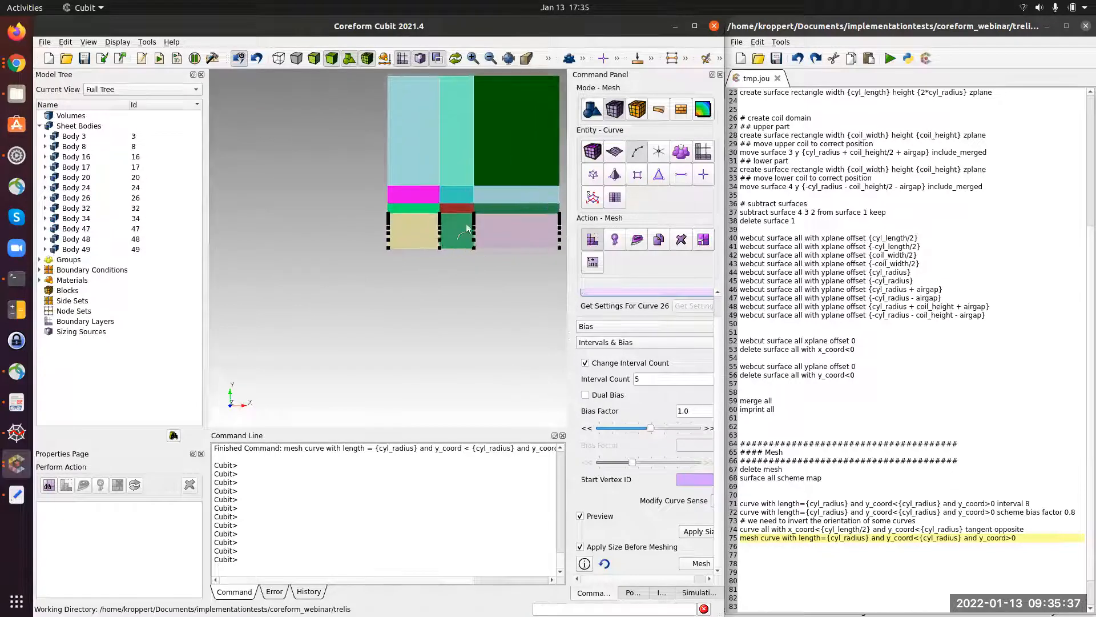
middle_drag(491, 347, 331, 299)
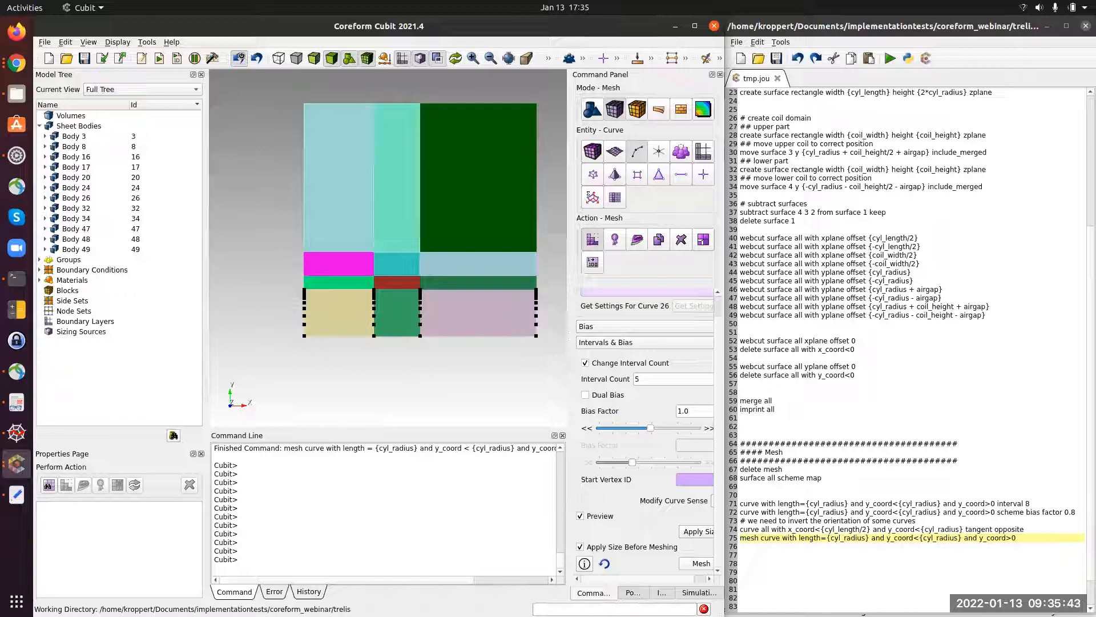
Step: Add commented journal commands meshing the air-gap and coil y-direction curves with 2 intervals, and the air y, cylinder x and remaining air x curves with 5
key(alt+Tab)
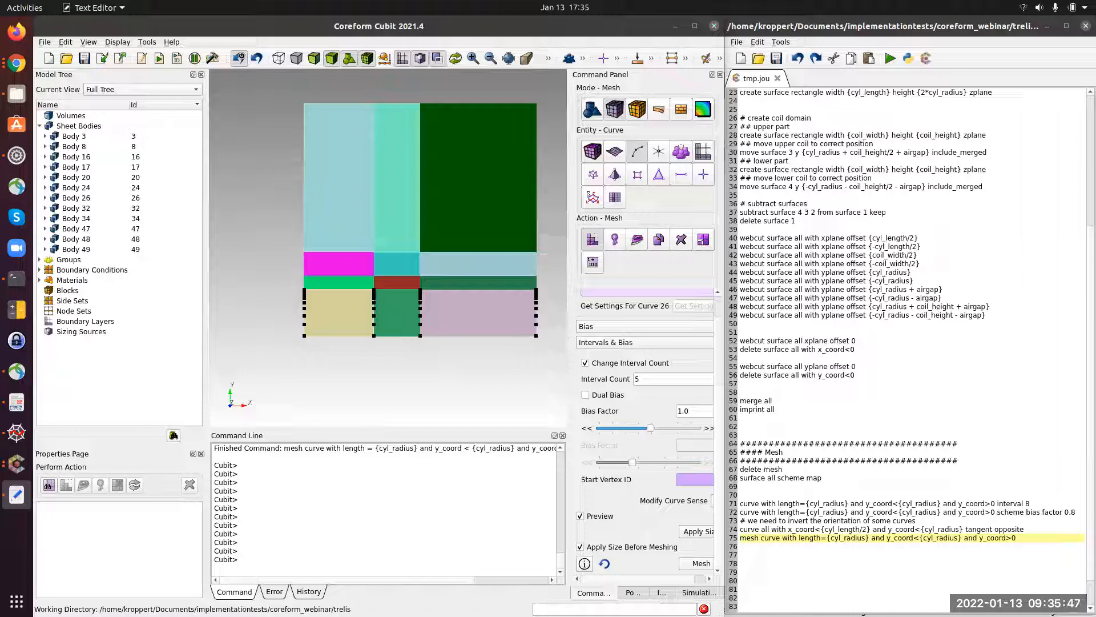
click(767, 562)
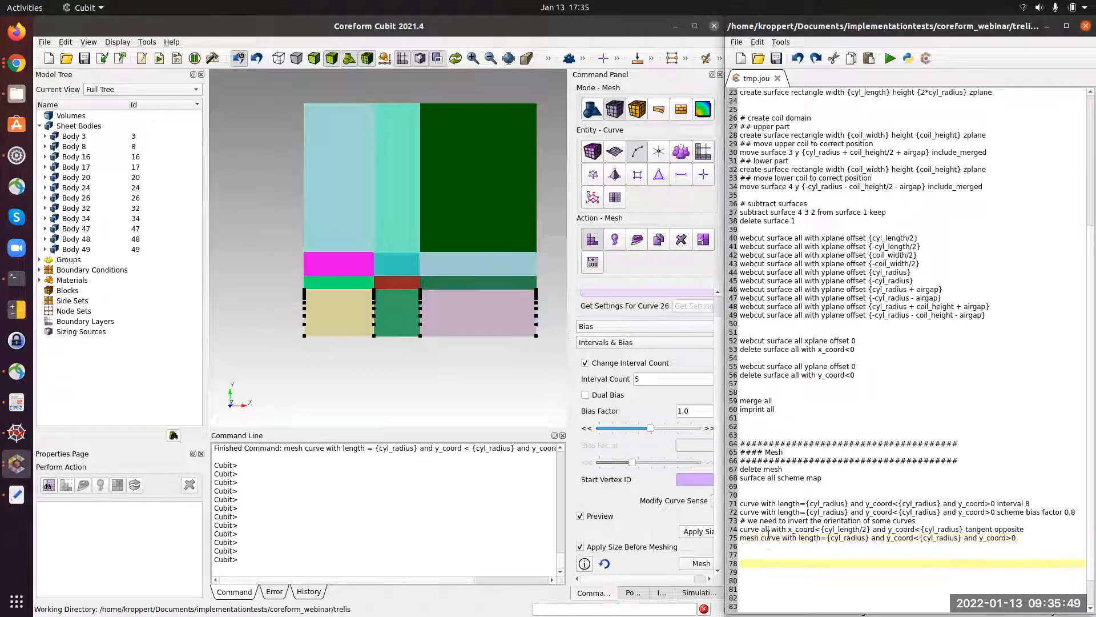
text(# airgap y direction curve all with length={airgap} interval 2 mesh curve all with length={airgap}  # coil y direction curve all with length={coil_height} interval 2 mesh curve all with length={coil_height}  # air y direction curve all with length={airdomain_height/2 - cyl_radius - airgap - coil_height} interval 5 mesh curve all with length={airdomain_height/2 - cyl_radius - airgap - coil_height}  # cylinder x direction curve all with length={cyl_length/2 - coil_width/2} interval 5 mesh curve all with length={cyl_length/2  - coil_width/2} curve all with length={coil_width/2} interval 5 mesh curve all with length={coil_width/2}  # remaining air x direction curve all with length={airdomain_width/2 - cyl_length/2} interval 5 mesh curve all with length={airdomain_width/2 - cyl_length/2 })
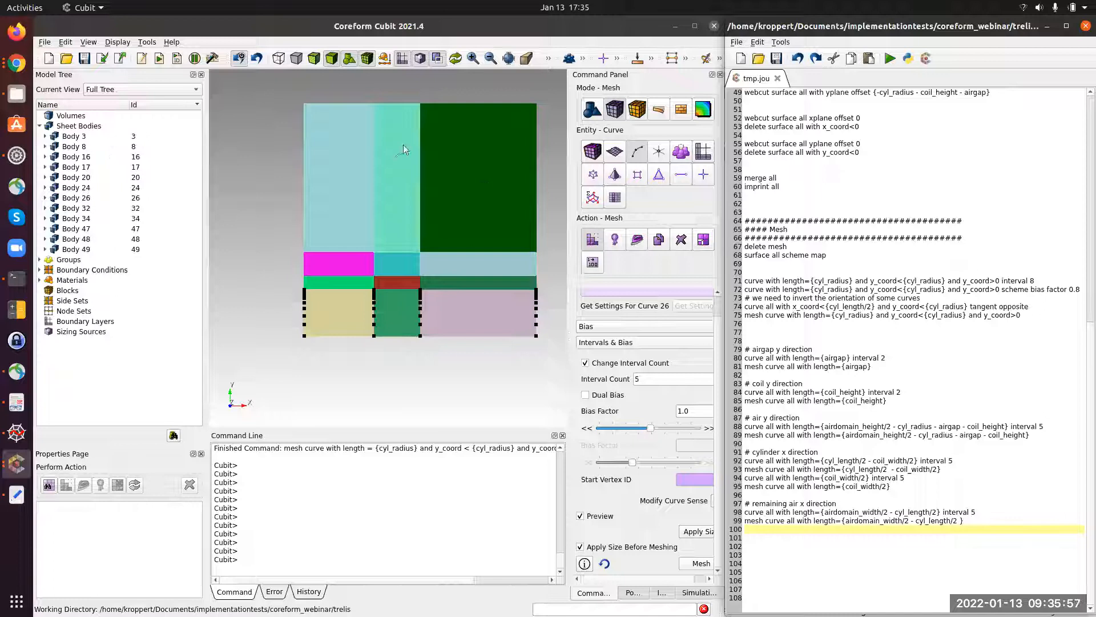
Step: Execute only the newly added curve interval and mesh commands, from the air-gap y direction to the remaining air x direction
drag(787, 337, 968, 520)
middle_click(476, 518)
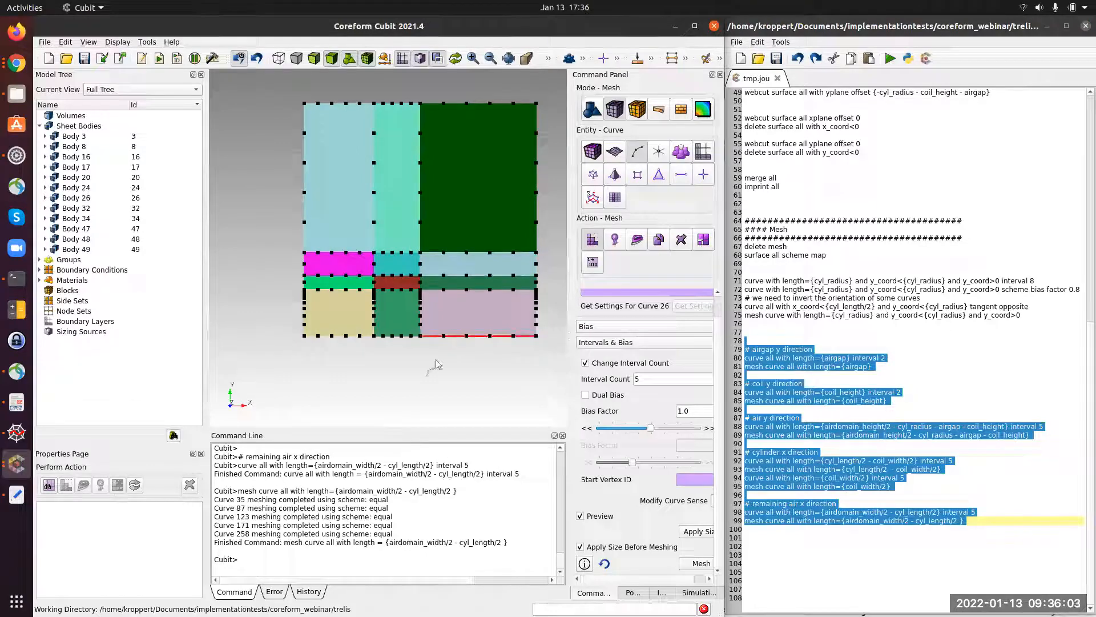
click(930, 469)
click(929, 469)
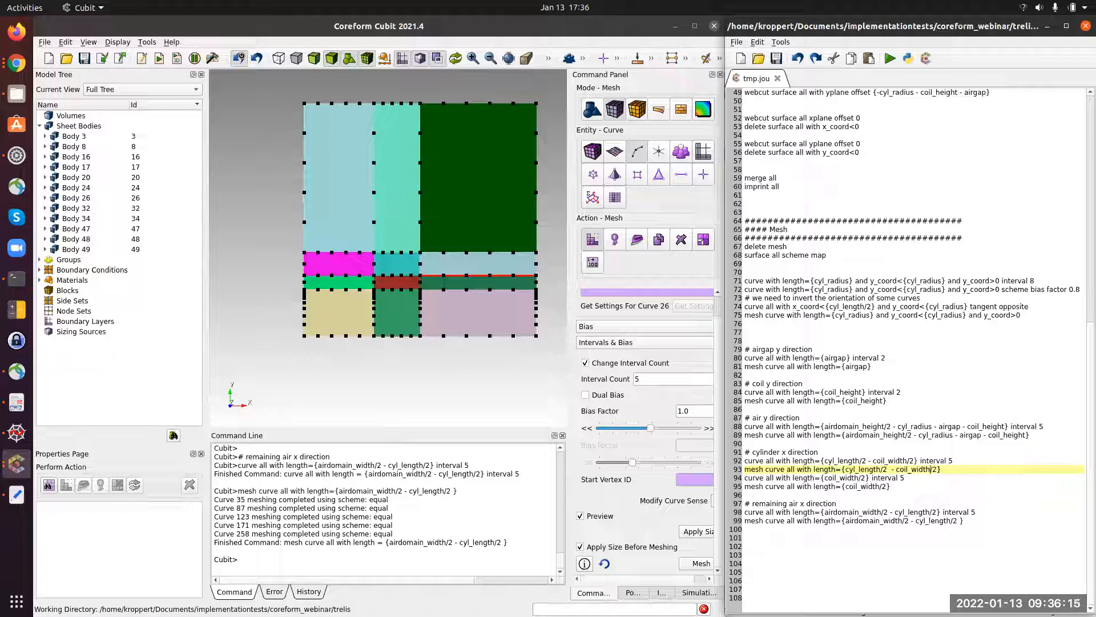
Step: Add the journal command mesh surface all below the remaining air x direction curve commands
key(alt+Tab)
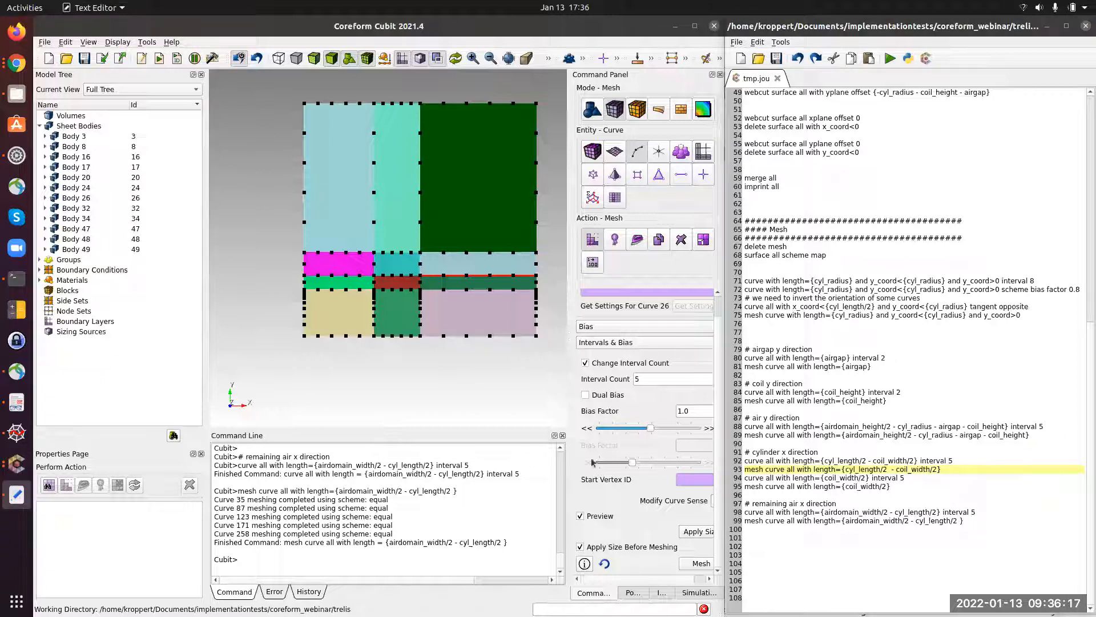
click(777, 537)
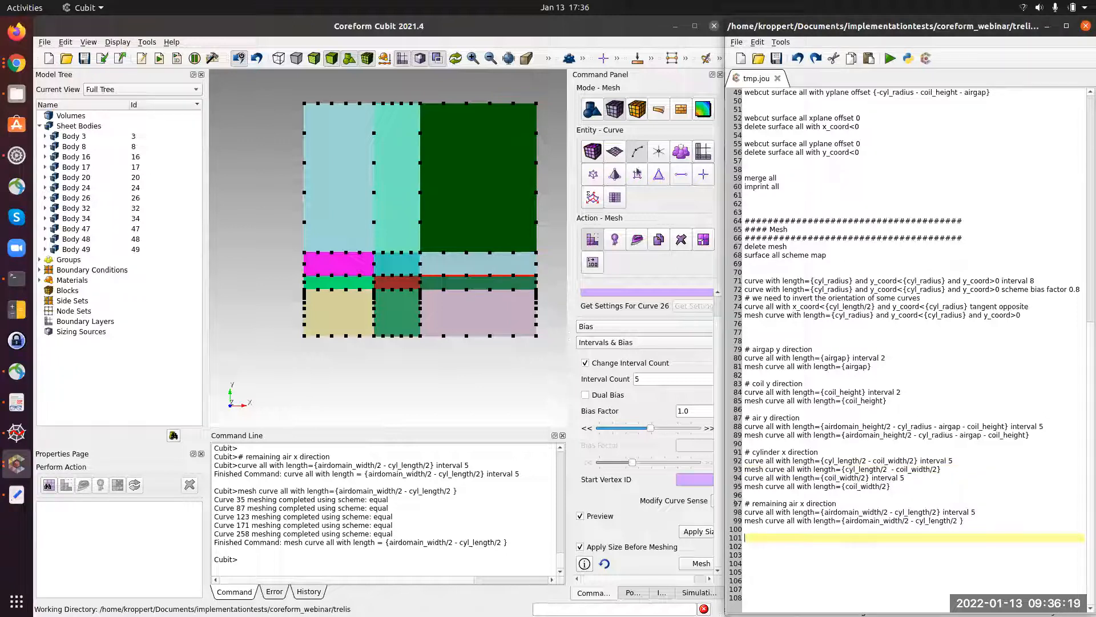
click(619, 153)
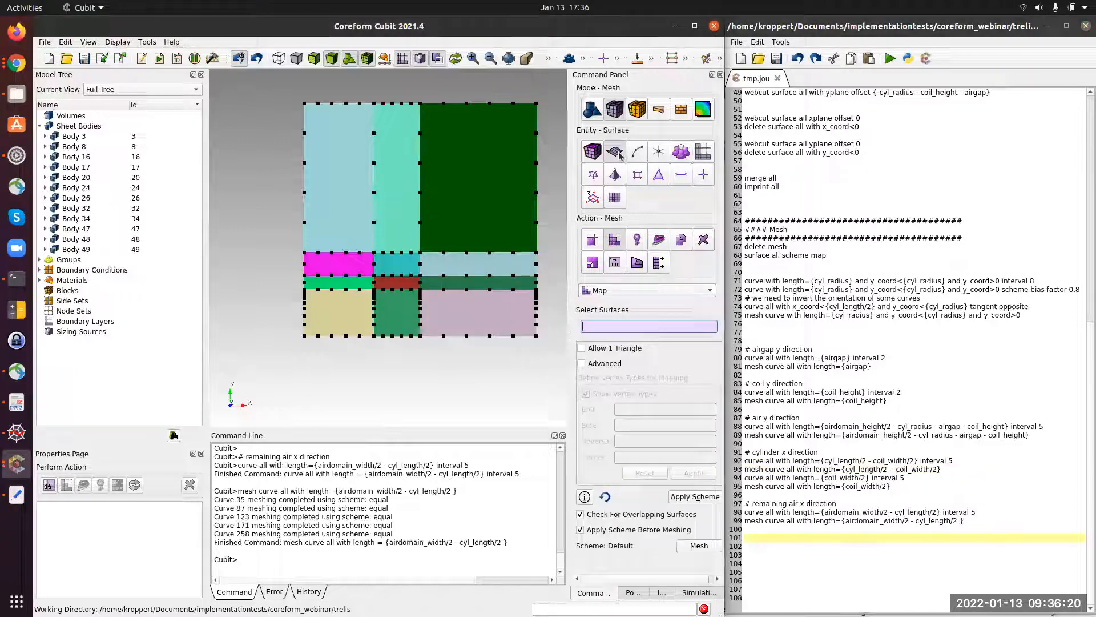
click(597, 243)
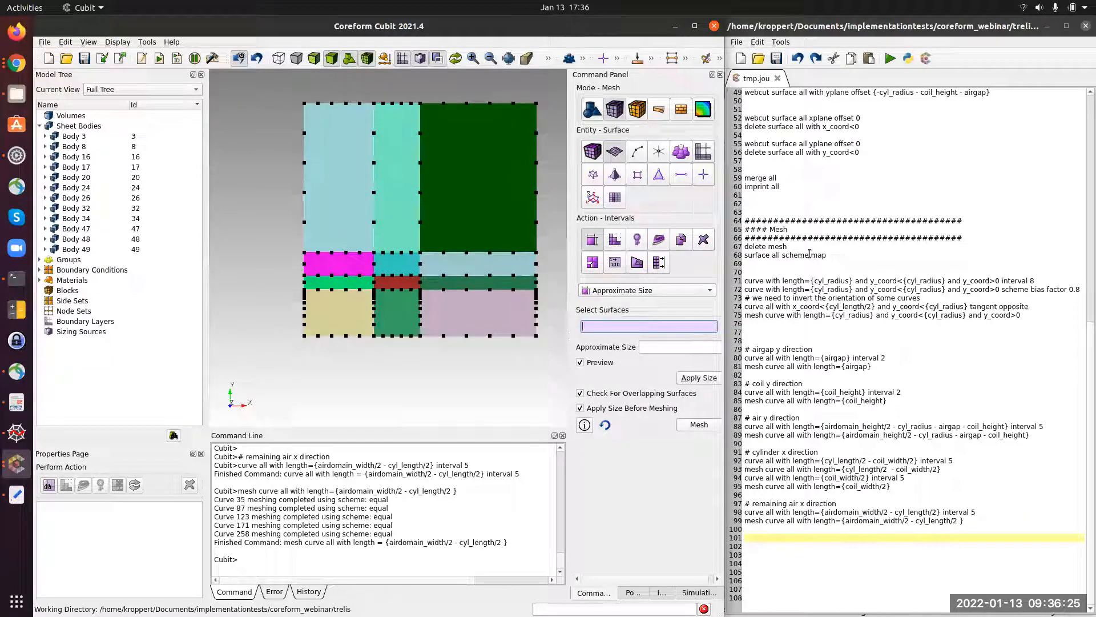
click(810, 539)
text(mesh surface all)
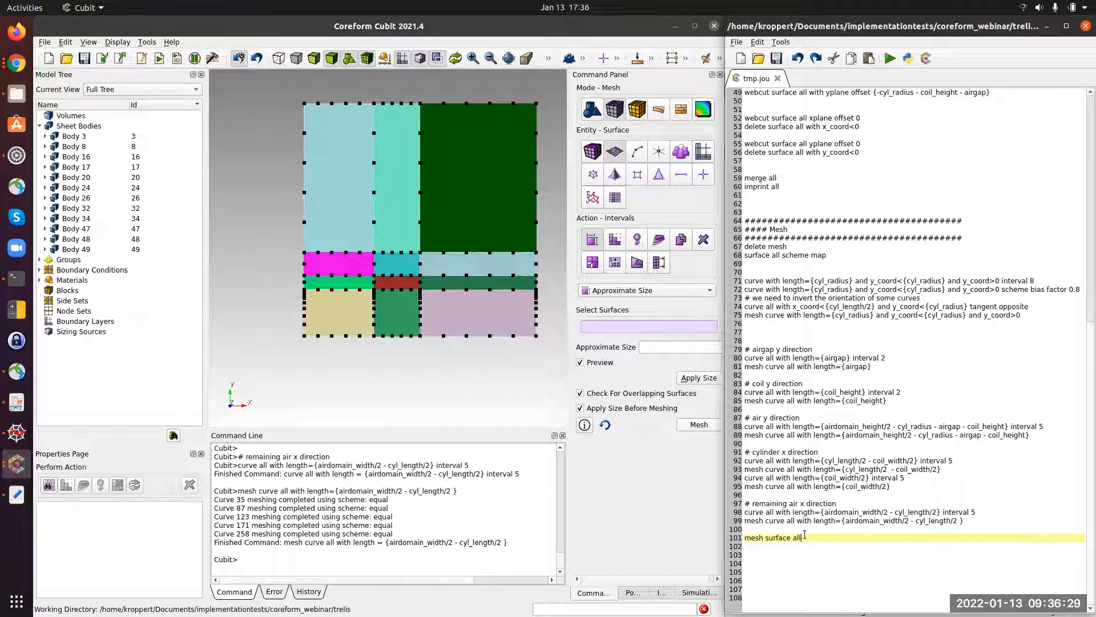
Step: Execute only the mesh surface all command to generate the mapped mesh on every surface of the quarter model
triple_click(805, 538)
middle_click(435, 565)
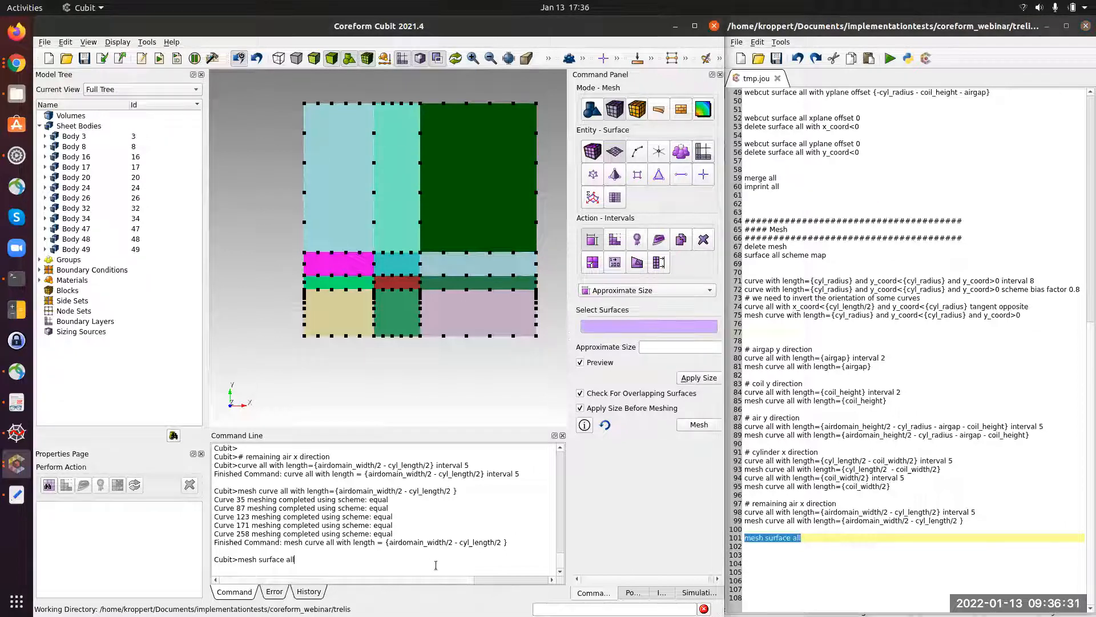
key(Return)
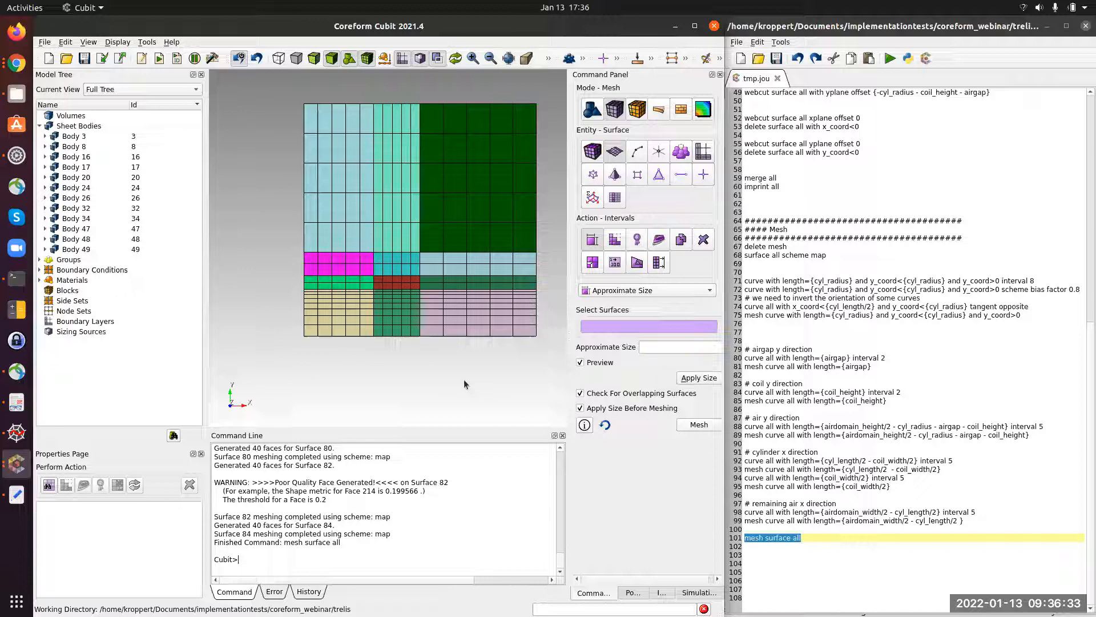
Step: Switch the command settings to Analysis Groups and Materials and reveal the hidden entity selection filters
click(811, 555)
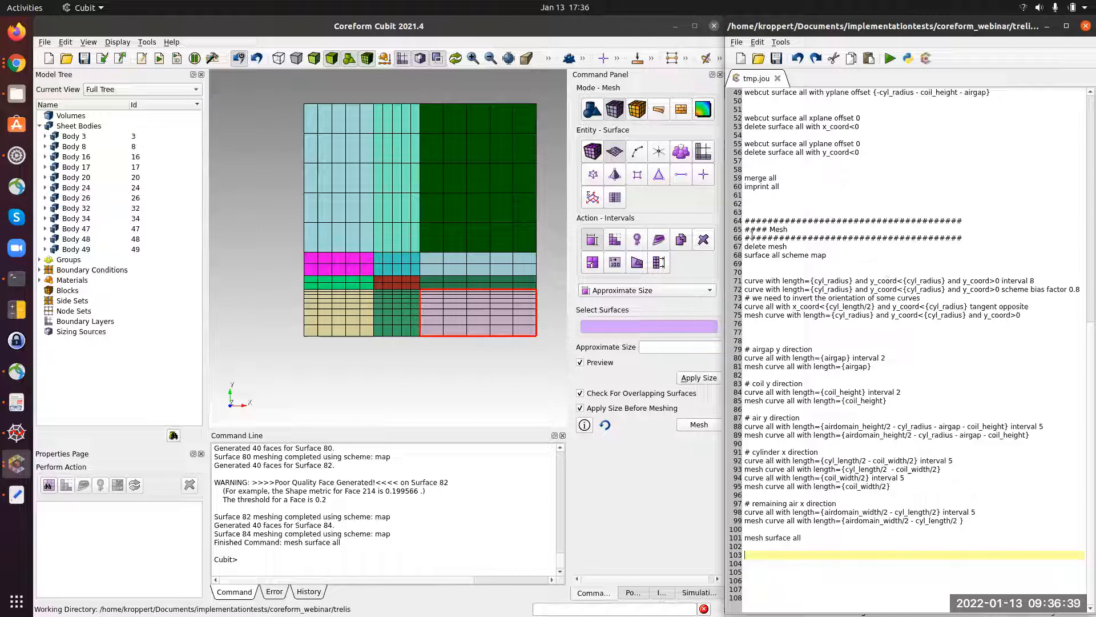
click(745, 555)
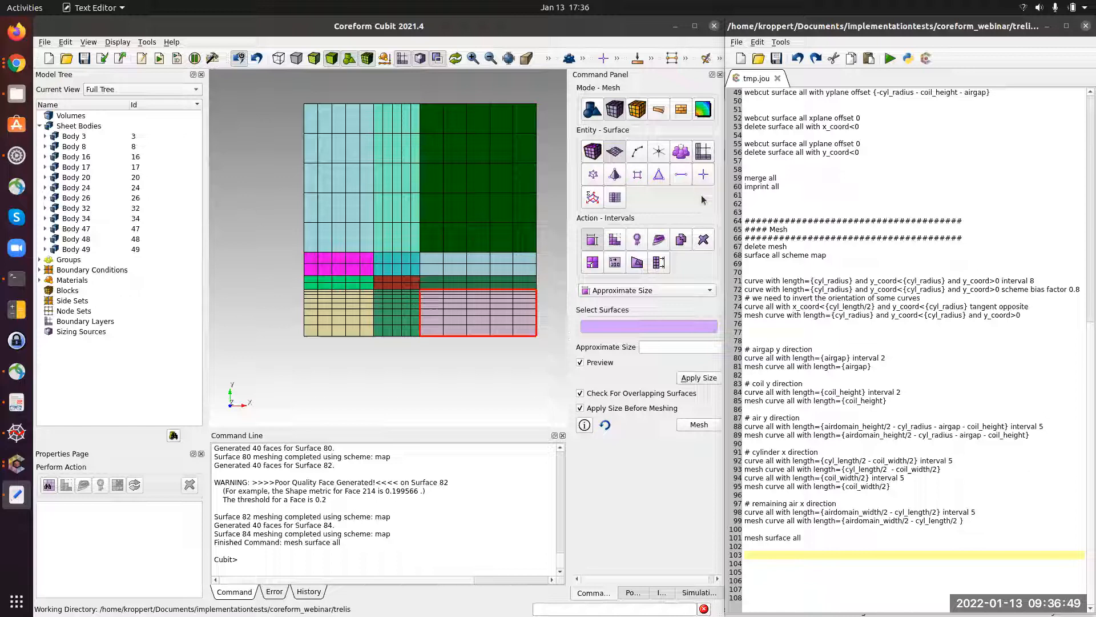
click(637, 114)
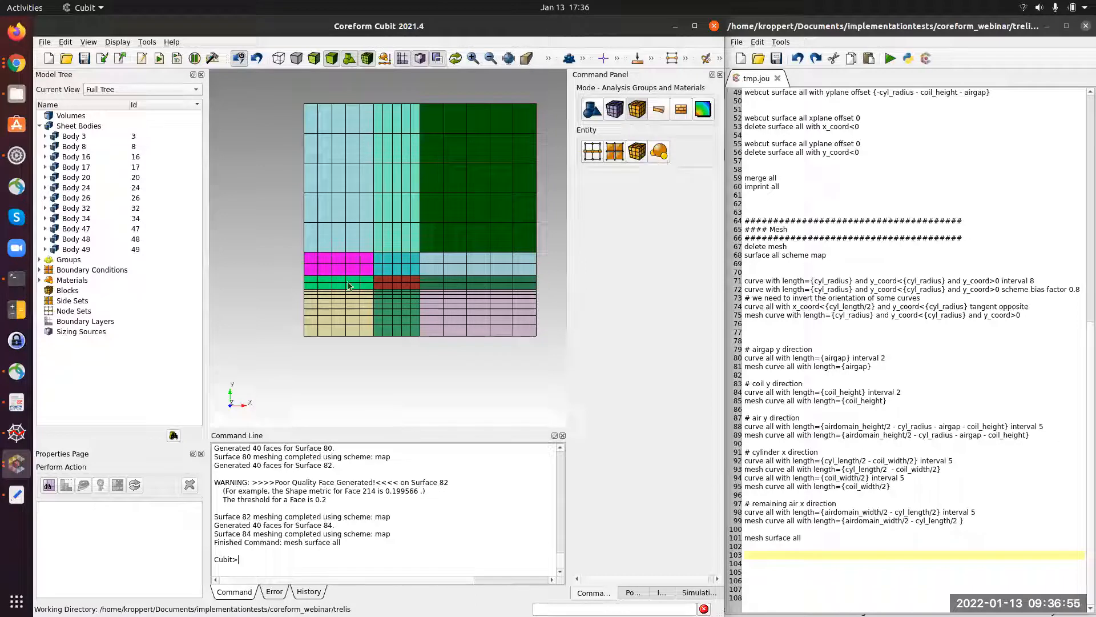
click(582, 57)
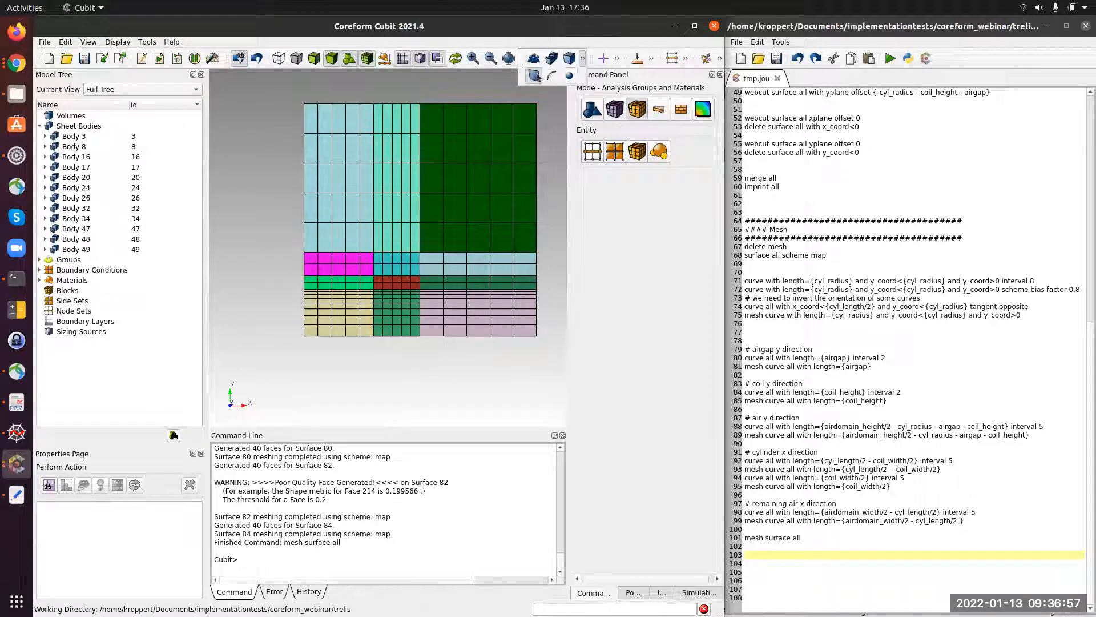
Step: Select the two adjoining meshed surfaces that form the steel cylinder quarter along the model's lower edge
click(340, 314)
ctrl+click(398, 316)
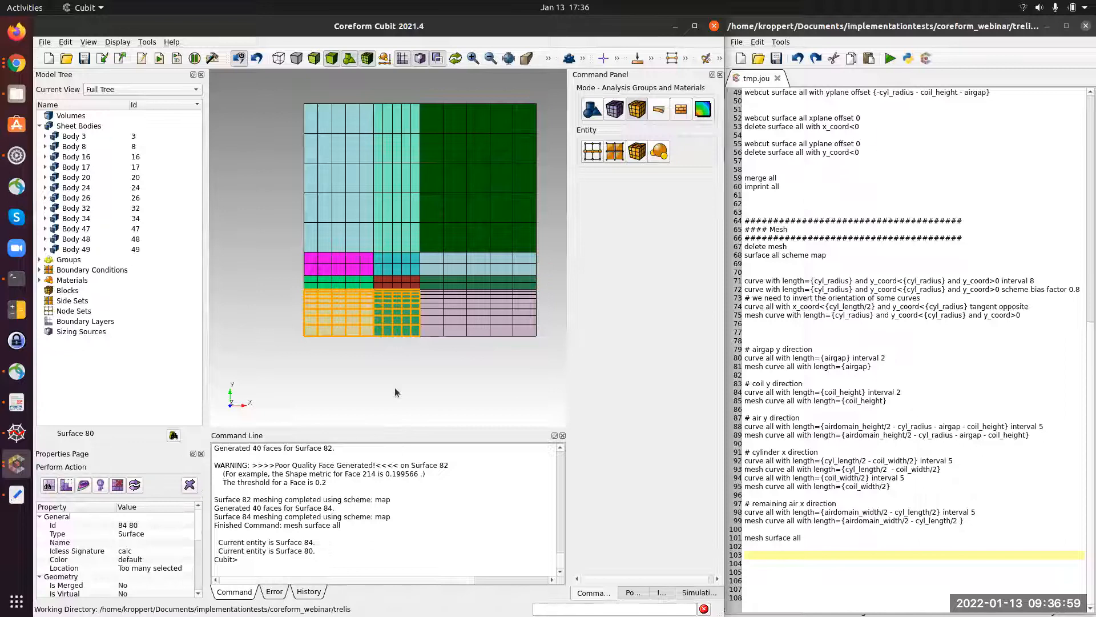
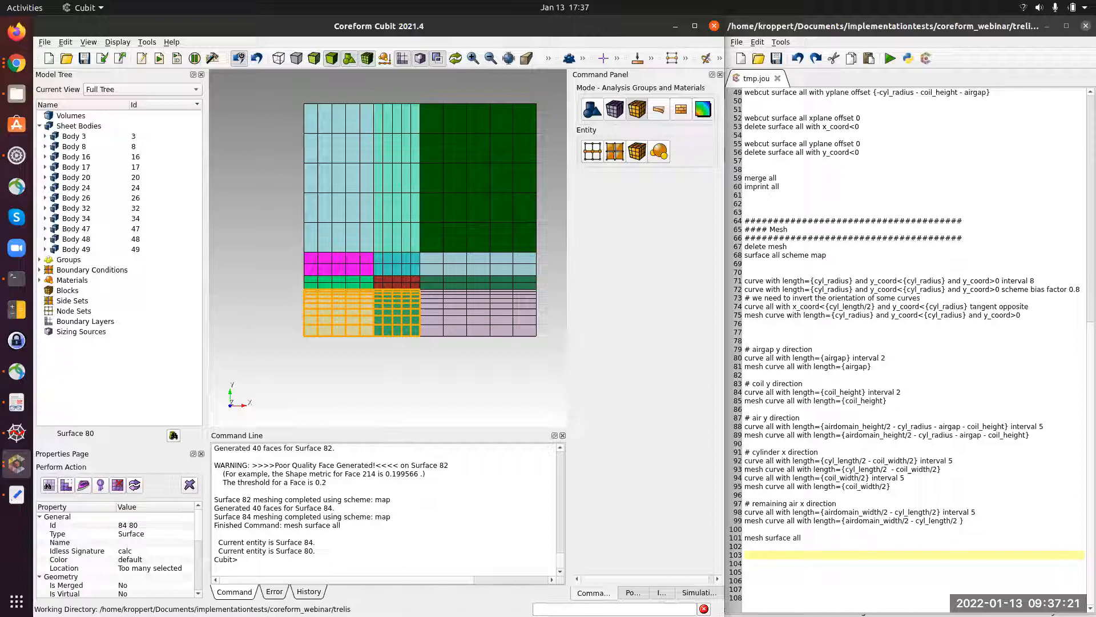
Step: Add a "Blocks and Nodesets" comment header with blank lines below it after the mesh commands in the journal
click(821, 565)
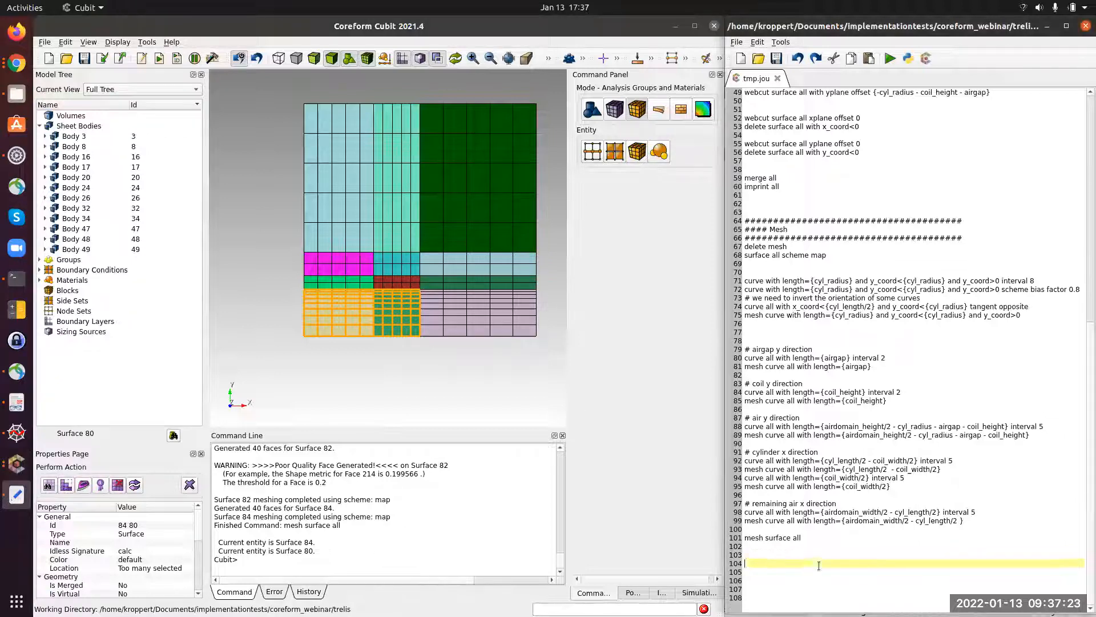
text(##################################### #### Blocks and Nodesets #####################################)
scroll(974, 522, down, 1)
key(Return)
key(Return)
key(Return)
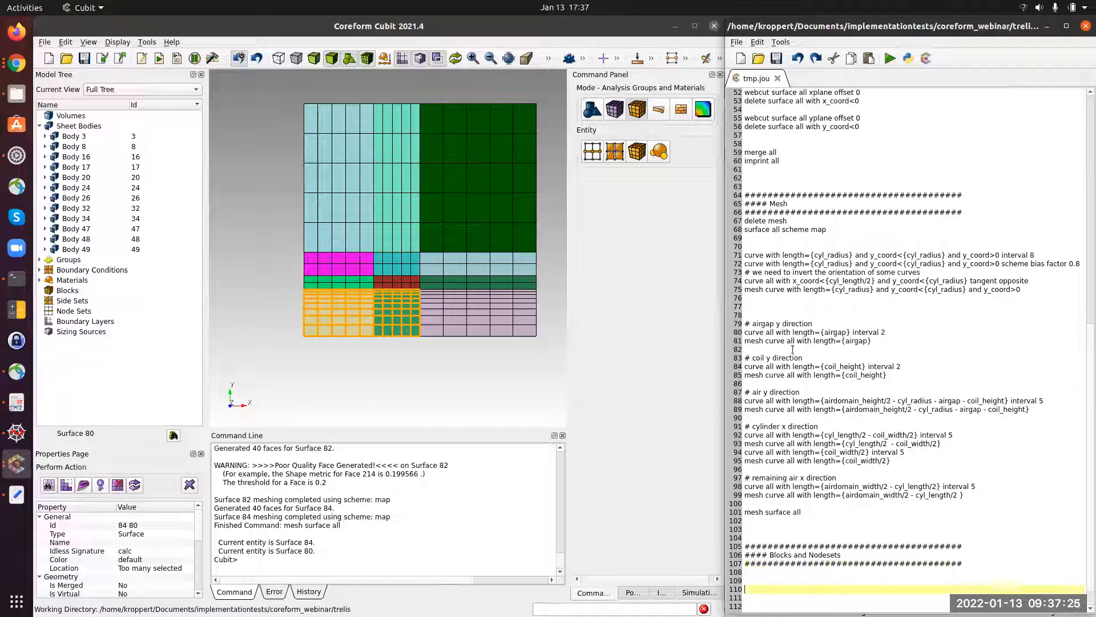
Step: Create a block from the two cylinder surfaces, 80 and 84, leaving its ID and name unspecified
click(646, 224)
click(637, 152)
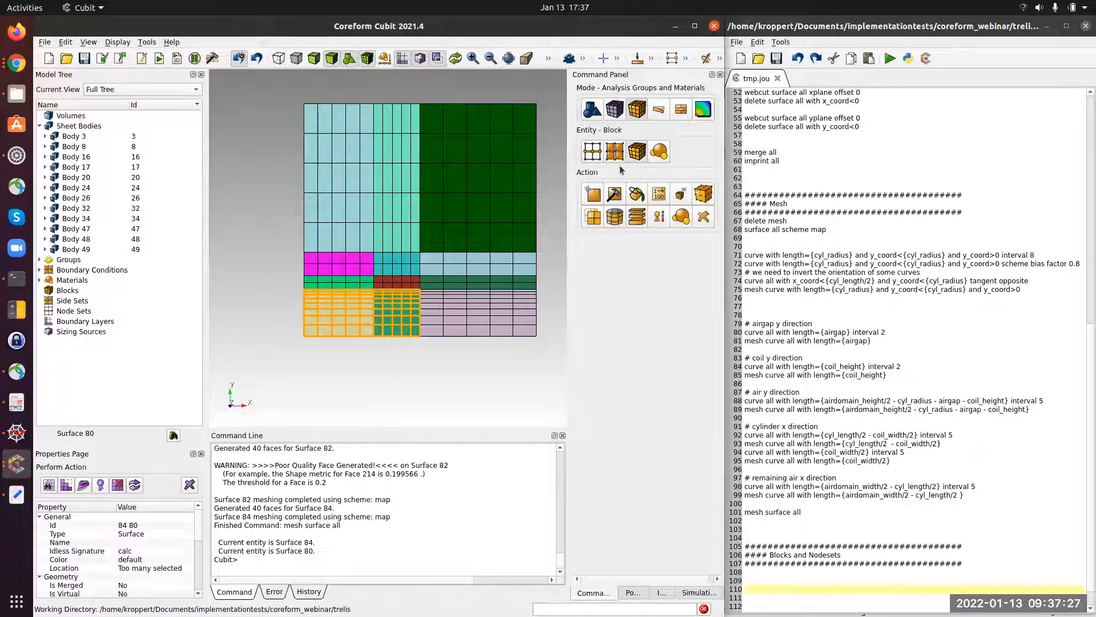
click(594, 194)
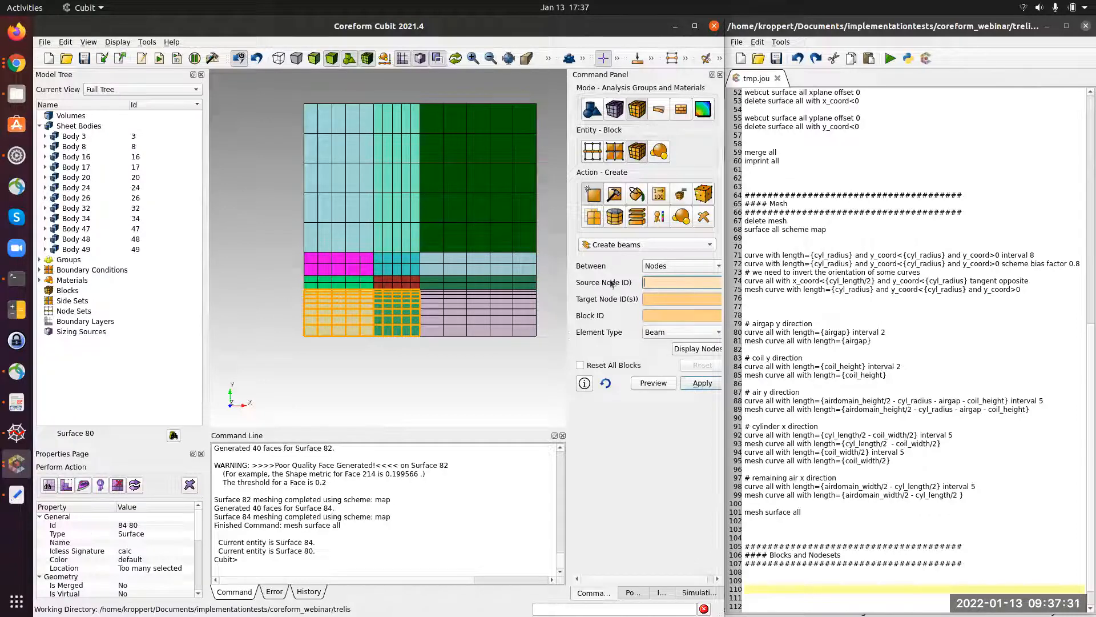
click(832, 518)
click(600, 245)
click(605, 231)
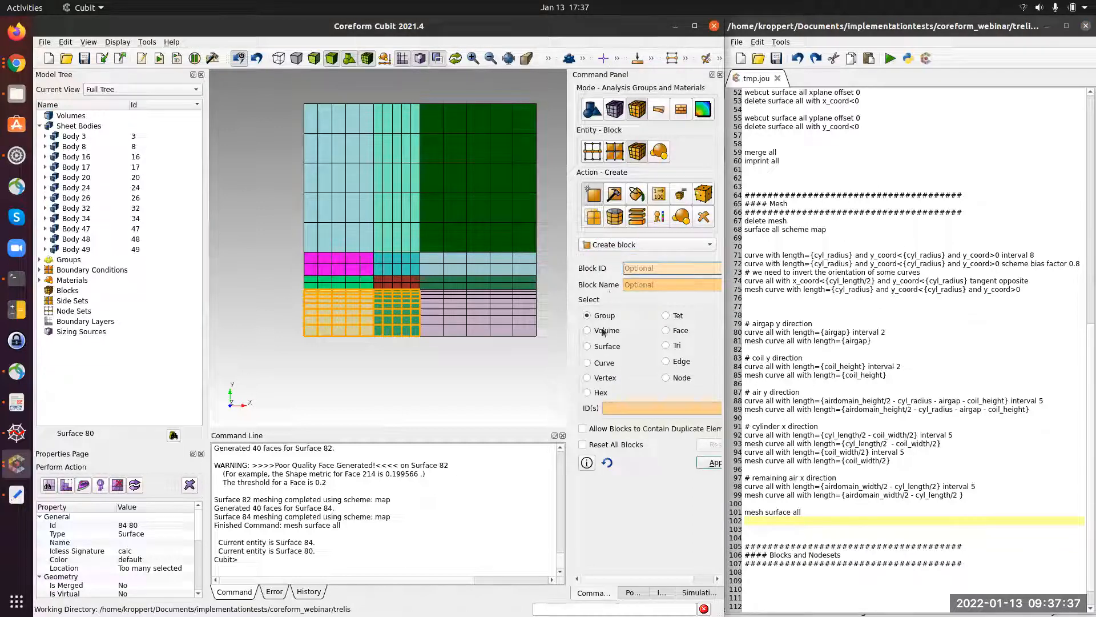
click(604, 350)
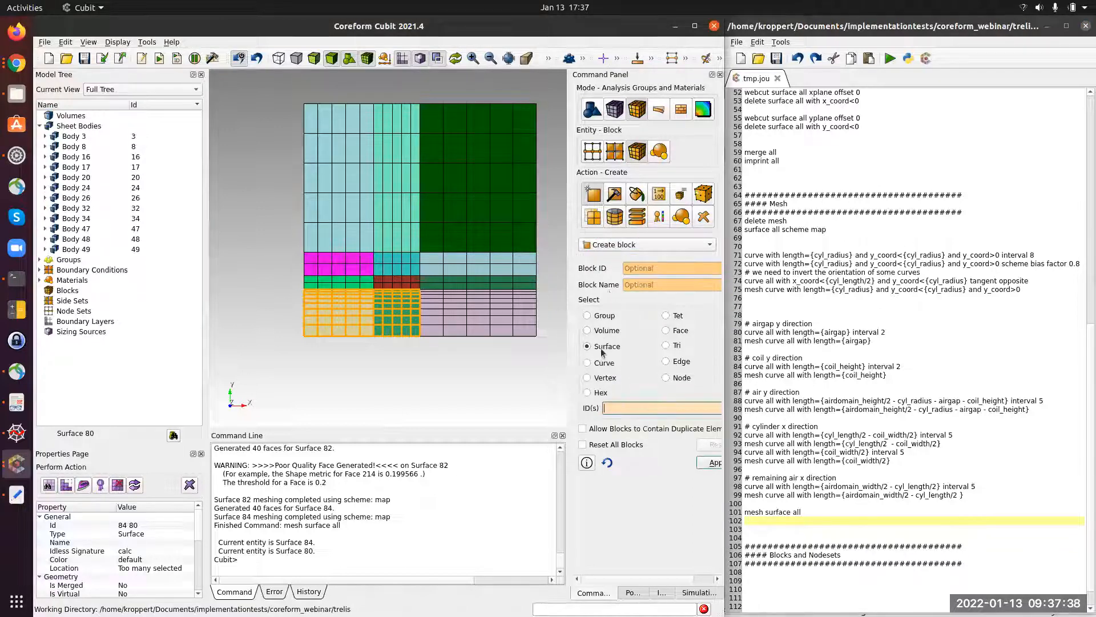
click(389, 307)
click(352, 309)
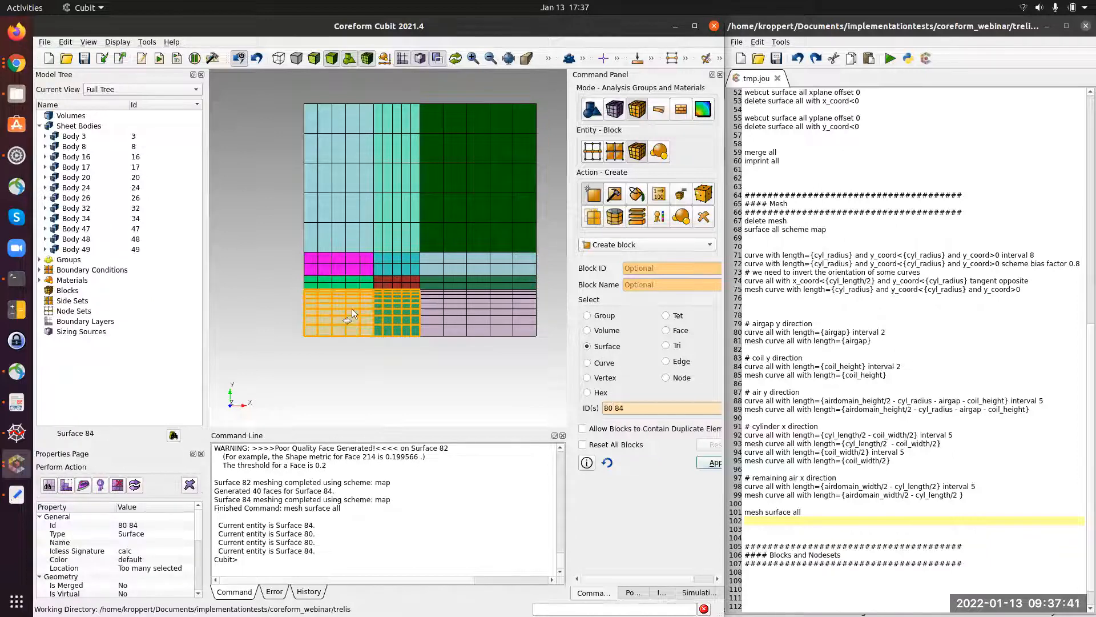
click(711, 462)
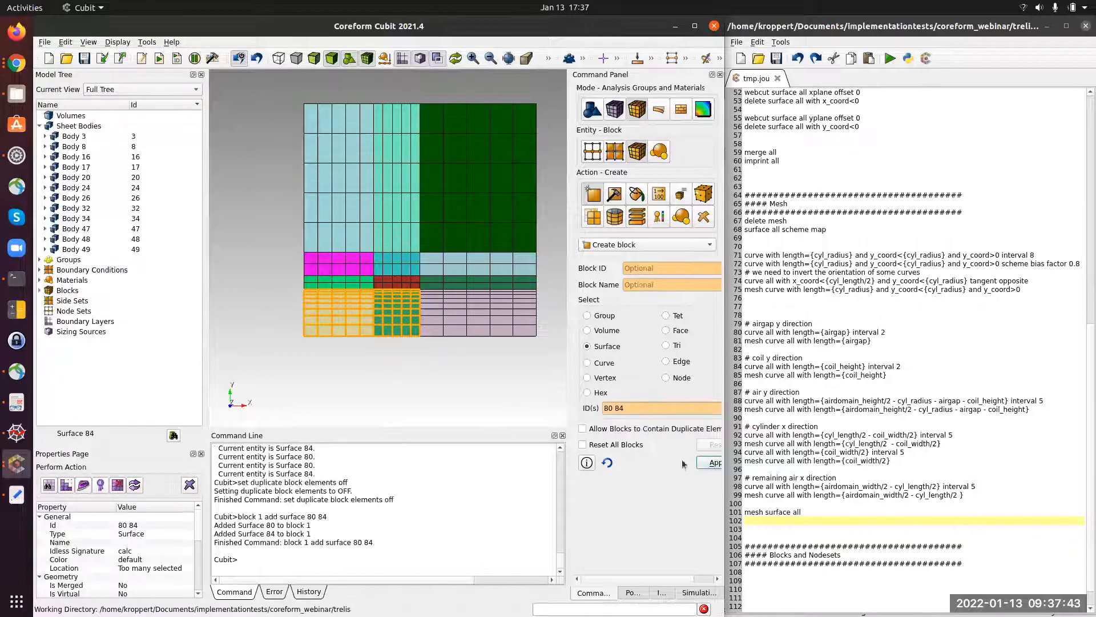
Step: Copy the echoed command "block 1 add surface 80 84" into the journal below the Blocks and Nodesets header
drag(285, 541, 421, 546)
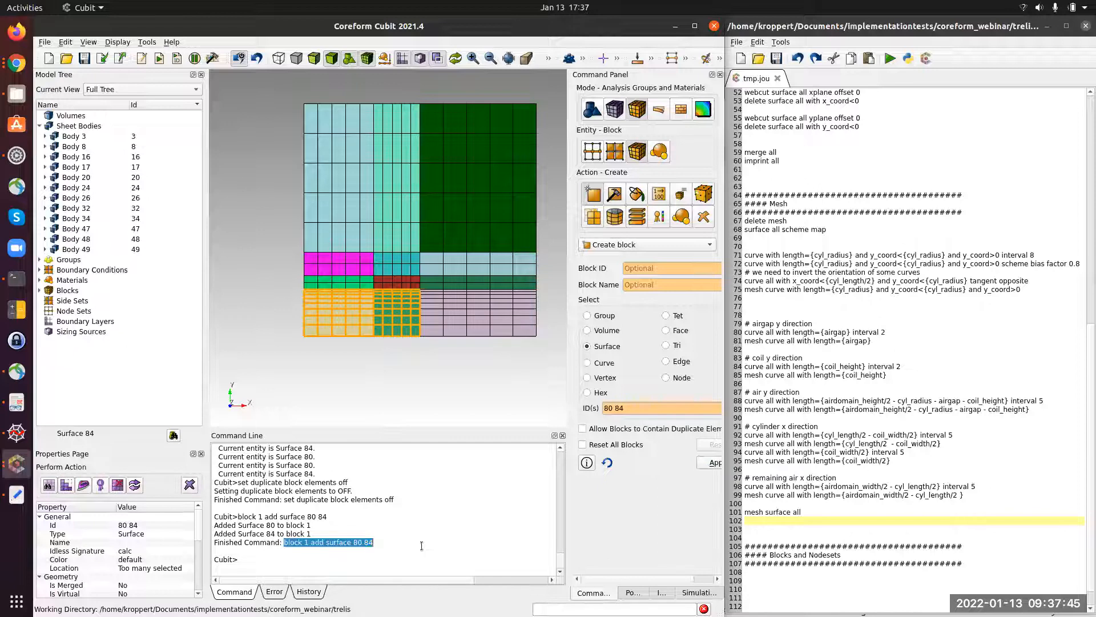
middle_click(768, 578)
scroll(842, 547, down, 1)
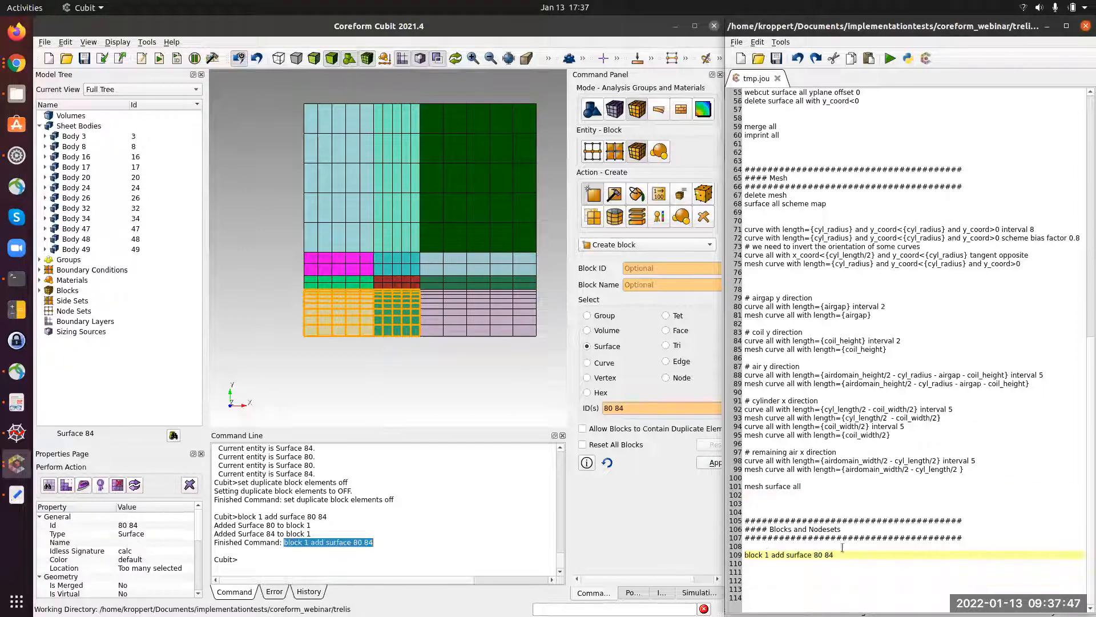
key(Return)
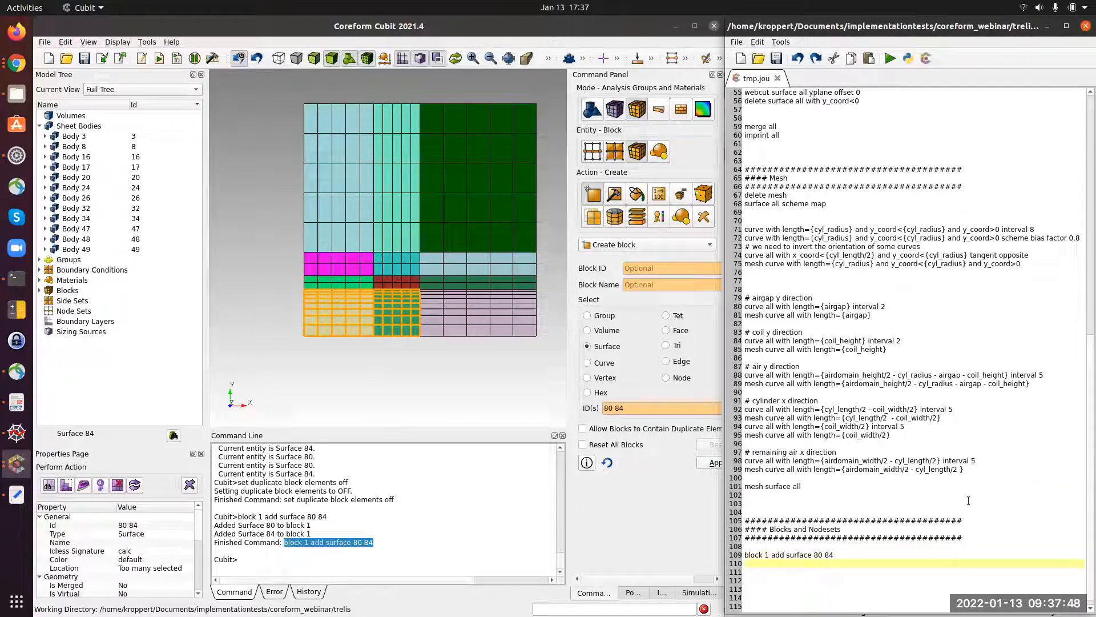
Step: Add the journal command block 1 name "S_cylinder", execute it, and check the block in the model tree
click(40, 291)
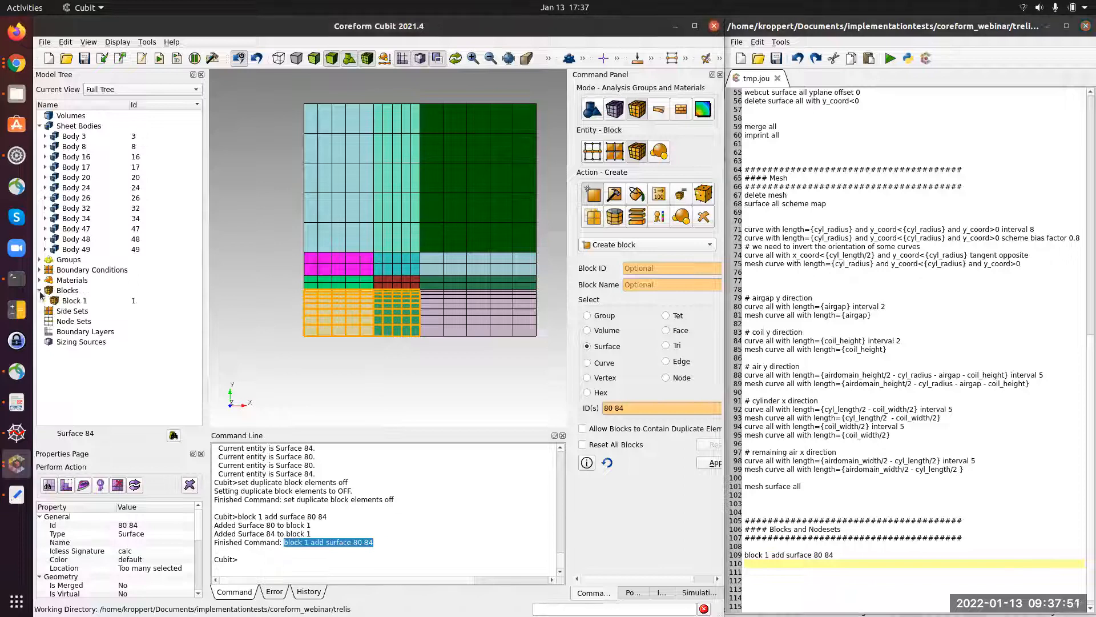
click(71, 301)
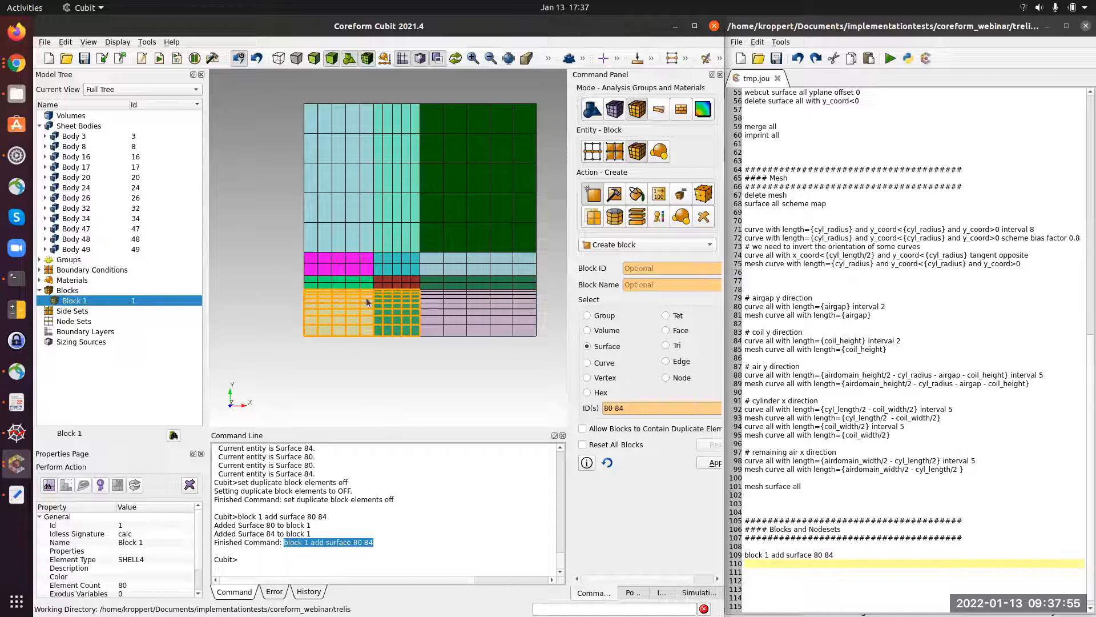
click(786, 561)
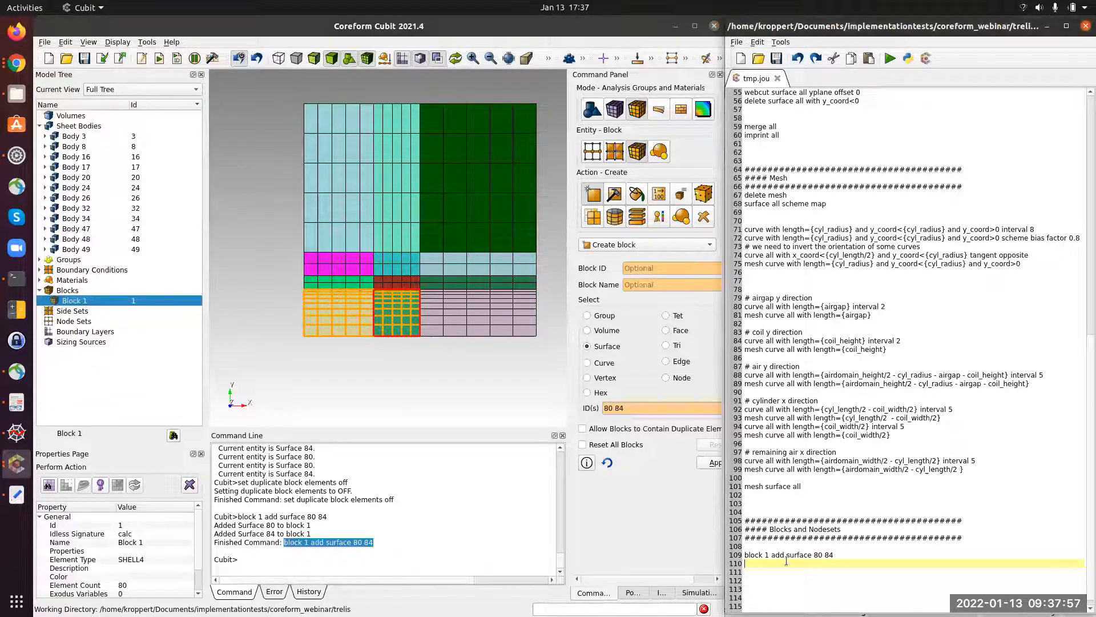
text(blo)
text(_cylinder")
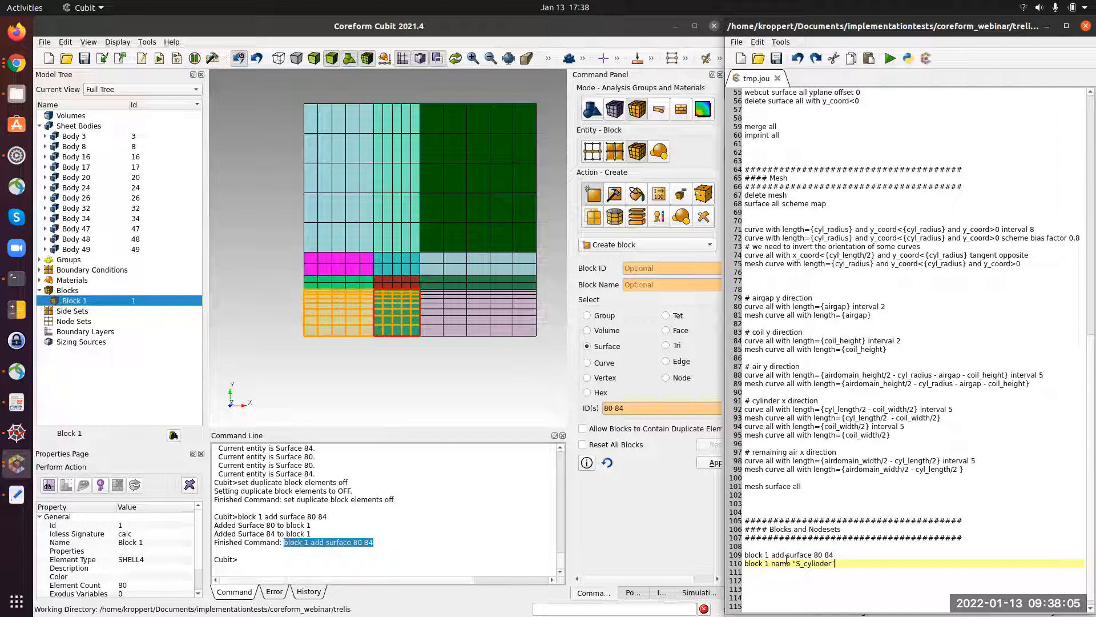
triple_click(787, 561)
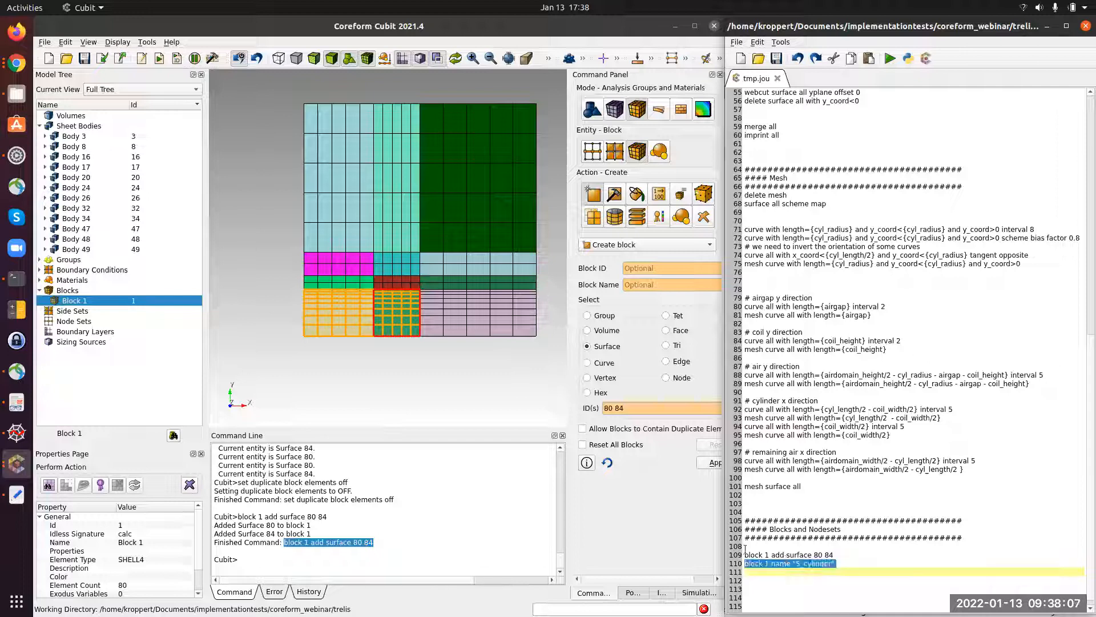
middle_click(385, 513)
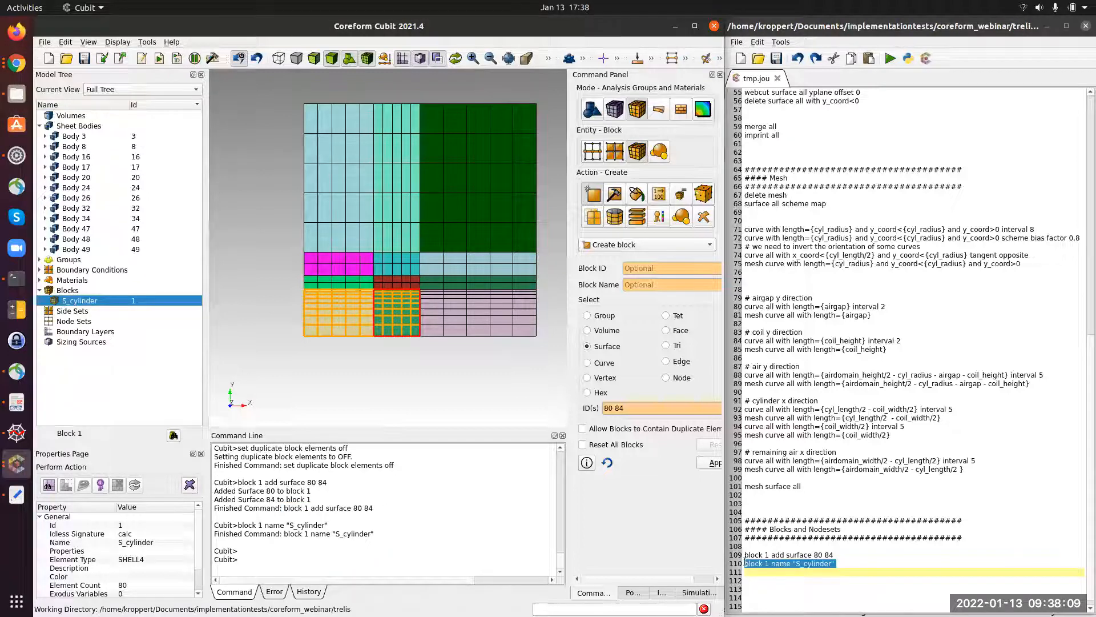
click(437, 379)
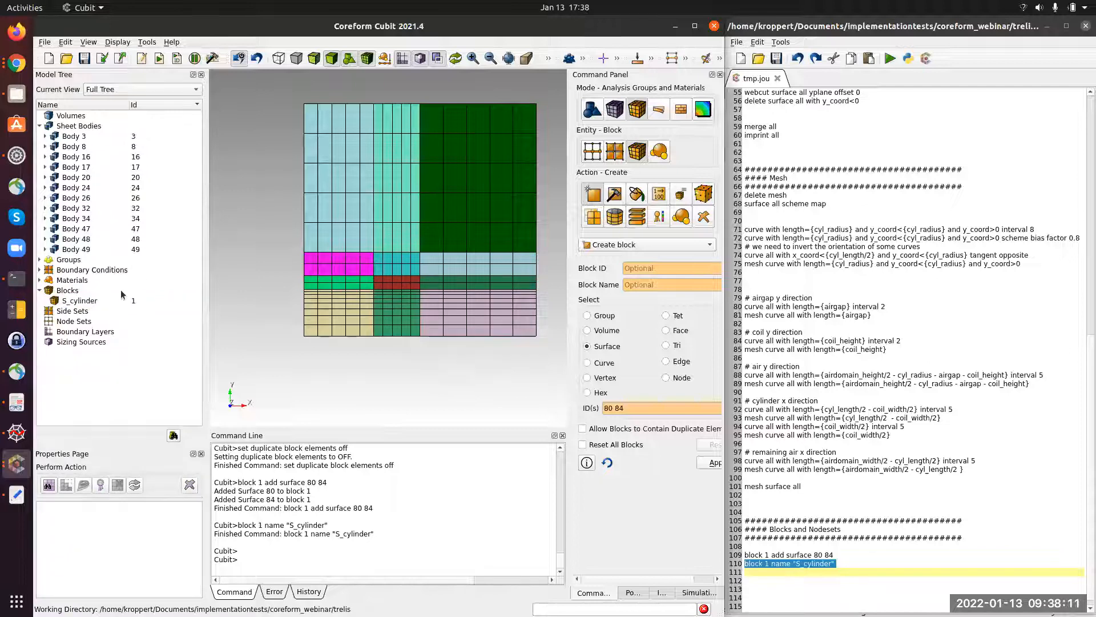
click(85, 300)
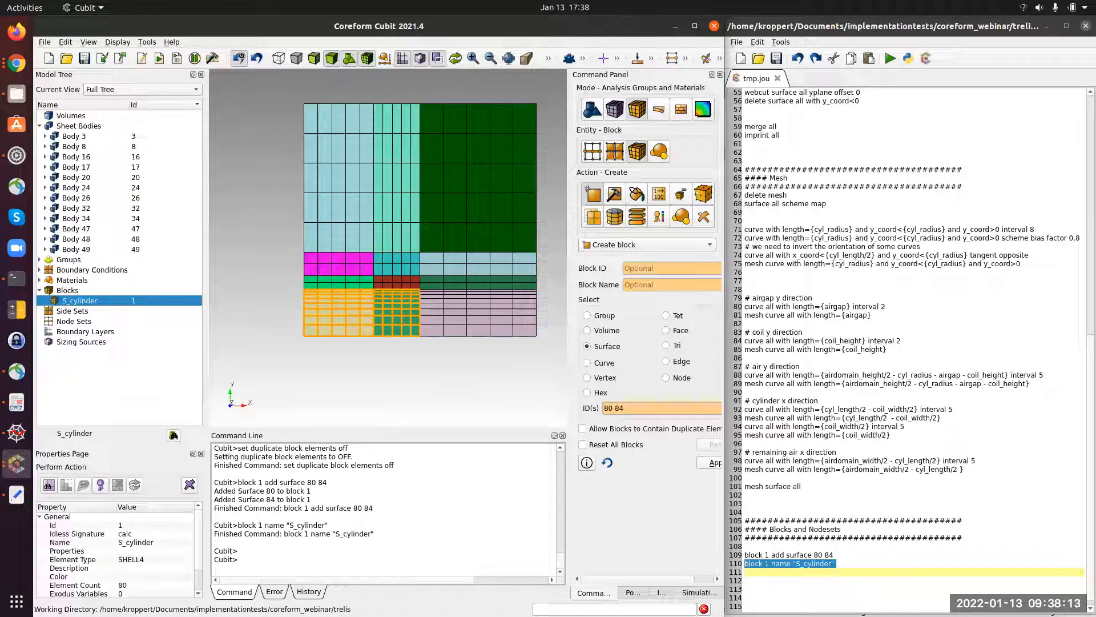
Step: Add and execute journal commands for block 2 "S_coil" from surface 75 and block 3 "S_air" from all surfaces except 81 66 75
key(alt+Tab)
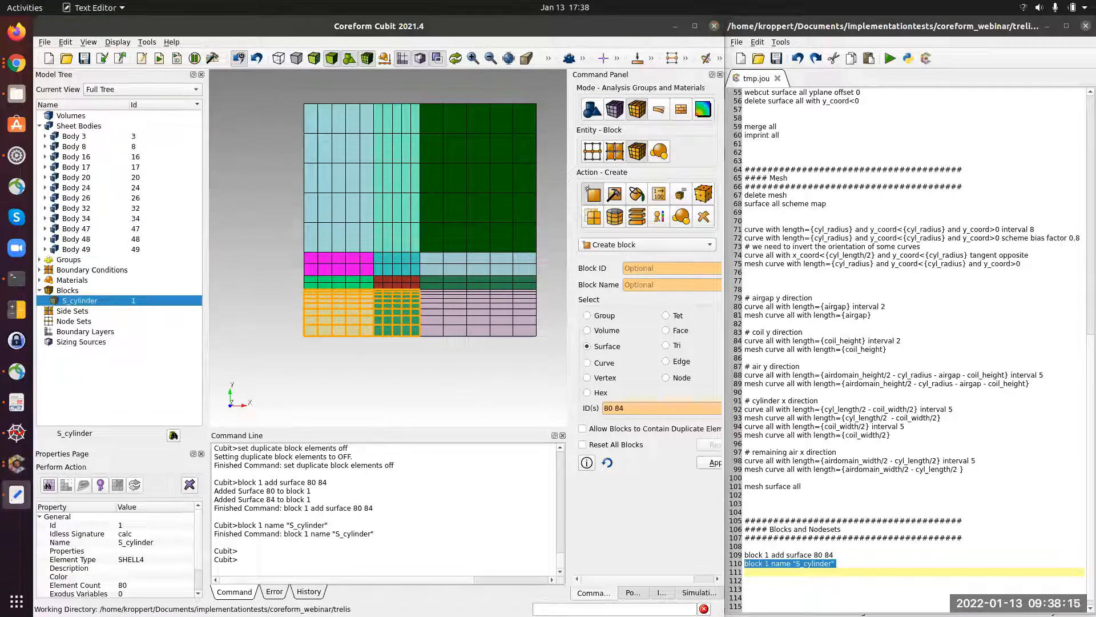
click(766, 576)
key(Return)
text(block 2 add surface 75 block 2 name "S_coil"  block 3 add surface all except 81 66 75 block 3 name "S_air")
scroll(852, 498, down, 2)
drag(816, 529, 837, 569)
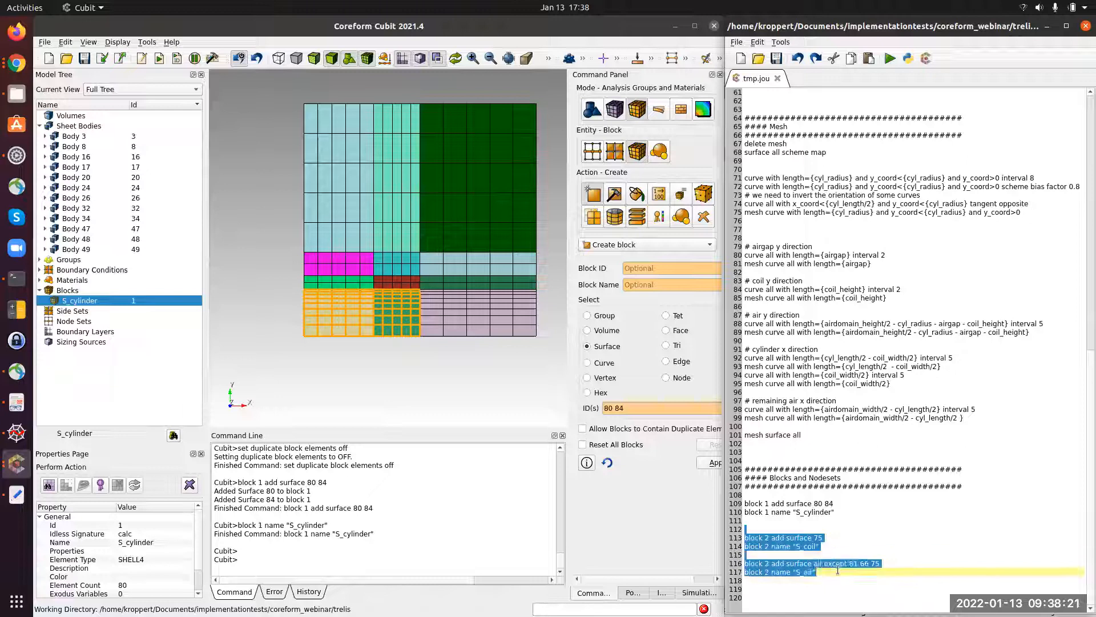
middle_click(422, 520)
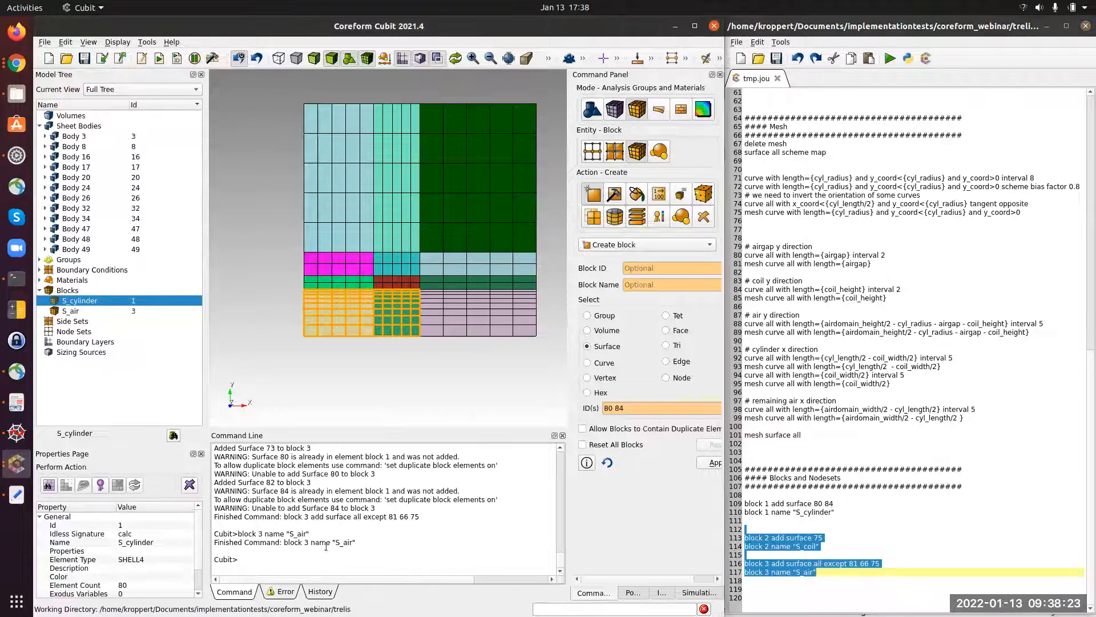
Step: Check the error output and replay the whole journal from its reset command
click(284, 591)
click(234, 592)
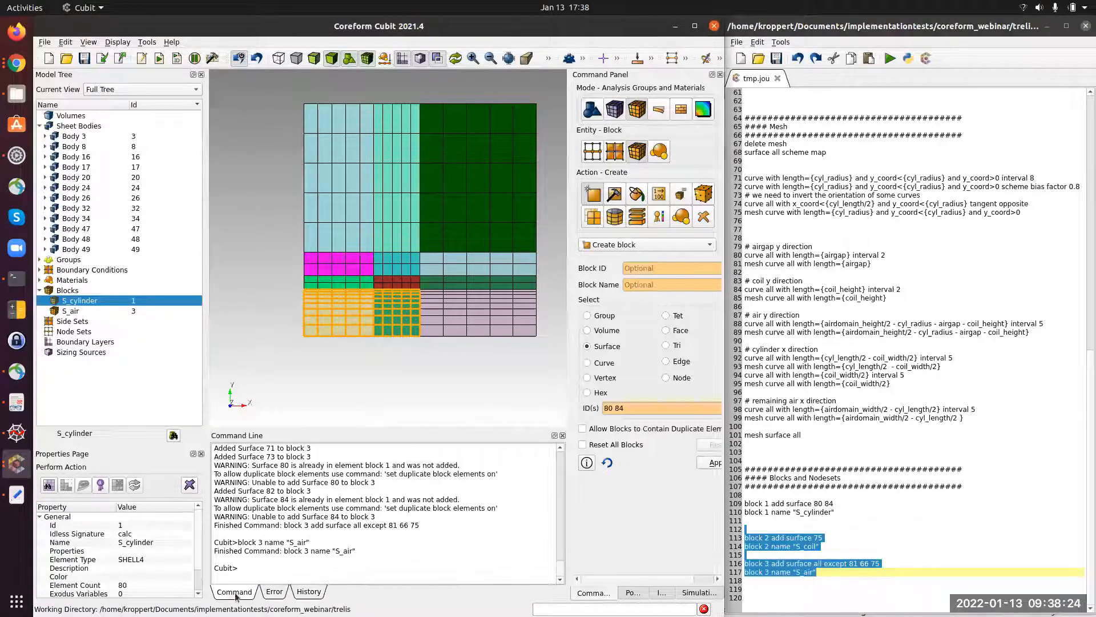
click(891, 60)
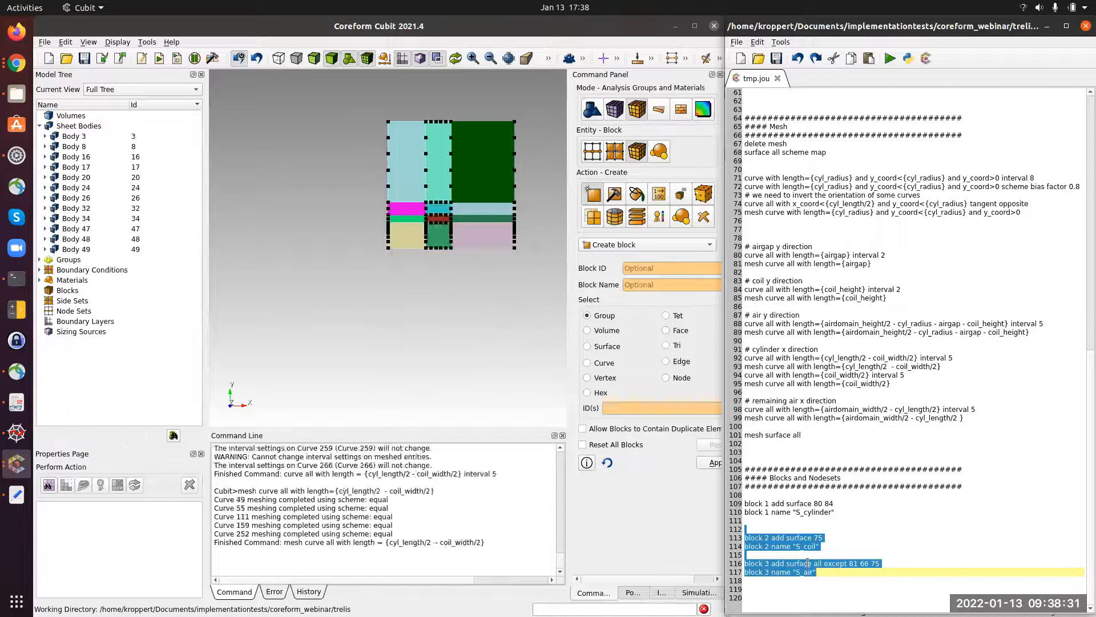
click(809, 572)
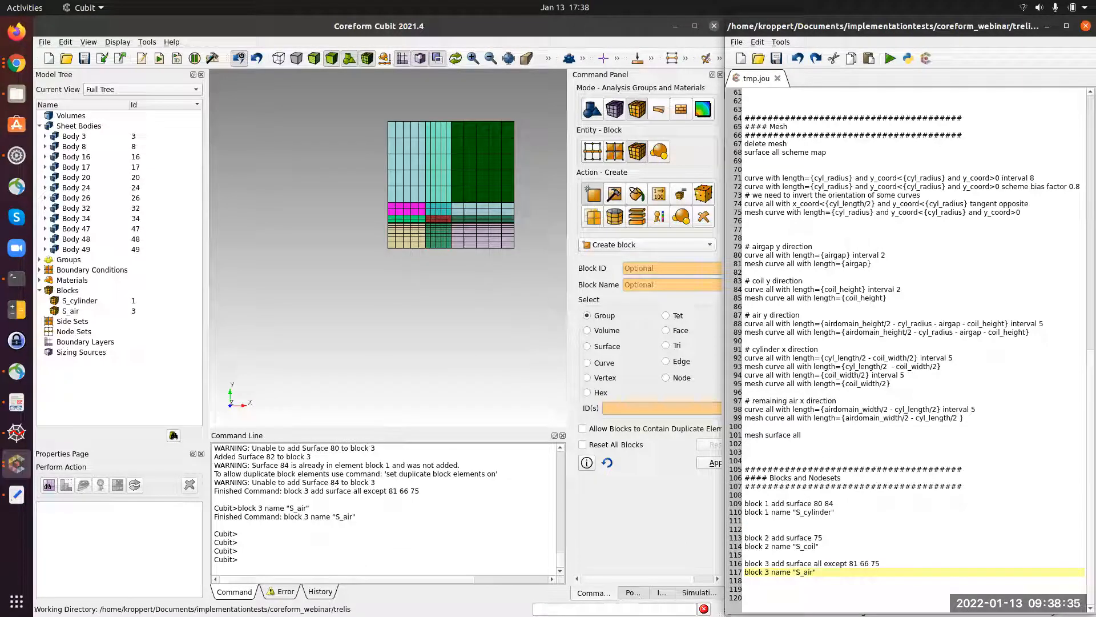
Step: Replace the entire journal with the prepared script from the text editor, including block 1 from surfaces 81 66, and run it
key(alt+Tab)
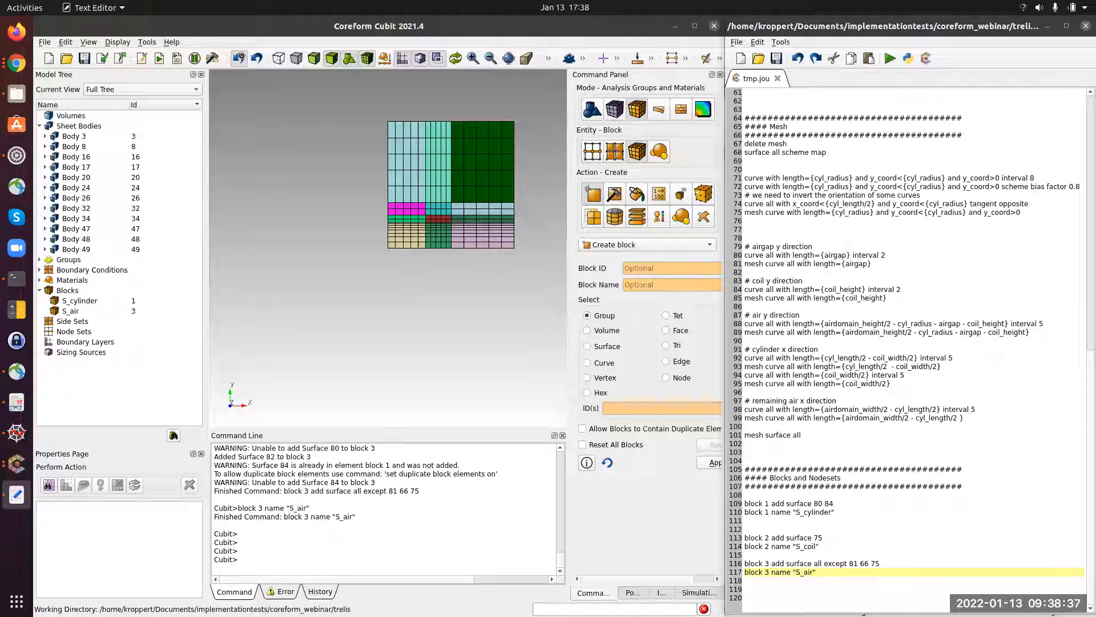
click(874, 571)
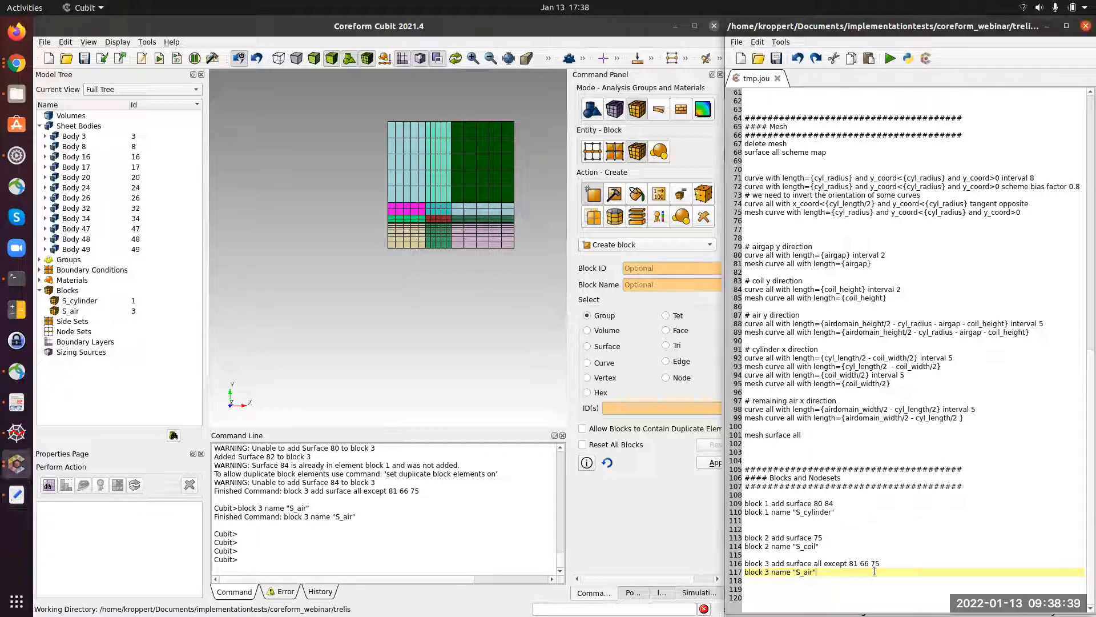
key(ctrl+a)
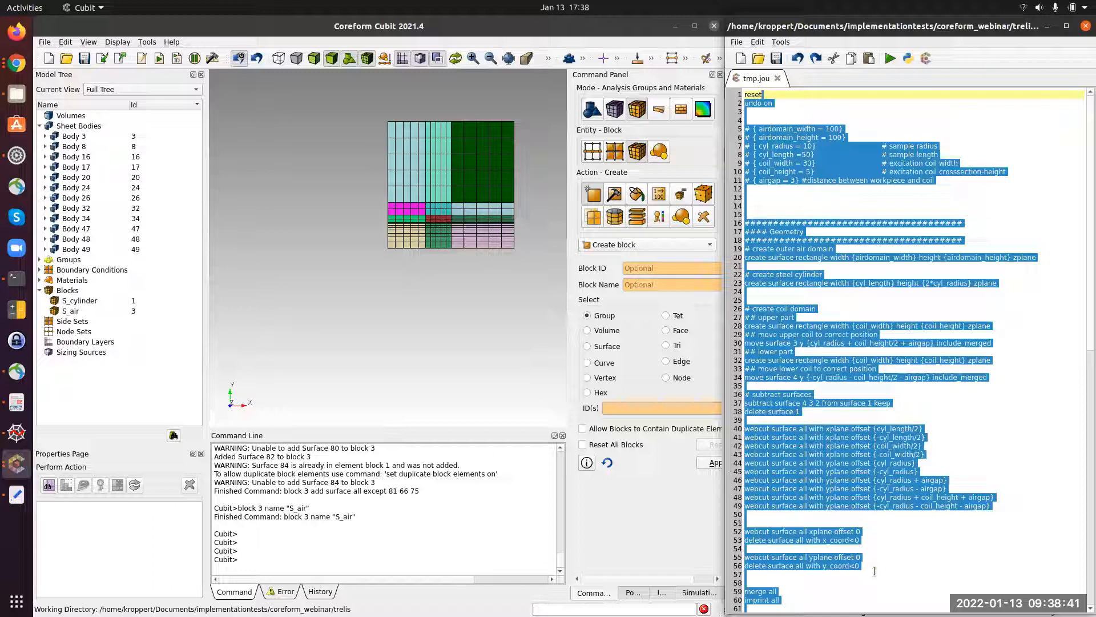
key(ctrl+v)
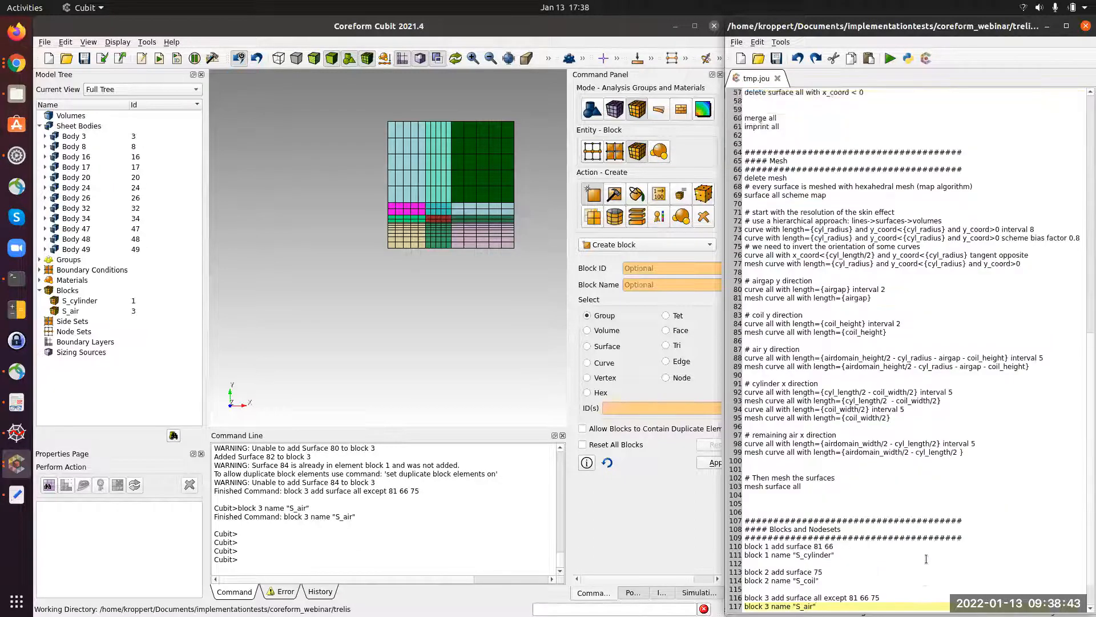
scroll(925, 557, down, 1)
click(890, 58)
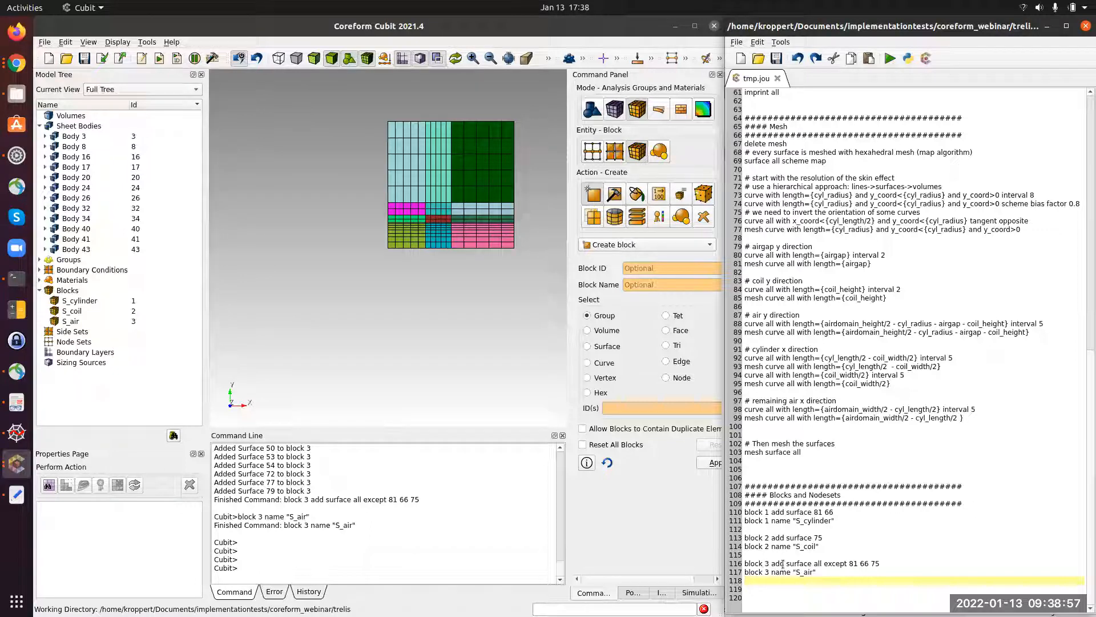
Step: Highlight the "all except 81 66 75" surface selection in the block 3 command for review
drag(804, 563, 829, 563)
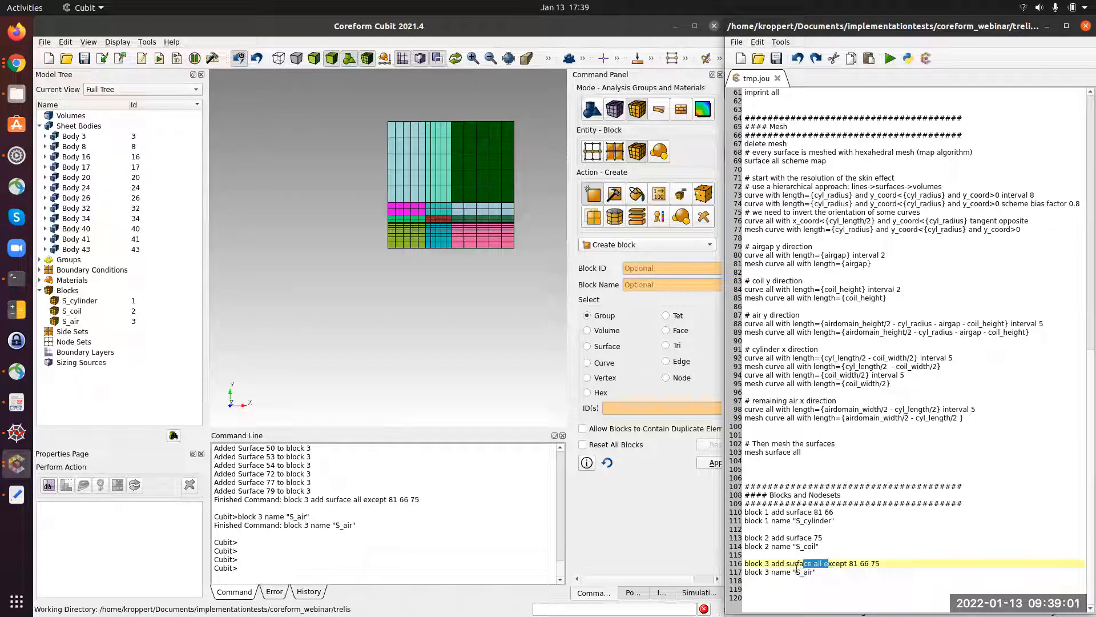
click(816, 563)
drag(847, 564, 871, 563)
Step: Create a nodeset from curve 255, the cylinder region's outer vertical edge
click(834, 573)
key(Return)
key(Return)
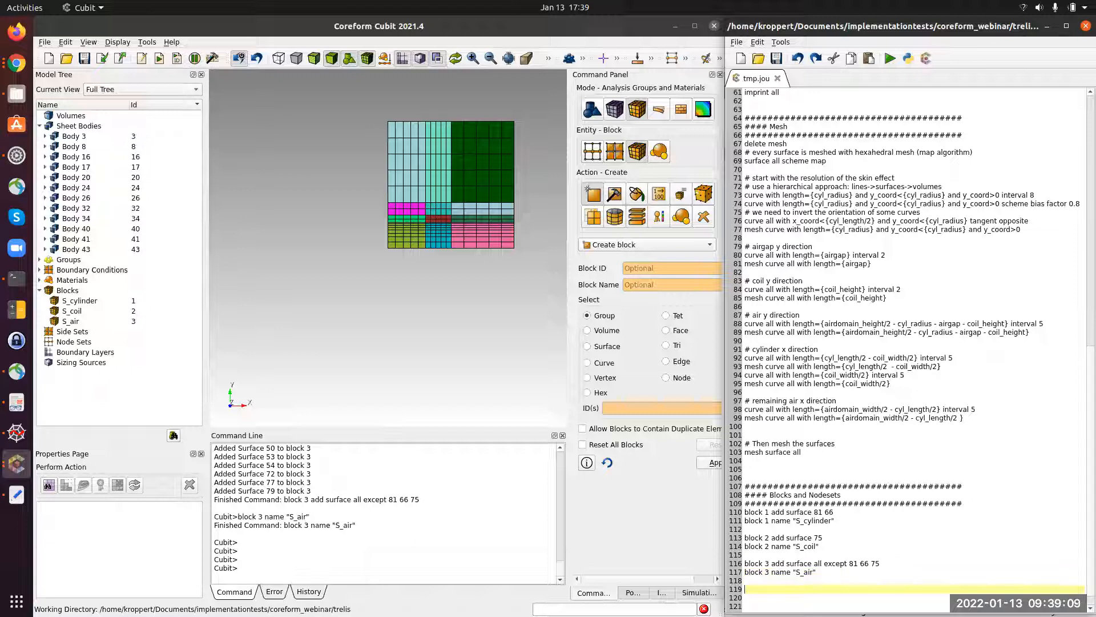
key(alt+Tab)
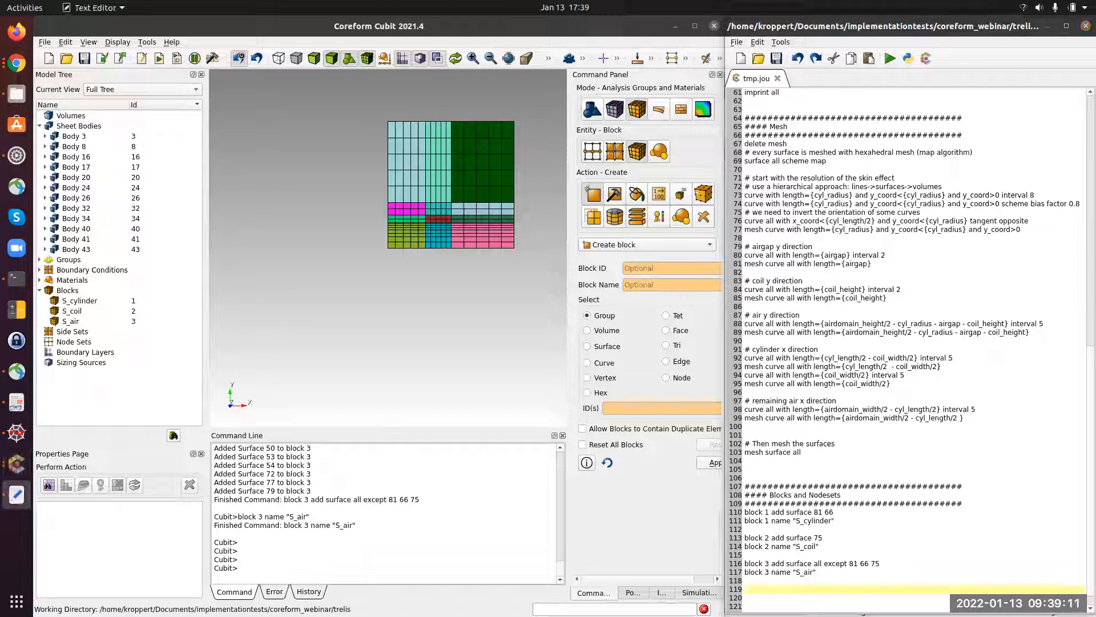
click(596, 153)
scroll(391, 245, up, 4)
middle_drag(455, 297, 359, 370)
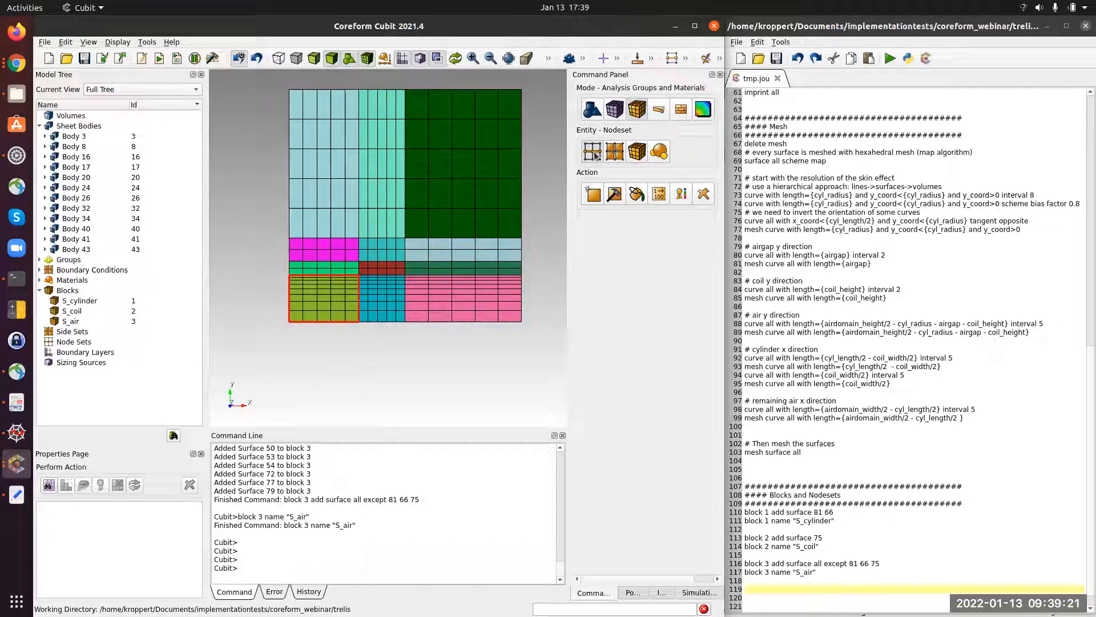
click(592, 194)
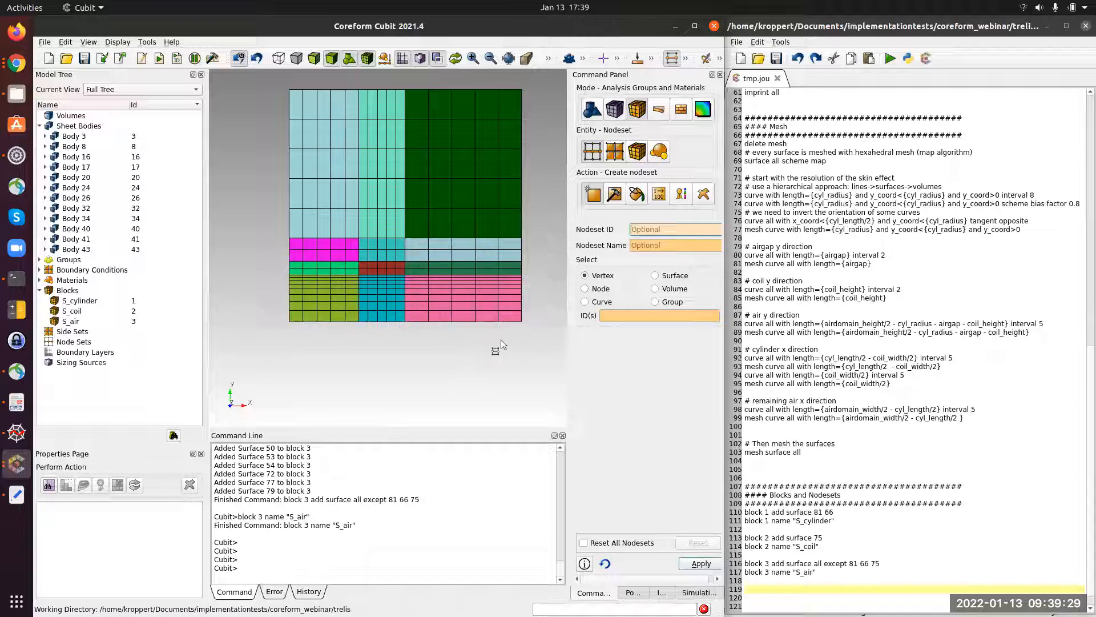
click(585, 302)
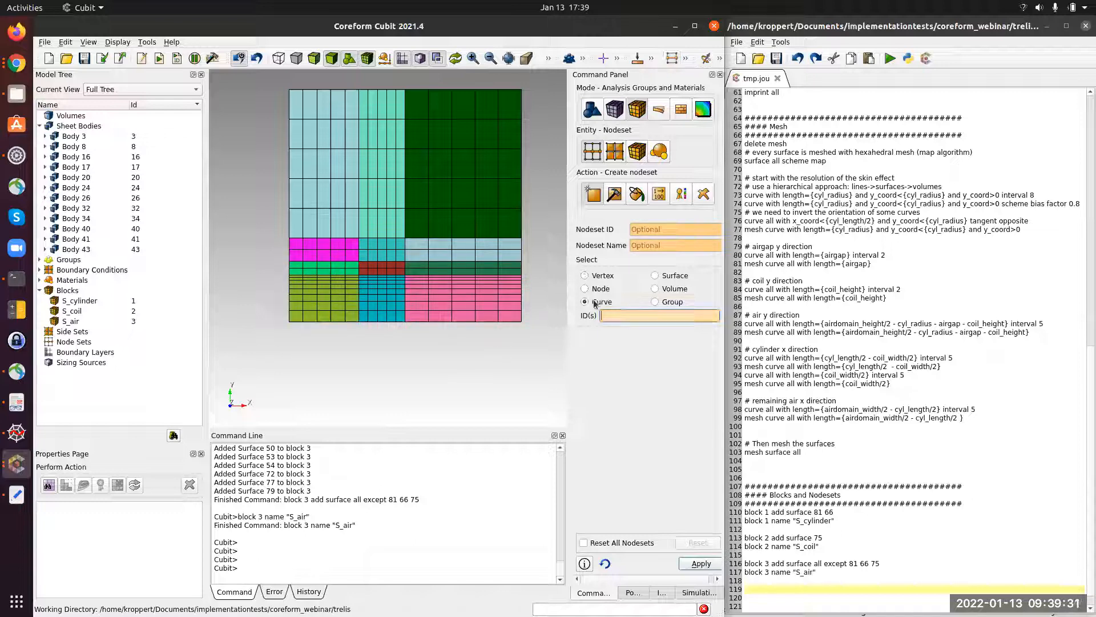
click(292, 294)
click(697, 564)
Step: Copy the executed command "nodeset 1 add curve 255" into the journal below block 3 and expand the node sets in the model tree
drag(284, 550, 363, 552)
click(832, 595)
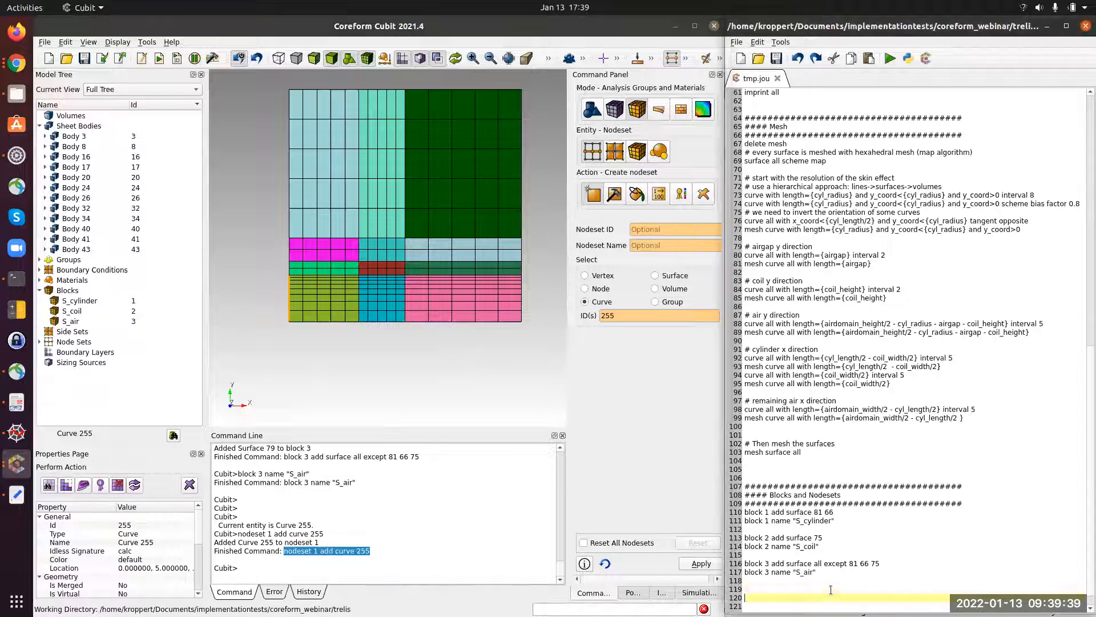
text(nodeset 1 add curve 255)
key(Return)
key(Return)
key(Return)
key(Return)
key(Return)
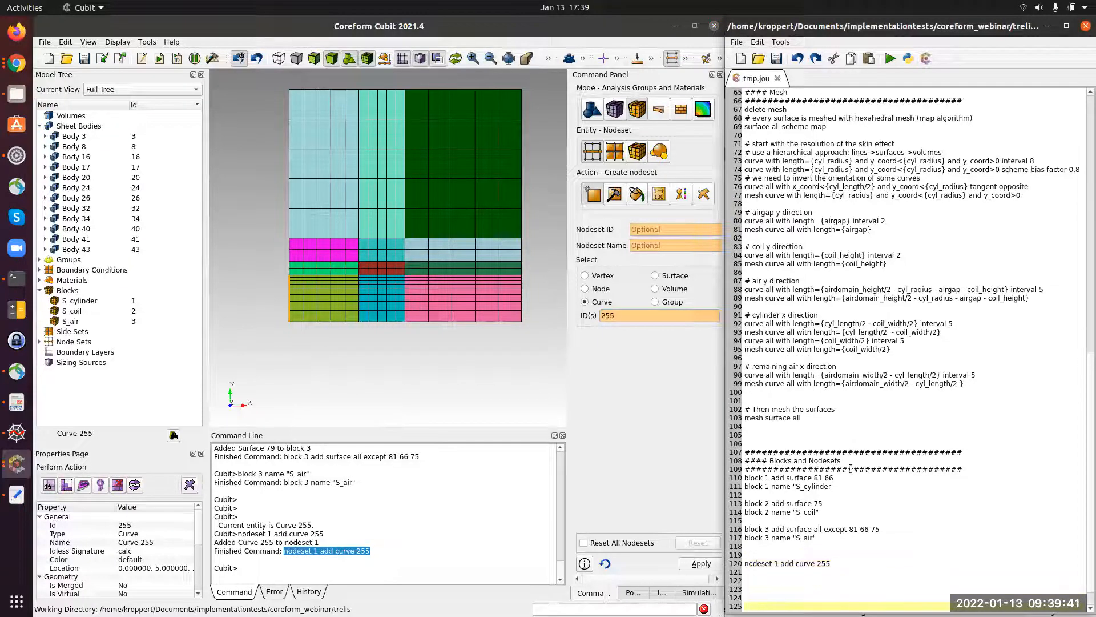
click(40, 341)
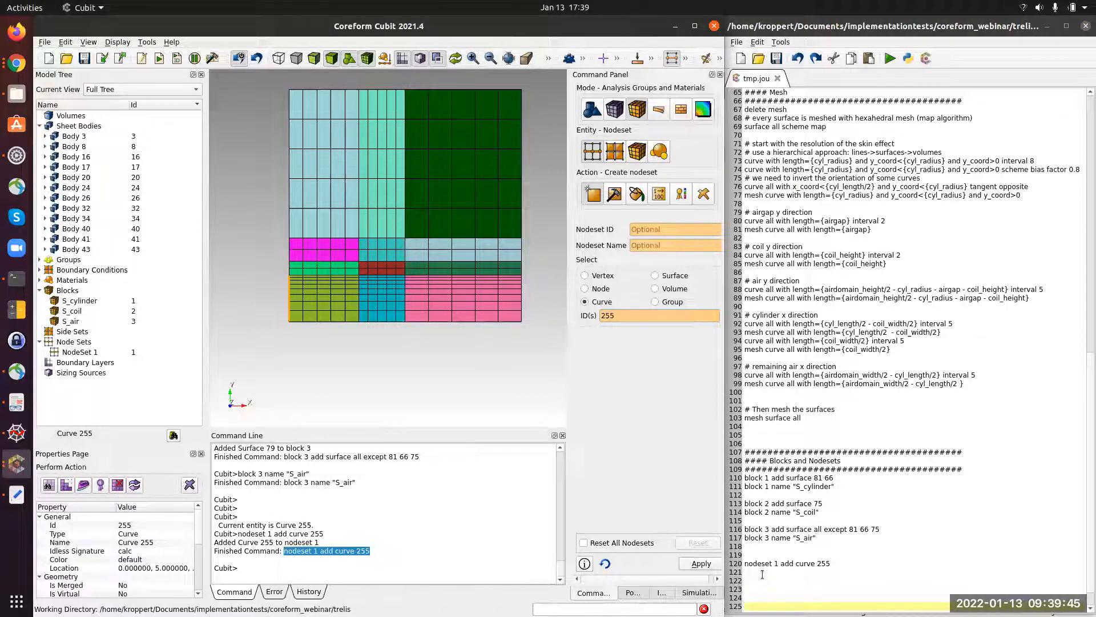
Step: Replace the journal's nodeset line with the prepared text-editor definitions of nodesets 1 to 9, and execute them from the "L_air_outer_y" naming command onward
key(alt+Tab)
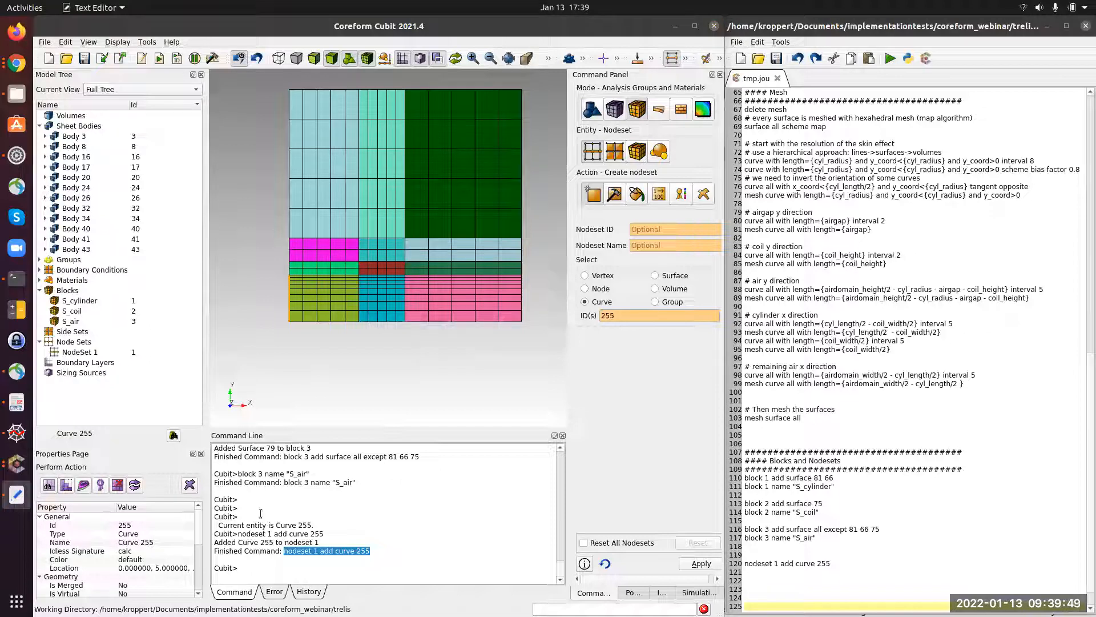
triple_click(782, 563)
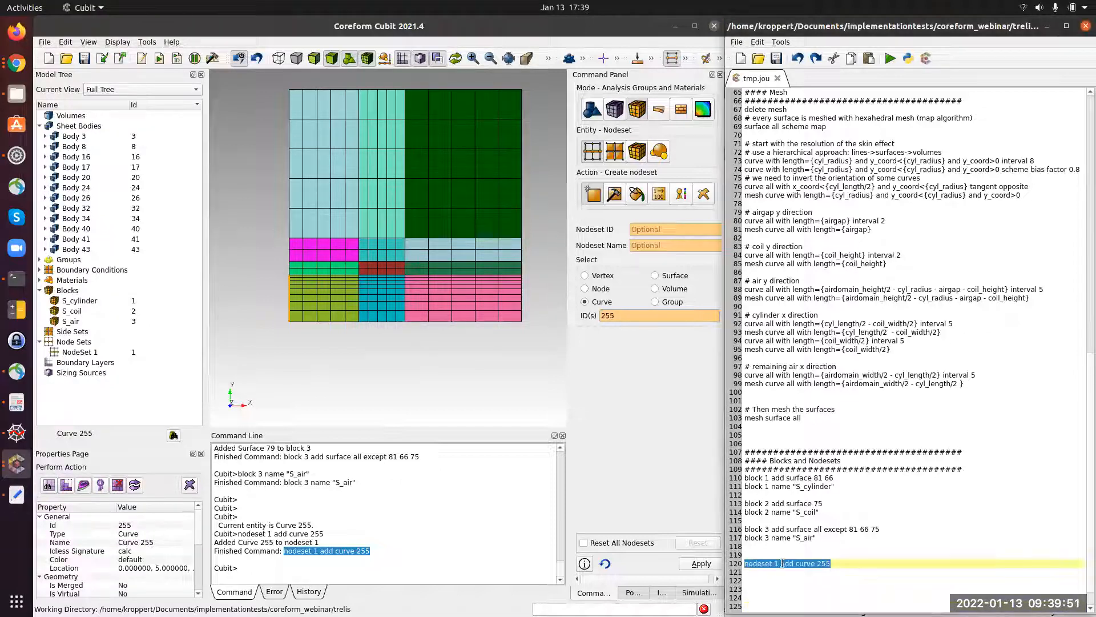
text(nodeset 1 add curve all with x_coord={airdomain_width/2} nodeset 1 name "L_air_outer_y" nodeset 2 add curve all with y_coord={airdomain_height/2} nodeset 2 name "L_air_outer_x"  nodeset 3 add curve all with y_coord=0 nodeset 3 name "L_symmetry_y"  nodeset 4 add curve all with x_coord=0 nodeset 4 name "L_symmetry_x"  nodeset 5 add curve 255 nodeset 5 name "L_eval"  nodeset 6 add curve 211 nodeset 6 name "L_cyl_face"  nodeset 7 add curve 49 250 nodeset 7 name "L_cyl_shell"  nodeset 8 add curve 255 nodeset 8 name "L_symm_face"  nodeset 9 add curve 256 210 nodeset 9 name "L_symm_axis")
scroll(767, 311, down, 3)
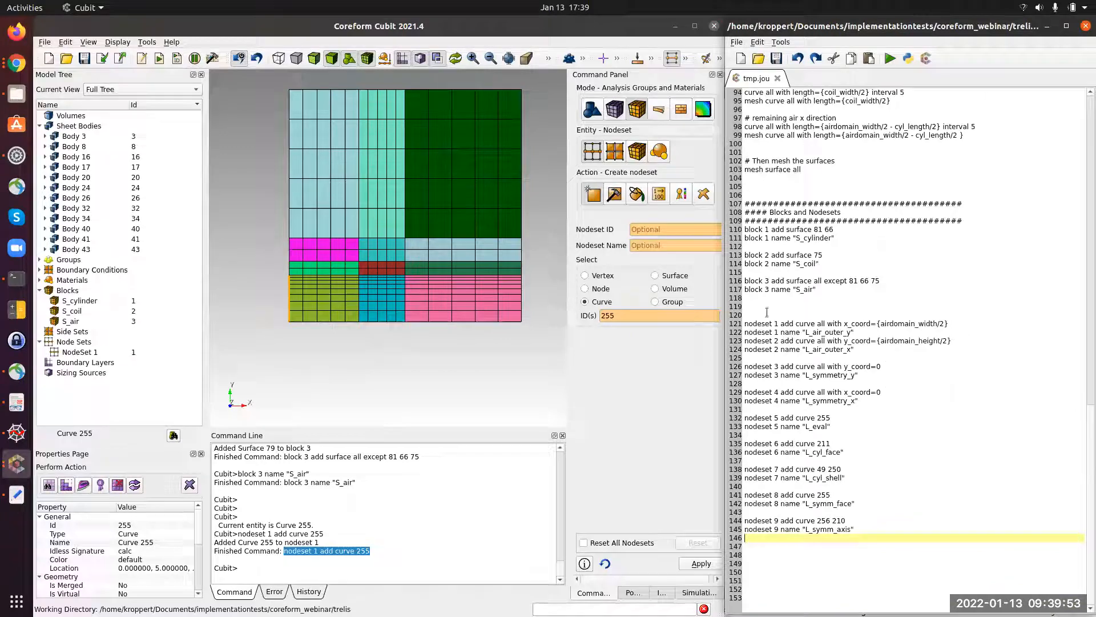
drag(745, 330, 908, 537)
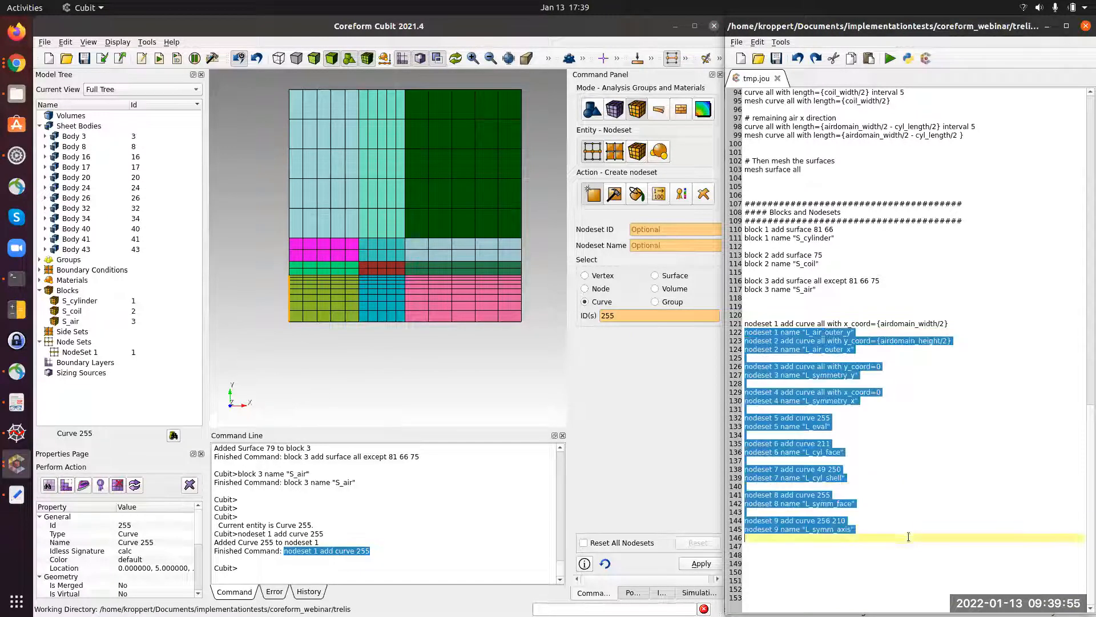
middle_click(425, 501)
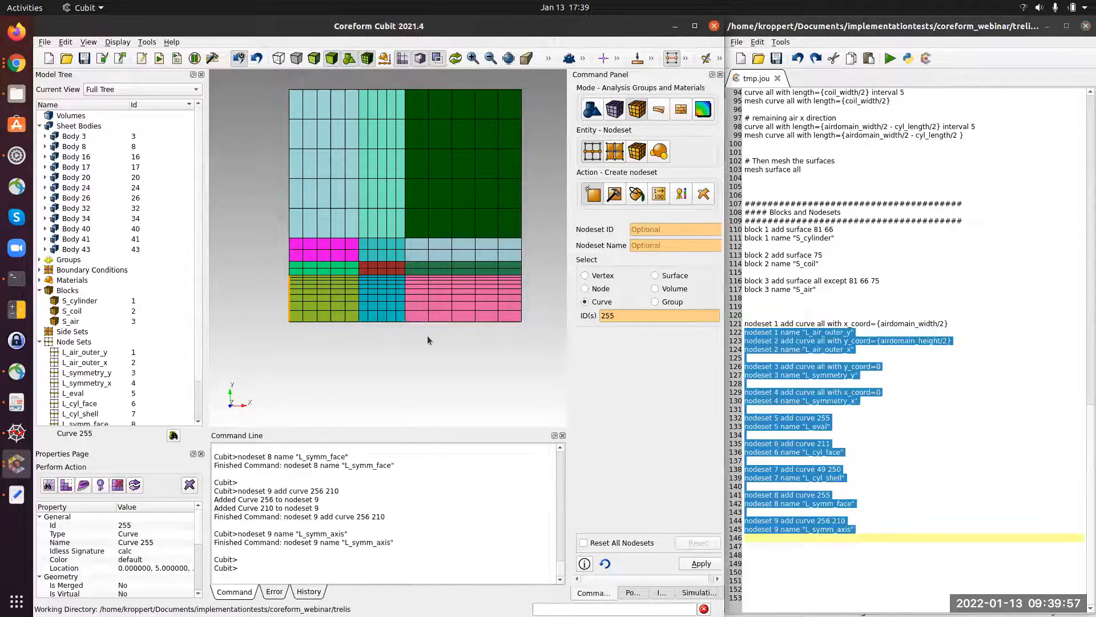
Step: Highlight nodesets L_air_outer_y, L_air_outer_x, L_symmetry_y, L_symmetry_x and L_cyl_face in turn to check their locations on the mesh
scroll(71, 337, down, 2)
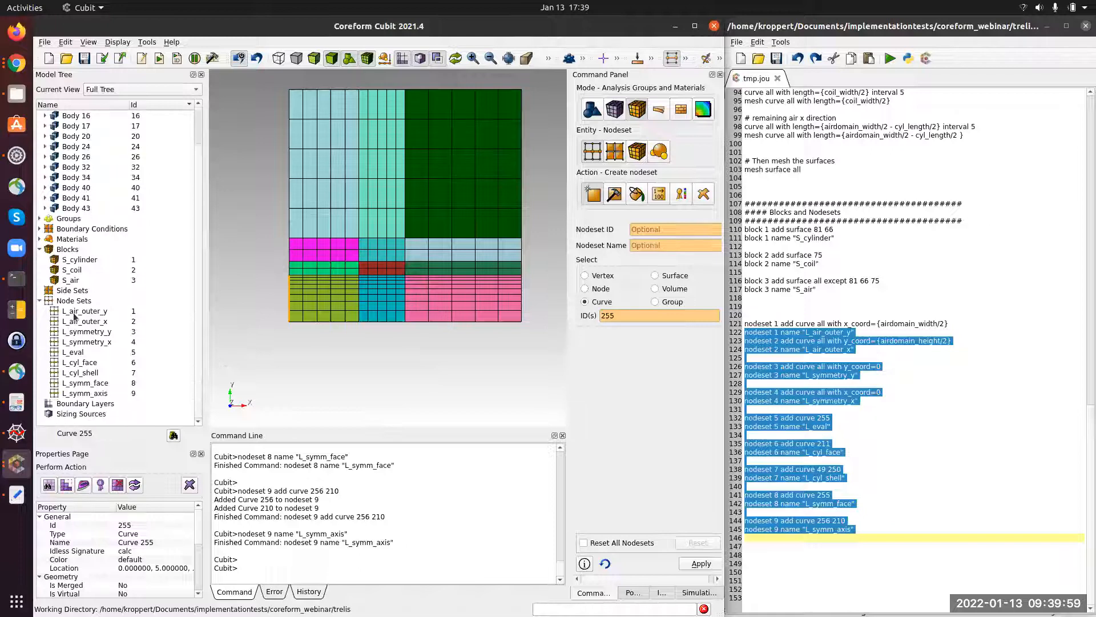
click(75, 313)
click(76, 321)
click(80, 333)
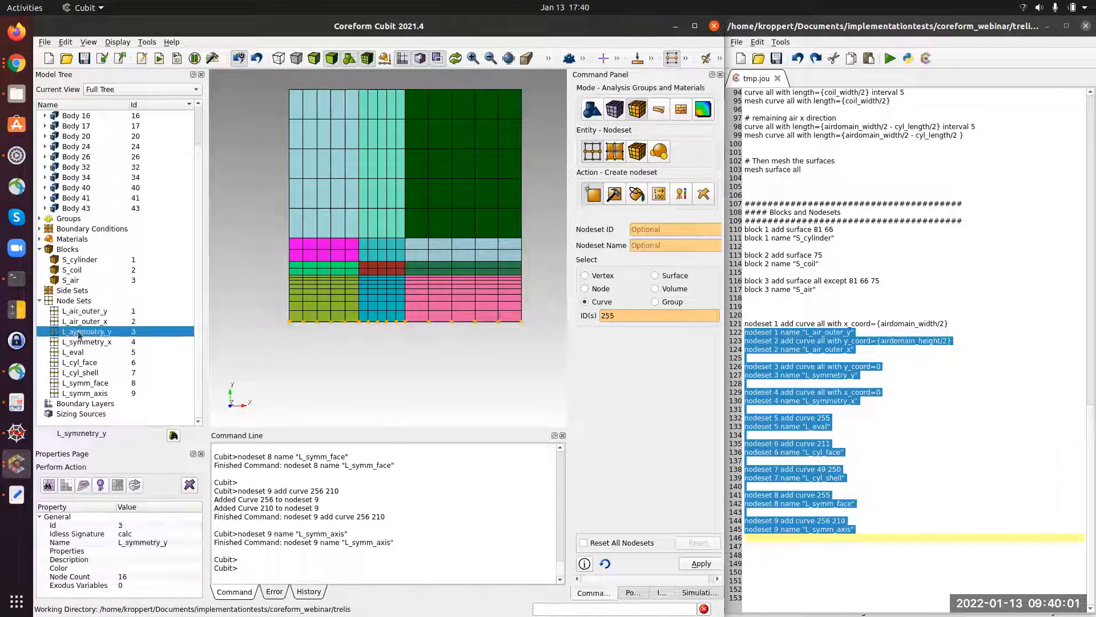
click(80, 342)
click(80, 361)
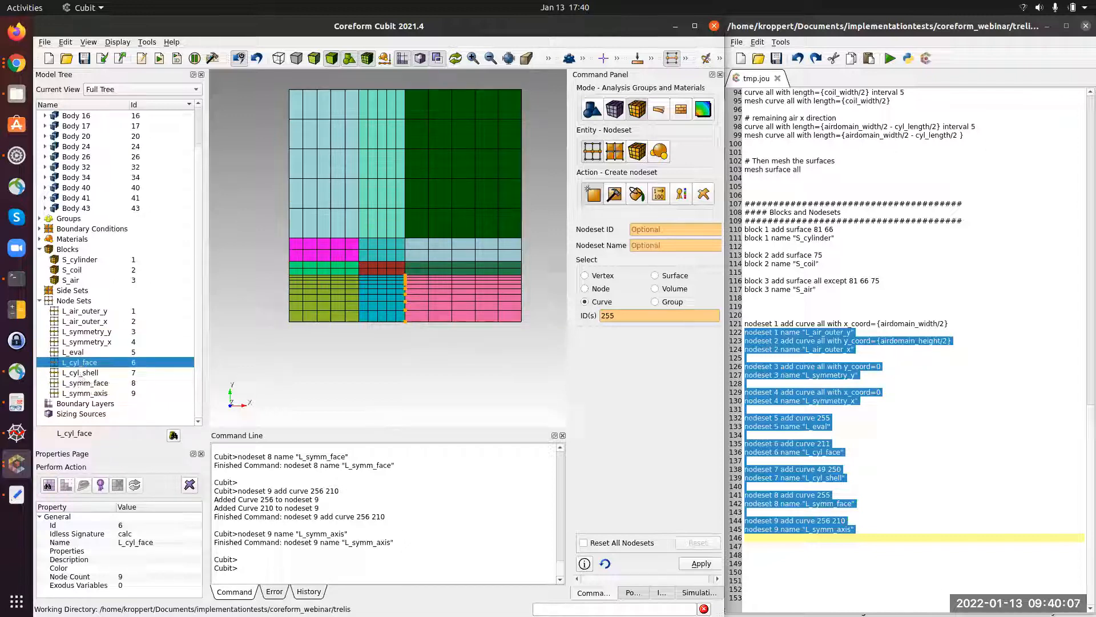
click(728, 543)
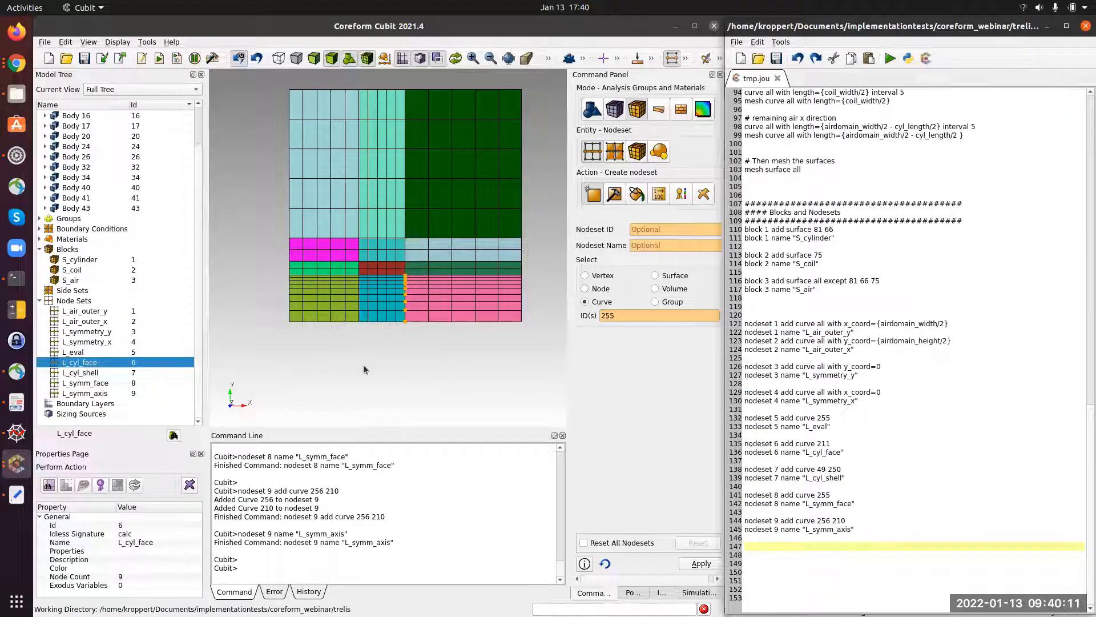
Step: Examine the computation domain sketch in the presentation PDF to compare its orientation with the mesh, and return to Cubit
scroll(364, 368, down, 1)
click(17, 494)
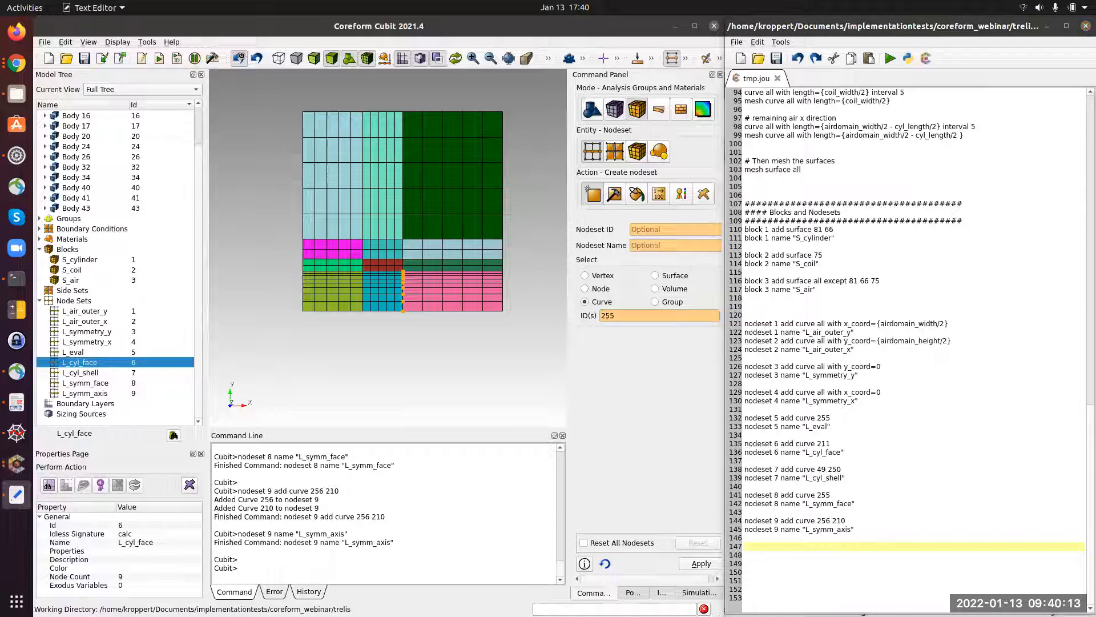
click(17, 403)
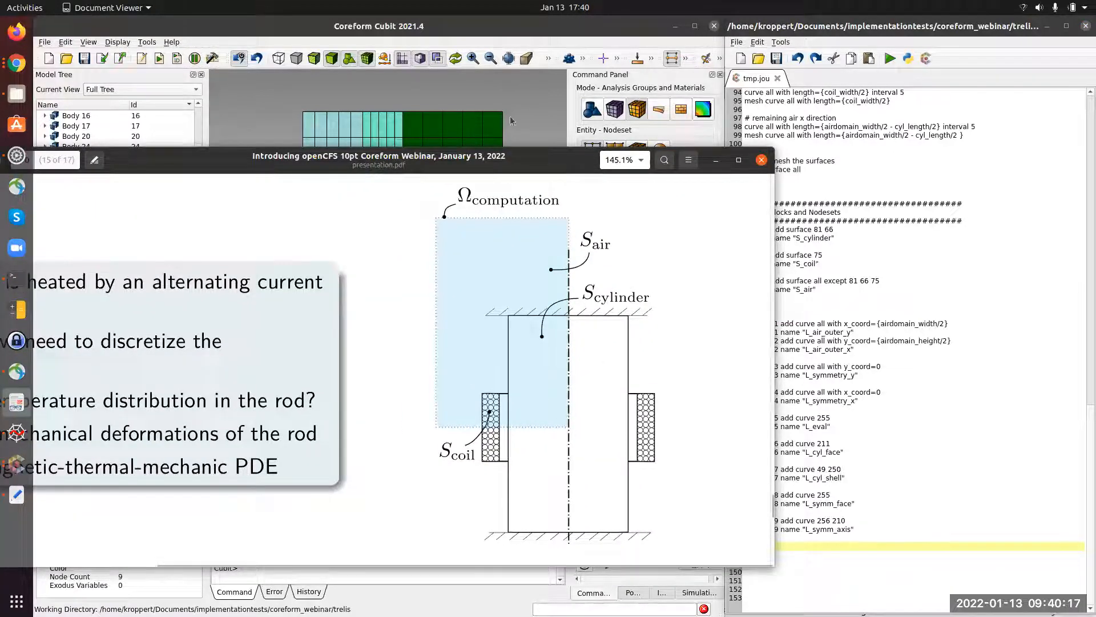
click(527, 114)
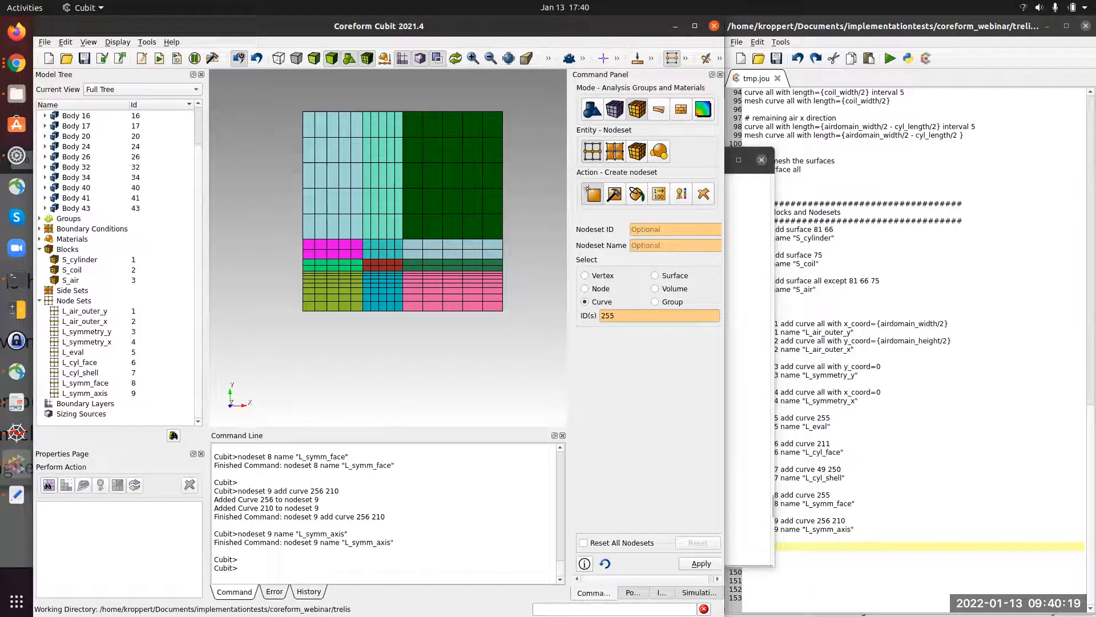
Step: Add the journal command "rotate surface all angle 90 about z include_merged" and execute it
key(alt+Tab)
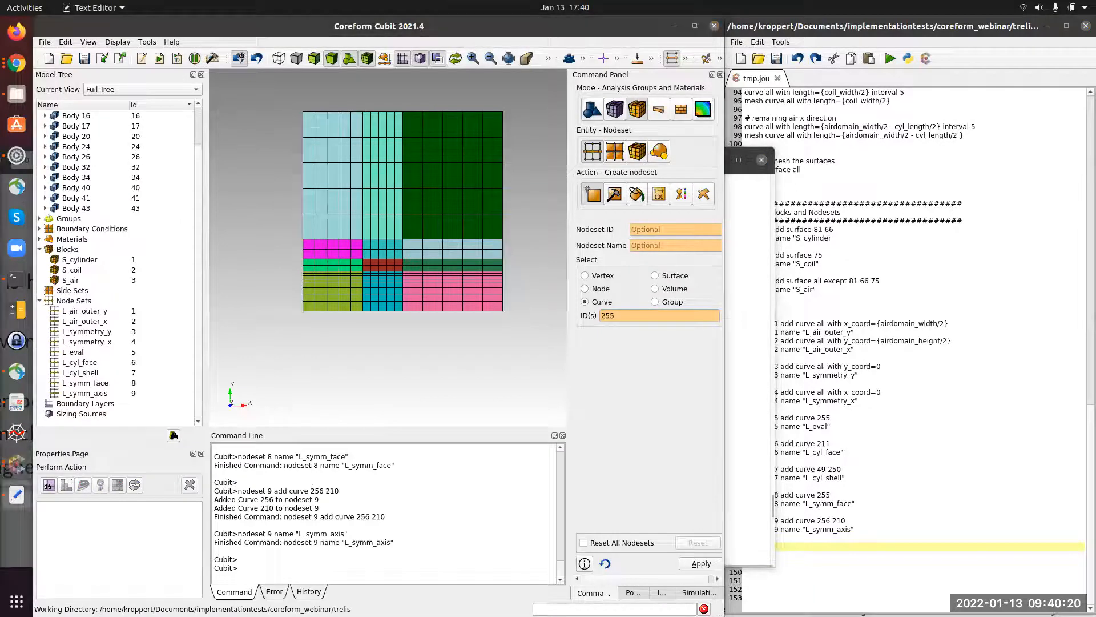
click(825, 552)
text(rotate surface all angle 90 about z include_merged)
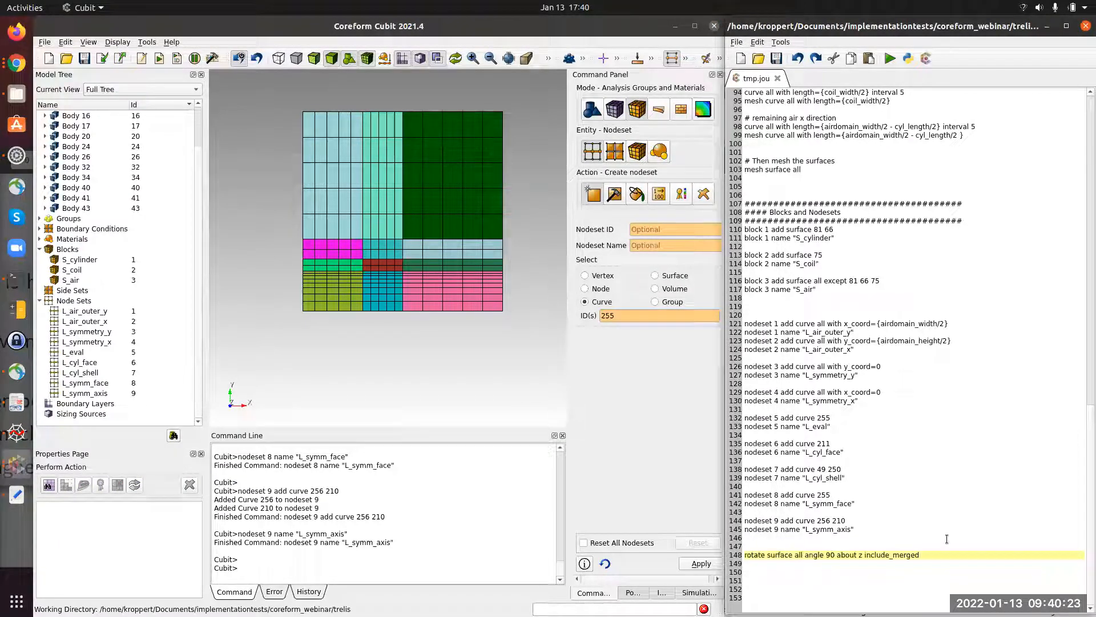
click(491, 539)
text(rotate surface all angle 90 about z include_merged)
key(Return)
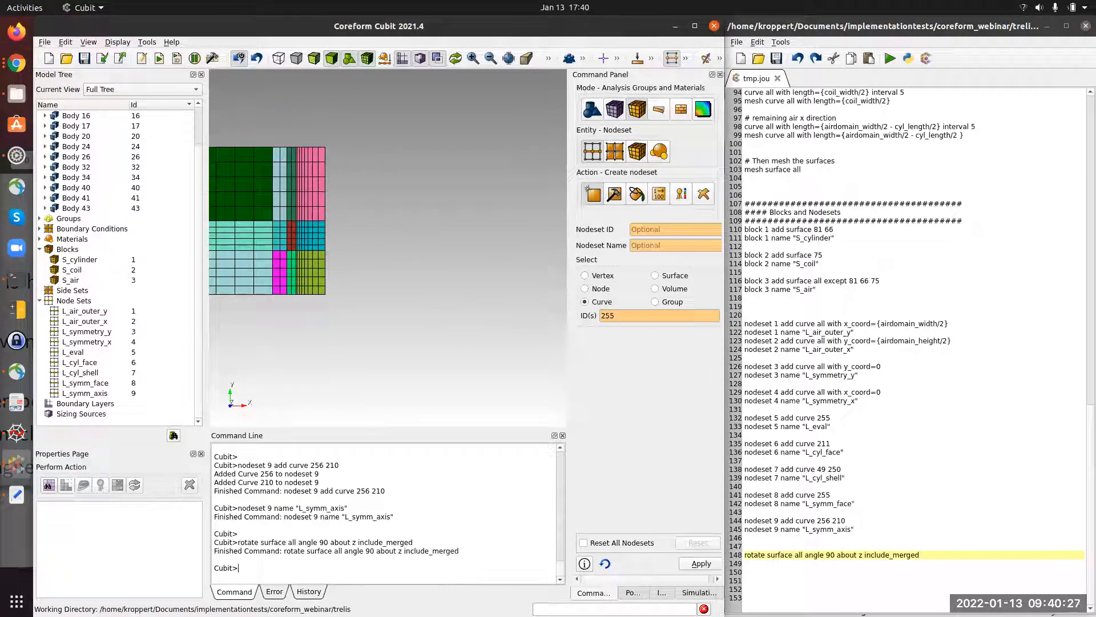
Step: Scale all surfaces uniformly by a factor of 1e-3 and fit the model in the view
click(592, 108)
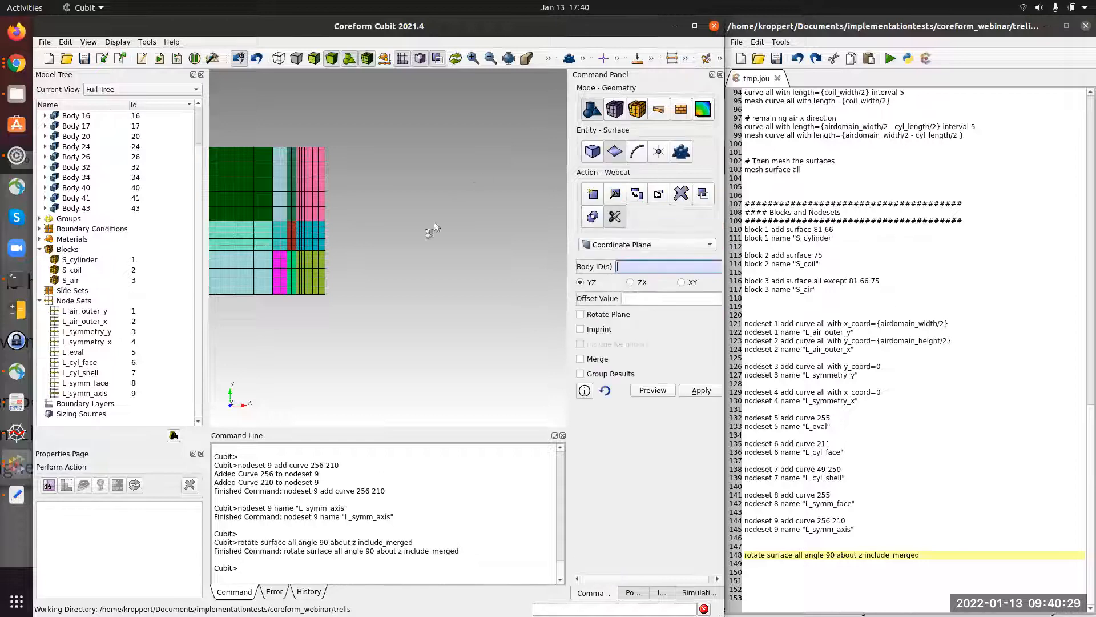
click(637, 194)
click(632, 244)
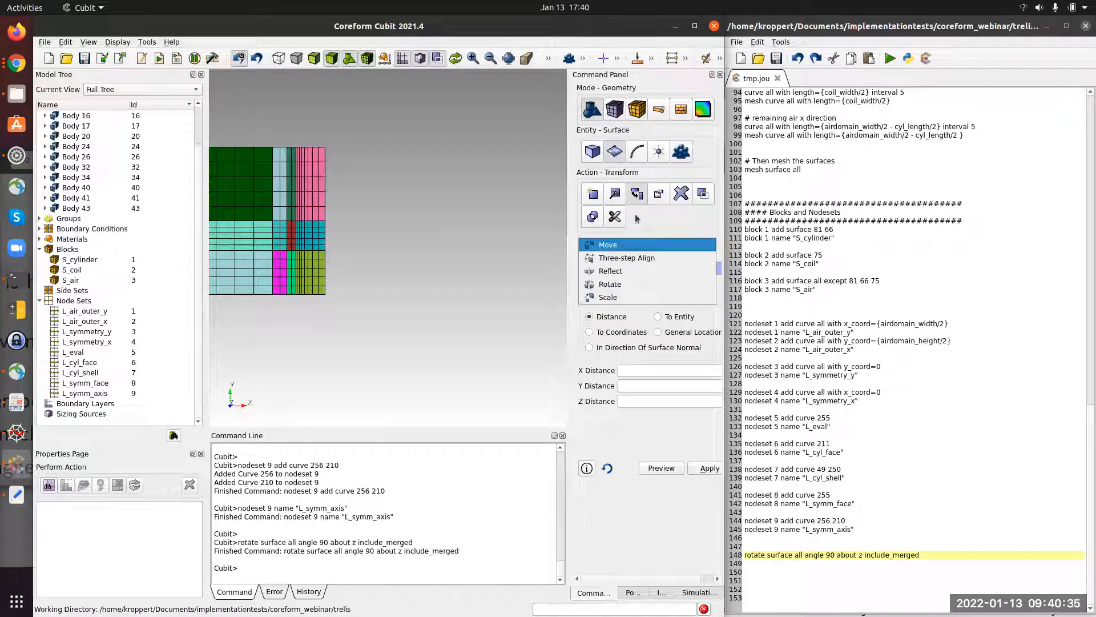
click(615, 297)
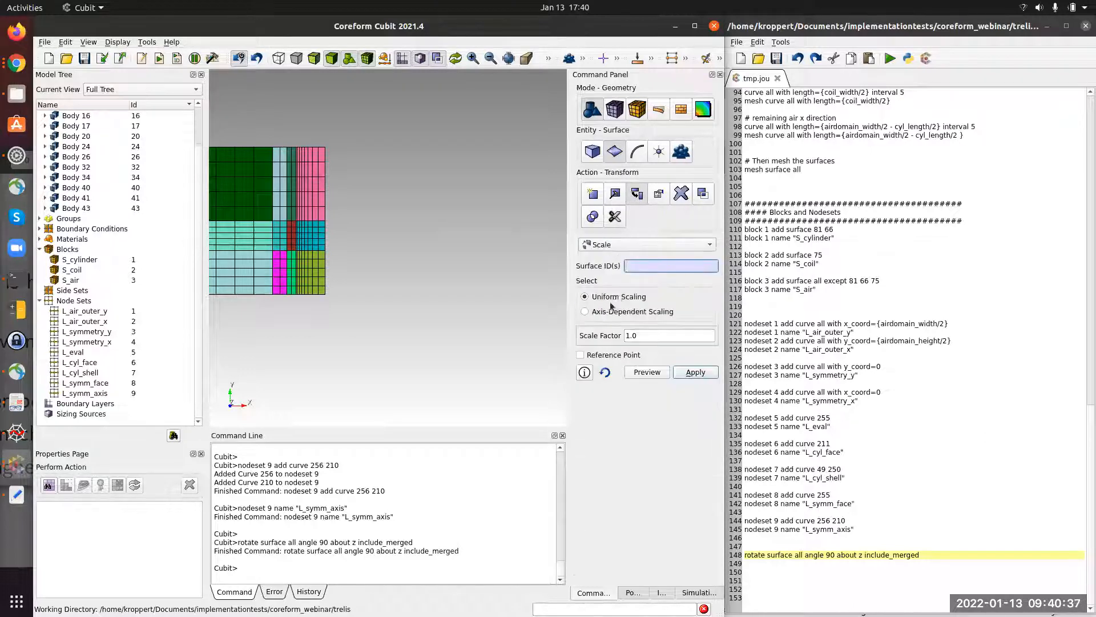
drag(638, 335, 620, 338)
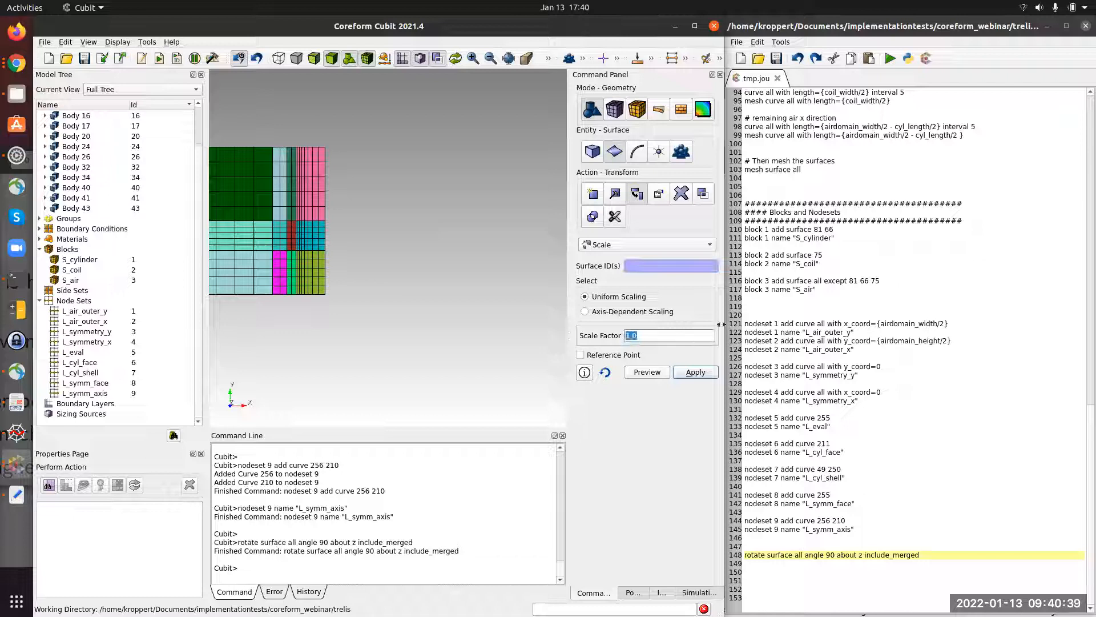
text(1e-3)
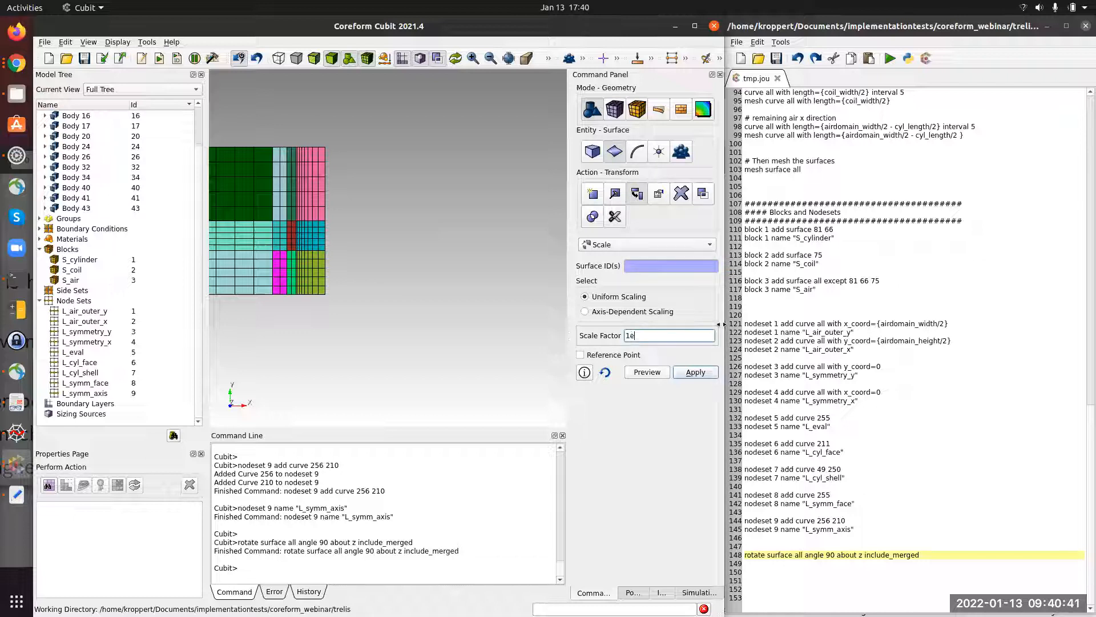
click(701, 262)
text(all)
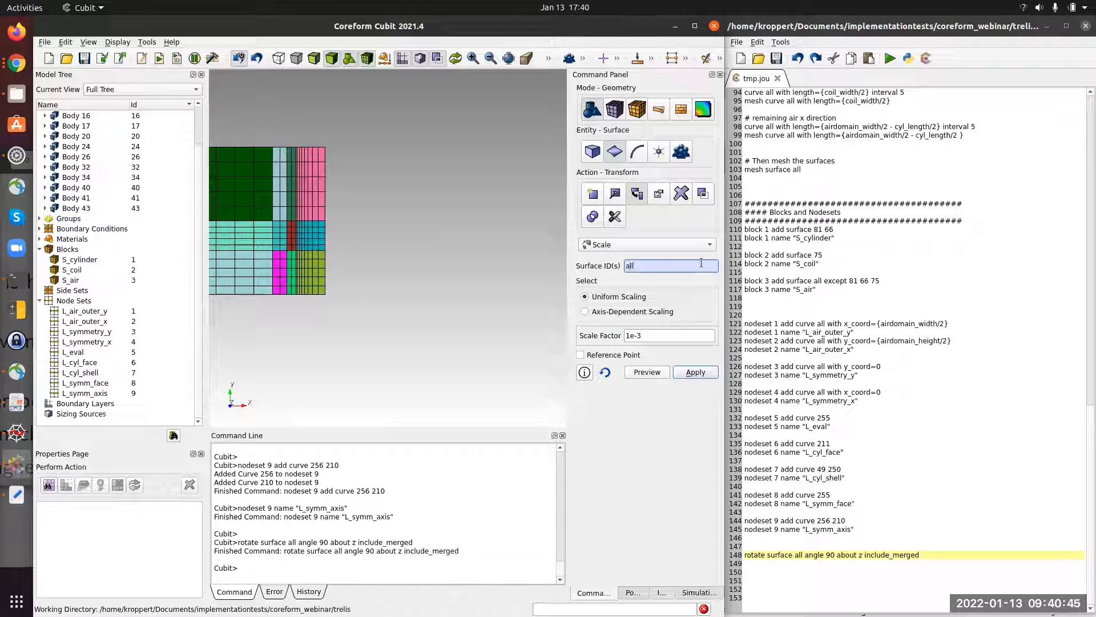
click(695, 372)
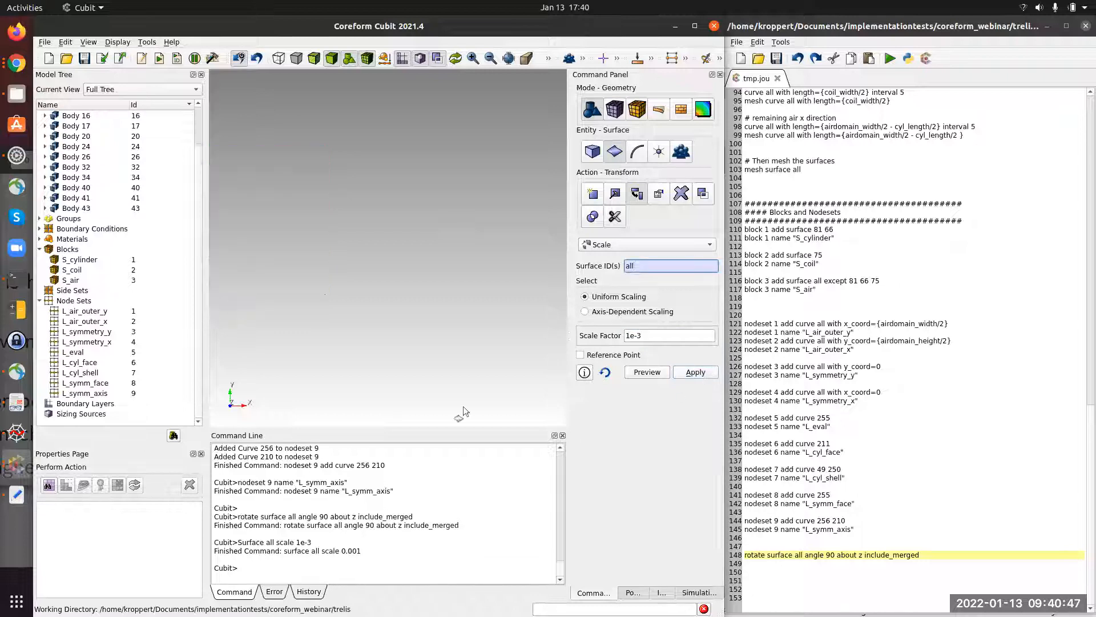
click(508, 58)
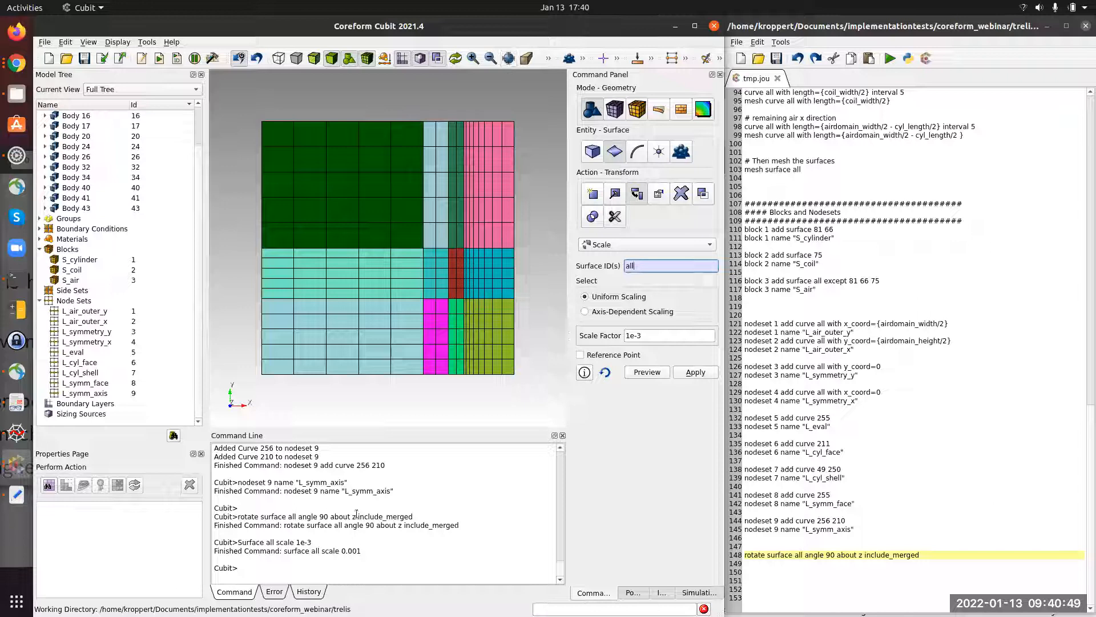
Step: Copy the executed command "surface all scale 0.001" into the journal below the rotation command
drag(282, 550, 371, 552)
key(super+c)
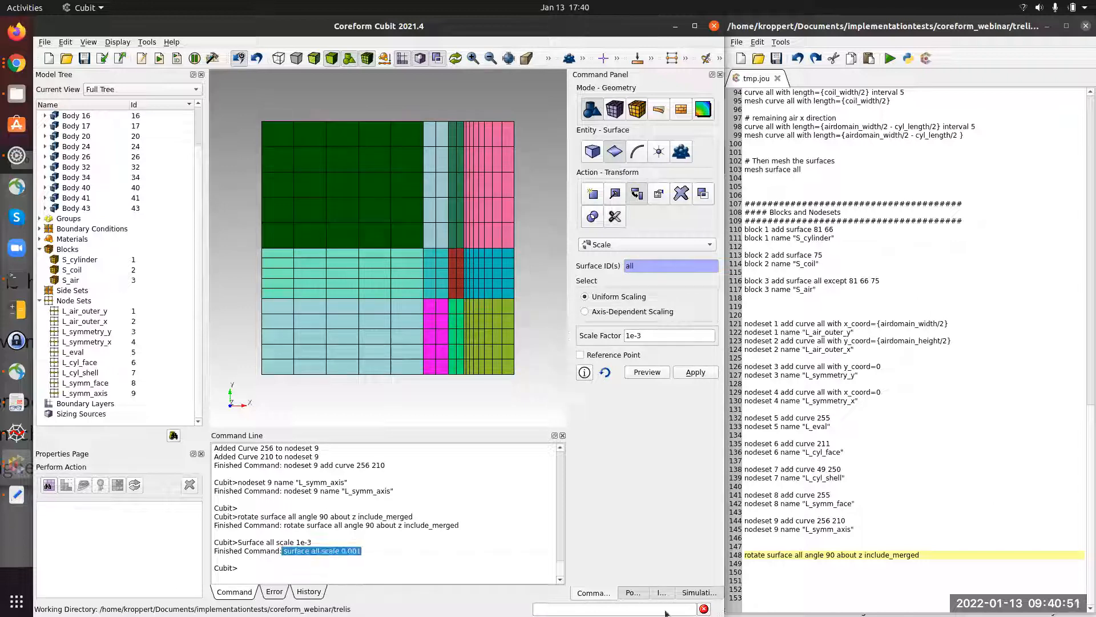
click(840, 572)
middle_click(840, 573)
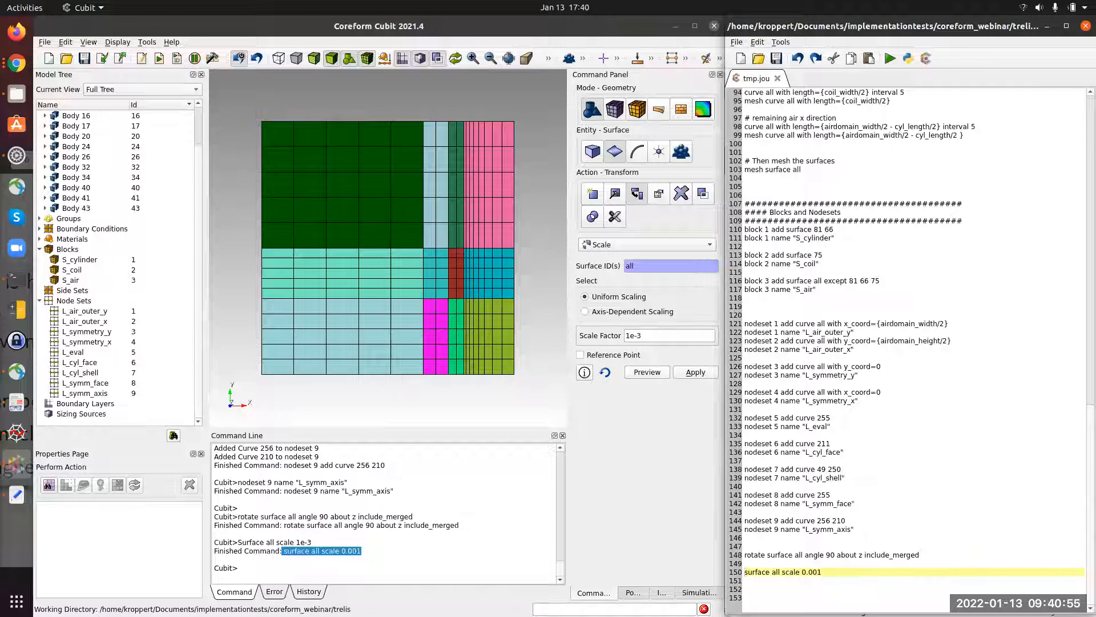
Step: Add the export command export ansys cdb "eddy_quarter.cdb" overwrite to the journal after the scaling command
key(alt+Tab)
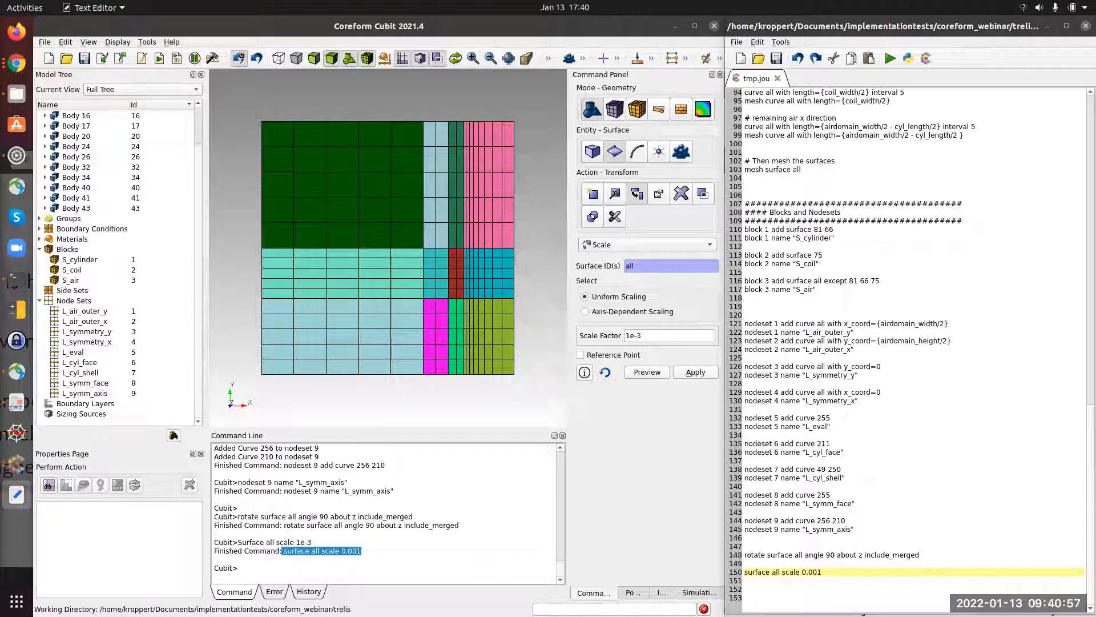
click(752, 581)
text(export ansys cdb "eddy_quarter.cdb" overwrite)
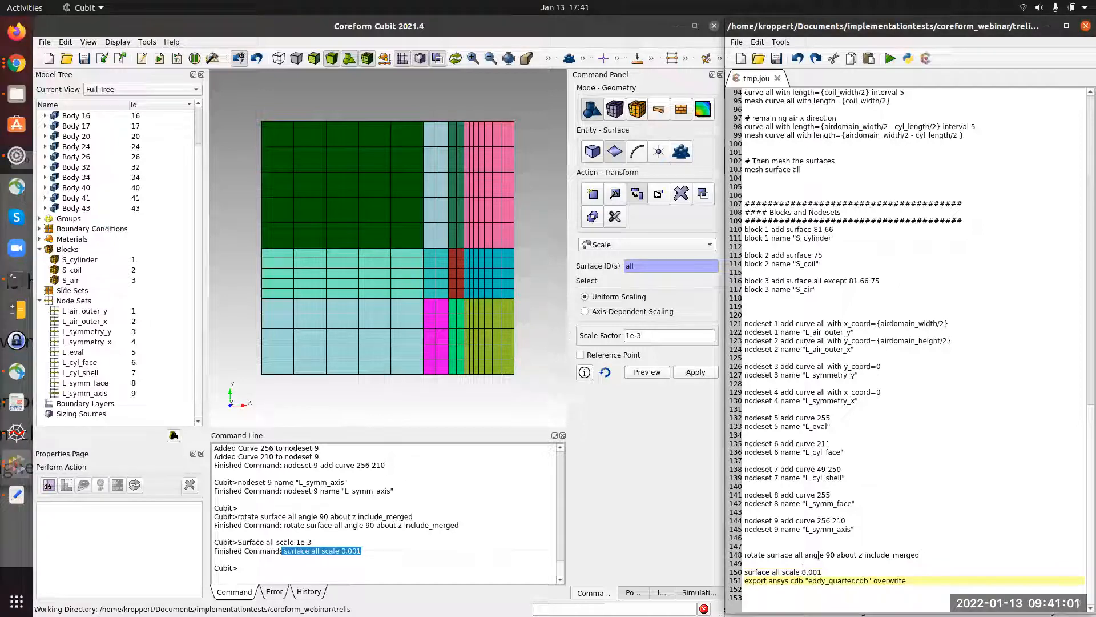
Step: Execute export ansys cdb "eddy_quarter.cdb" overwrite in the Cubit command line
click(443, 561)
text(export ansys cdb "eddy_quarter.cdb" overwrite)
key(Return)
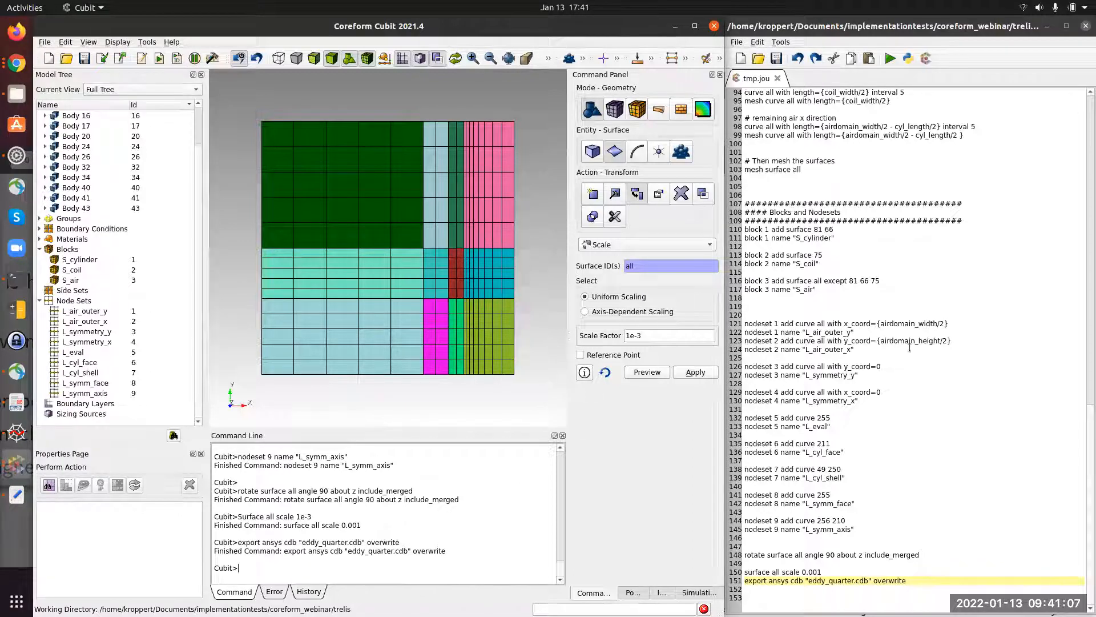
click(974, 411)
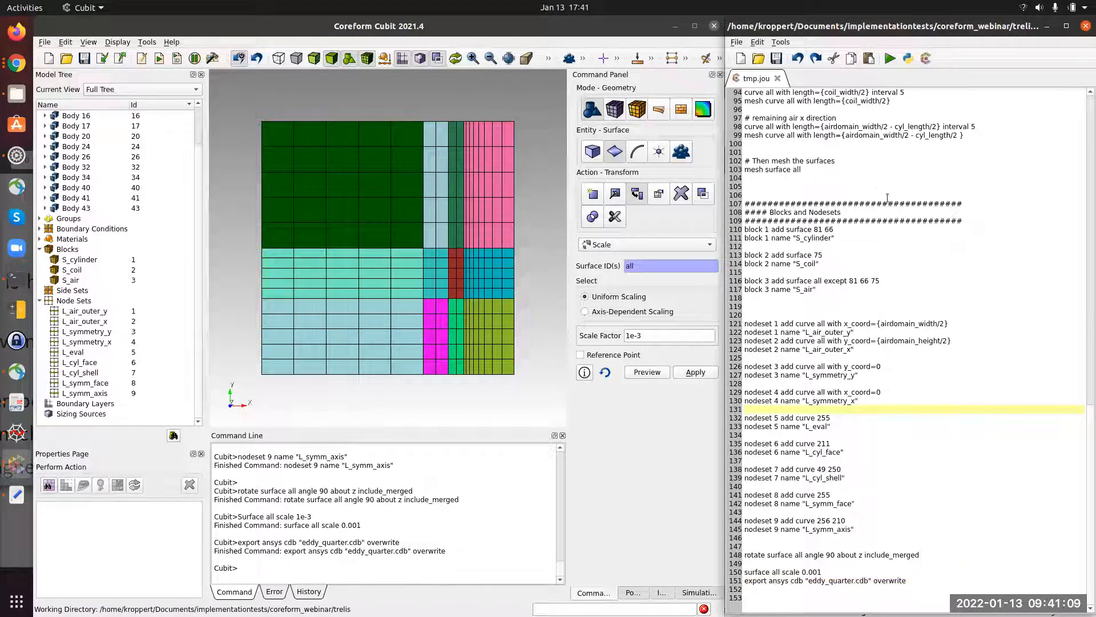
click(908, 194)
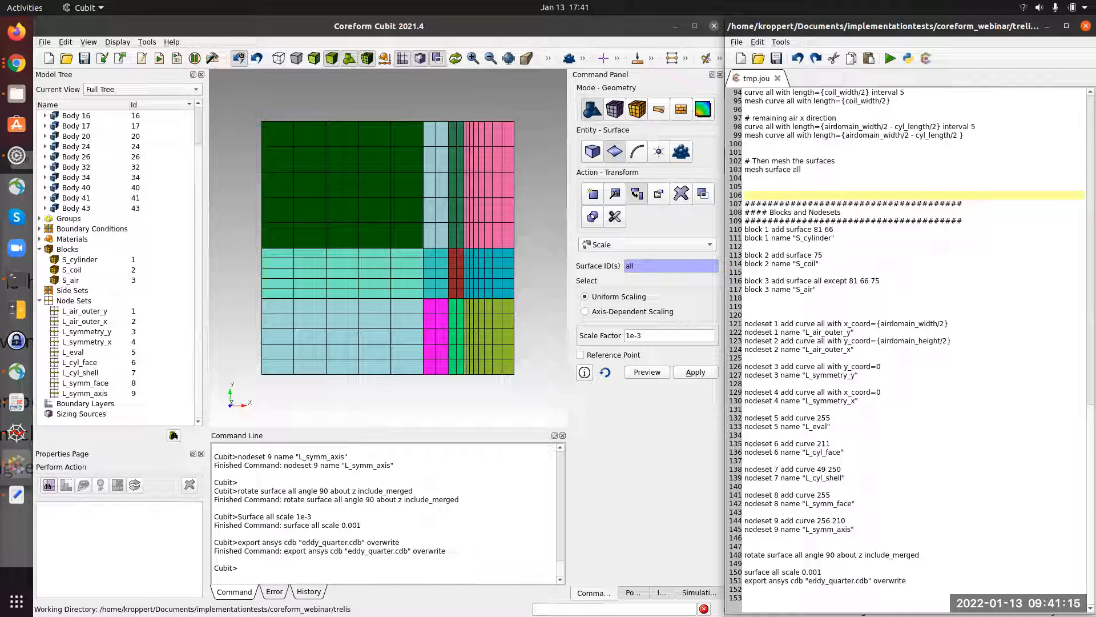
Step: Switch to the Terminal session in the coreform_webinar/openCFS folder and list its files
click(18, 280)
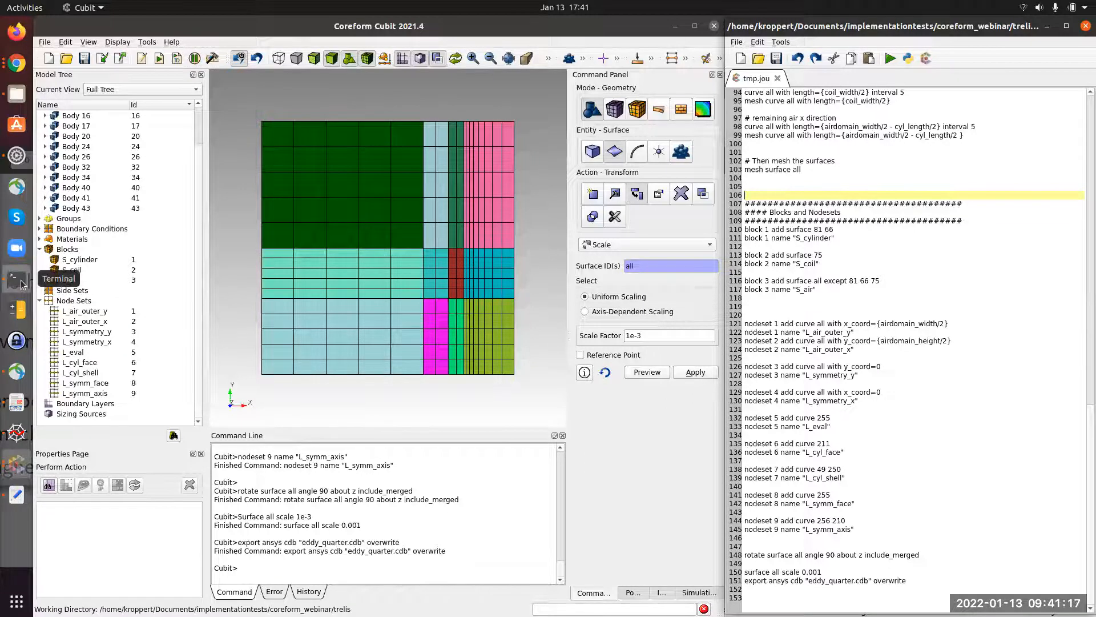
click(1027, 158)
click(511, 231)
key(ctrl+Page_Down)
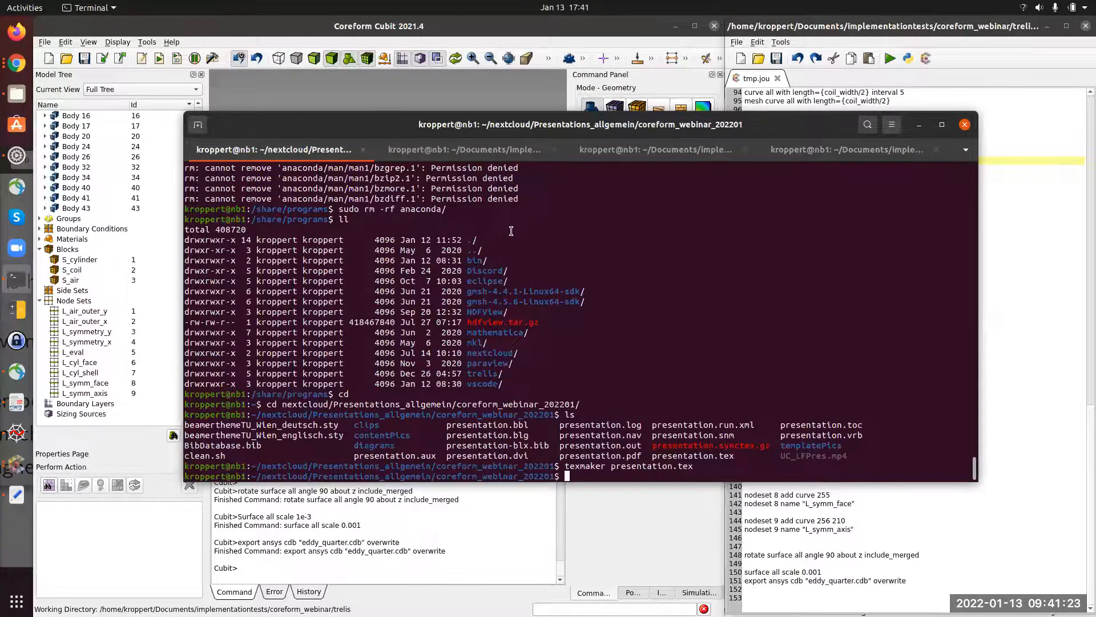
key(ctrl+Page_Down)
text(ls)
key(Return)
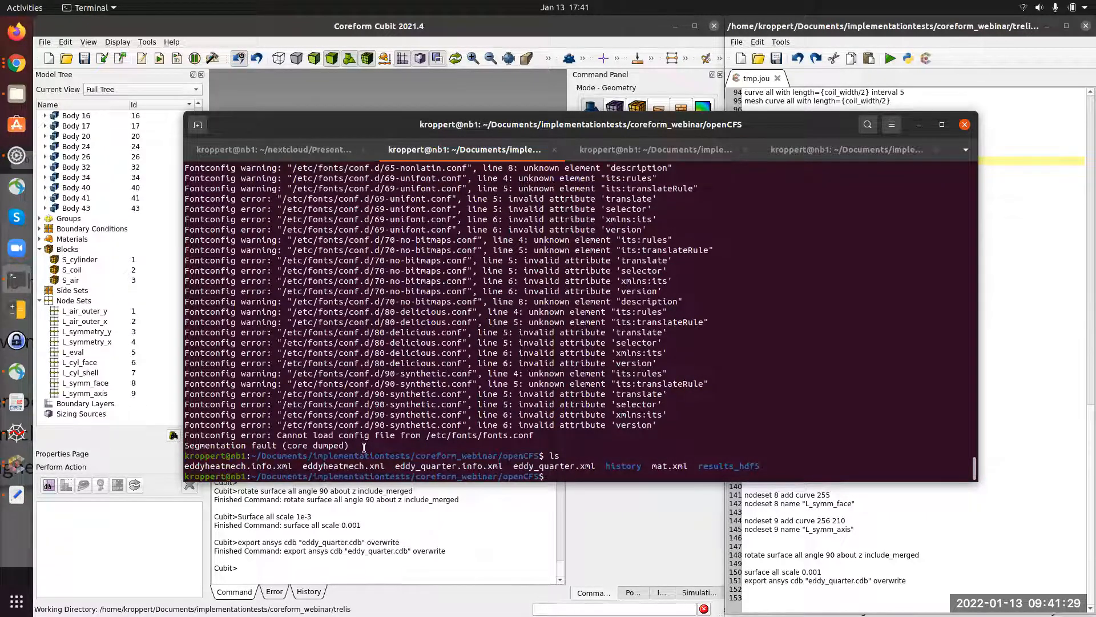
Step: Run the openCFS simulation with the command cfs eddyheatmech
text(cfs eddy)
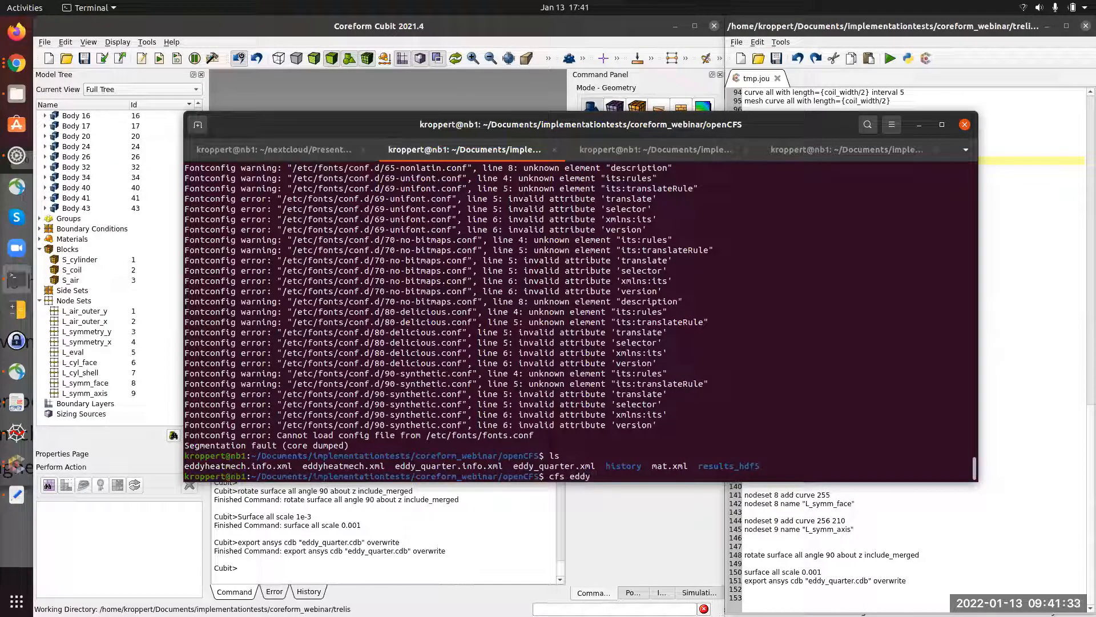
text(h)
key(Tab)
key(BackSpace)
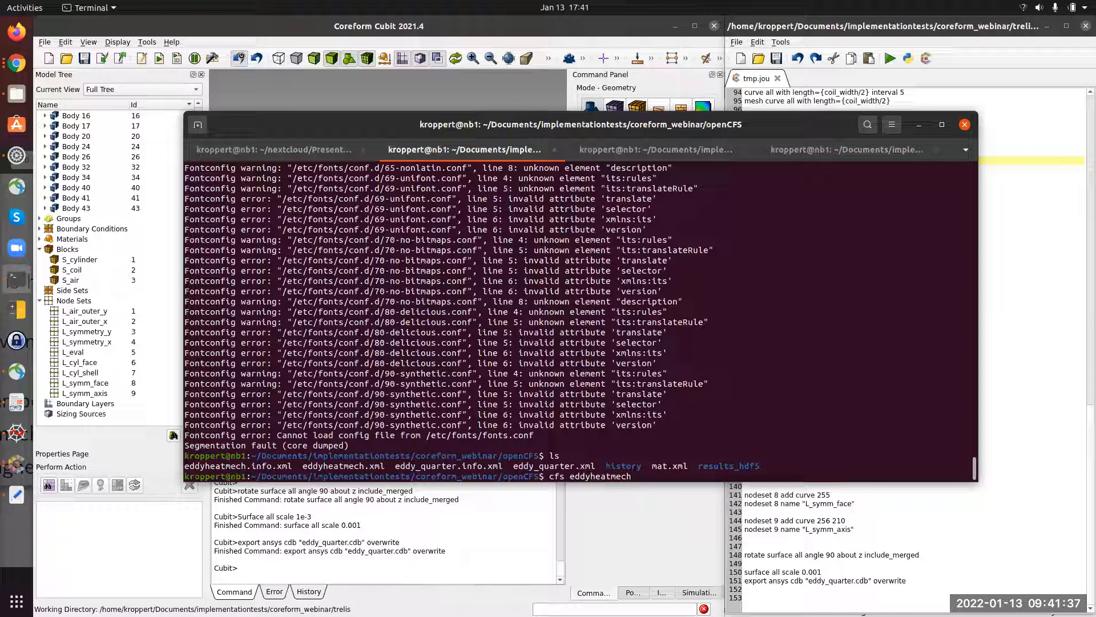
key(Return)
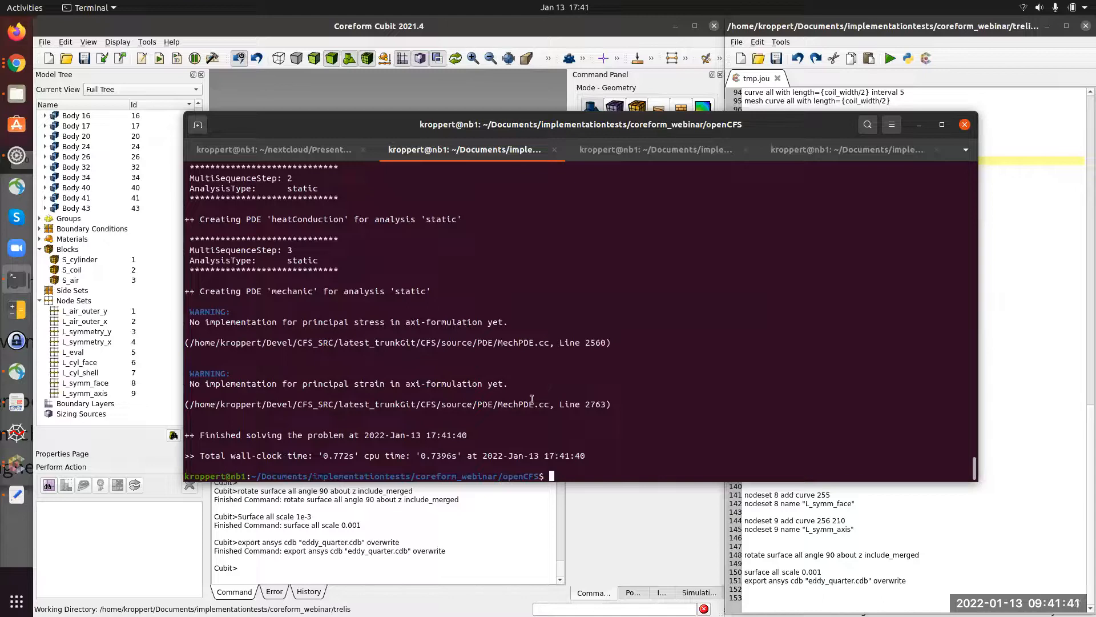
Step: Open the simulation result eddyheatmech.cfs from the results_hdf5 folder in ParaView using the terminal
text(paraview results_hdf5/eddy)
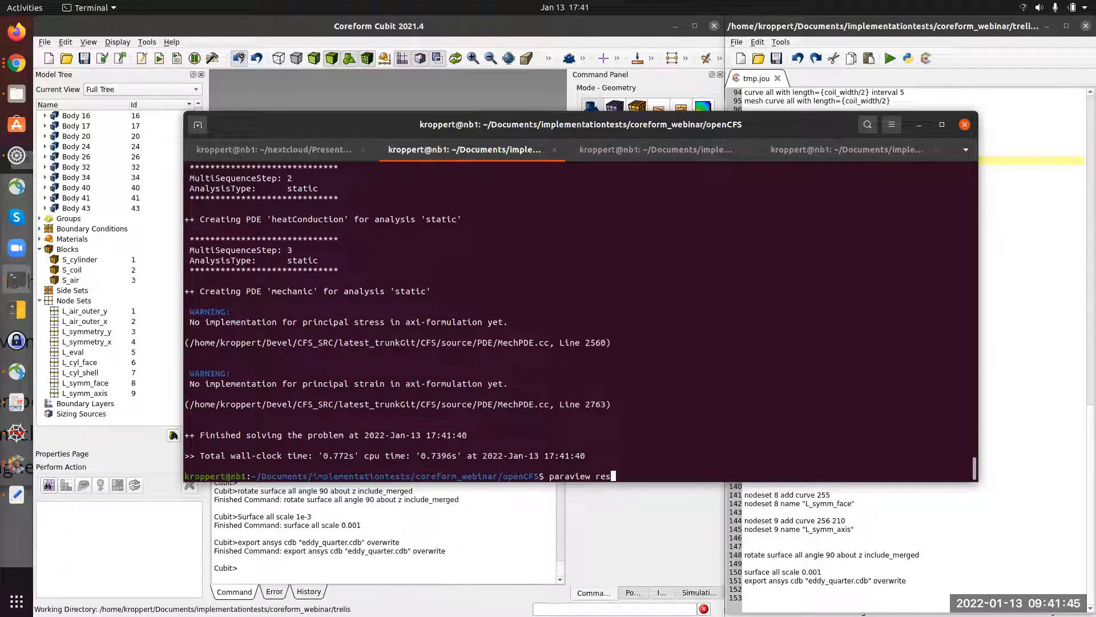
key(Return)
key(ctrl+c)
key(ctrl+c)
key(Up)
key(Tab)
key(Return)
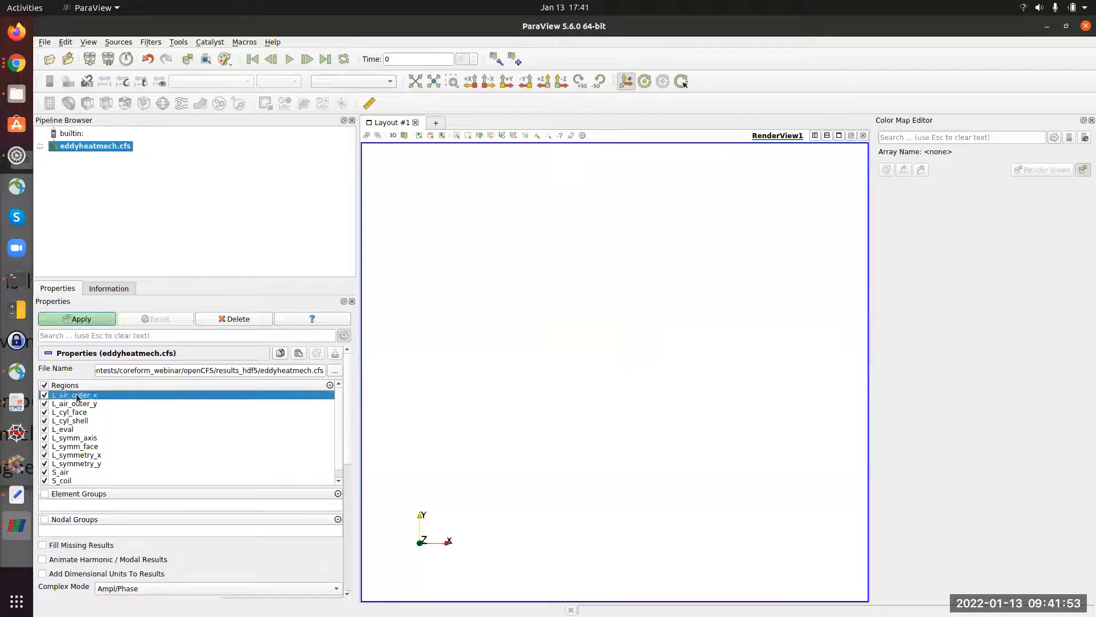
Step: Load only the S_air, S_coil and S_cylinder regions by disabling all L_ regions, with analysis step 1
shift+click(80, 463)
click(46, 464)
scroll(92, 474, down, 3)
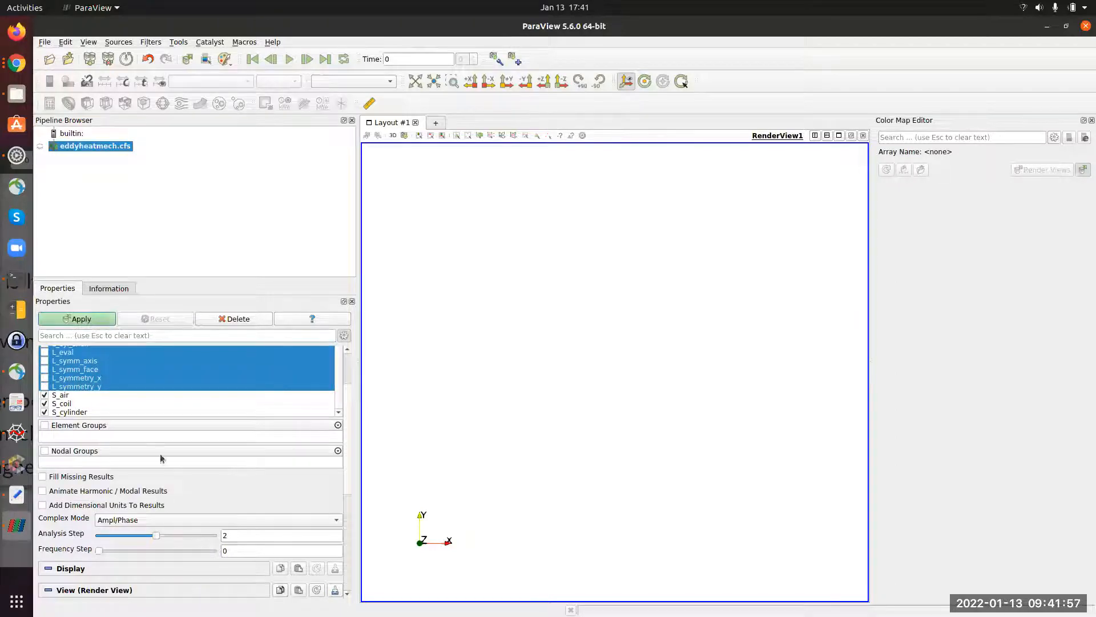
drag(157, 535, 100, 537)
click(87, 319)
Step: Color the result by magEddyCurrentDensityAmpl, inspect it as Surface With Edges, and close ParaView
click(212, 85)
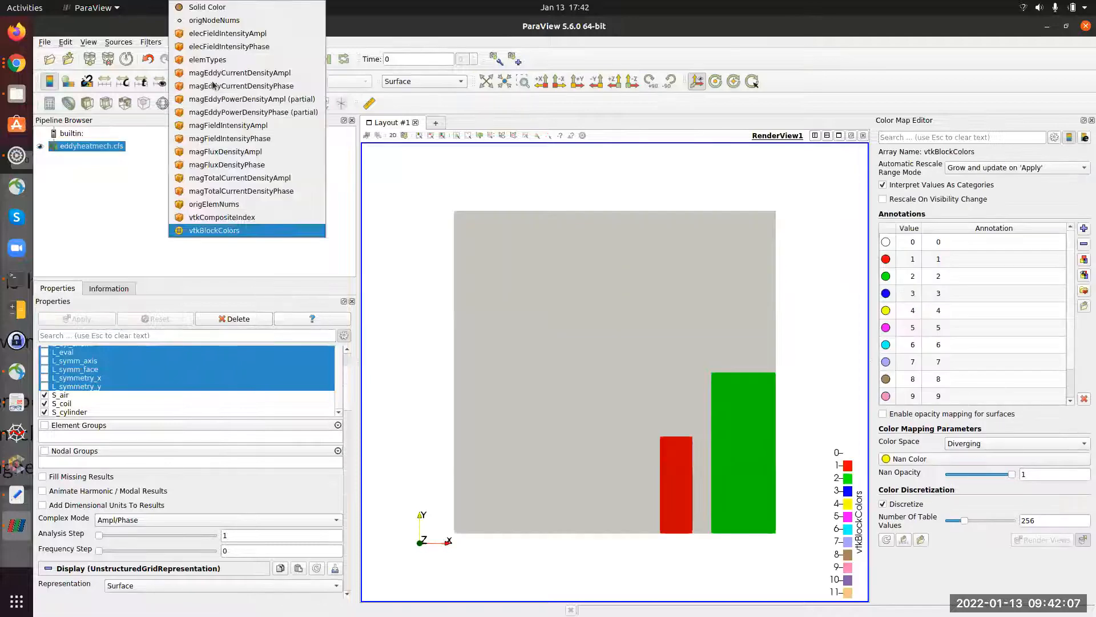
click(240, 73)
scroll(708, 449, down, 2)
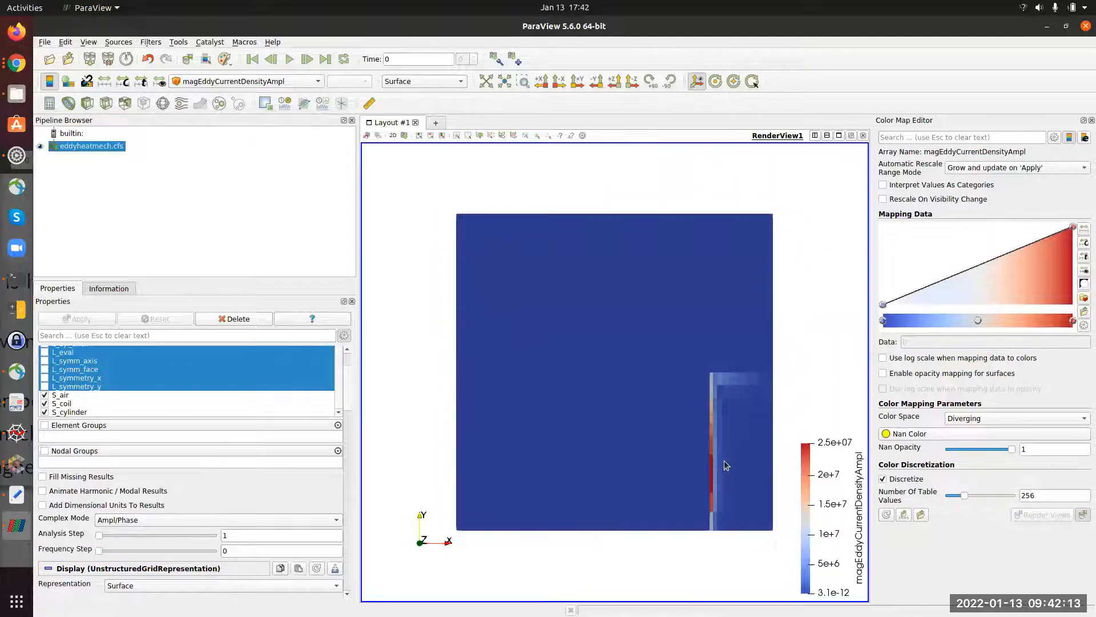
drag(752, 561, 676, 388)
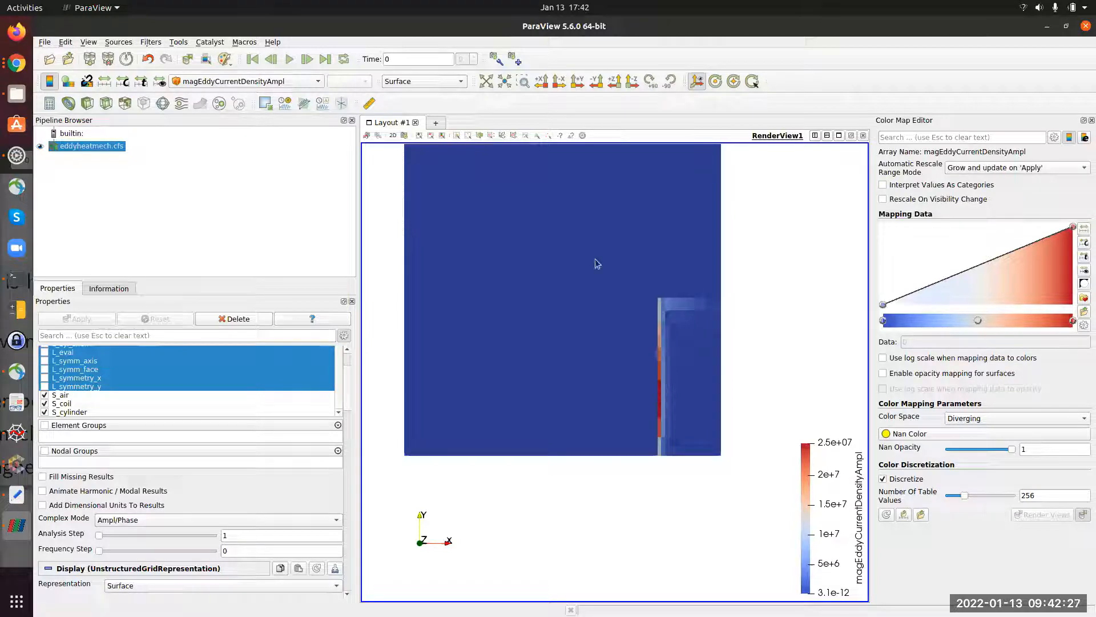
click(438, 83)
click(441, 96)
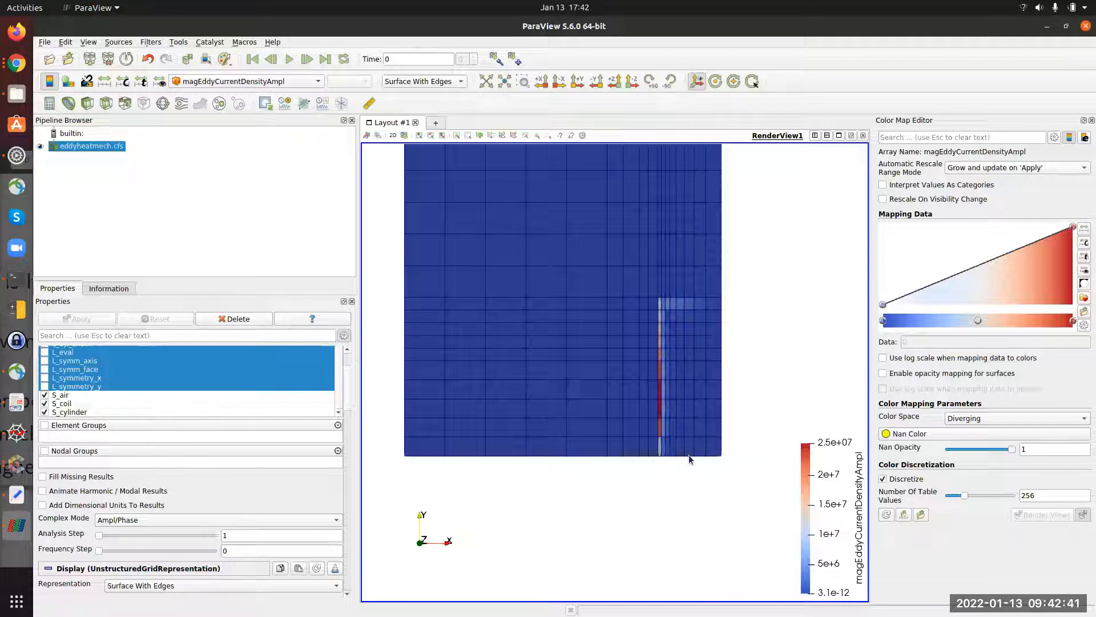
click(1086, 26)
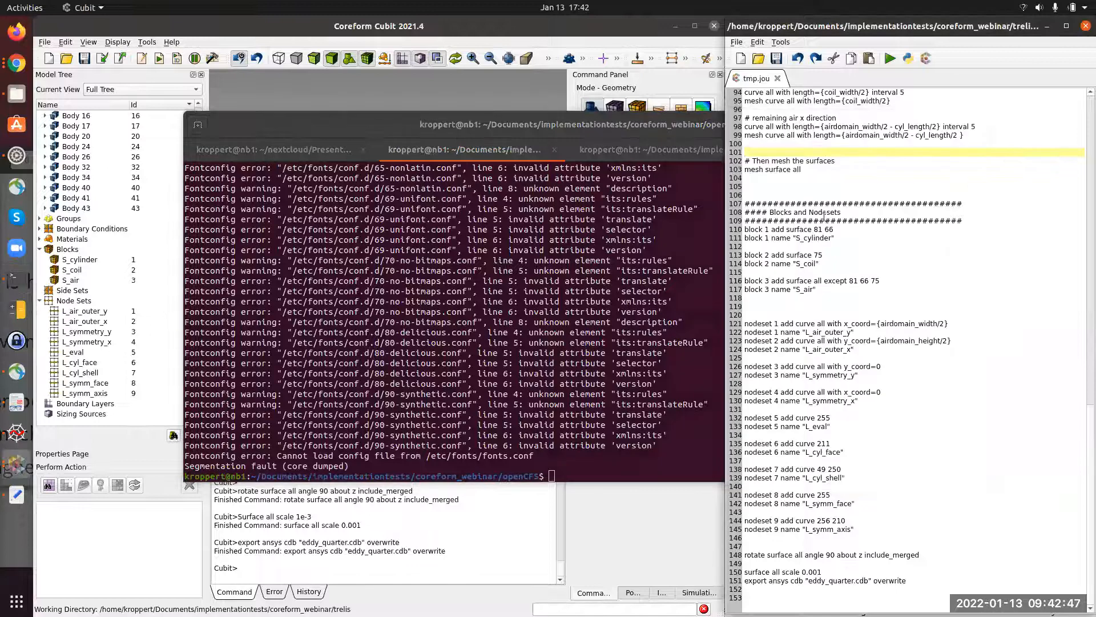
Step: Replace the whole tmp.jou journal with the prepared commented version from the clipboard and run it in Cubit
click(907, 423)
key(ctrl+a)
key(ctrl+v)
click(890, 58)
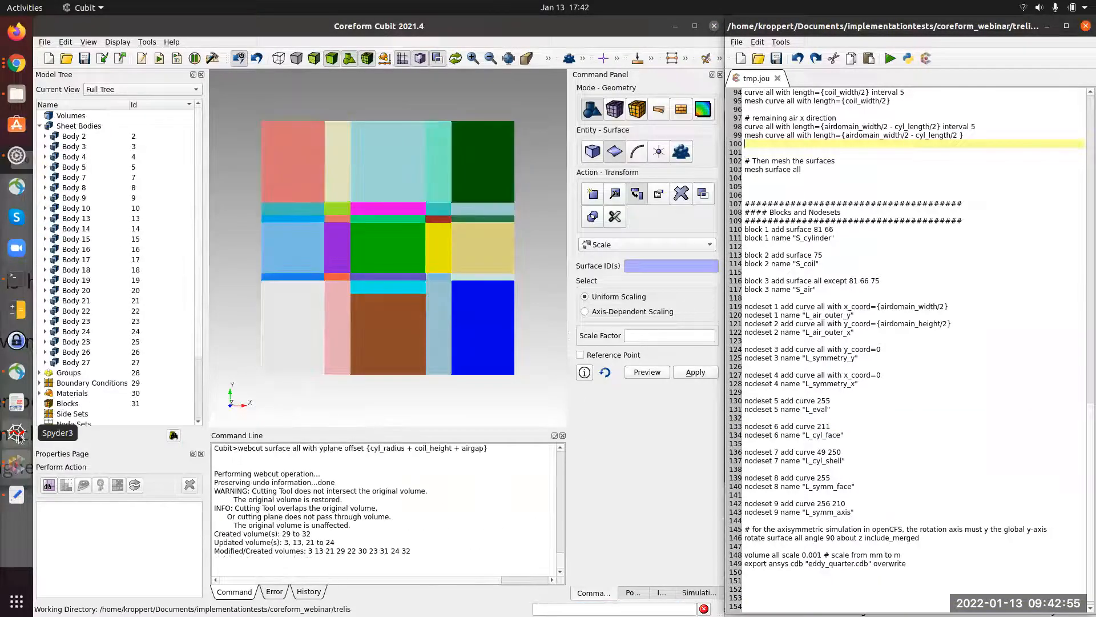
Step: Switch to Spyder, view the tmp.py script, and return to Cubit
click(17, 434)
click(381, 91)
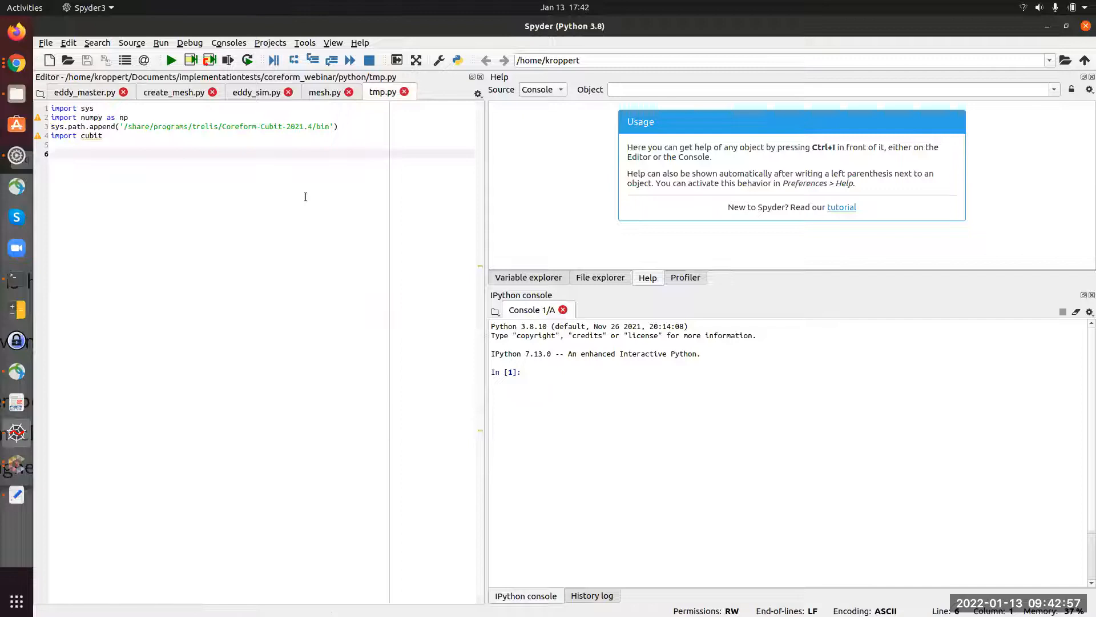
click(1048, 27)
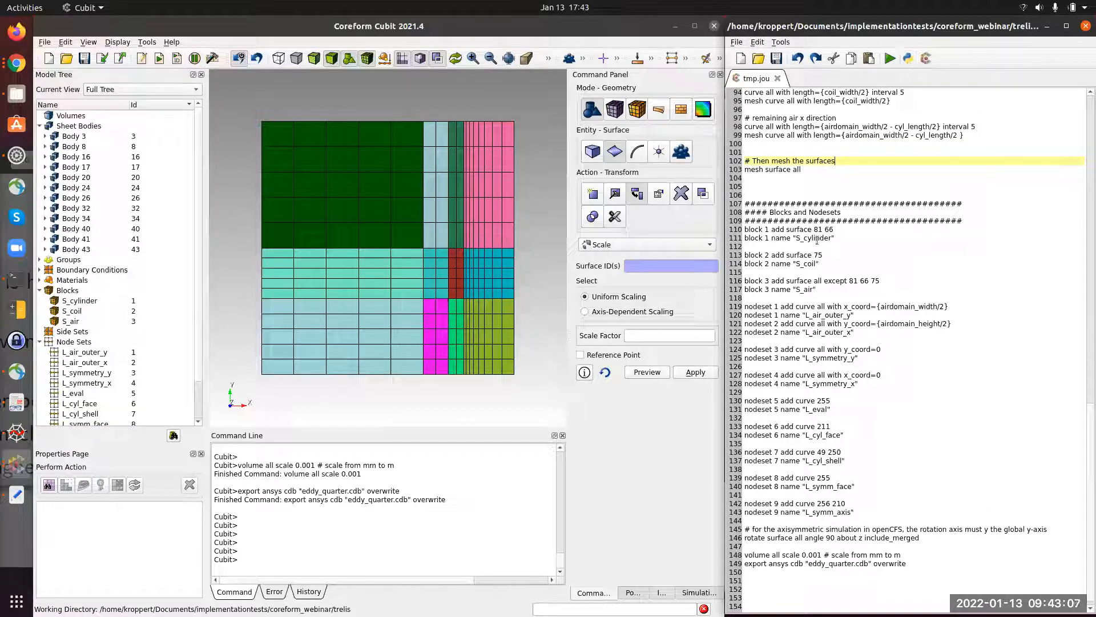
Step: Convert the tmp.jou journal into Python cubit.cmd calls and review the translated geometry commands
click(908, 59)
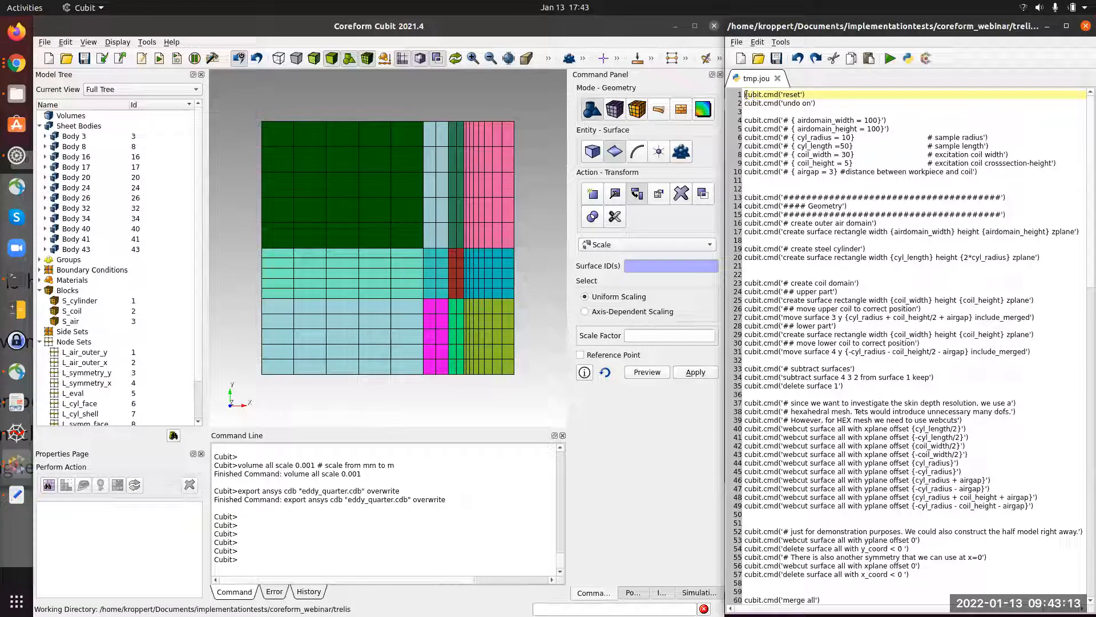
double_click(759, 95)
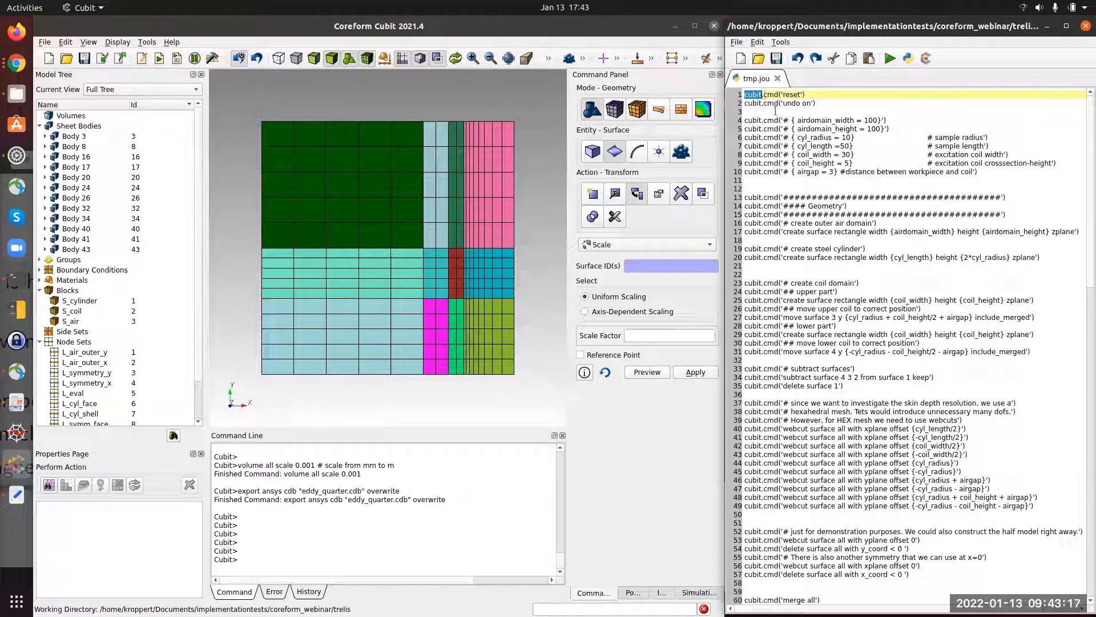
click(776, 103)
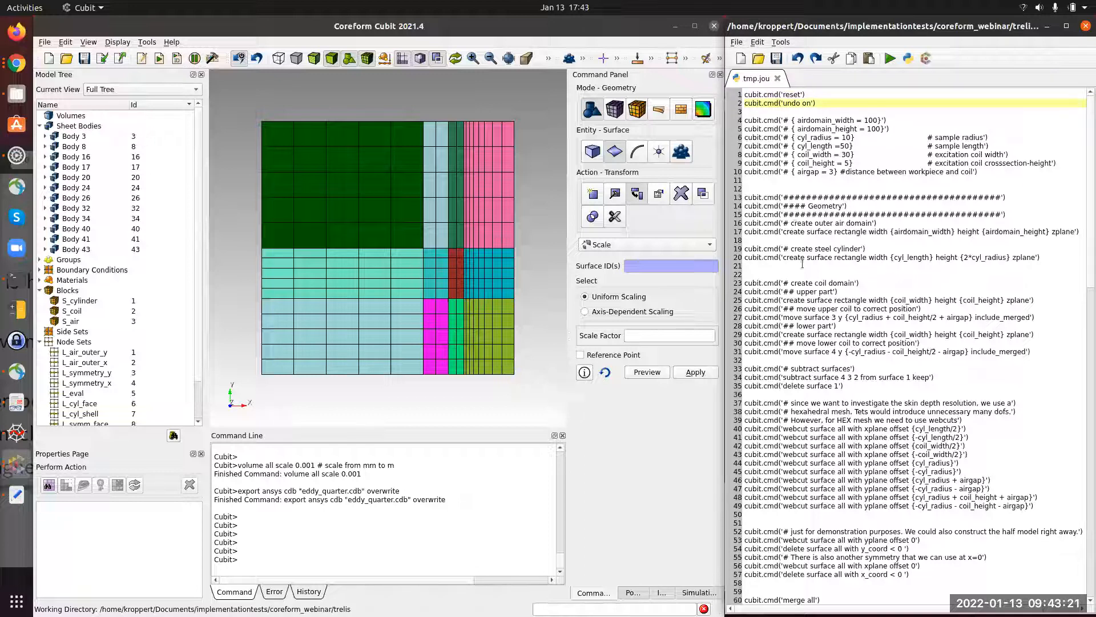
click(782, 283)
click(941, 308)
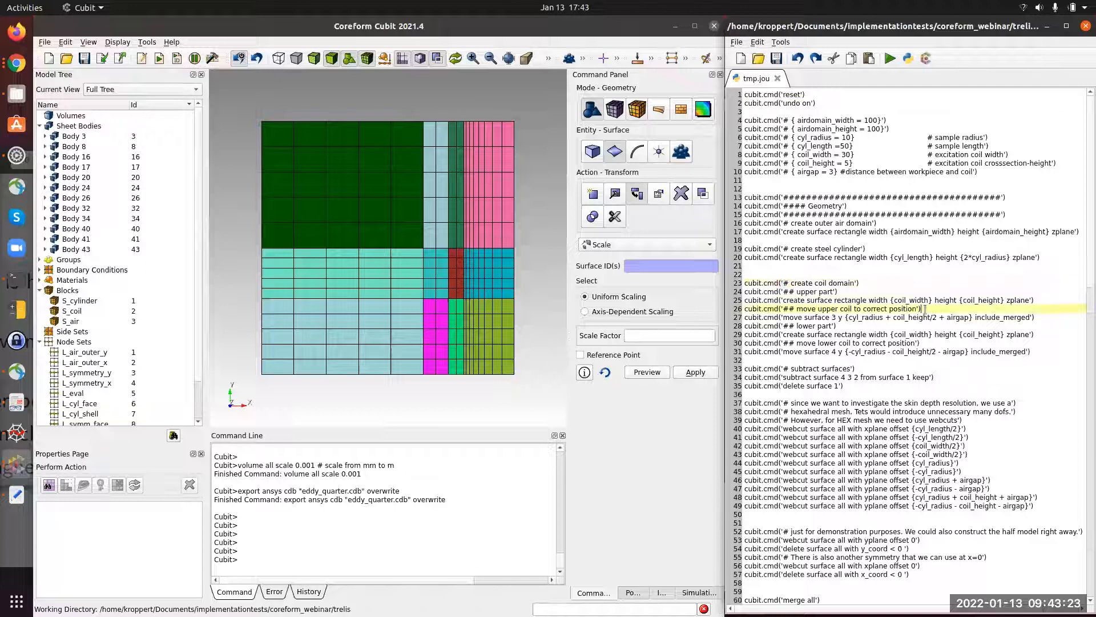
click(924, 273)
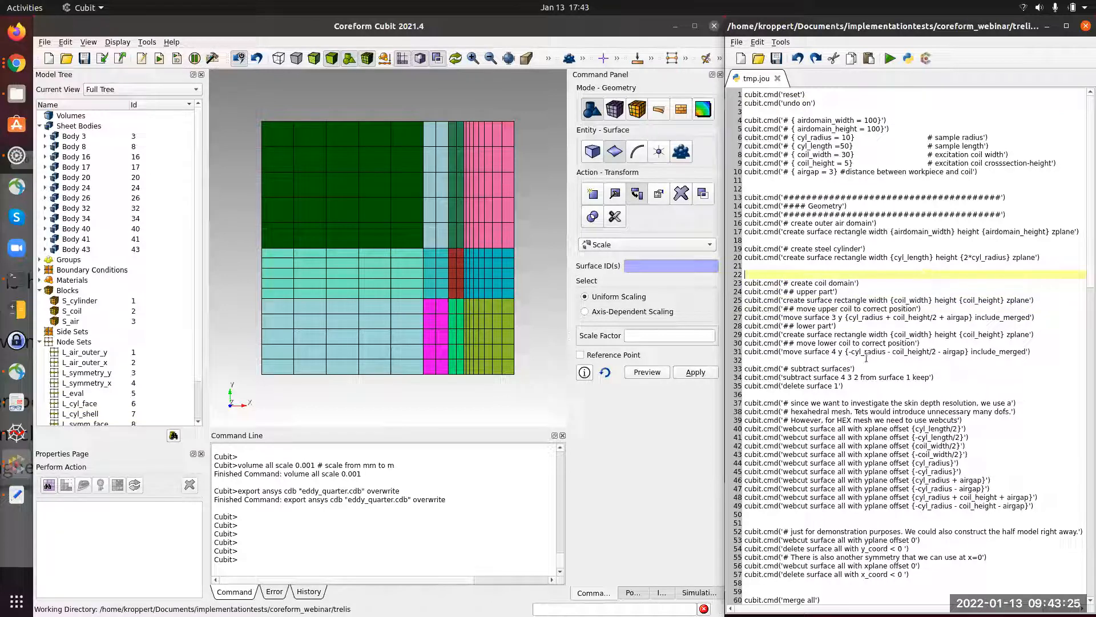
click(811, 359)
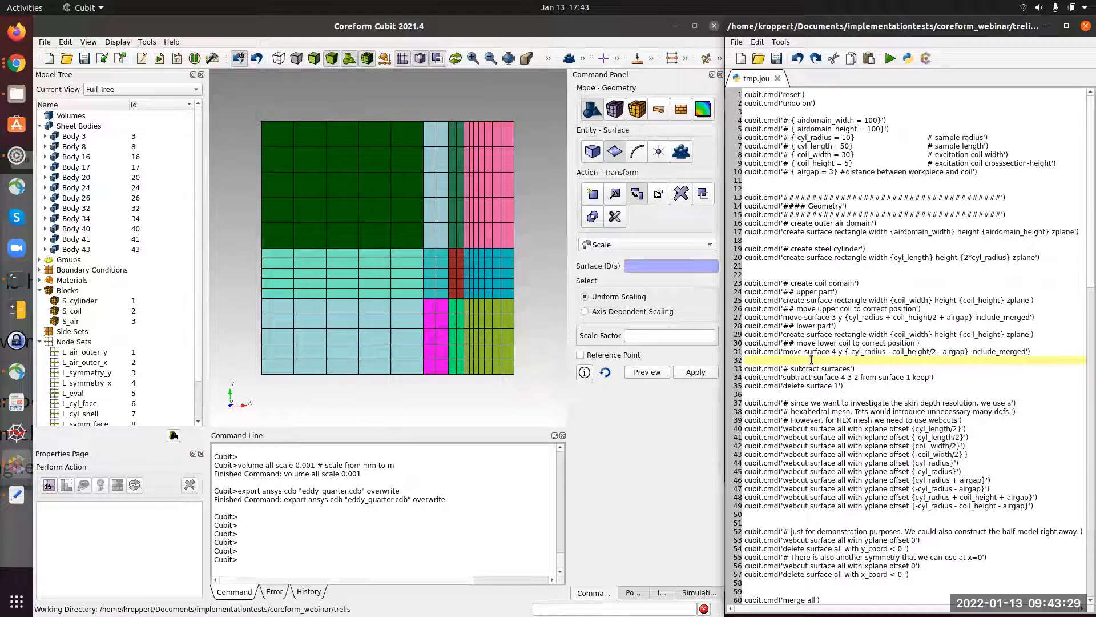
Step: Copy all translated cubit.cmd lines and paste them below the imports of tmp.py in Spyder
key(ctrl+a)
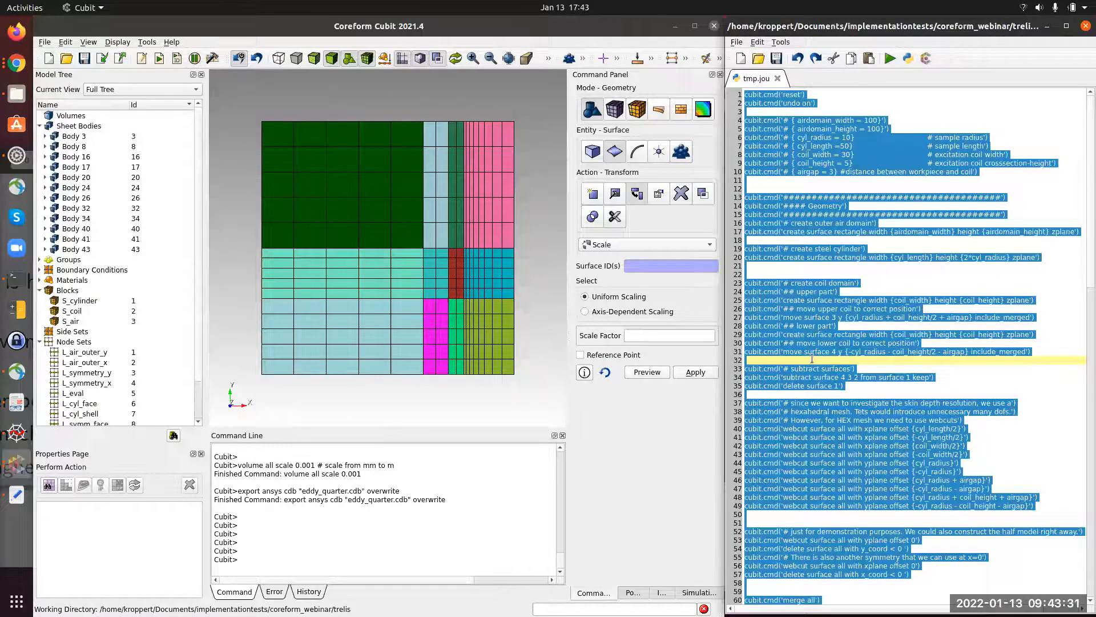
click(837, 330)
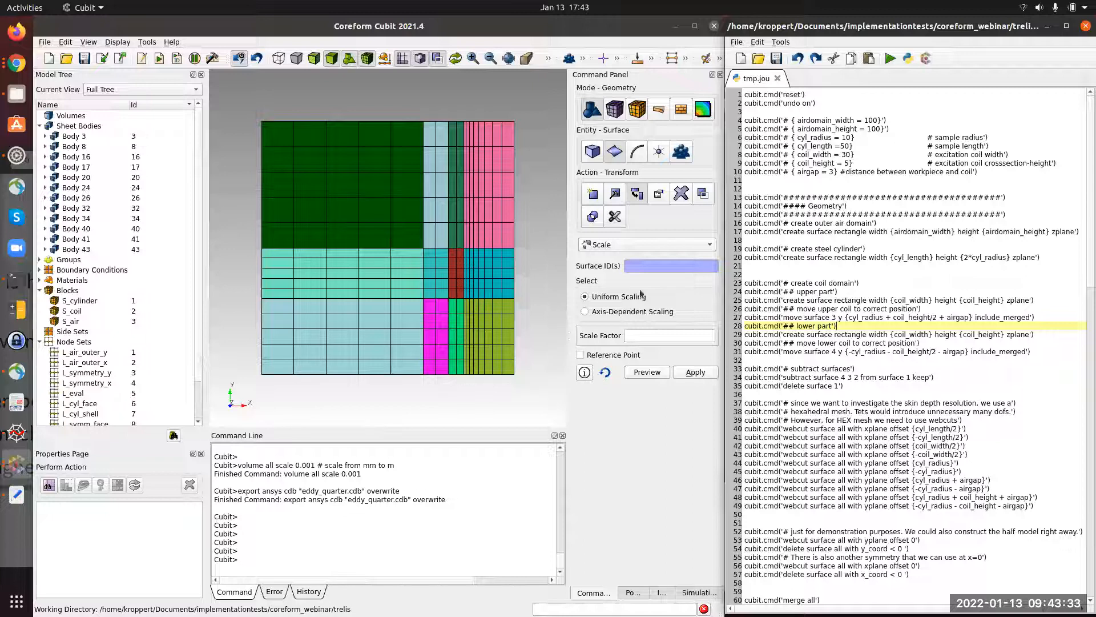
click(17, 433)
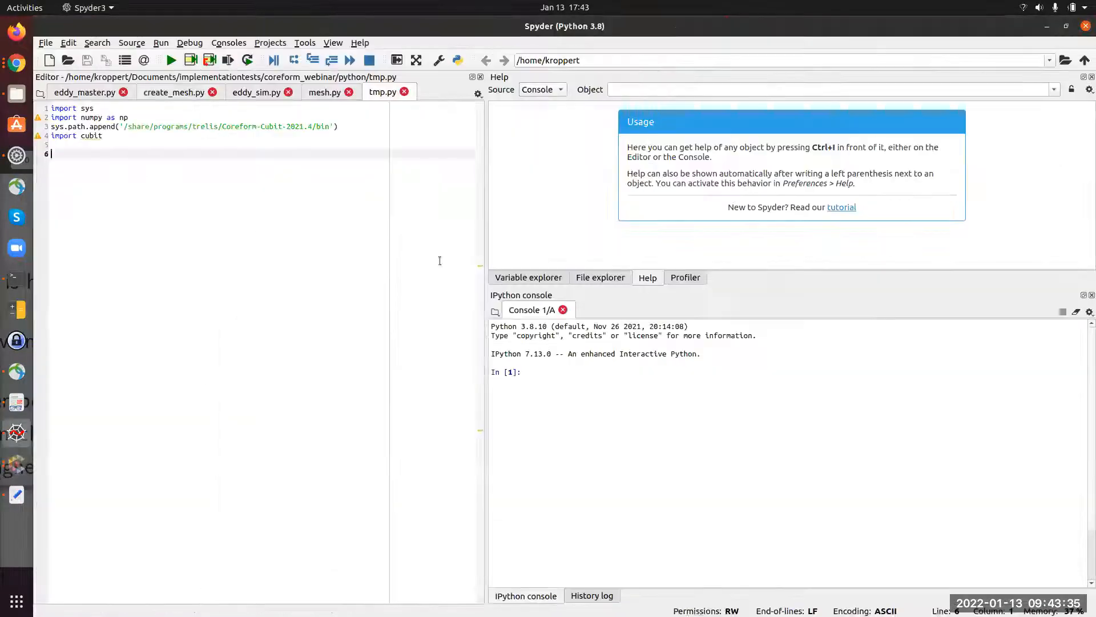
key(Return)
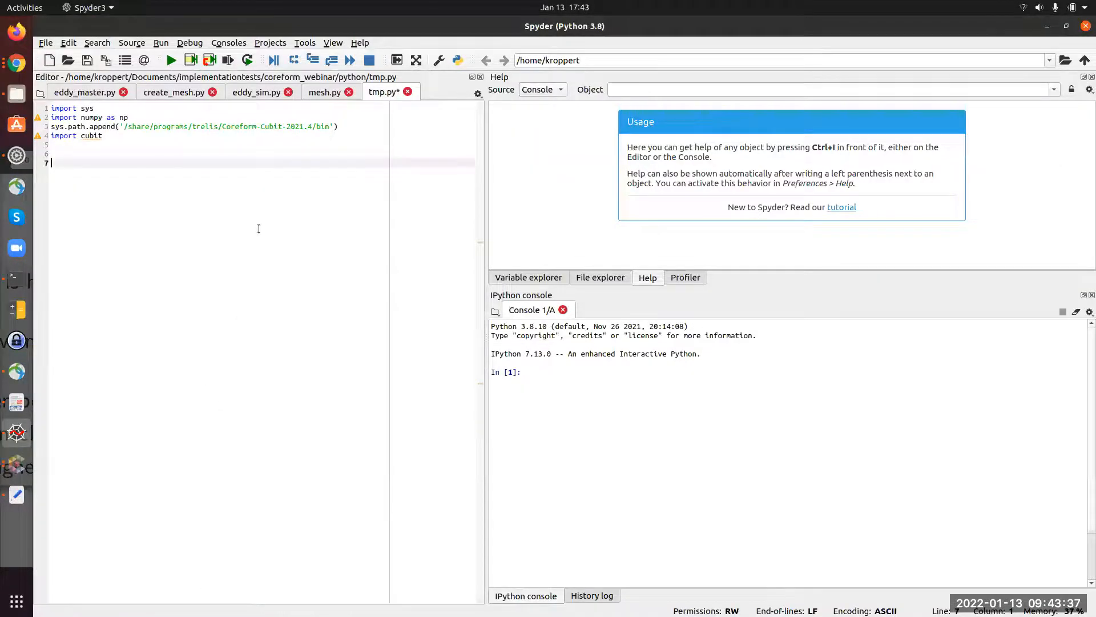
key(ctrl+v)
scroll(257, 229, up, 10)
scroll(258, 230, up, 20)
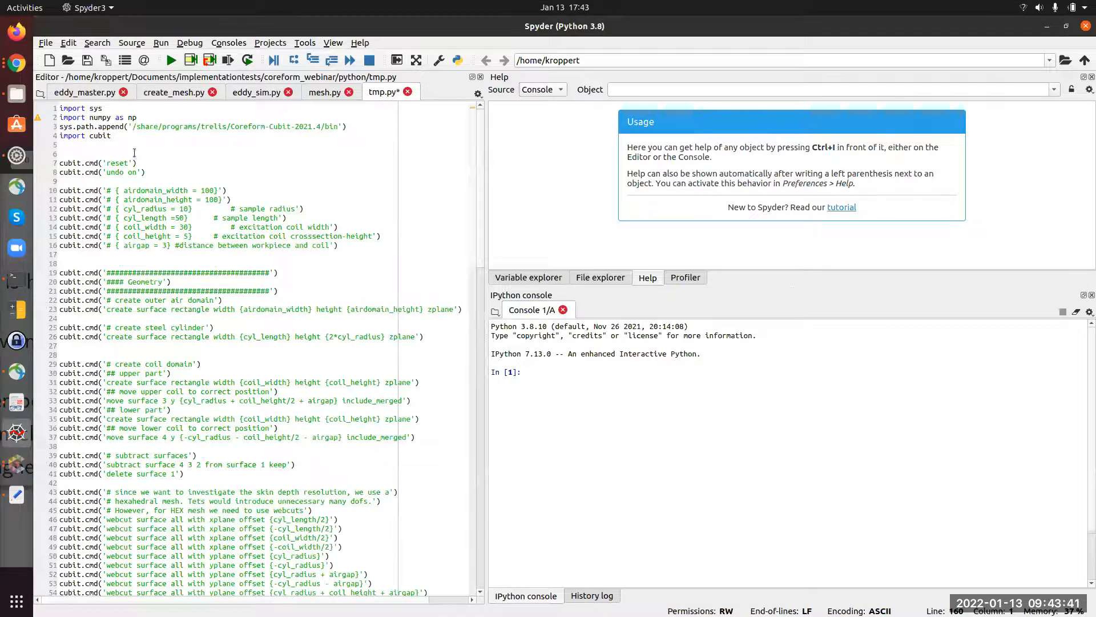
Step: Check the import cubit line and run the tmp.py script in Spyder
drag(118, 136, 59, 136)
click(112, 151)
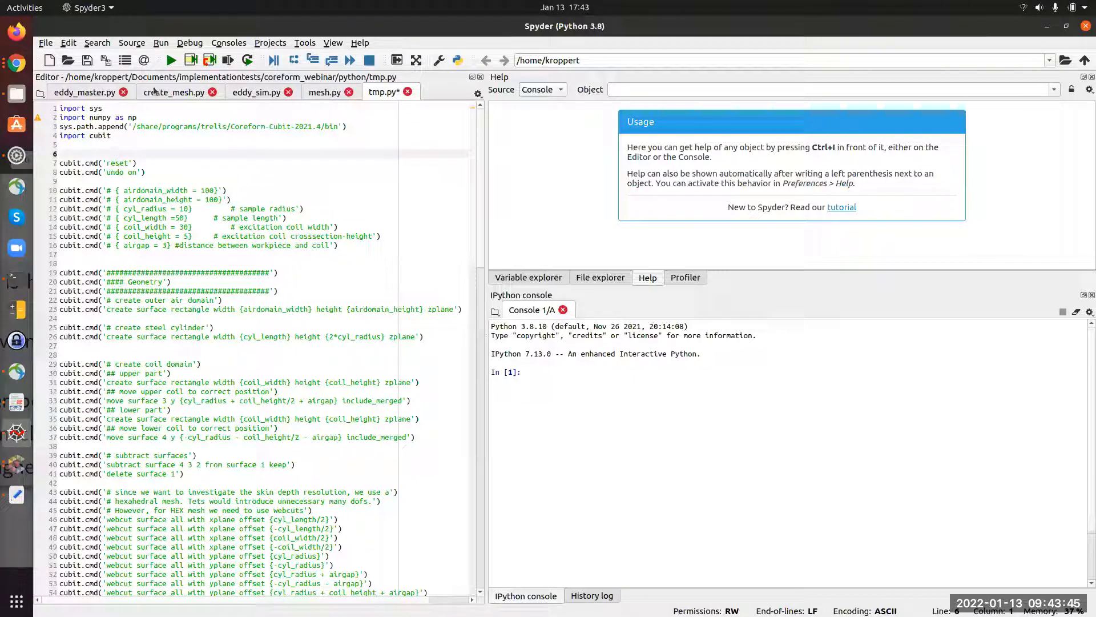
click(171, 61)
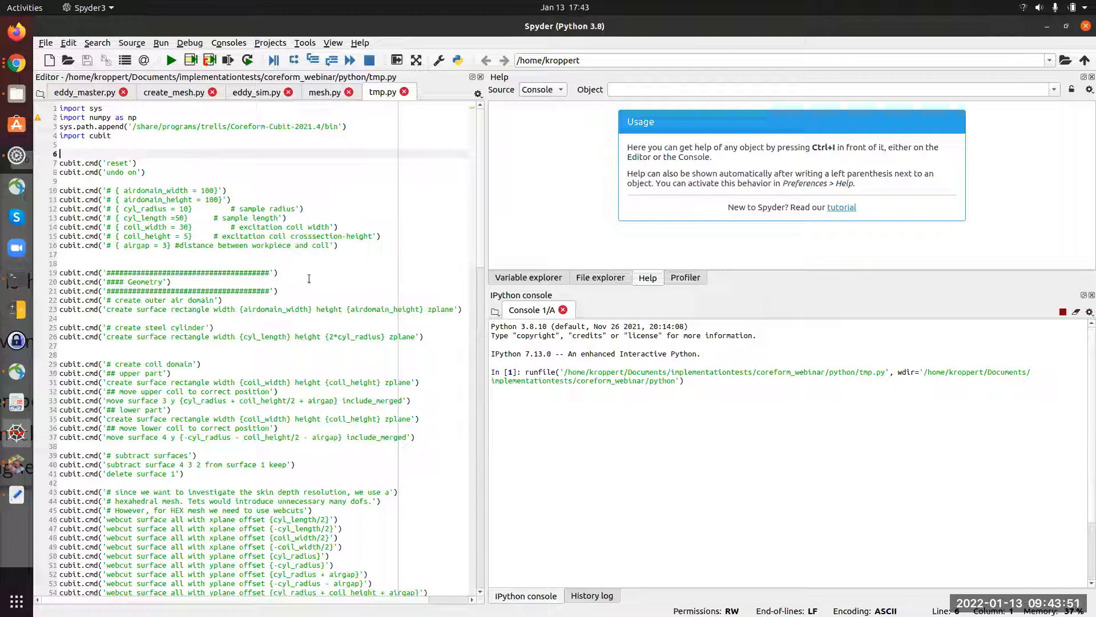
Step: Widen the editor area and define the variable eddyincr = 19 above the cubit reset command in tmp.py
key(Return)
click(173, 152)
drag(481, 330, 607, 330)
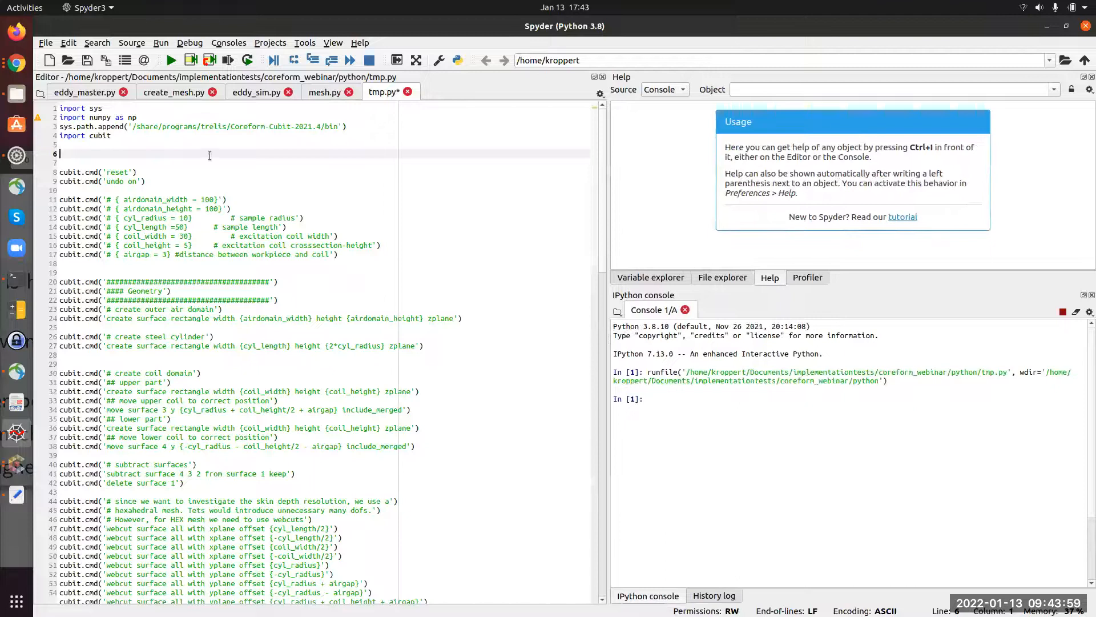
text(eddyincr = 19)
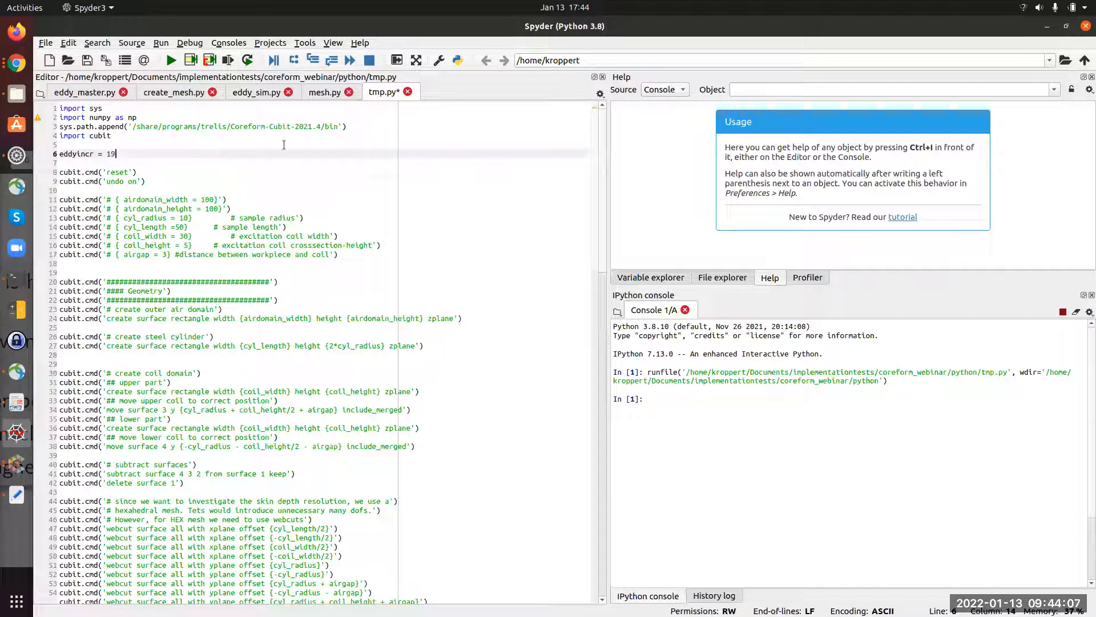
Step: Replace the fixed interval value in the first skin-effect curve command of tmp.py with {eddyincr}
double_click(81, 153)
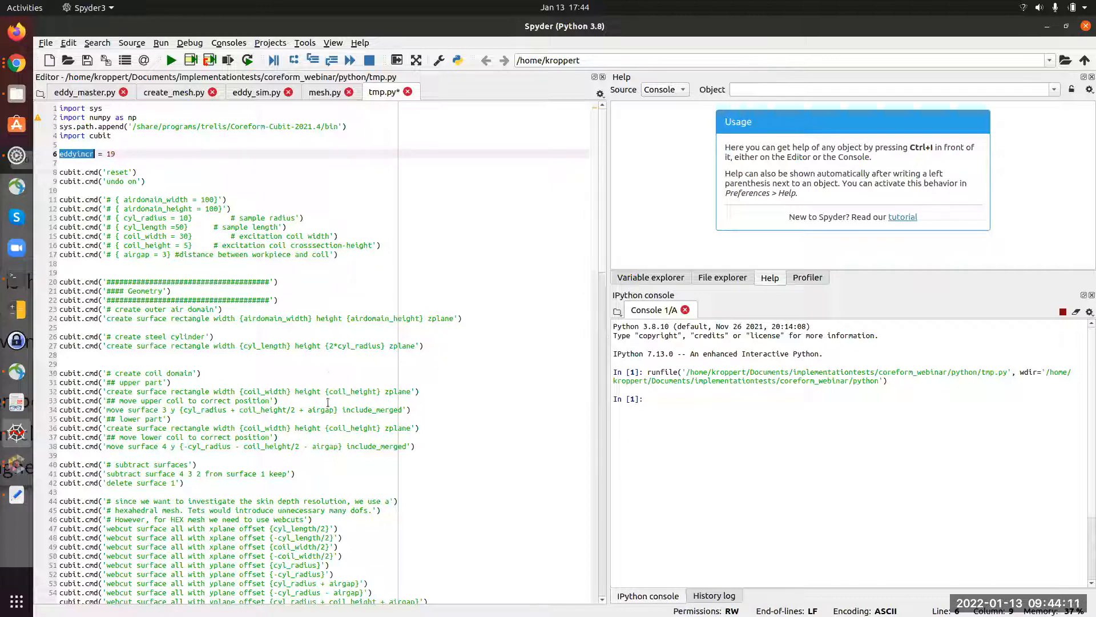
scroll(328, 402, down, 19)
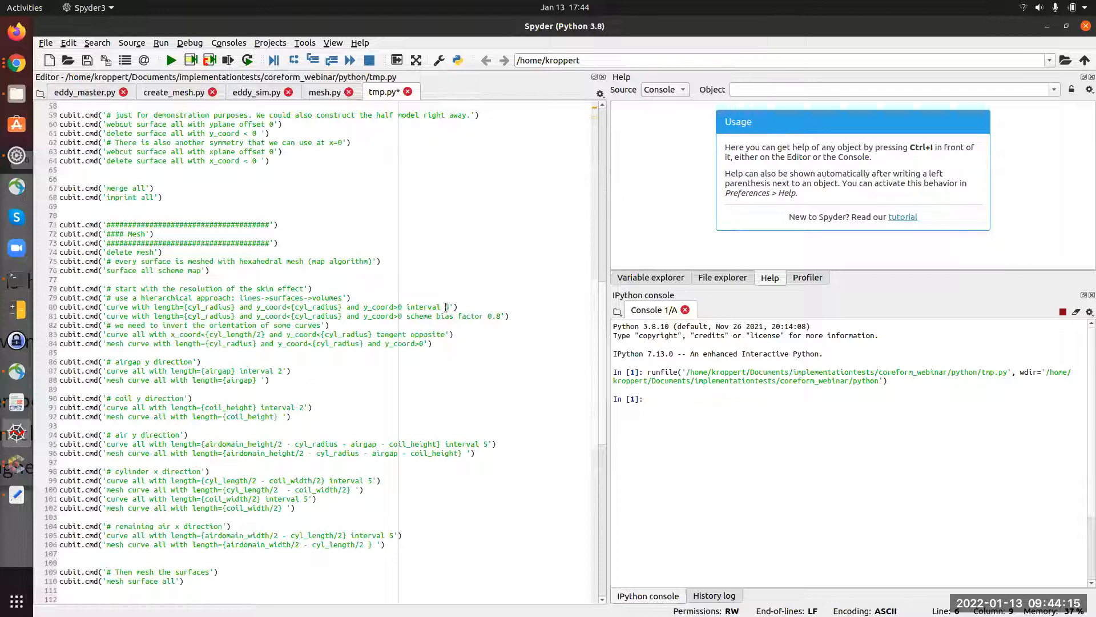
double_click(447, 306)
drag(460, 307, 410, 307)
click(444, 307)
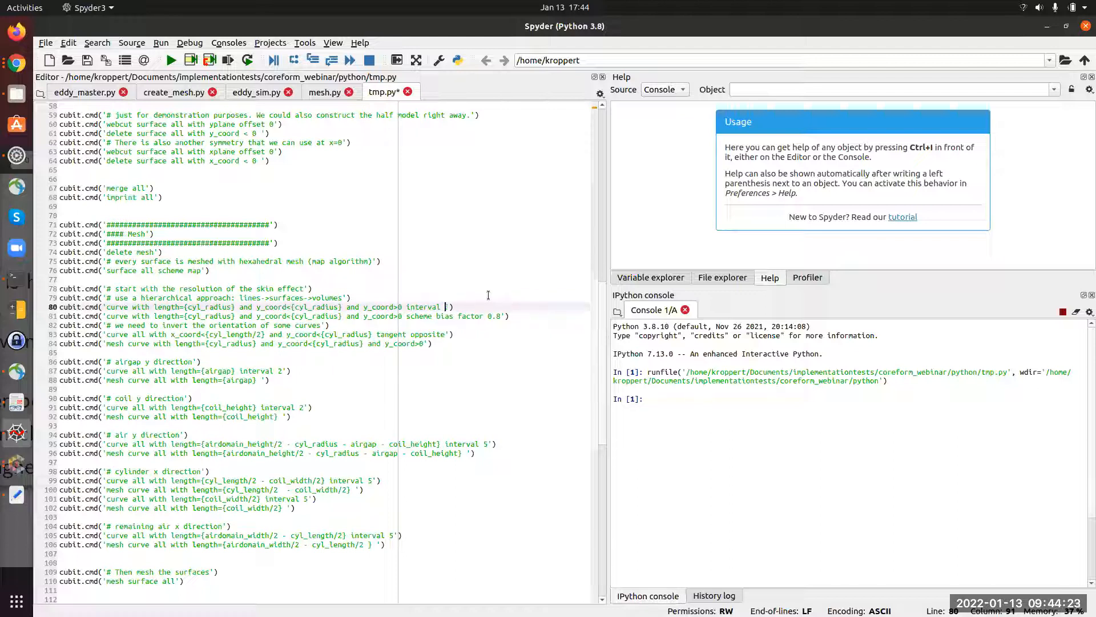
text({}eddyincr)
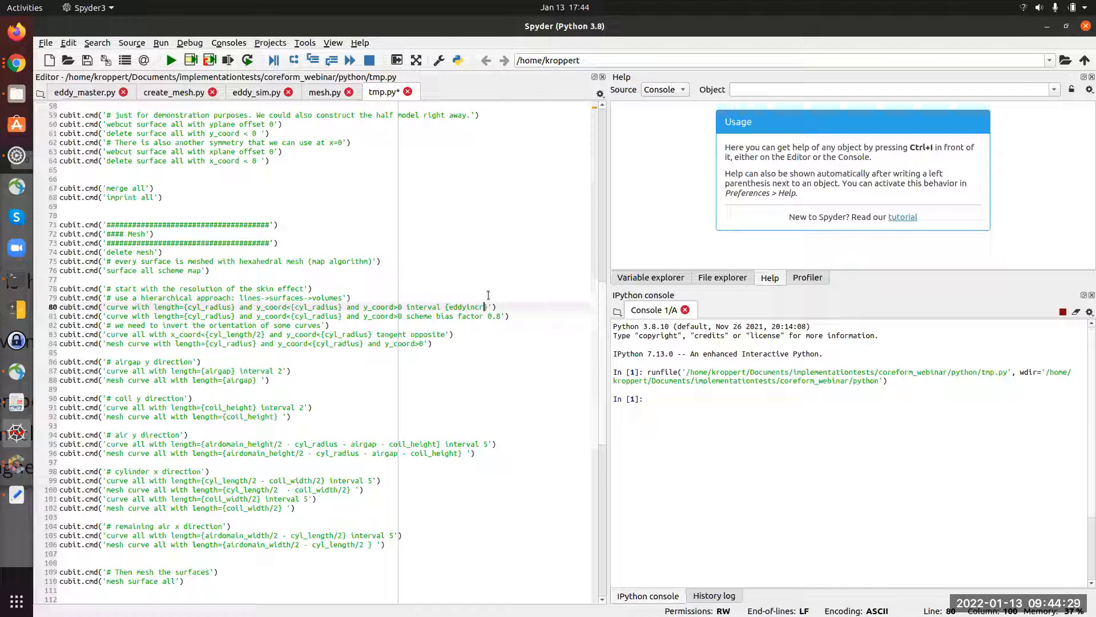
Step: Run the modified tmp.py script and check the eddyincr definition above the cubit commands
scroll(252, 231, up, 19)
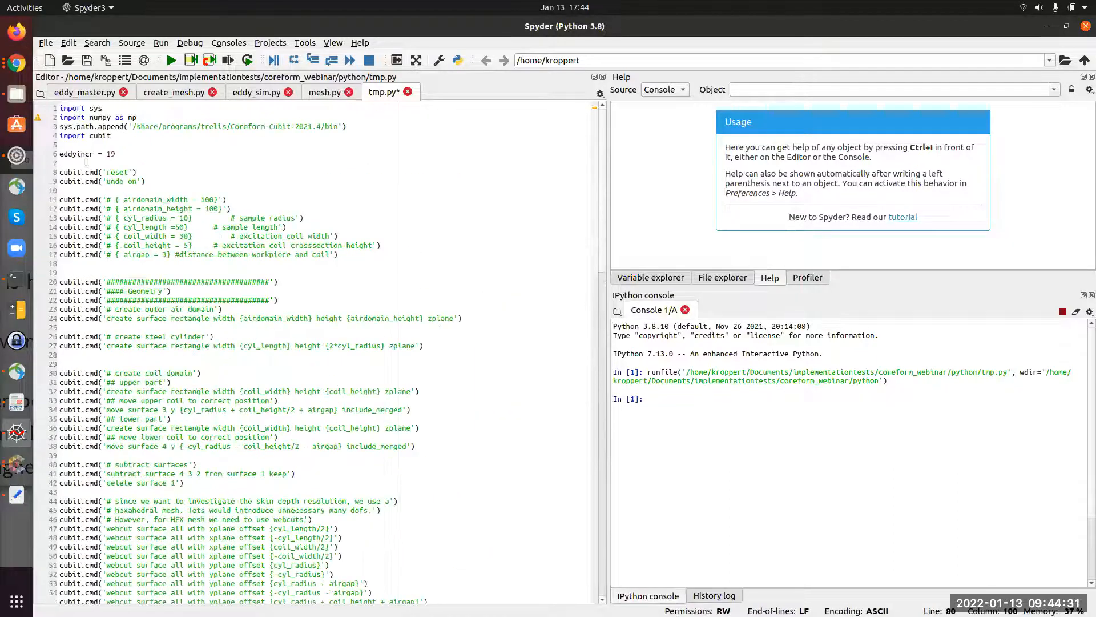
scroll(86, 162, down, 12)
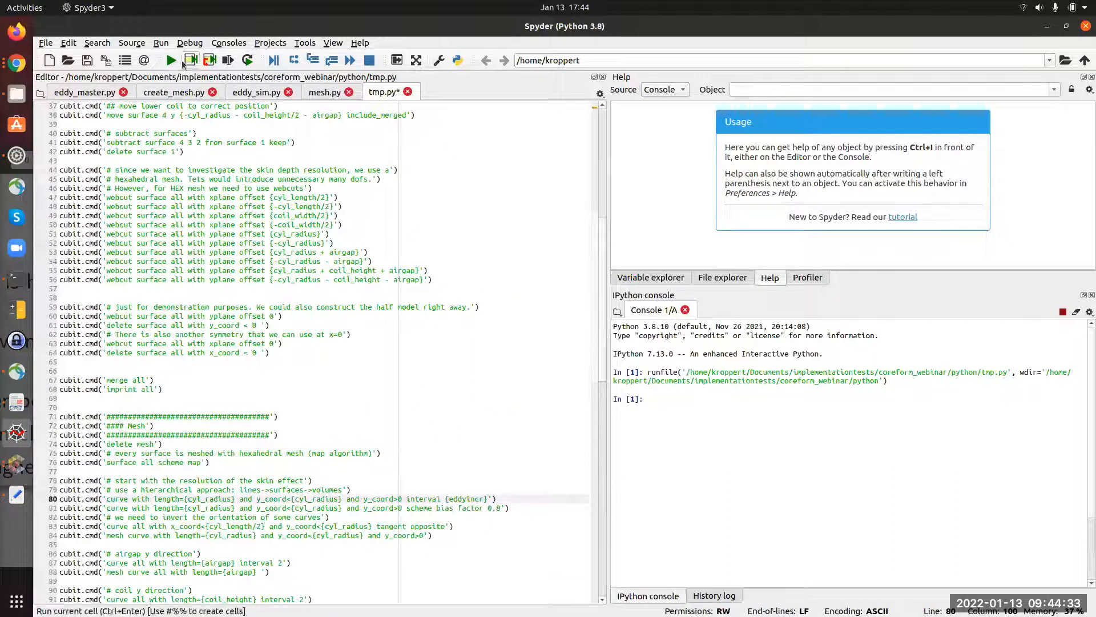
click(171, 60)
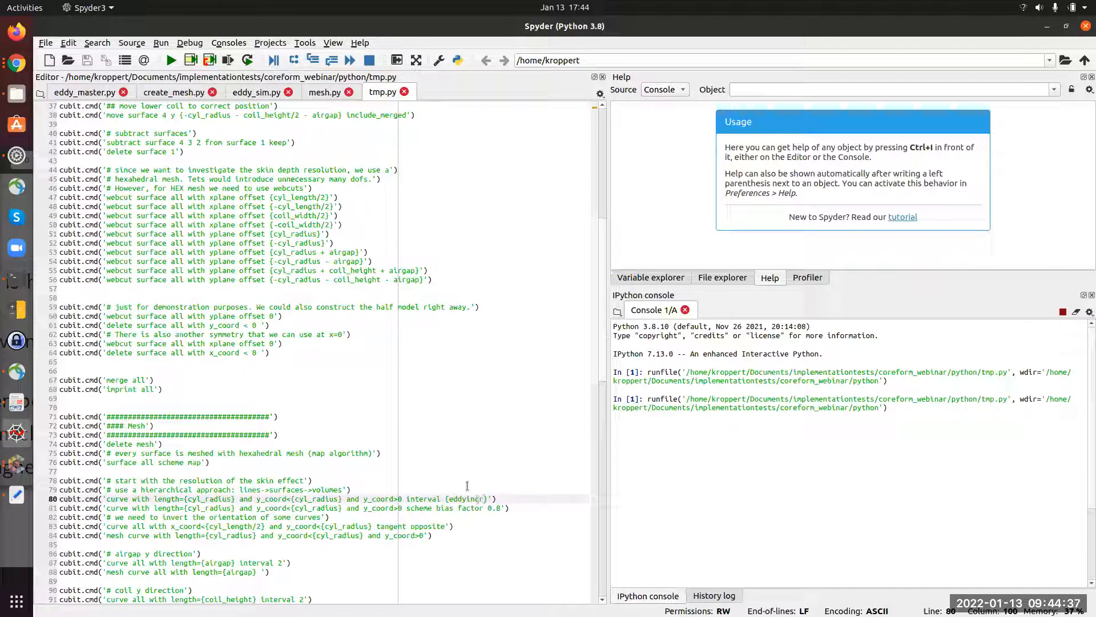
scroll(469, 472, up, 12)
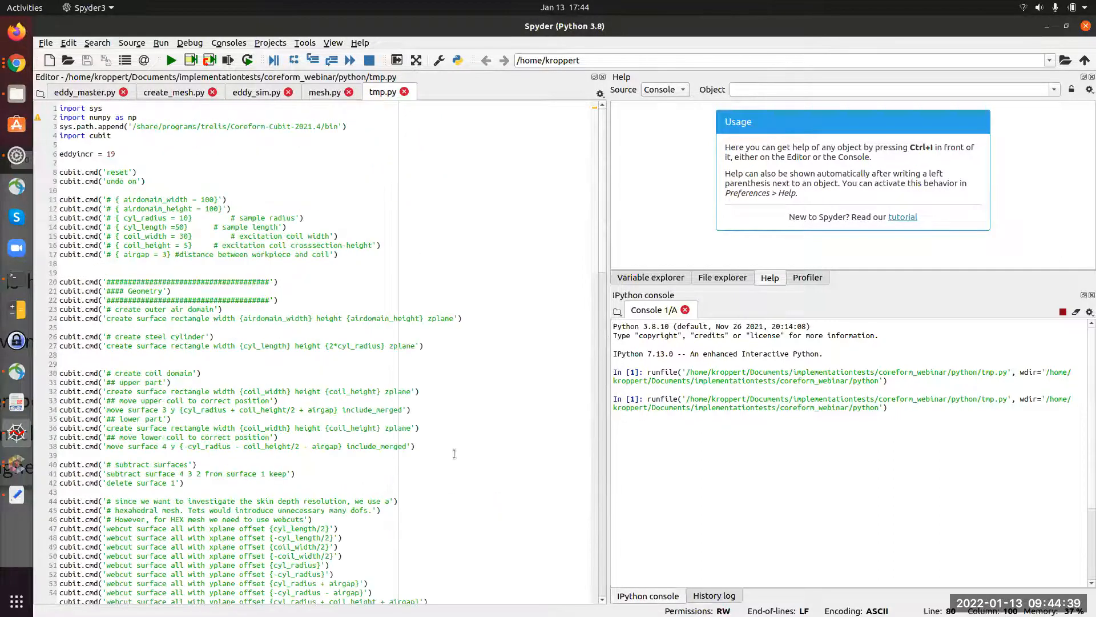
click(103, 165)
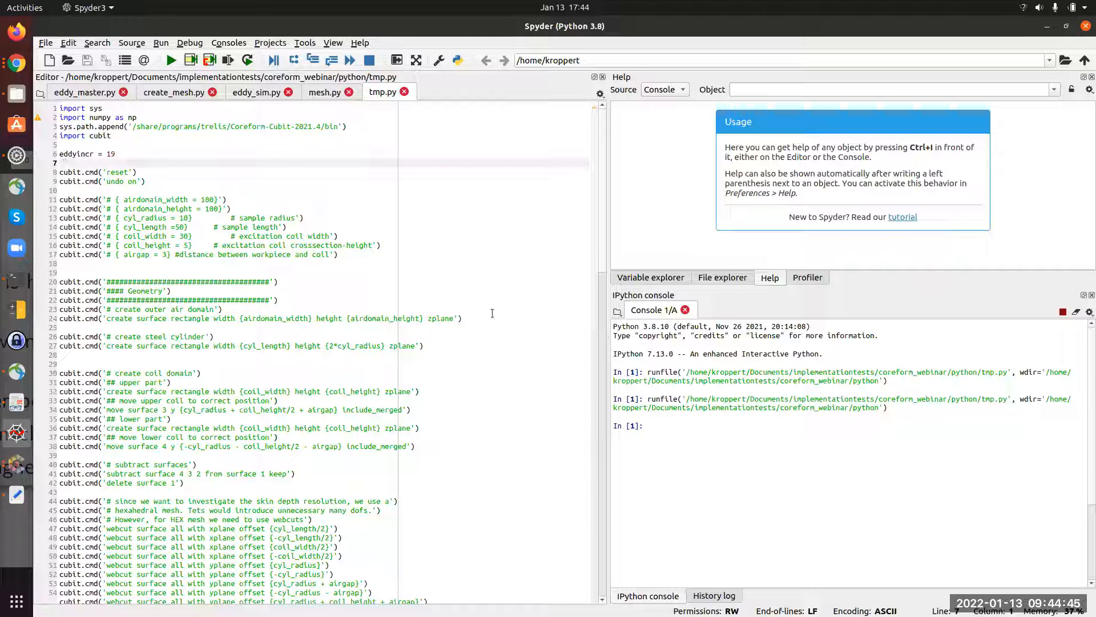
double_click(111, 155)
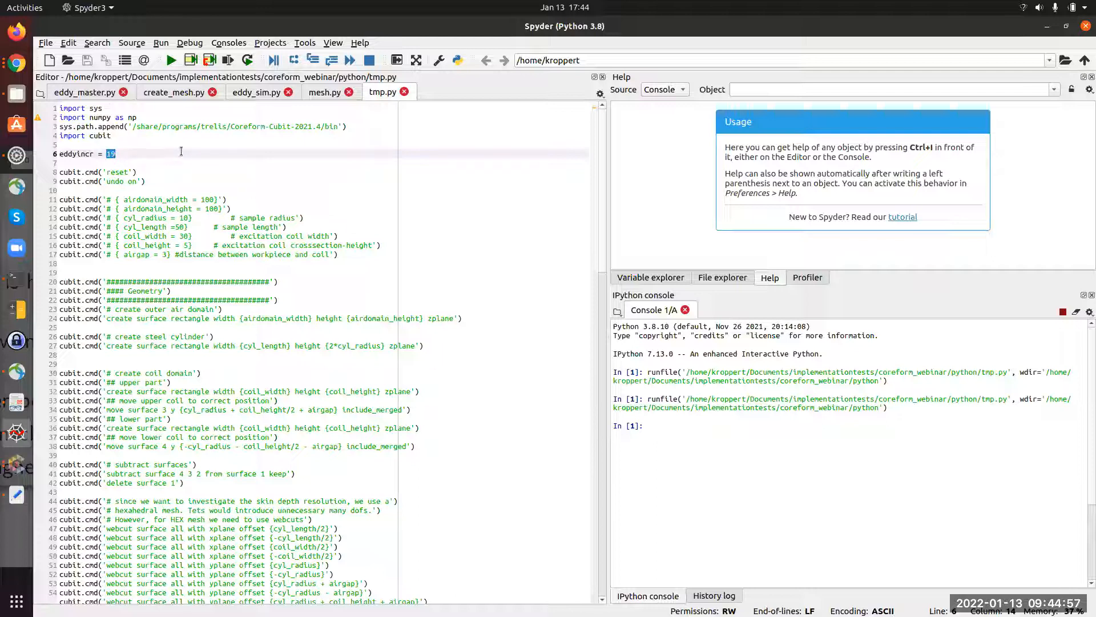
click(441, 426)
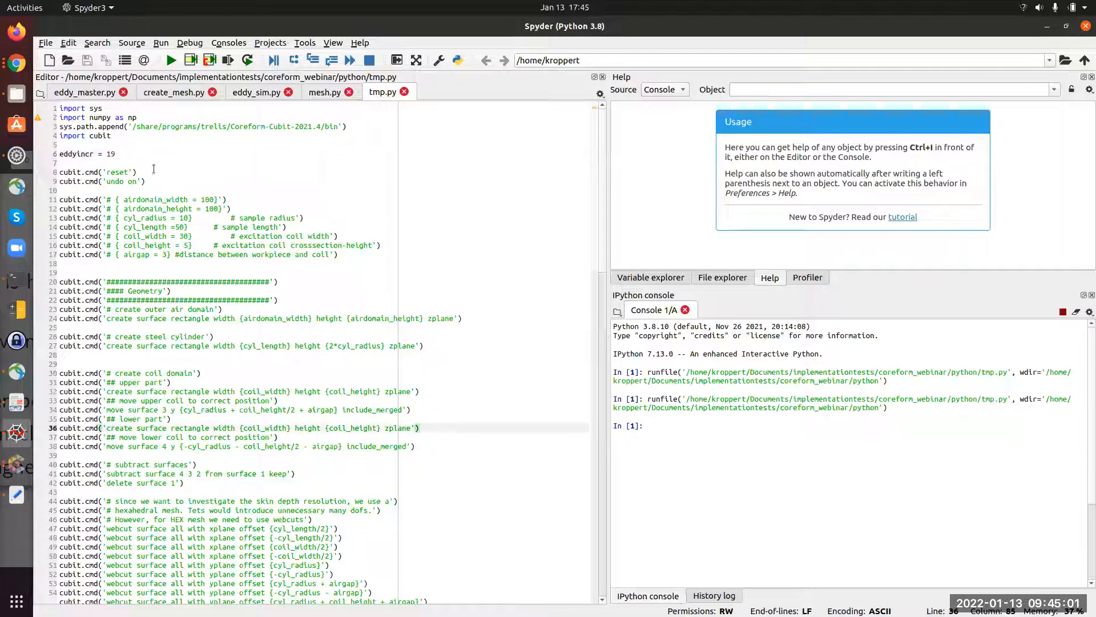
Step: Examine the EDDY_geo class and its geometry method in create_mesh.py, comparing them with the plain commands in tmp.py
click(172, 95)
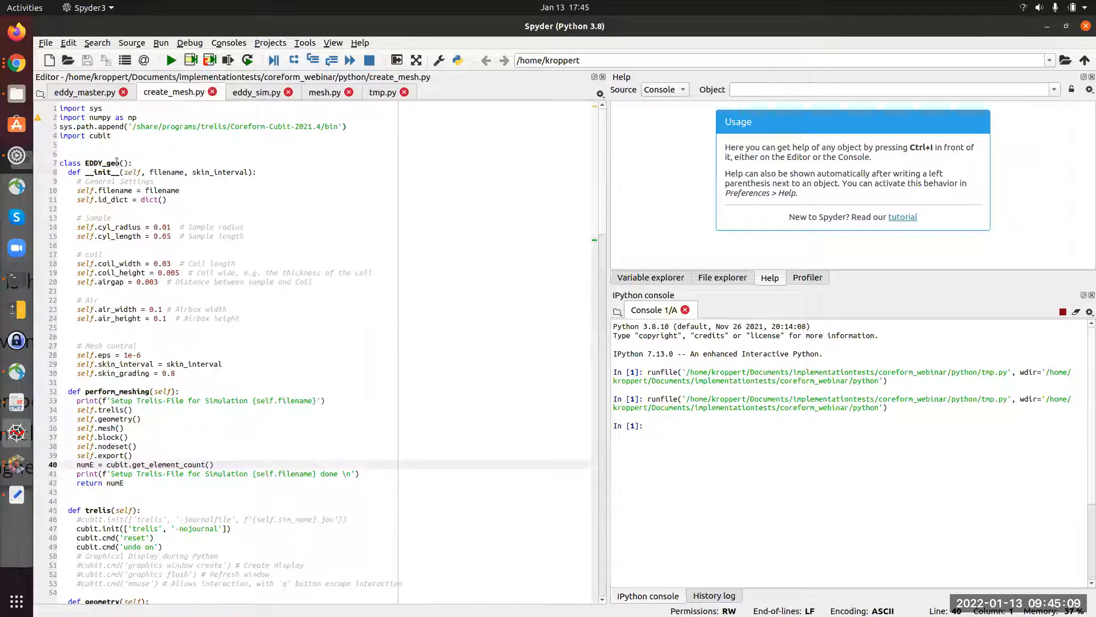
double_click(117, 163)
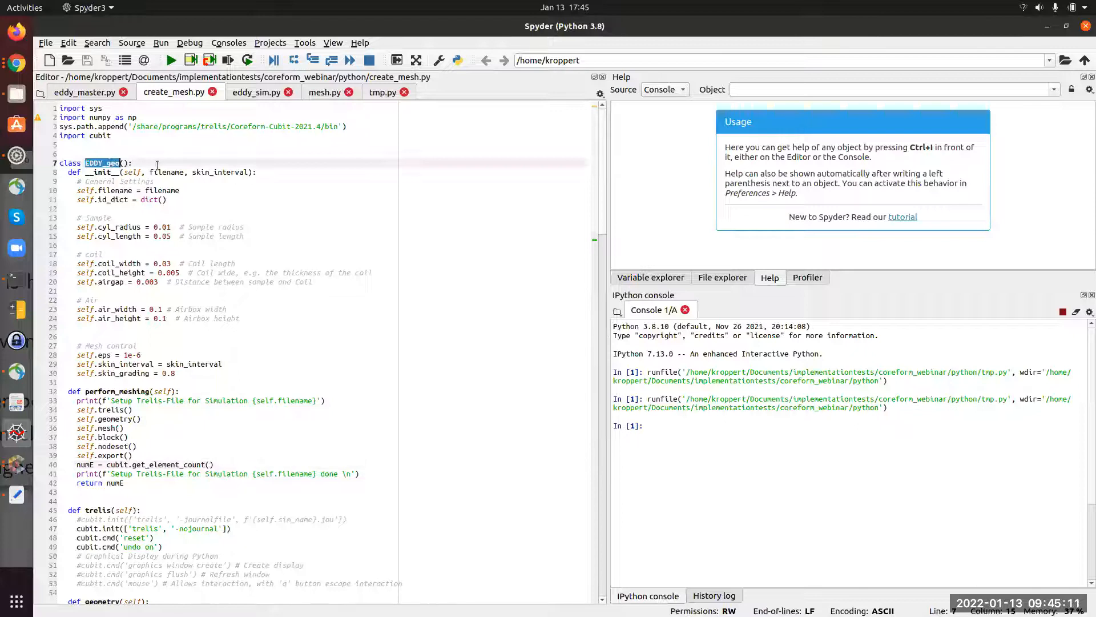
scroll(181, 243, down, 9)
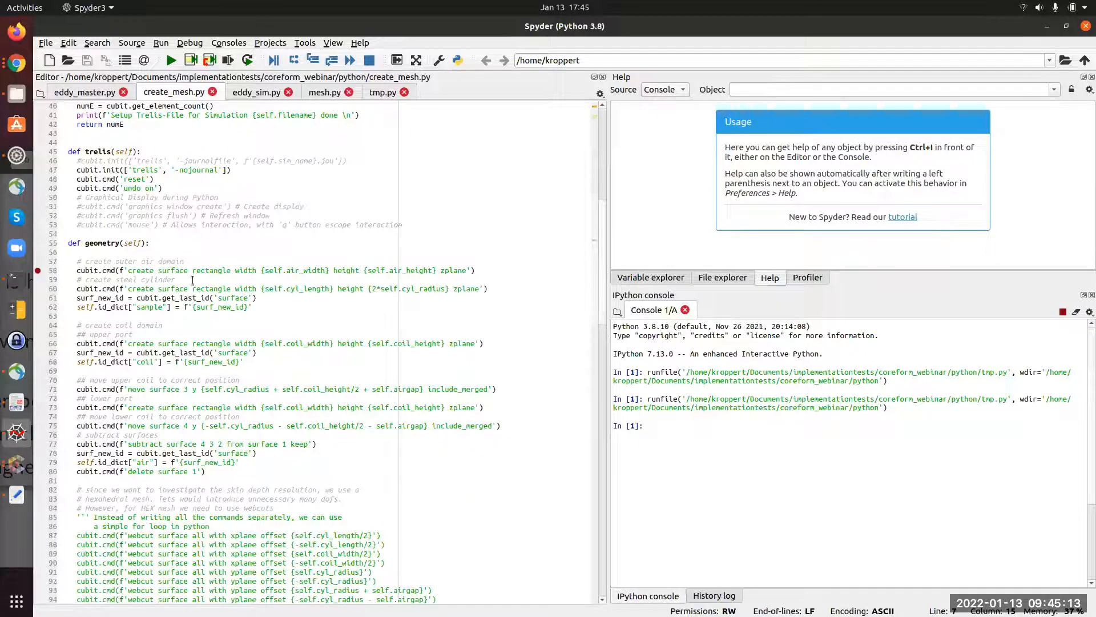
click(376, 93)
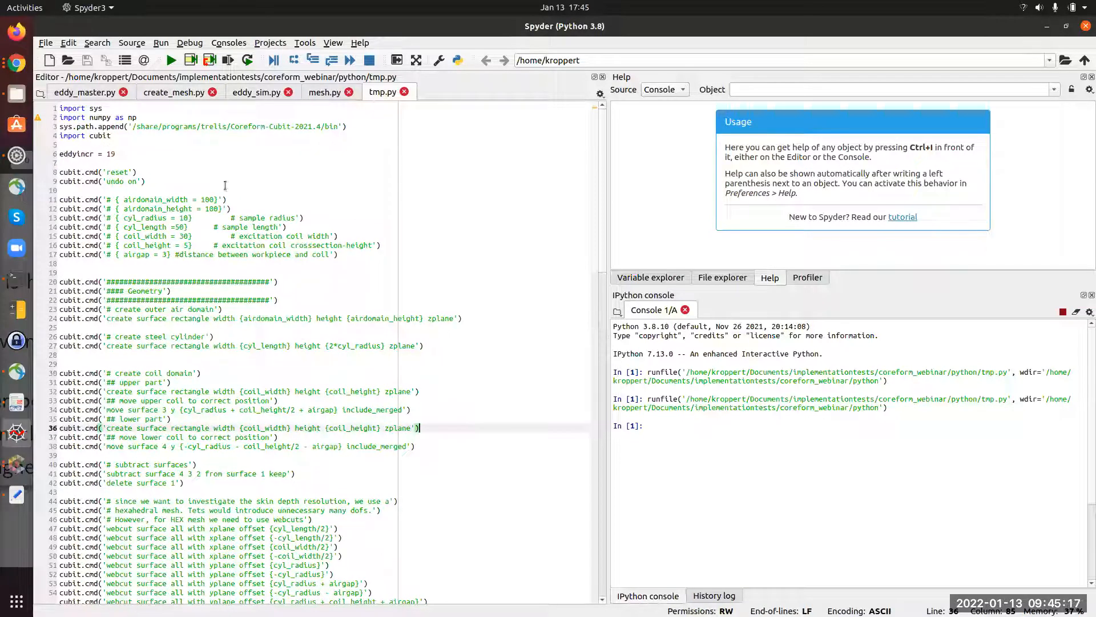
click(196, 93)
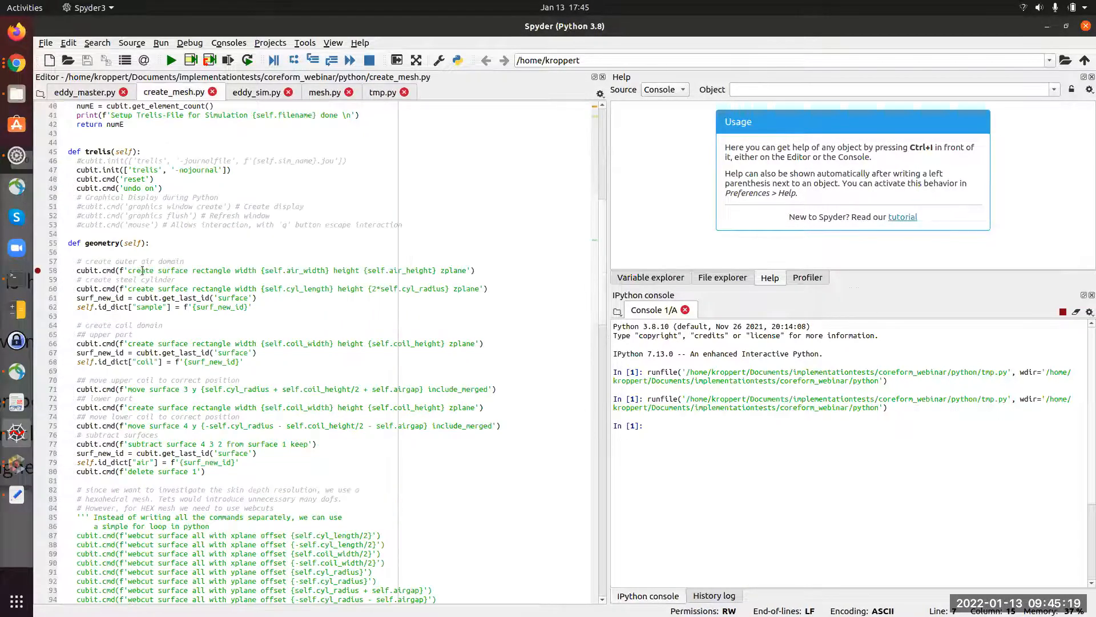
scroll(143, 314, down, 1)
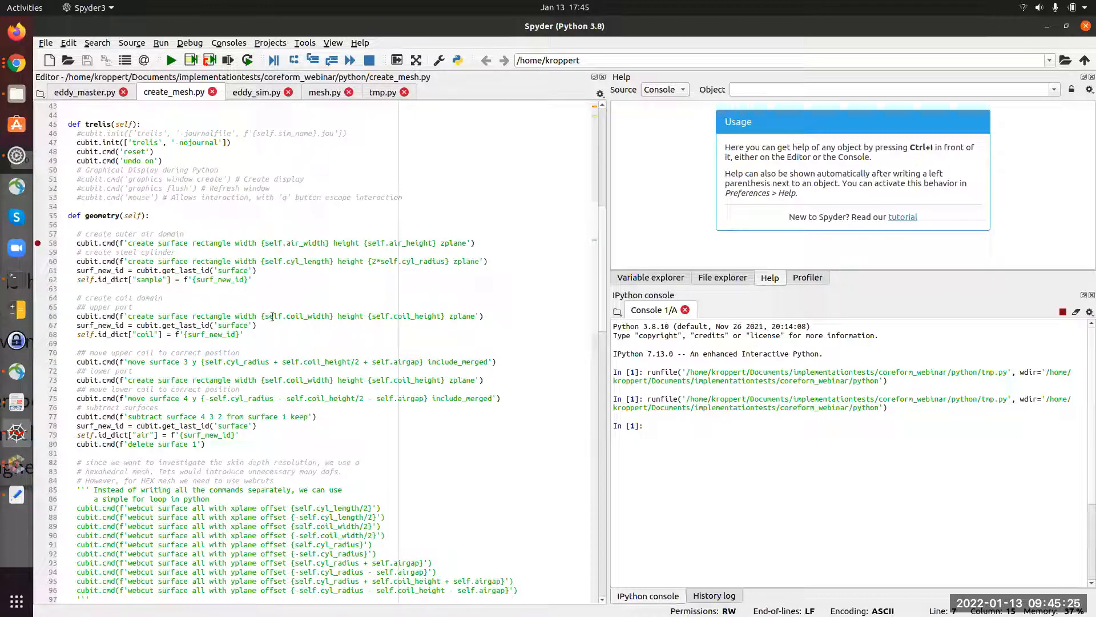
Step: Review the get_last_id calls in create_mesh.py and compare the separate webcut commands with the for loops over offset
double_click(182, 324)
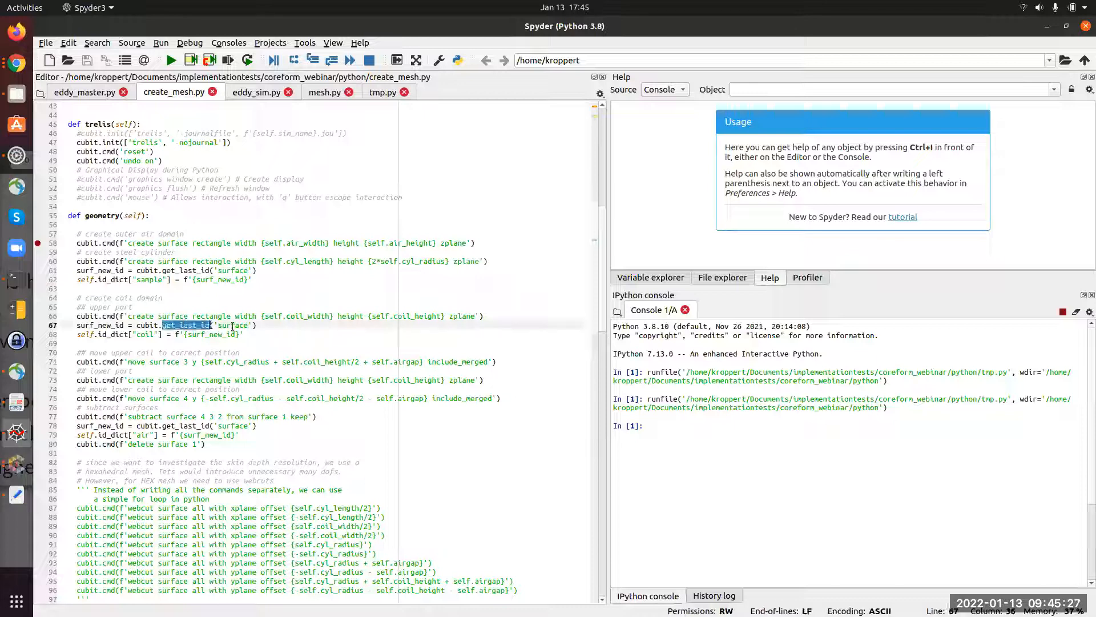
scroll(287, 330, down, 2)
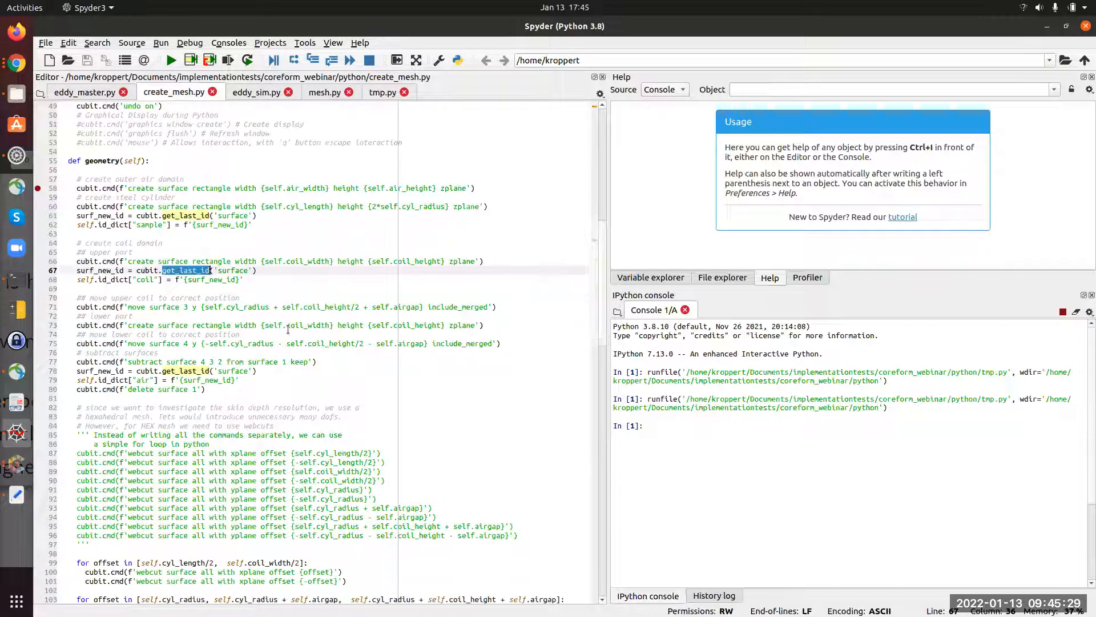
scroll(287, 329, down, 6)
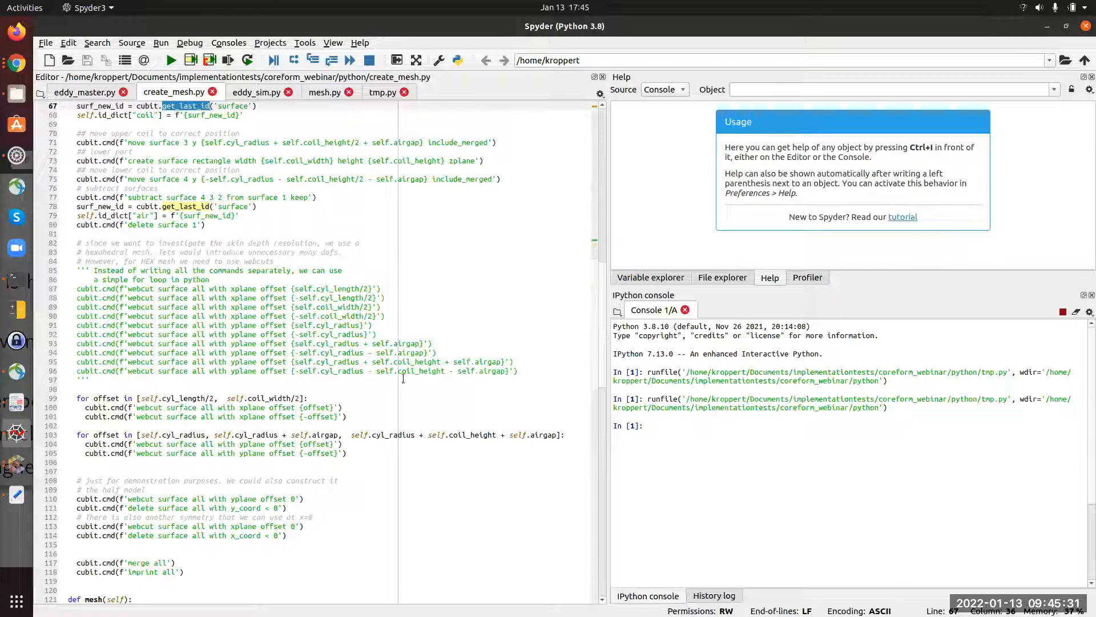
drag(520, 371, 52, 288)
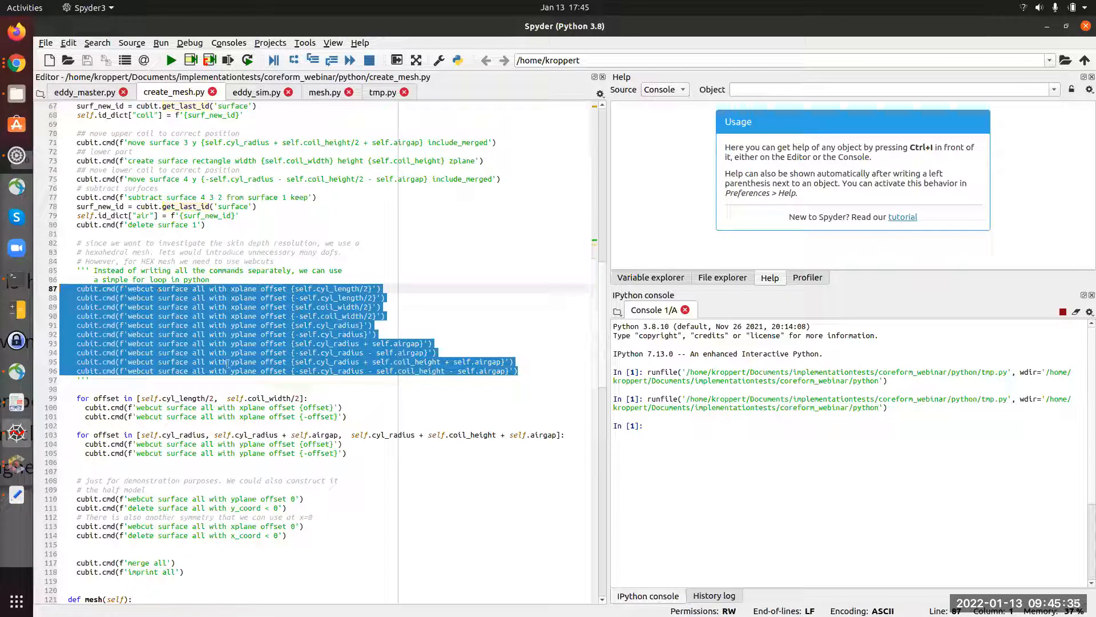
drag(363, 454, 51, 400)
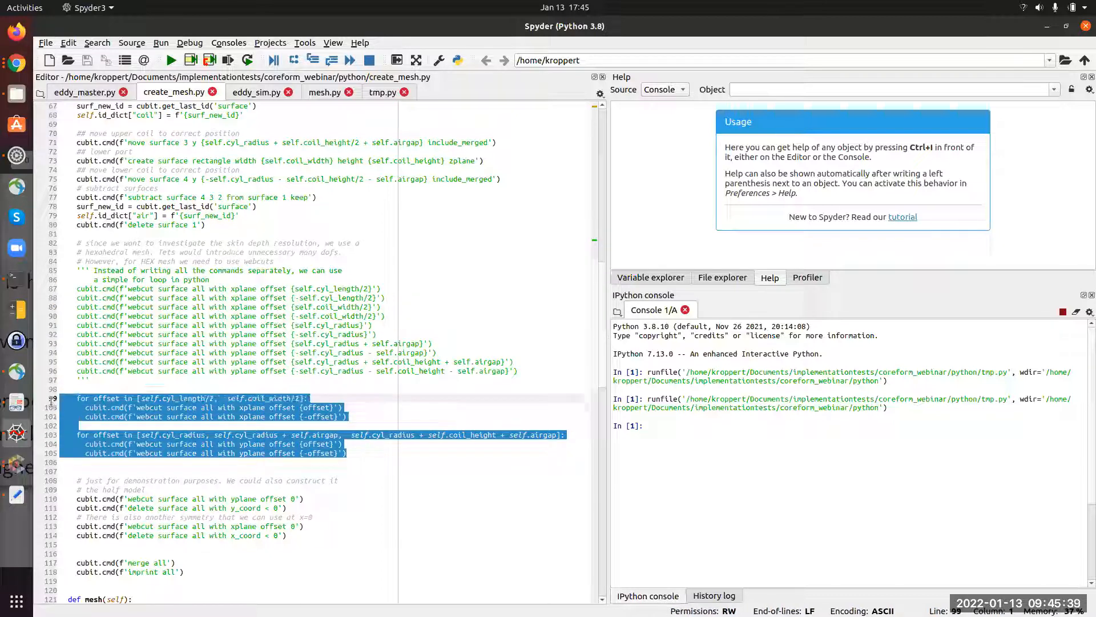
click(89, 398)
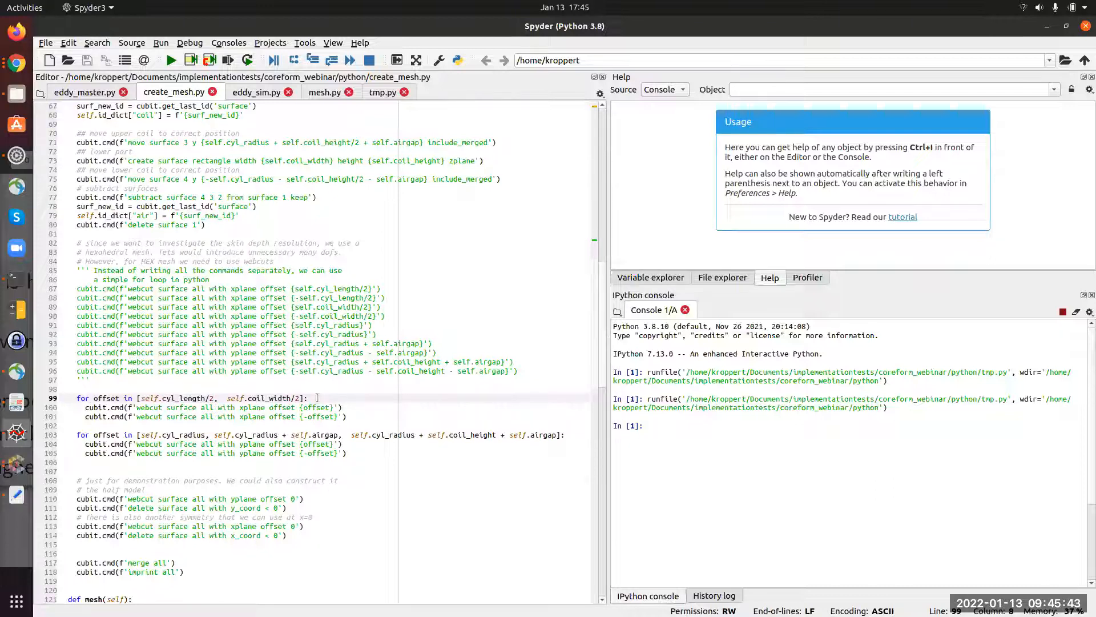
scroll(316, 398, up, 20)
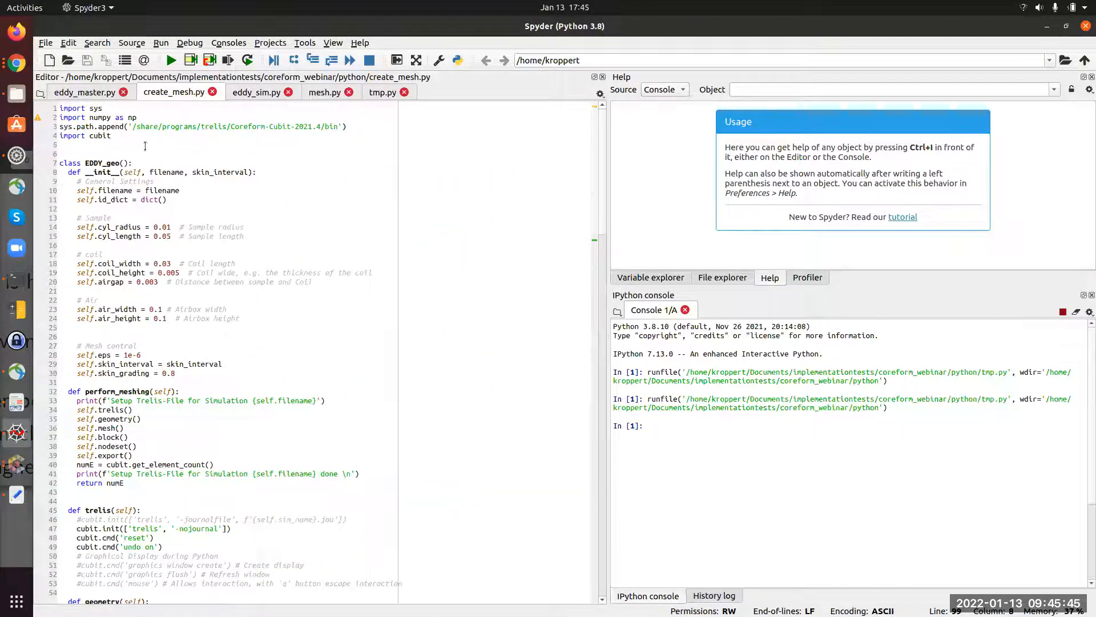
Step: Examine in eddy_master.py how the eddy_interval loop passes its values to EDDY_geo
click(84, 92)
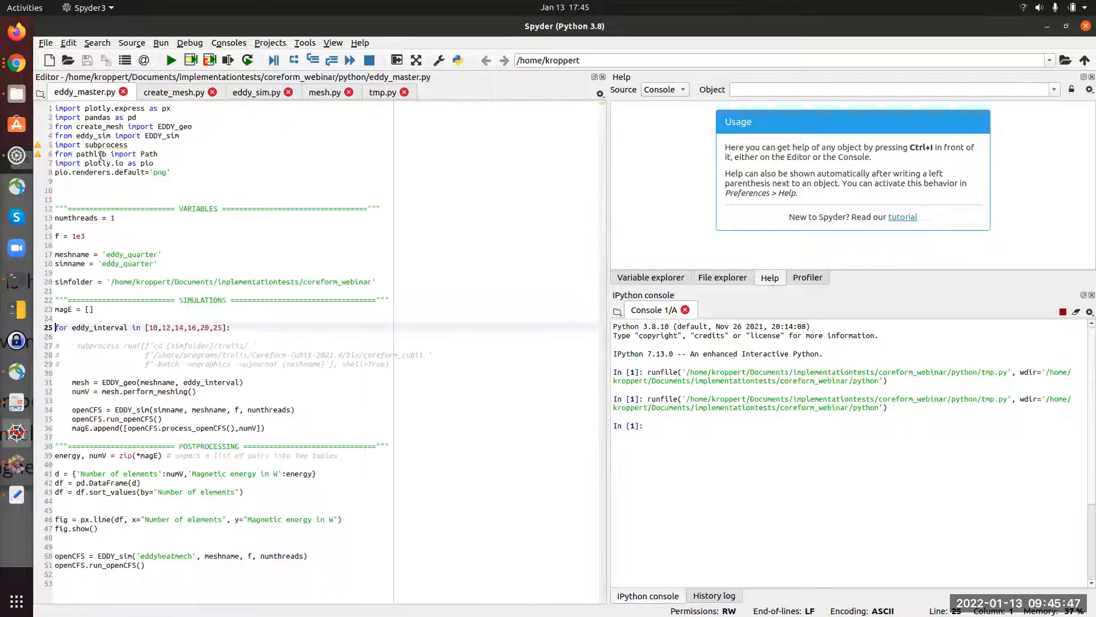
double_click(75, 328)
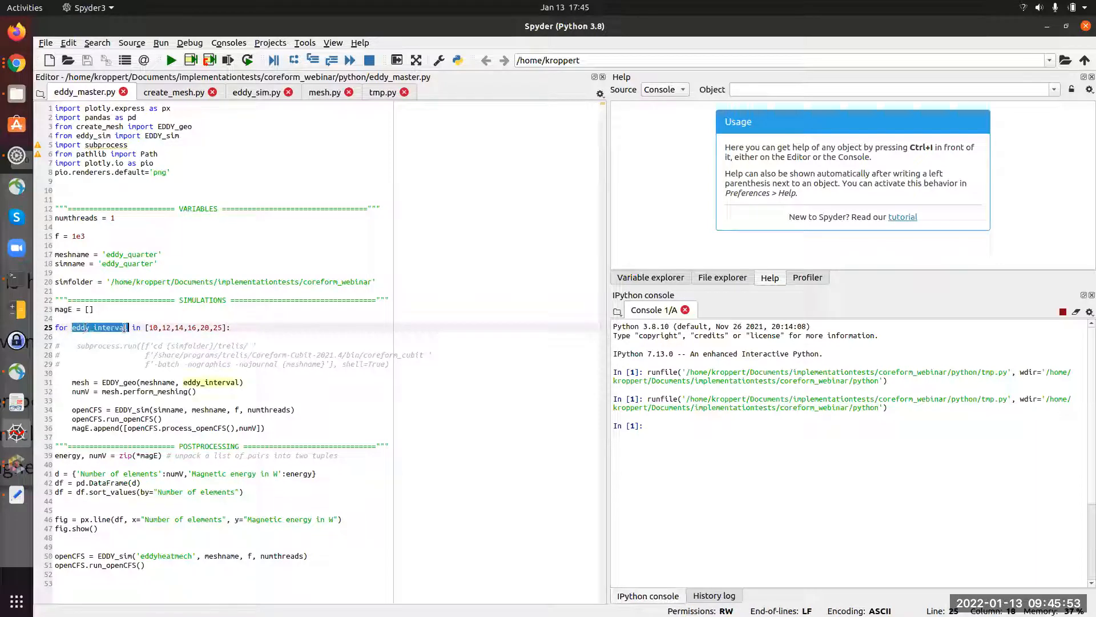
drag(148, 328, 219, 328)
click(220, 327)
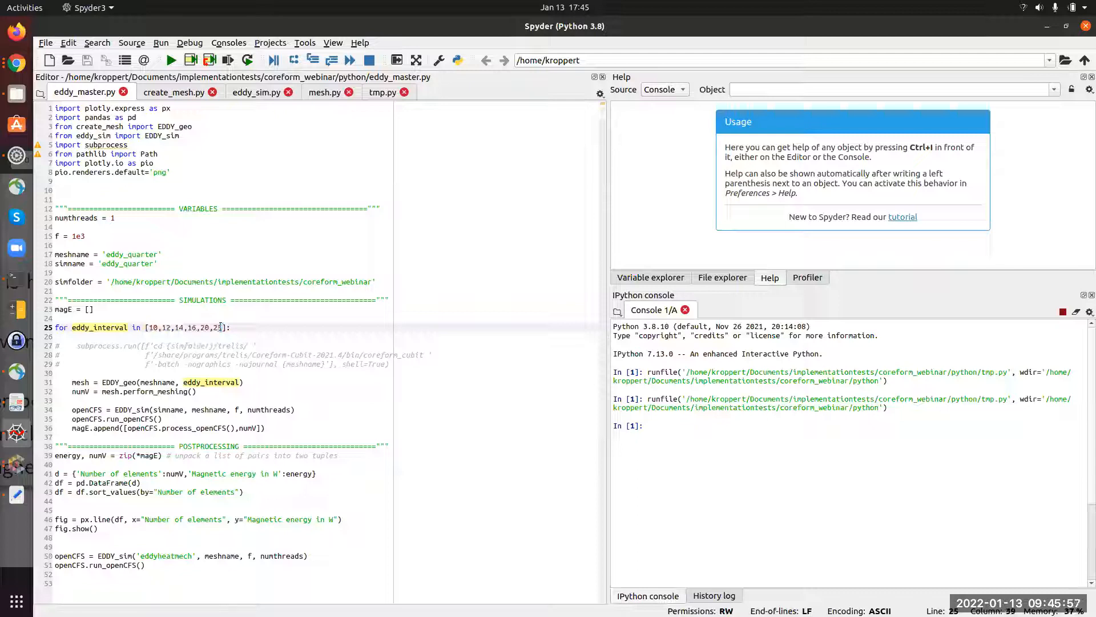
double_click(211, 382)
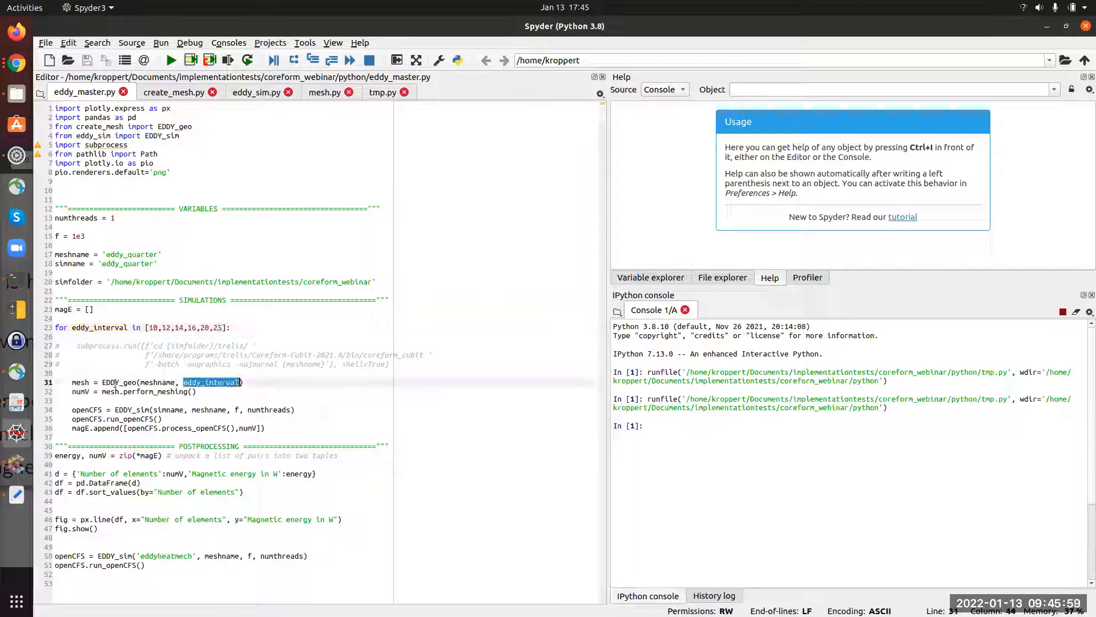
double_click(116, 382)
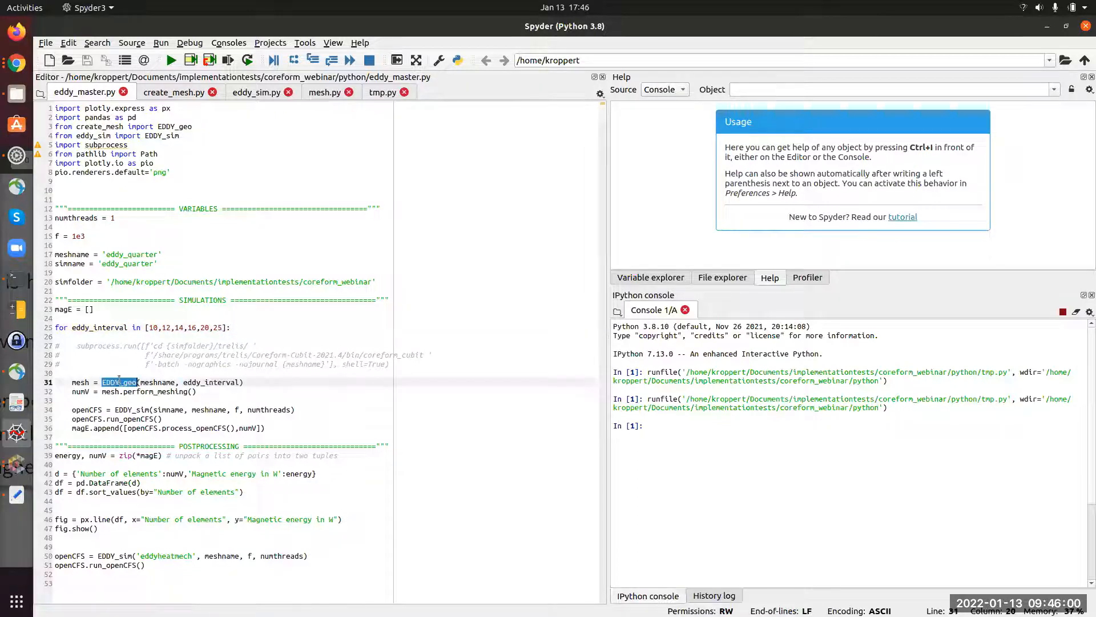
Step: Widen the editor area and trace skin_interval in create_mesh.py from the constructor to the curve interval command in the mesh method
click(173, 92)
double_click(205, 172)
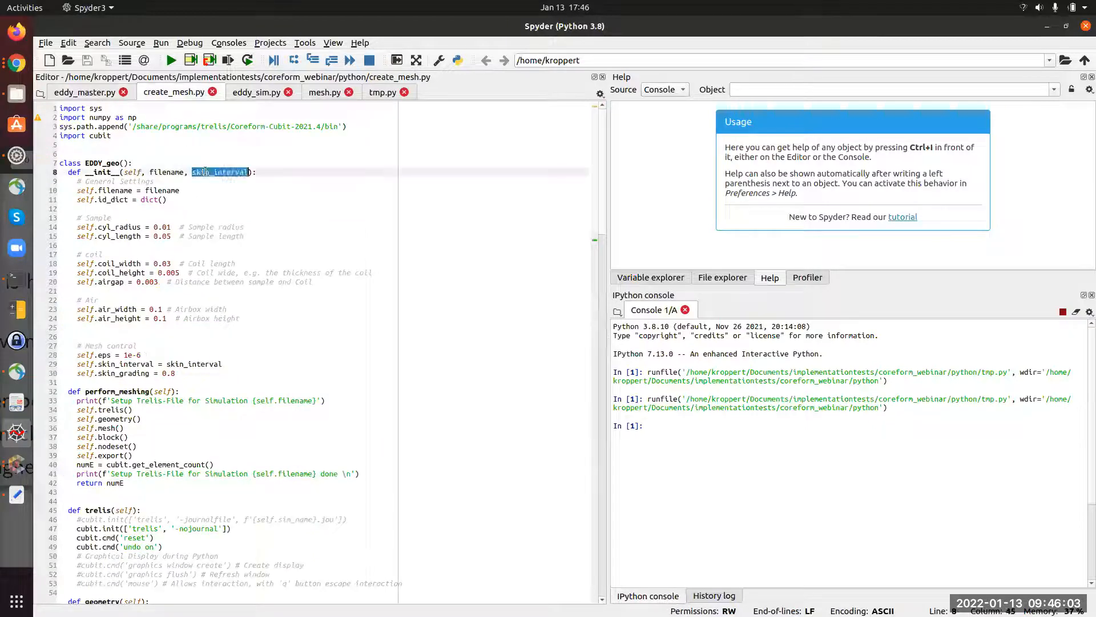
drag(607, 272, 786, 265)
scroll(577, 289, down, 7)
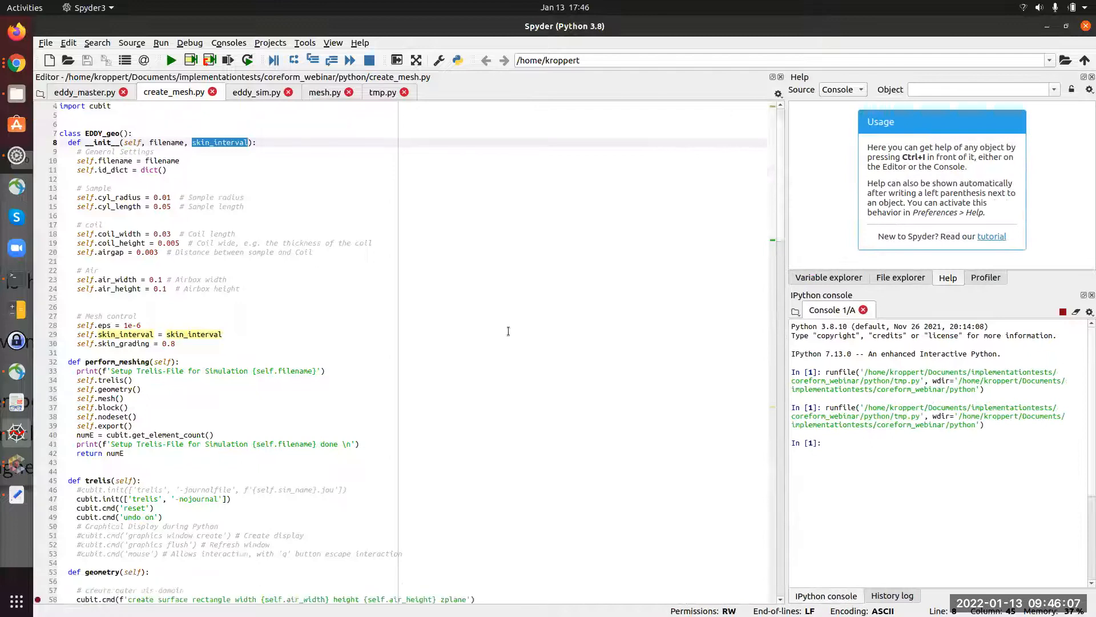
scroll(491, 347, down, 20)
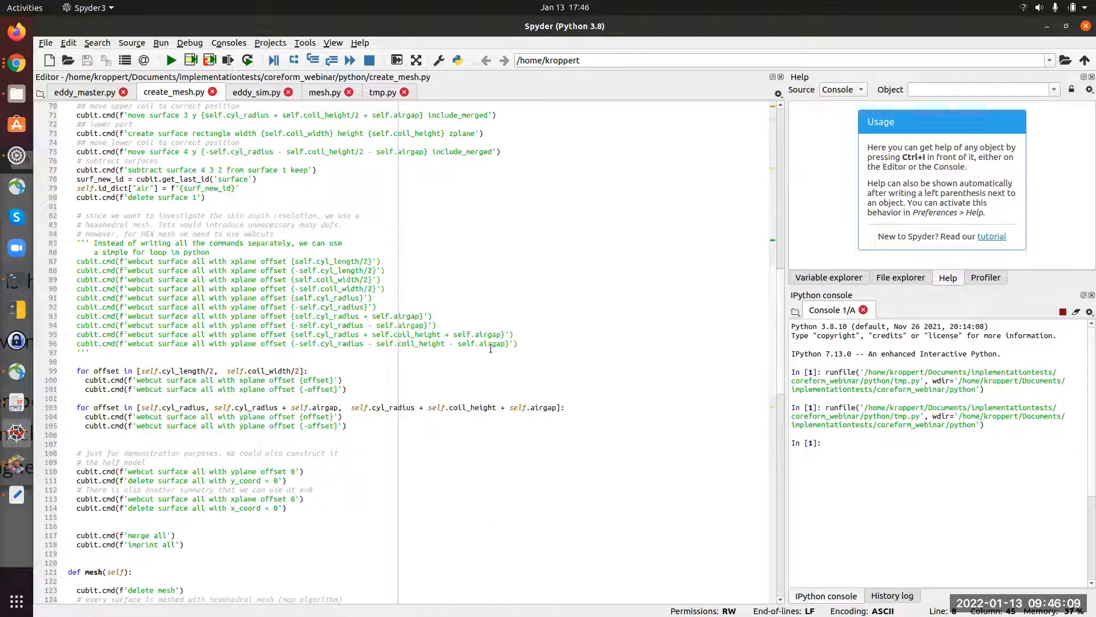
drag(715, 482, 765, 481)
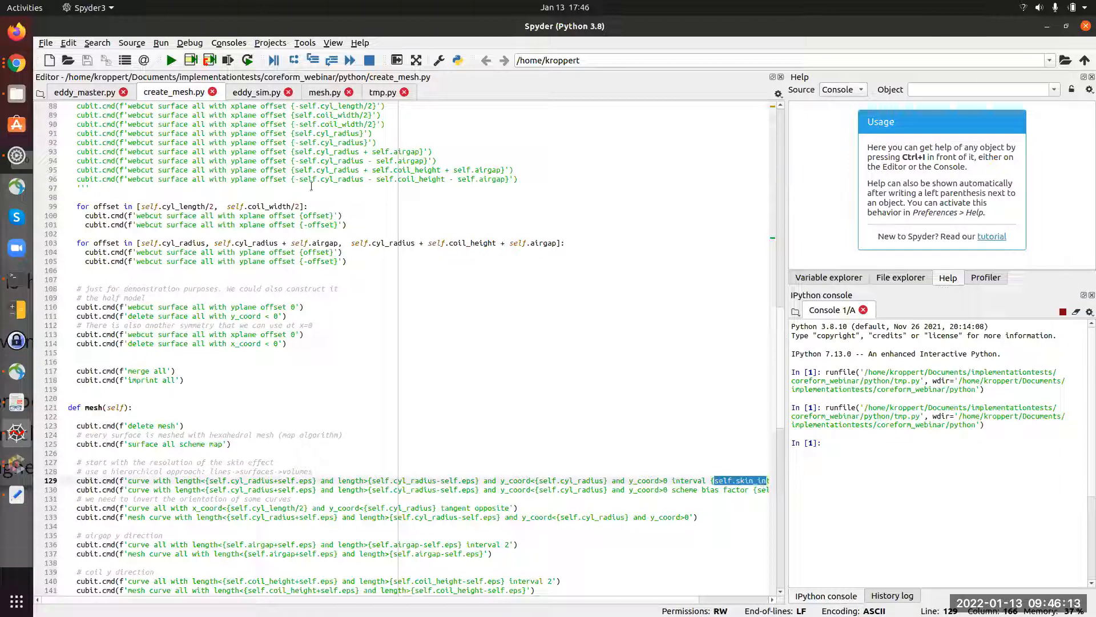
Step: Examine the mesh object creation and the perform_meshing call inside the loop of eddy_master.py
click(95, 95)
click(95, 382)
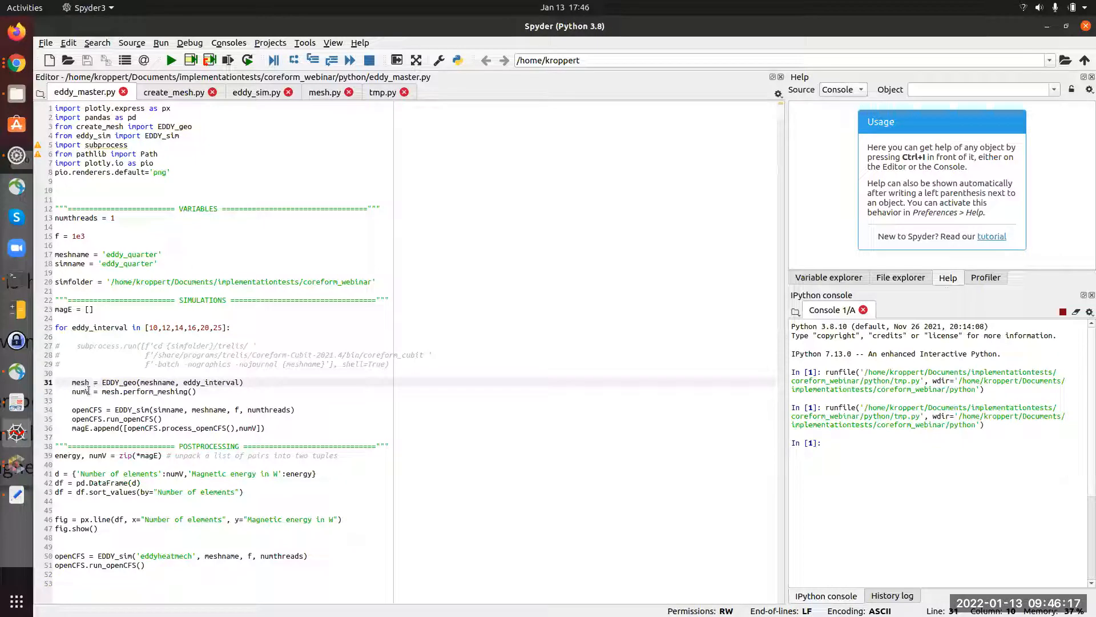
drag(102, 392, 153, 391)
click(153, 392)
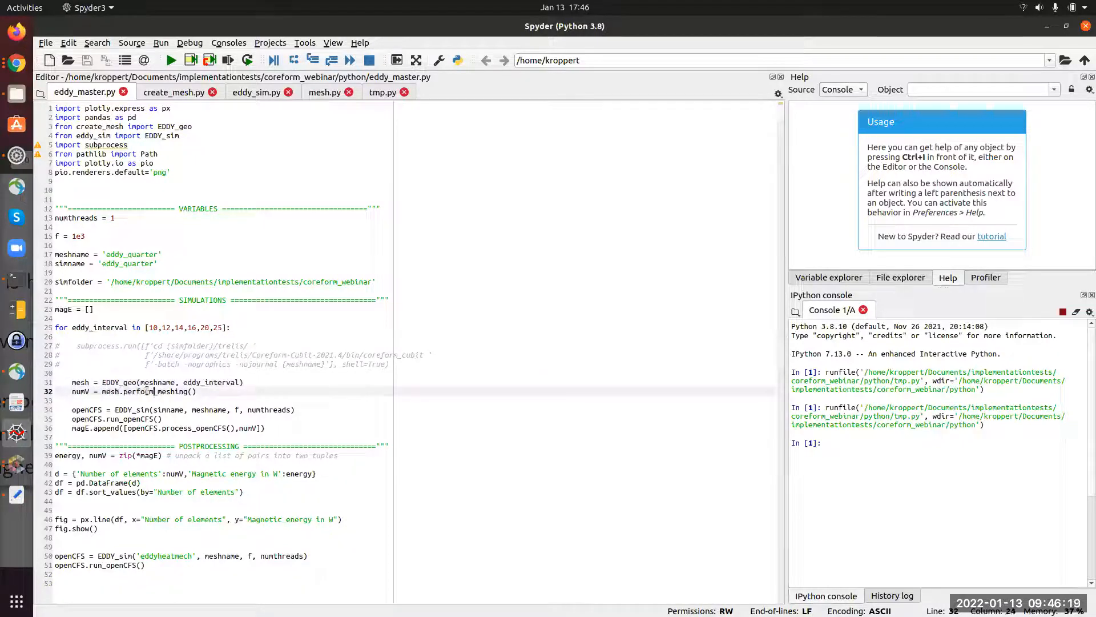
Step: Review the perform_meshing method in create_mesh.py, focusing on how get_element_count assigns numE
click(174, 93)
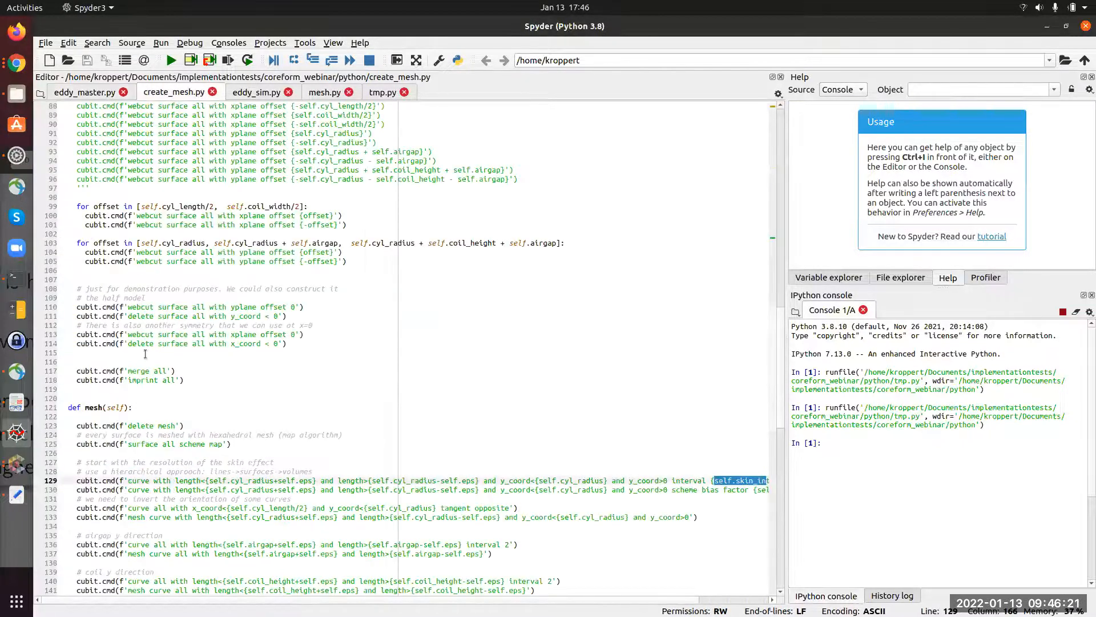
scroll(145, 353, up, 20)
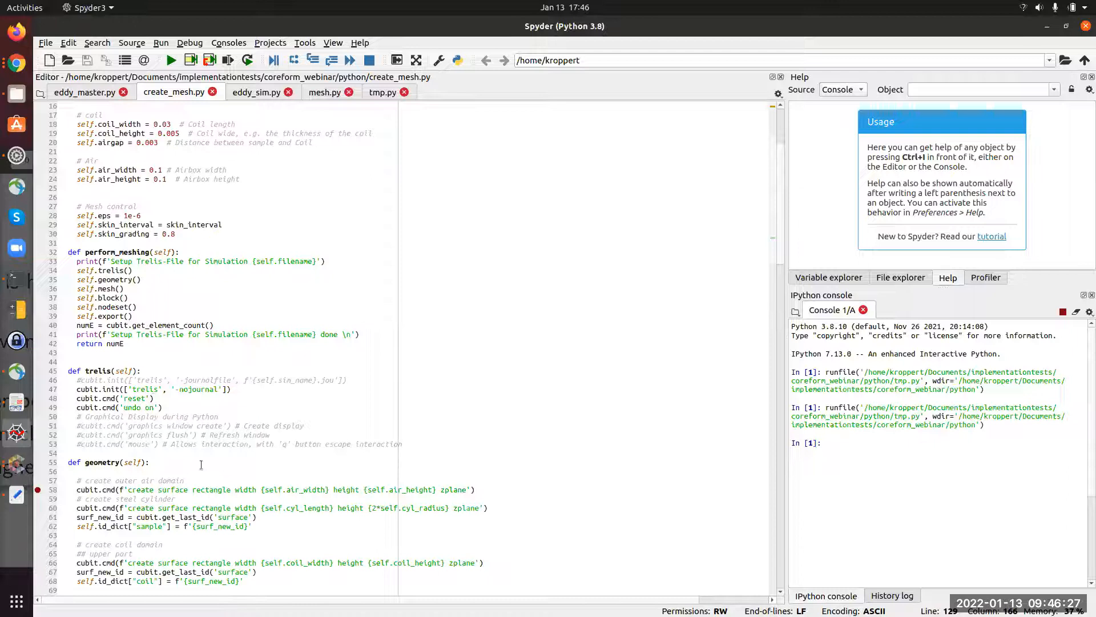
scroll(201, 464, down, 3)
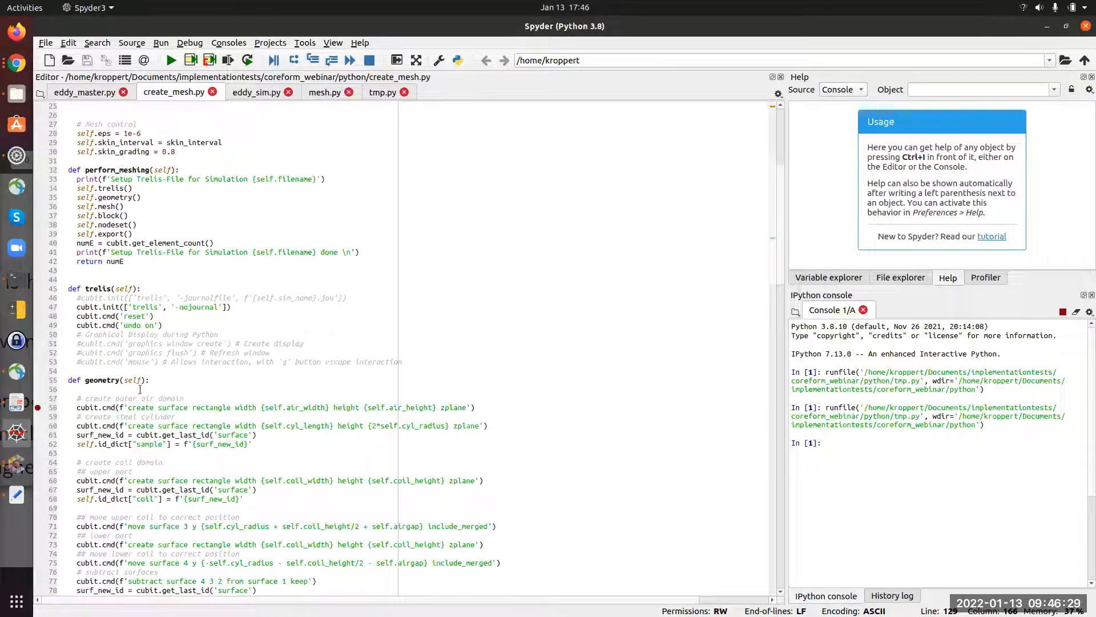
scroll(140, 389, up, 2)
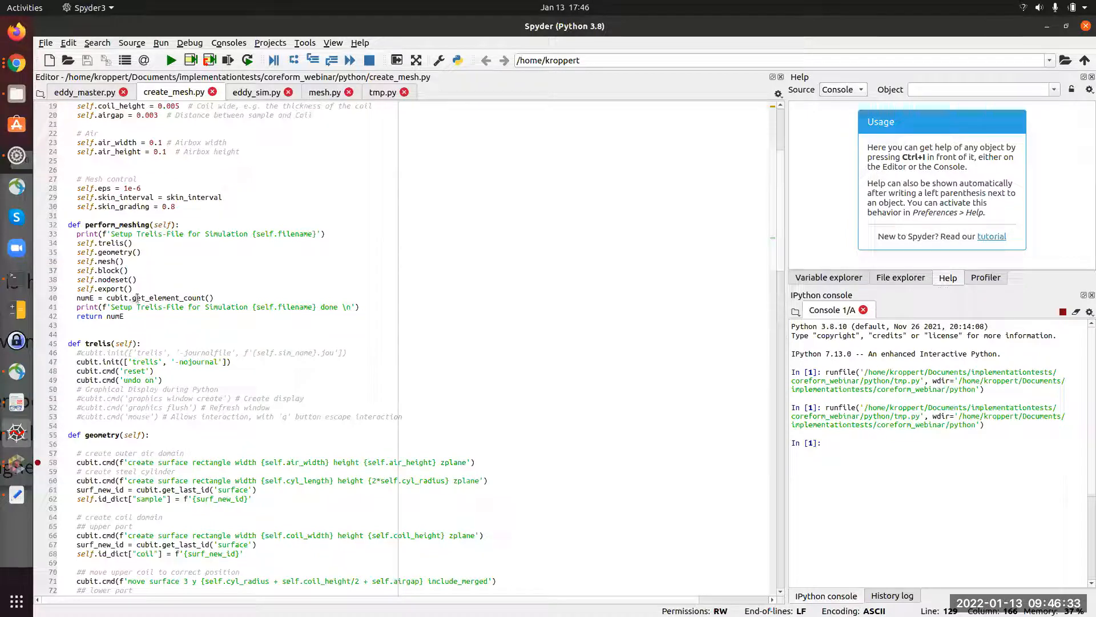
double_click(192, 298)
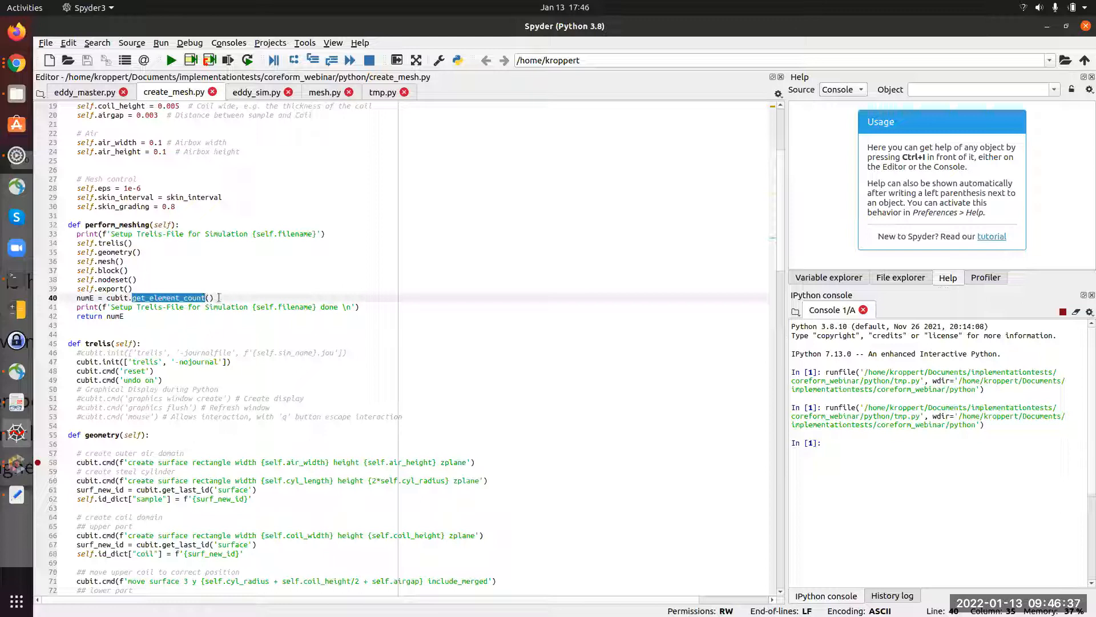
key(Up)
key(Up)
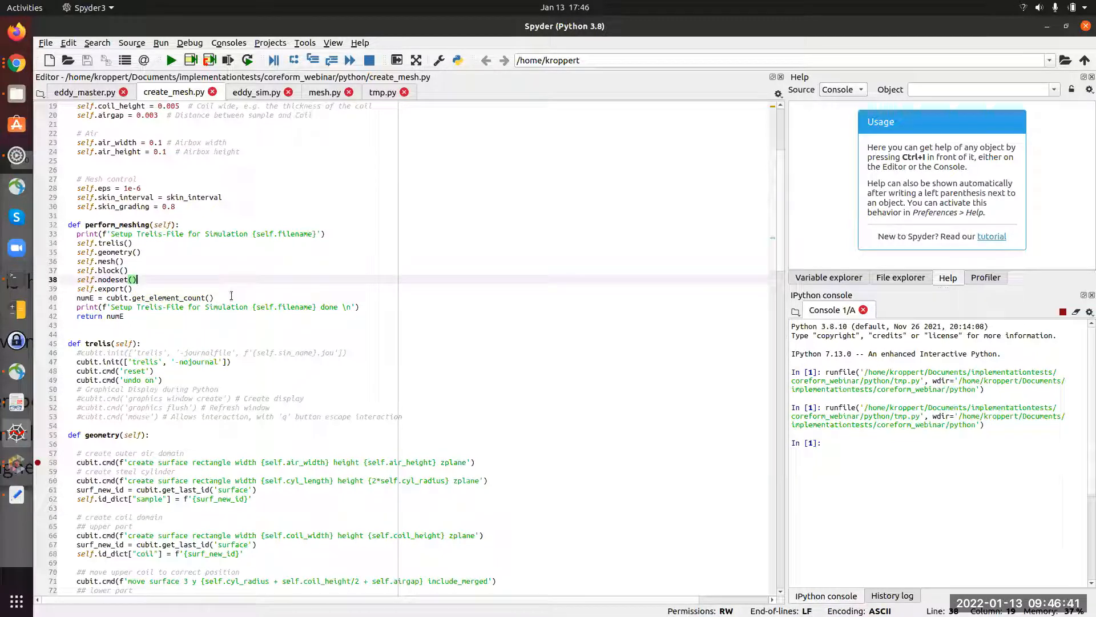
double_click(84, 297)
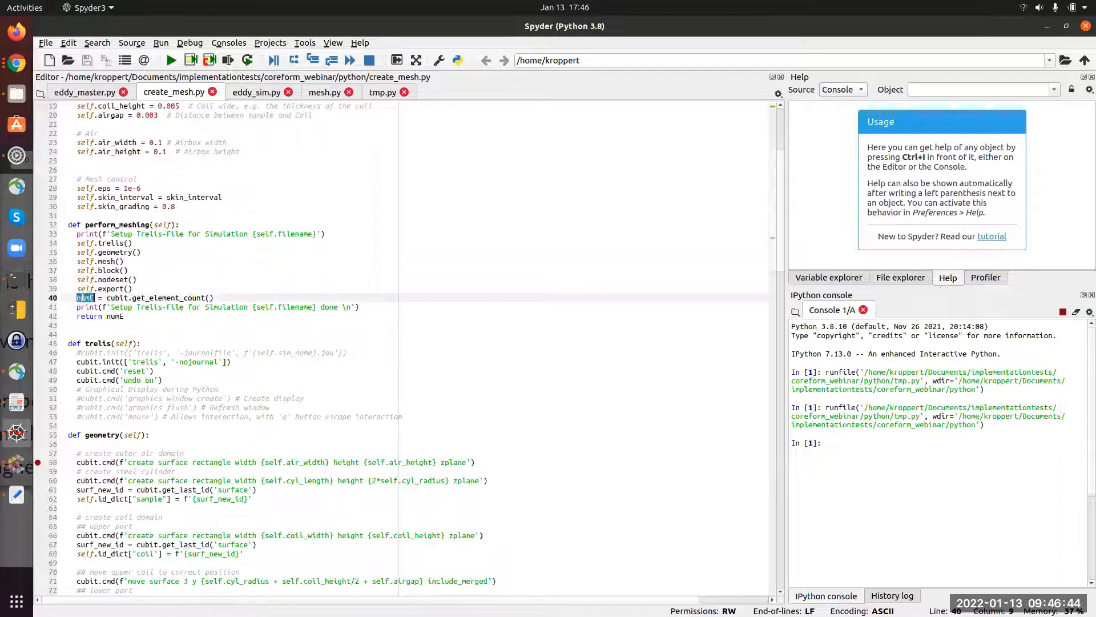
Step: Examine in the loop of eddy_master.py the numV assignment and the EDDY_sim object creation that follows meshing
click(99, 94)
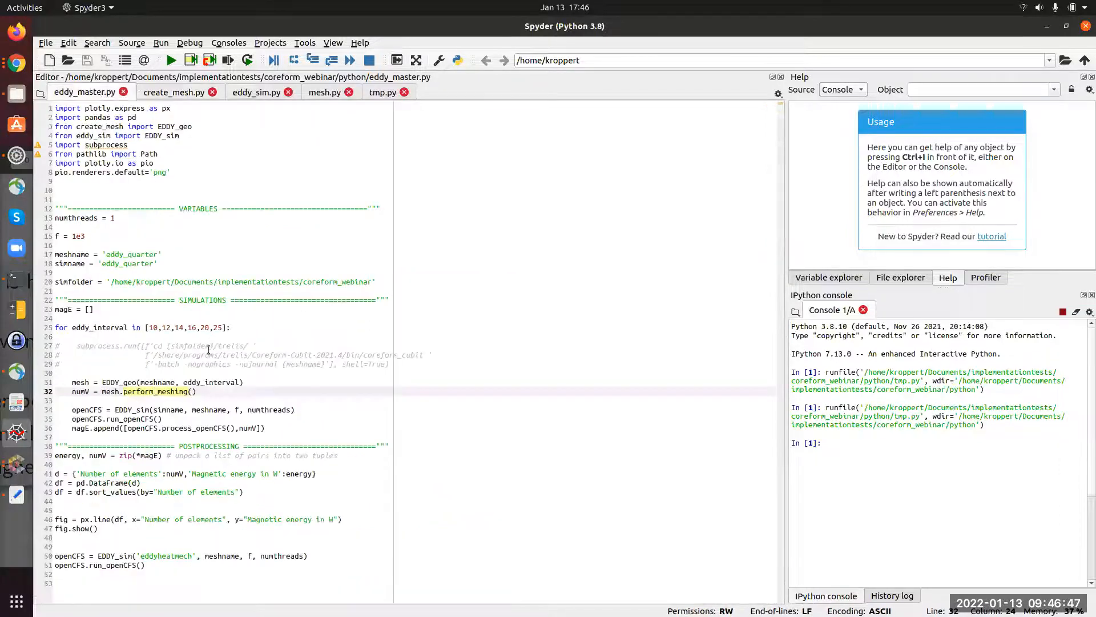
double_click(80, 392)
click(84, 410)
drag(73, 409, 306, 406)
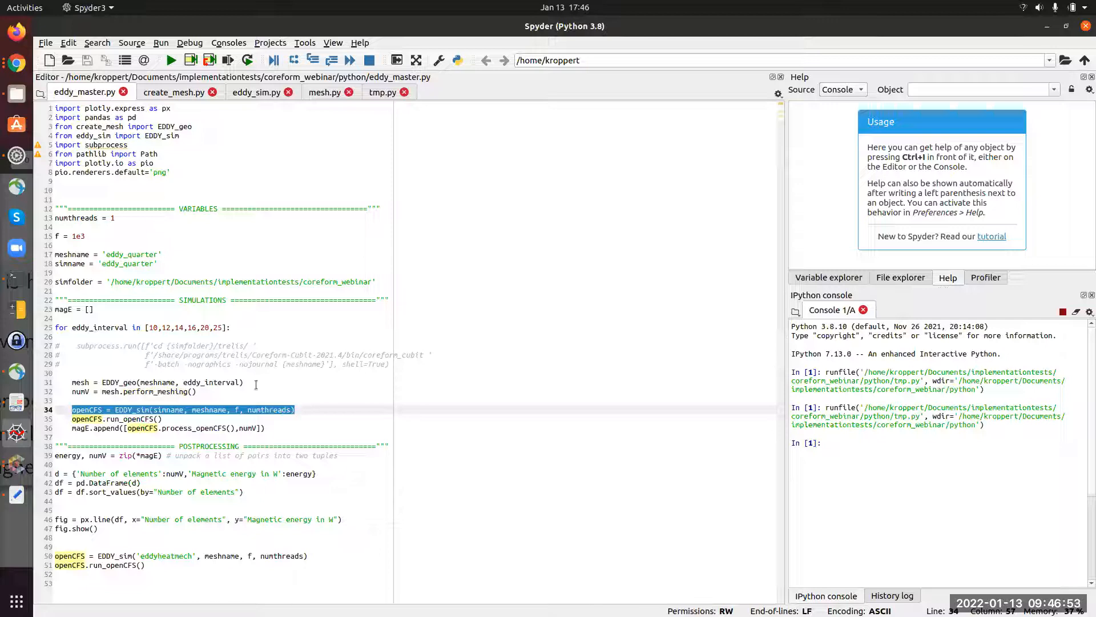
click(178, 400)
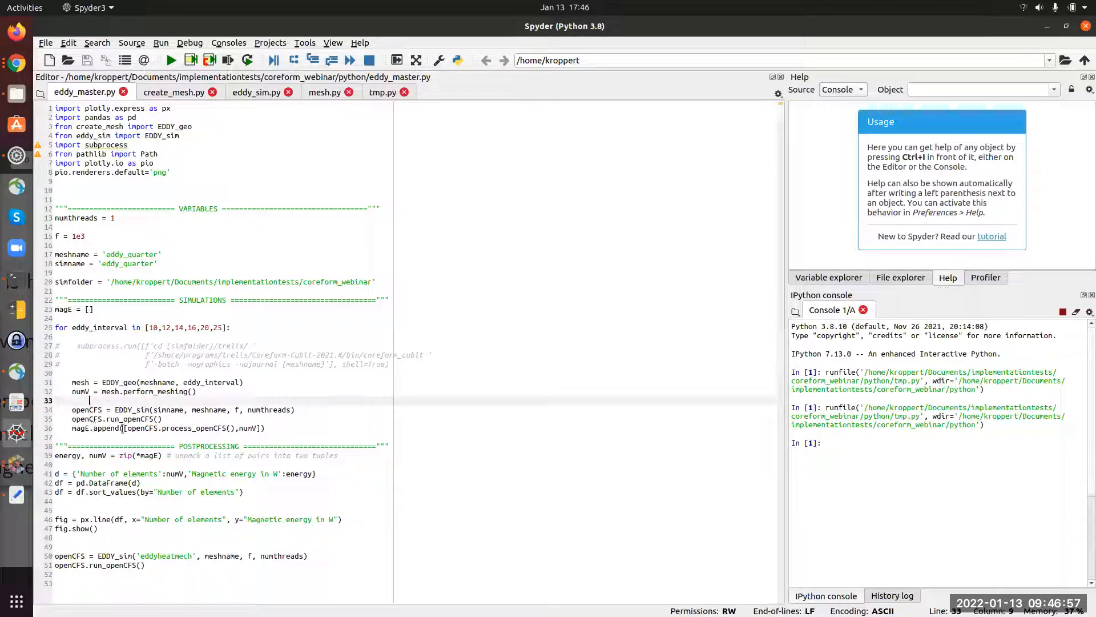
Step: Run eddy_master.py and widen the console area to show the magnetic energy plot
click(172, 62)
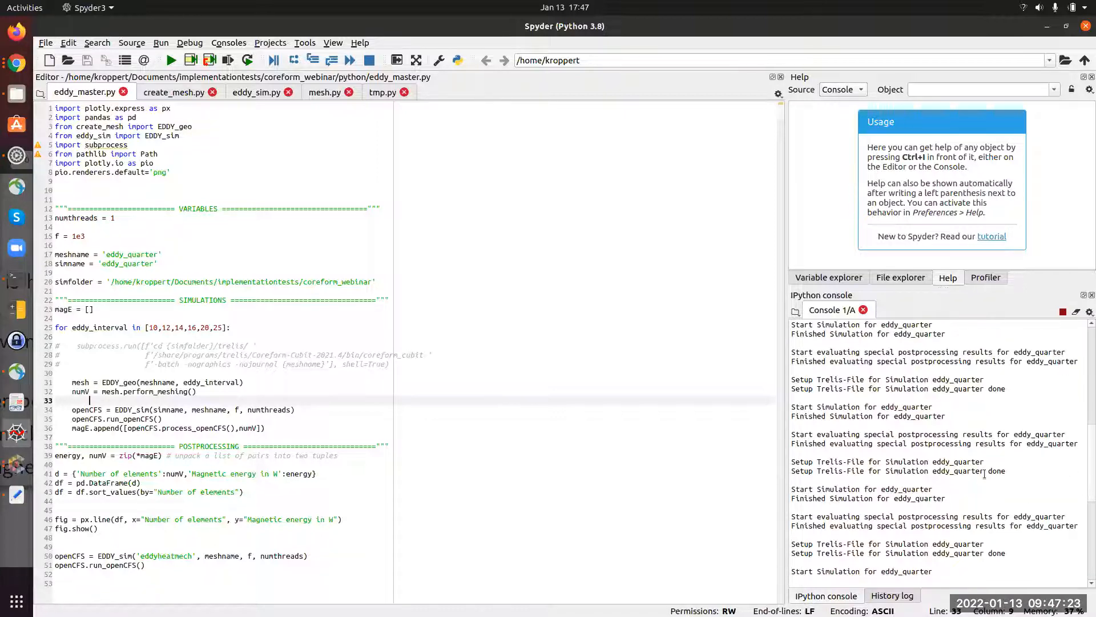
drag(786, 443, 602, 442)
scroll(661, 471, up, 3)
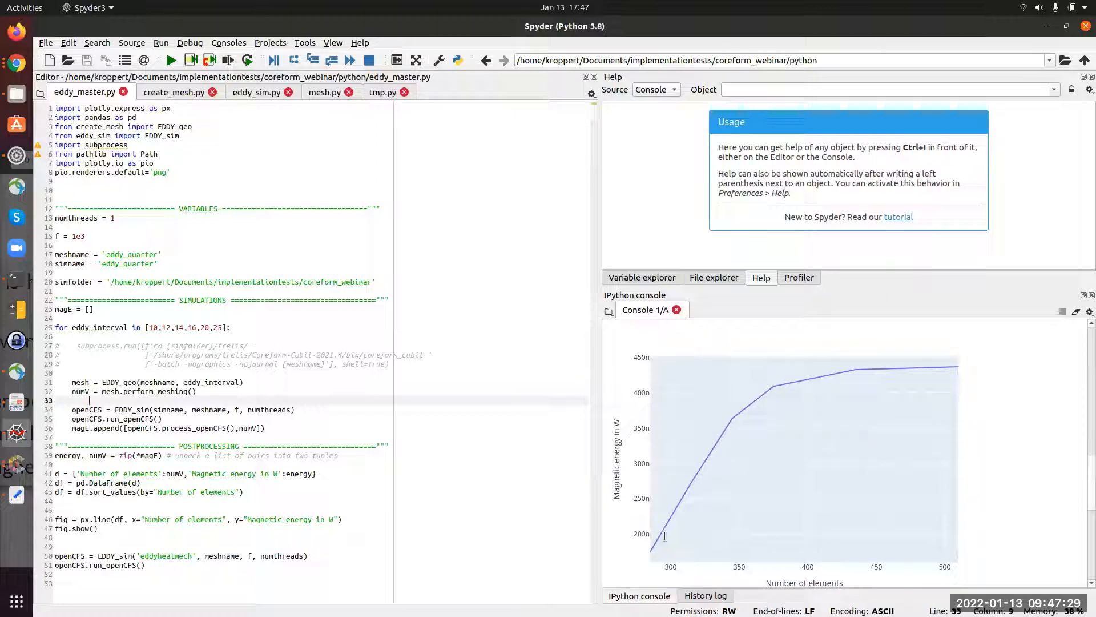
Step: Relate numV, magE and the eddy_interval list in eddy_master.py to the plot of magnetic energy over number of elements
double_click(81, 392)
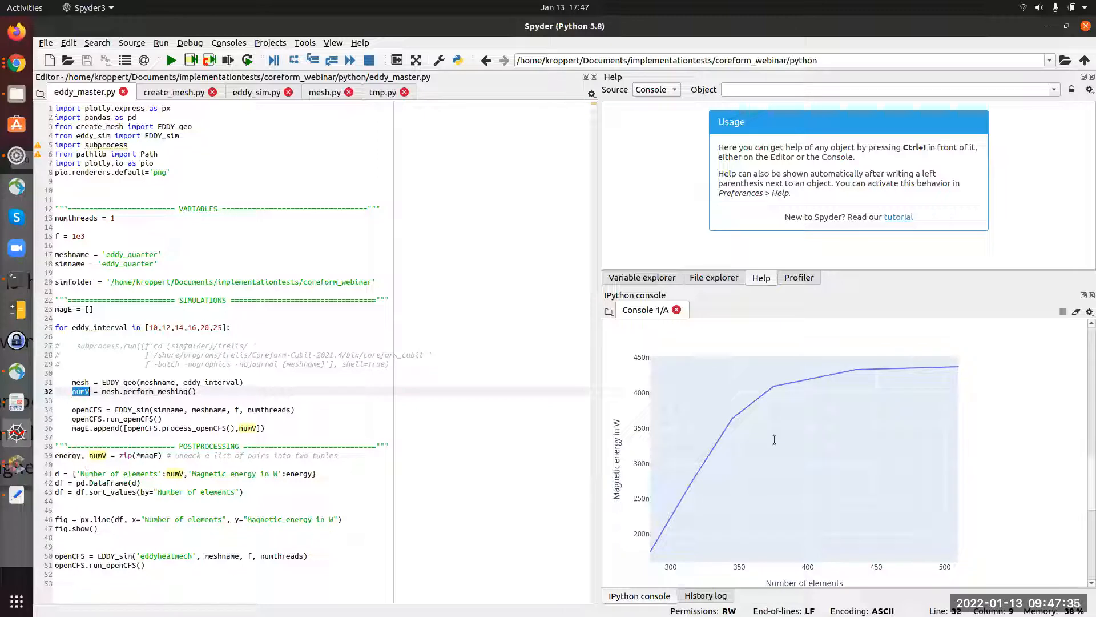
double_click(81, 428)
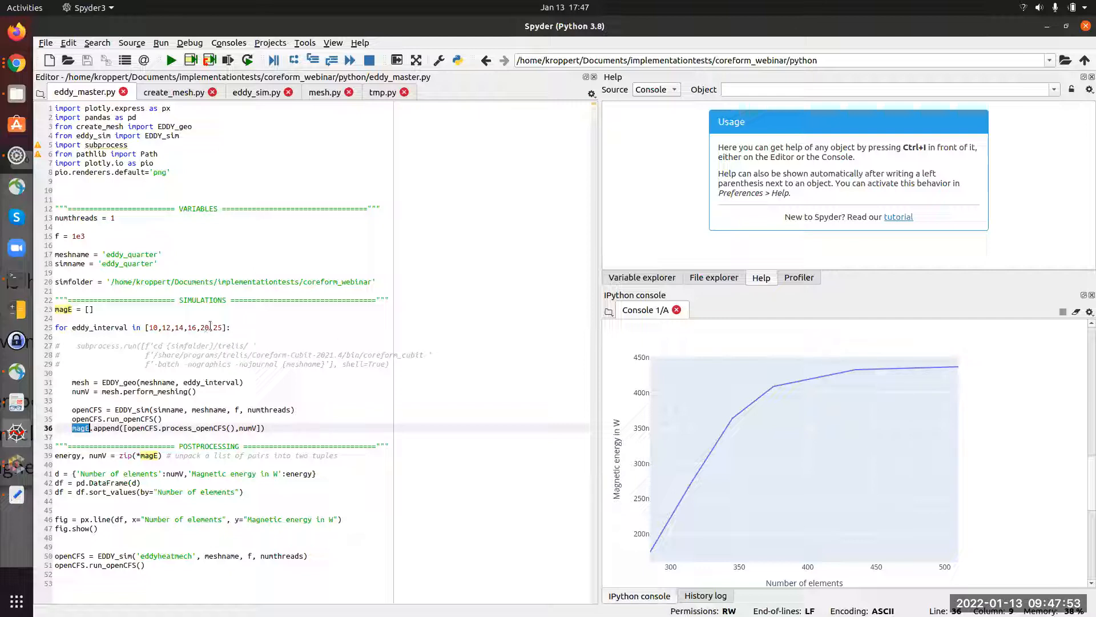
click(253, 328)
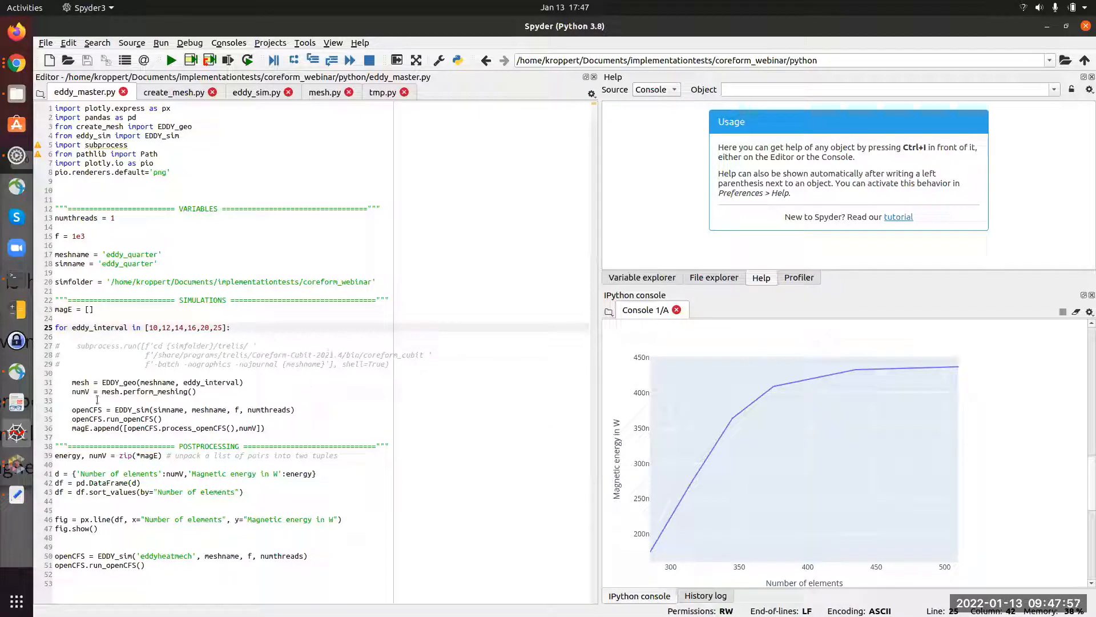
Step: Switch to the terminal and open results_hdf5/eddyheatmech.cfs in ParaView
click(18, 279)
key(Up)
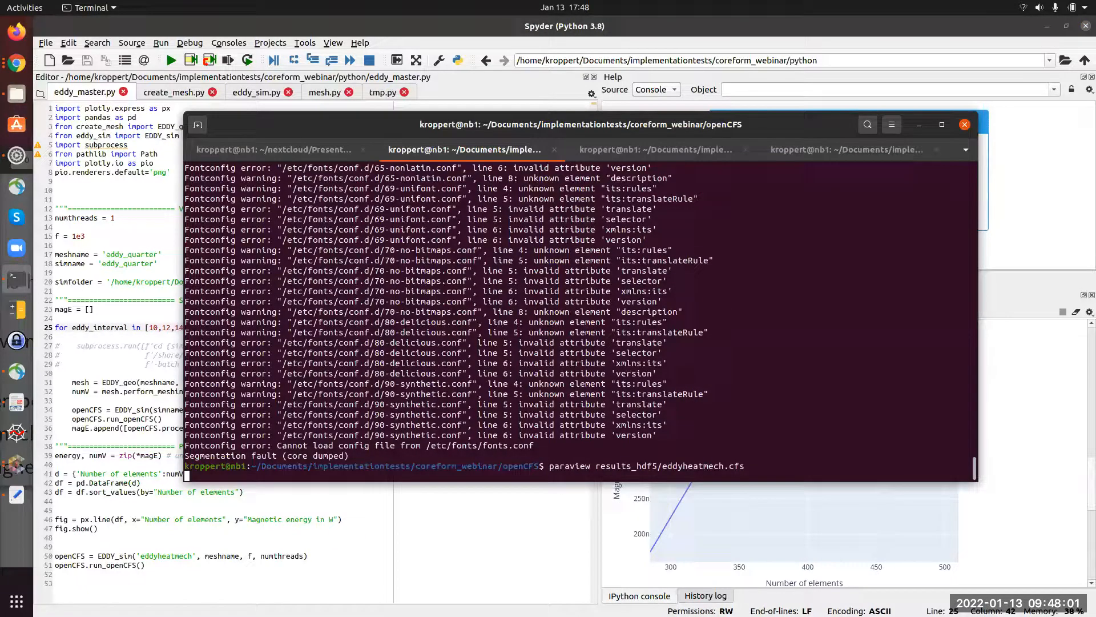
key(Return)
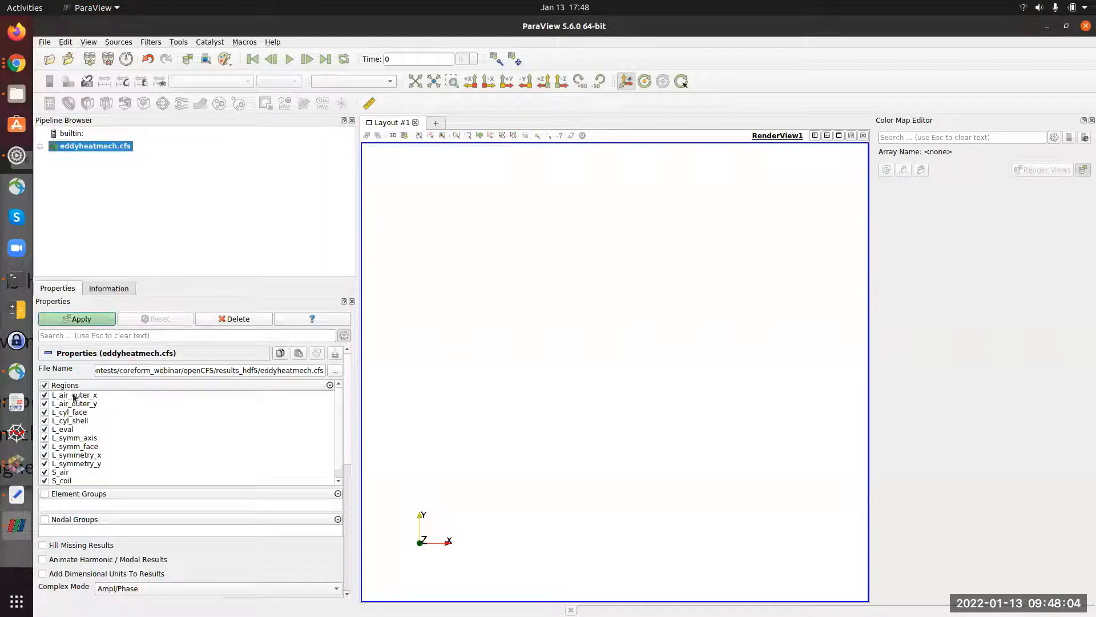
Step: Exclude the line regions from L_air_outer_x through L_symmetry_y and load the remaining surface regions
click(74, 395)
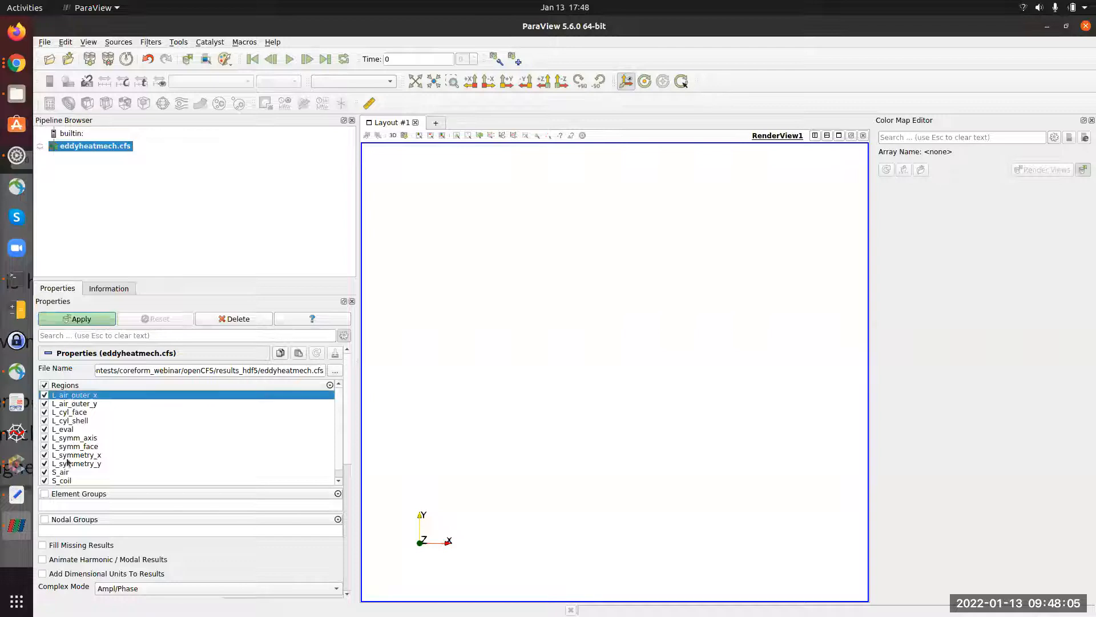
shift+click(69, 463)
click(45, 465)
click(77, 319)
Step: Set the analysis step to 1 and colour the model by magEddyCurrentDensityAmpl
scroll(117, 433, down, 2)
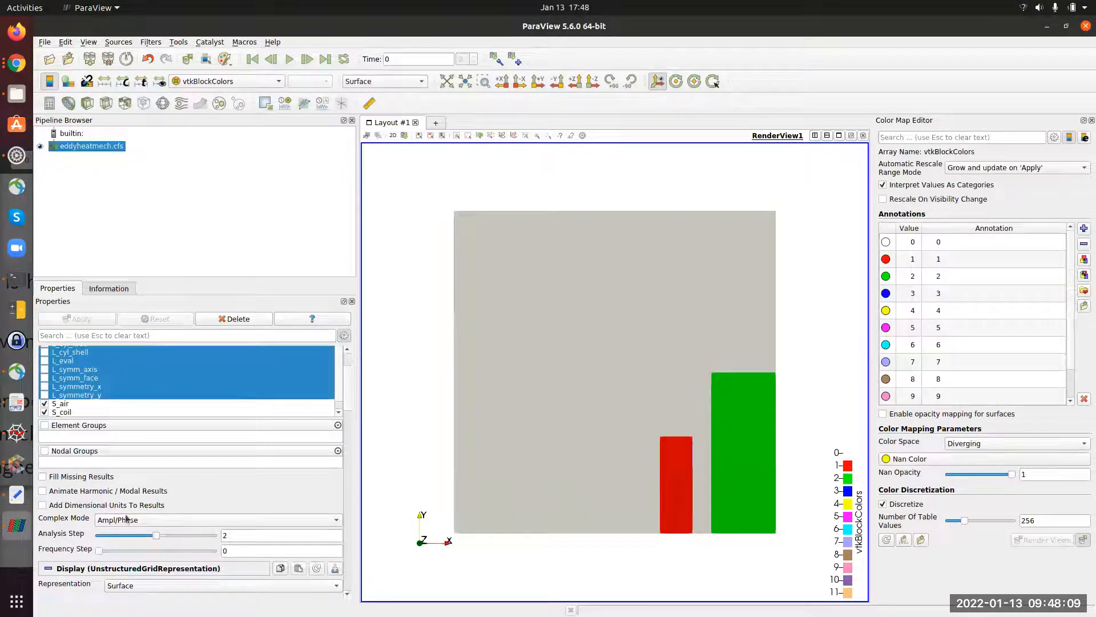
drag(154, 534, 118, 537)
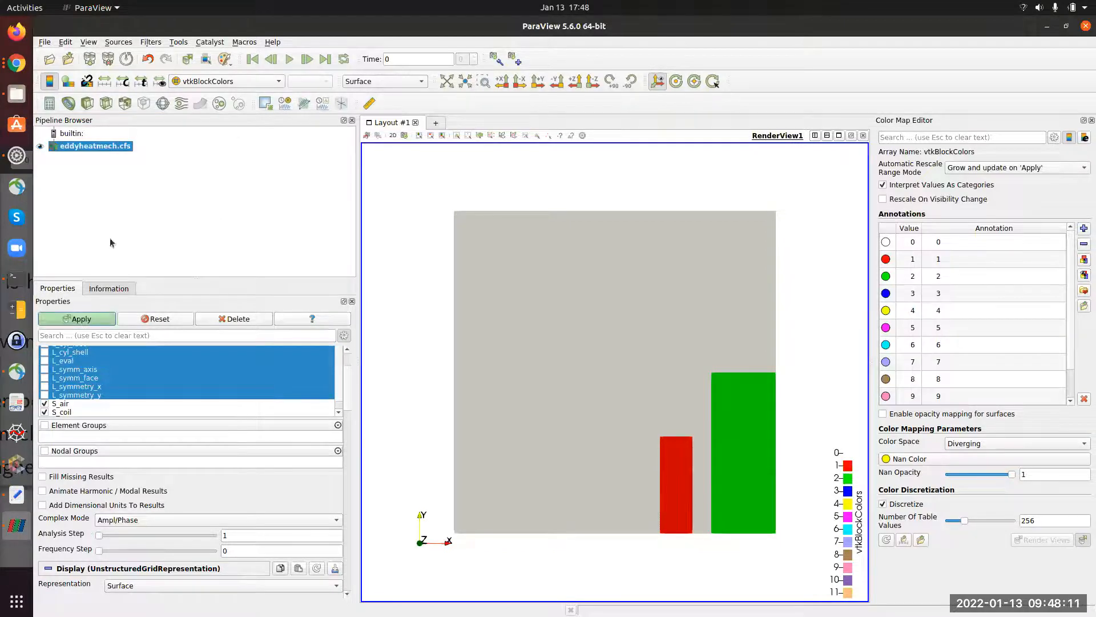
click(97, 321)
click(209, 81)
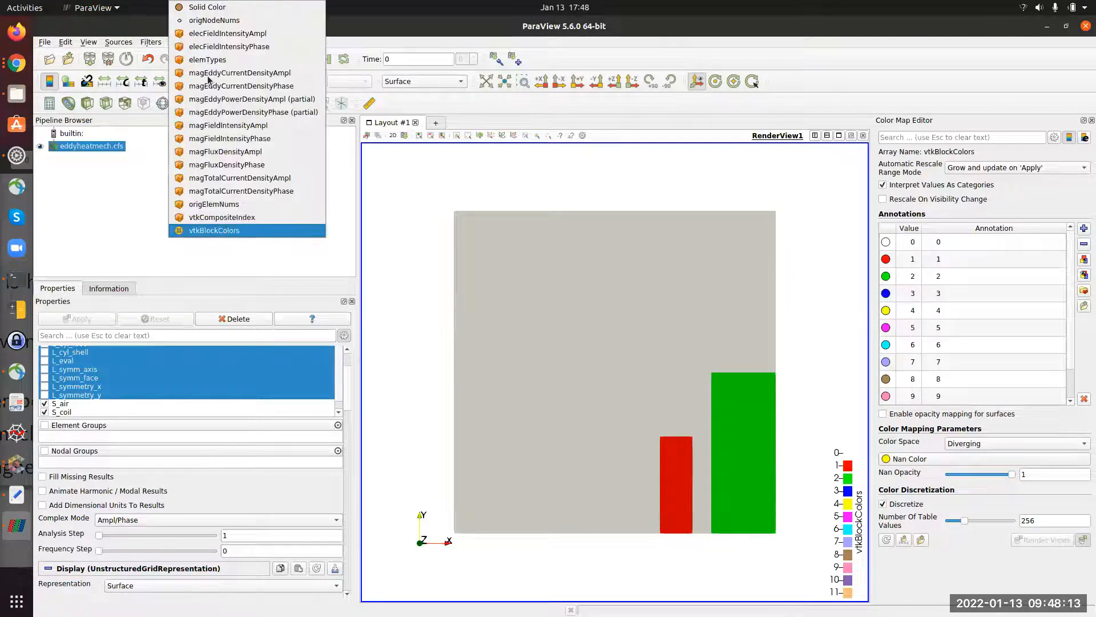
click(236, 73)
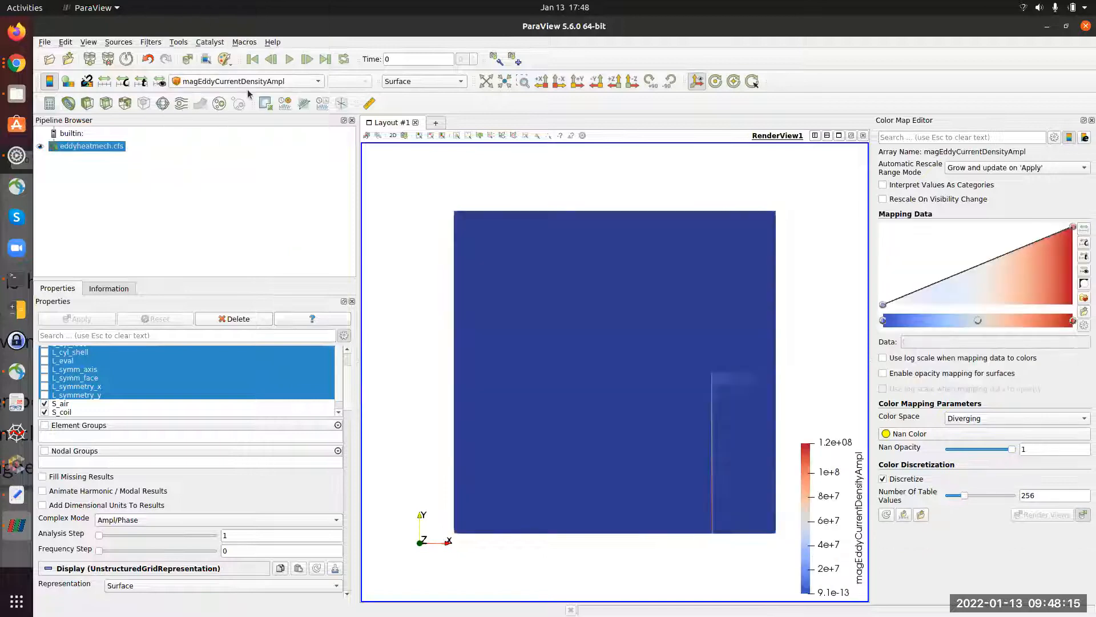
Step: Inspect the eddy current density in the thin skin layer along the cylinder's outer edge at close range
scroll(723, 514, down, 3)
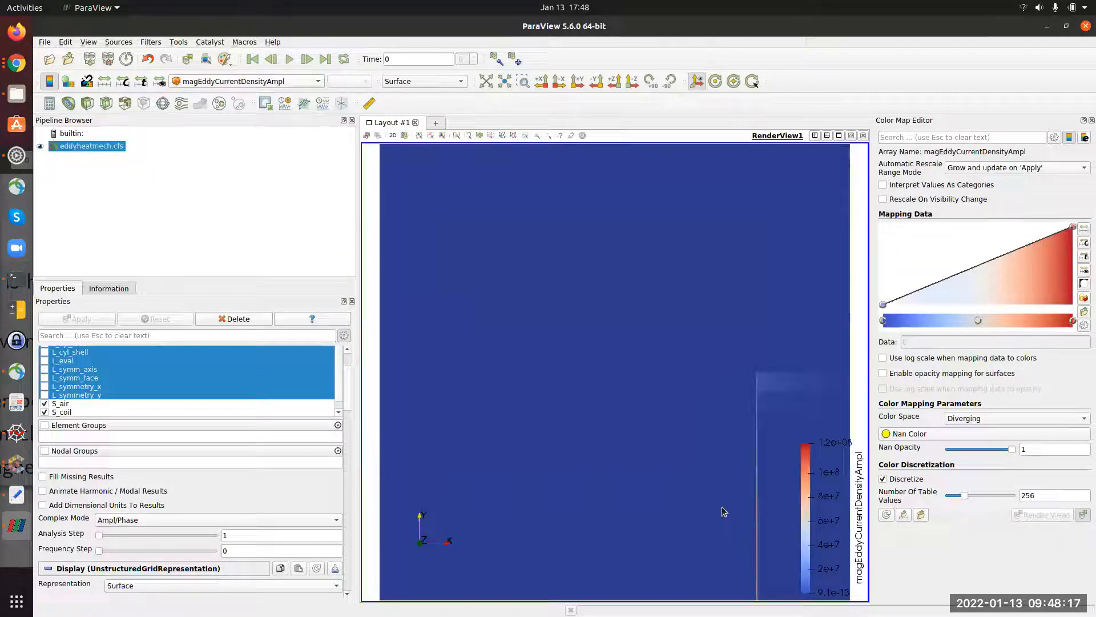
middle_drag(722, 594, 614, 439)
scroll(614, 440, up, 4)
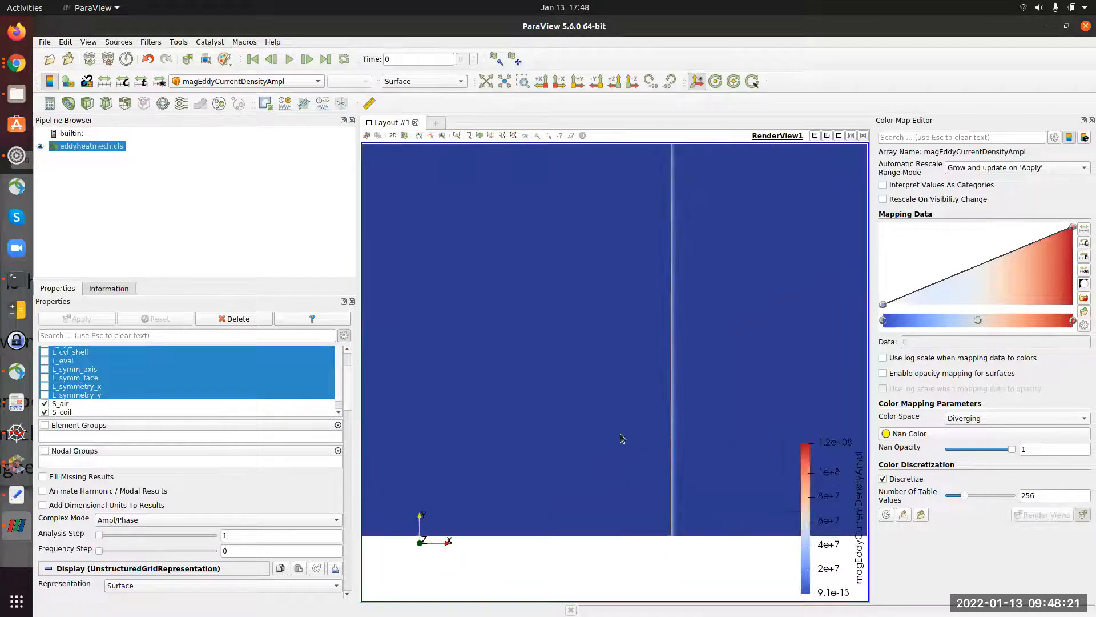
scroll(684, 413, up, 4)
middle_drag(684, 412, 530, 292)
scroll(566, 363, up, 3)
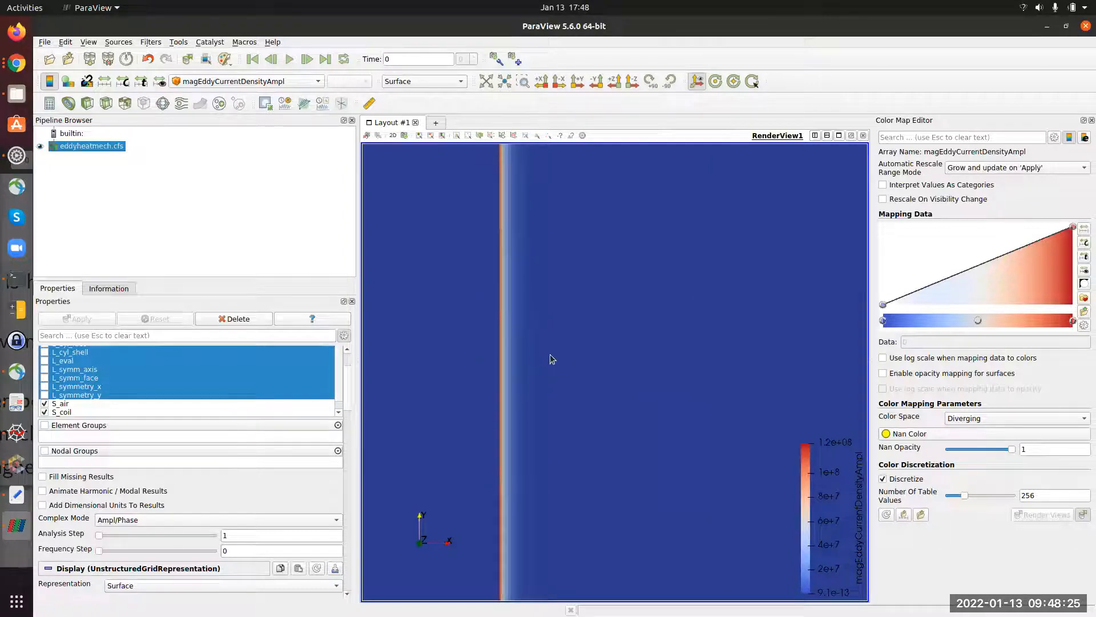
scroll(501, 351, up, 4)
middle_drag(518, 356, 569, 341)
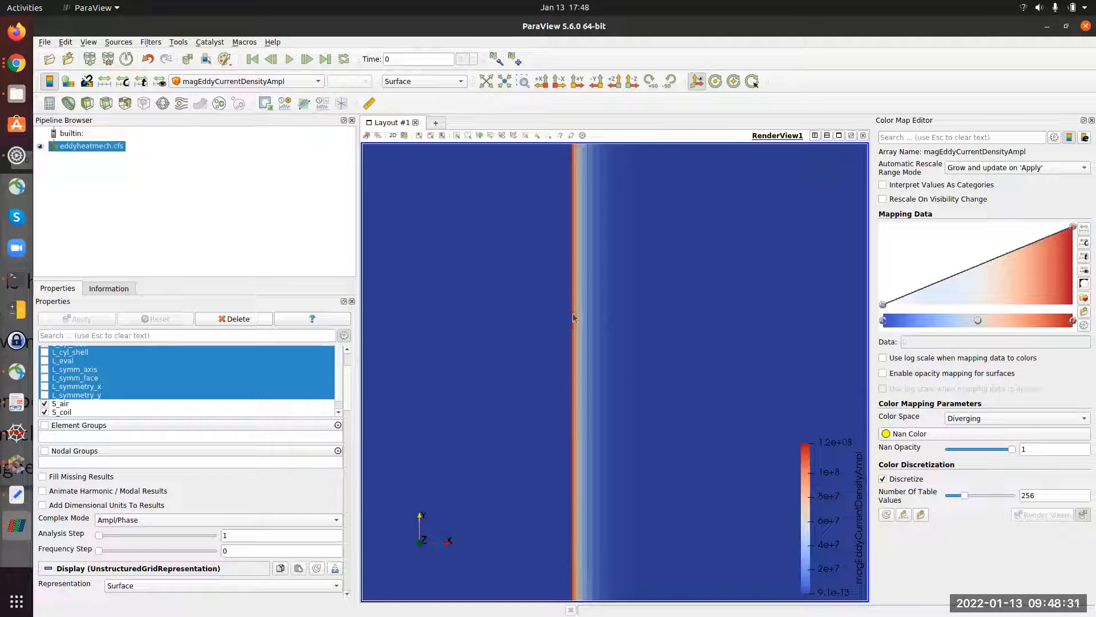
scroll(575, 317, down, 5)
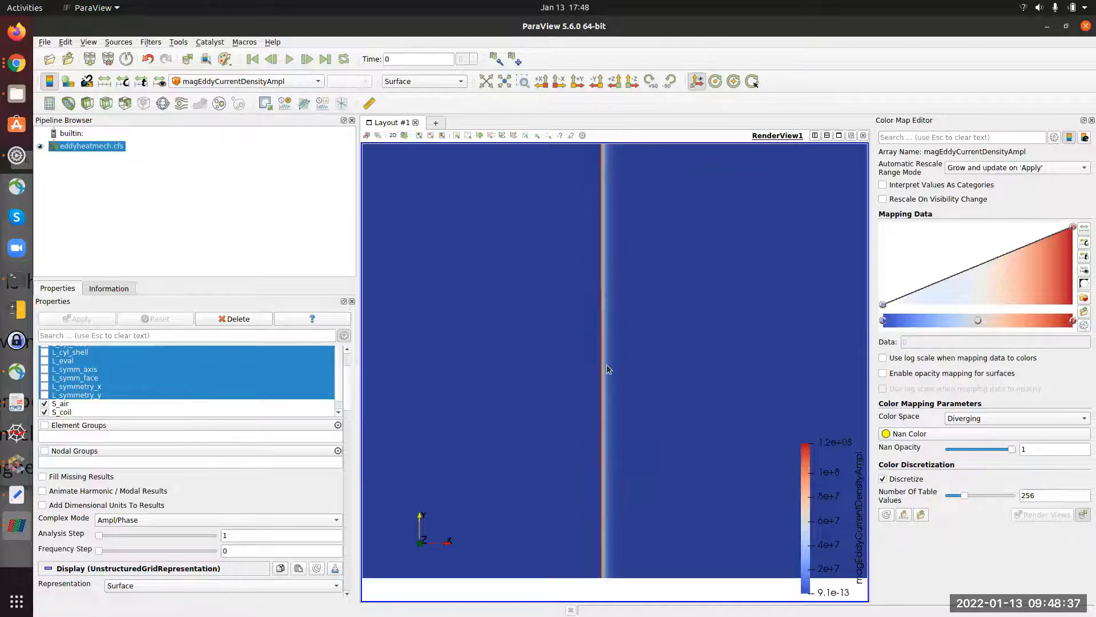
scroll(607, 362, down, 3)
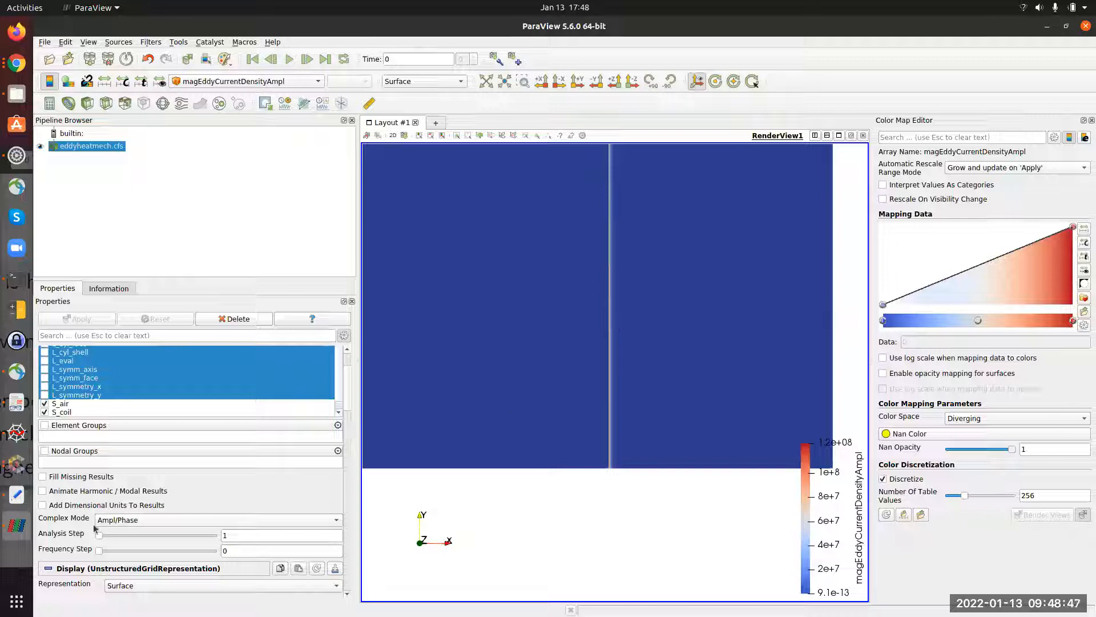
Step: Set the analysis step to 2 and colour the model by heatTemperature
drag(103, 540, 142, 536)
click(92, 318)
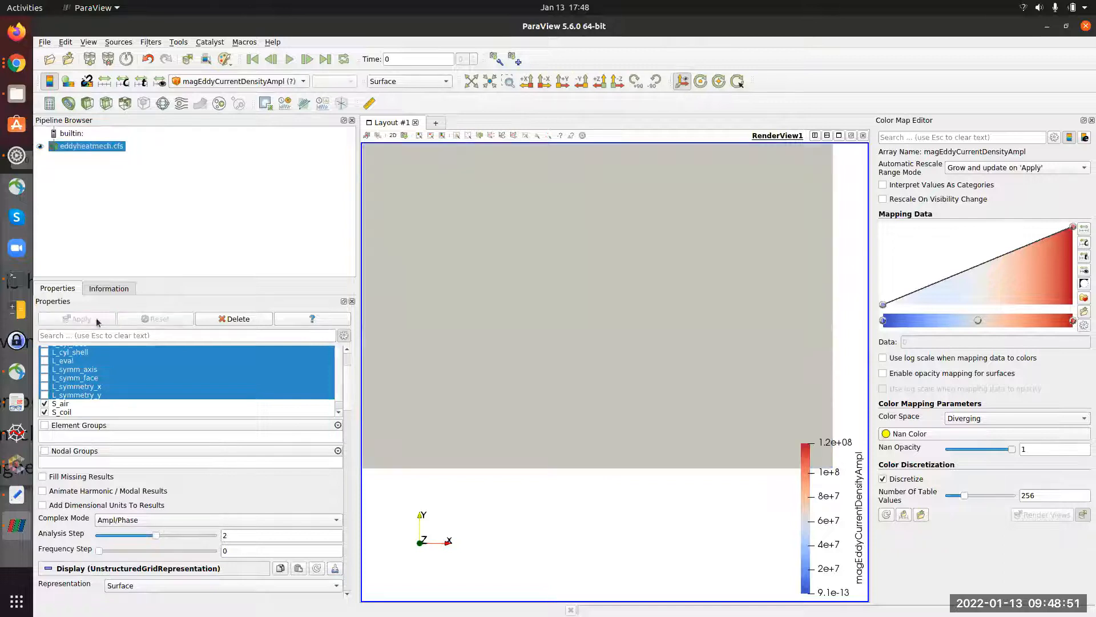
click(225, 82)
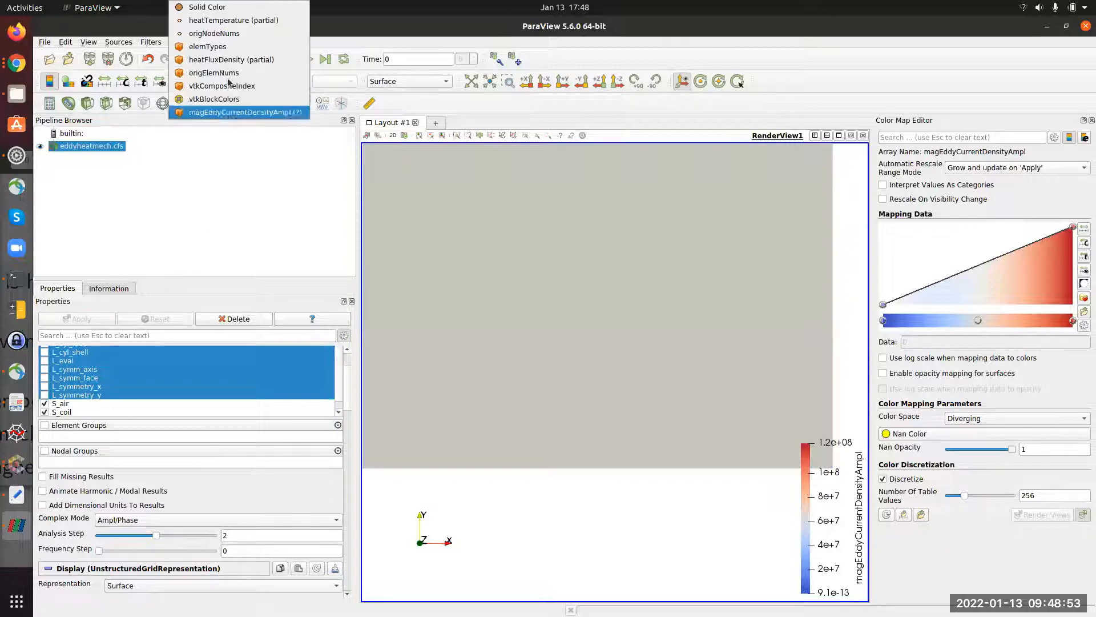
click(231, 20)
Step: Hide the S_air and S_coil regions to show the temperature field on S_cylinder alone
scroll(632, 317, down, 6)
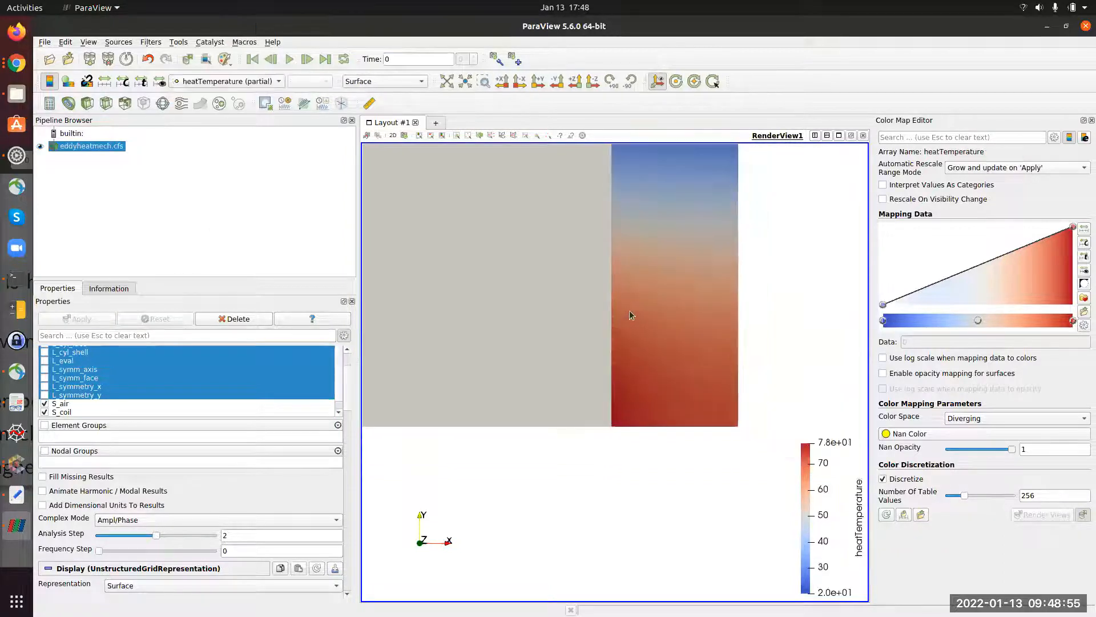
mouse_move(638, 256)
right_down()
mouse_move(638, 290)
mouse_move(639, 259)
right_up()
drag(708, 272, 729, 347)
scroll(679, 256, down, 3)
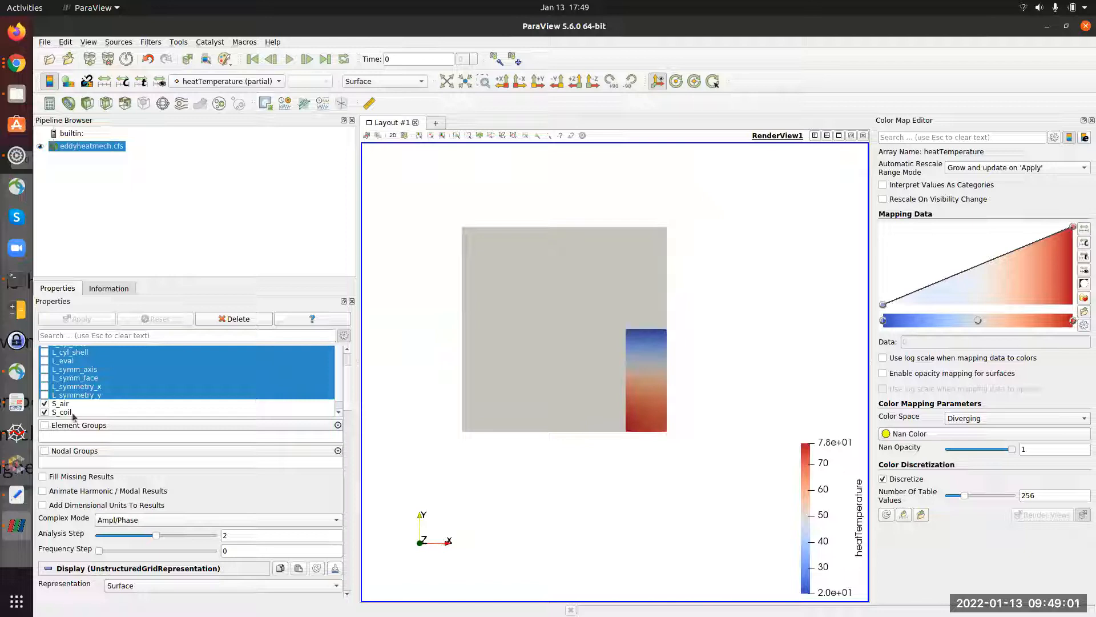
click(44, 404)
click(45, 412)
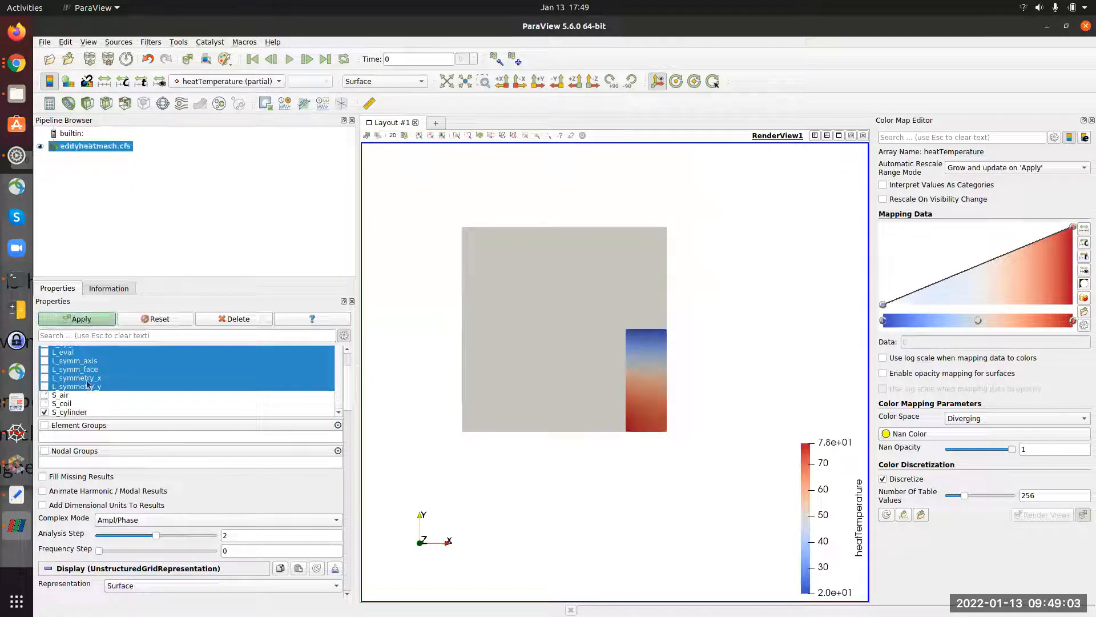
click(80, 318)
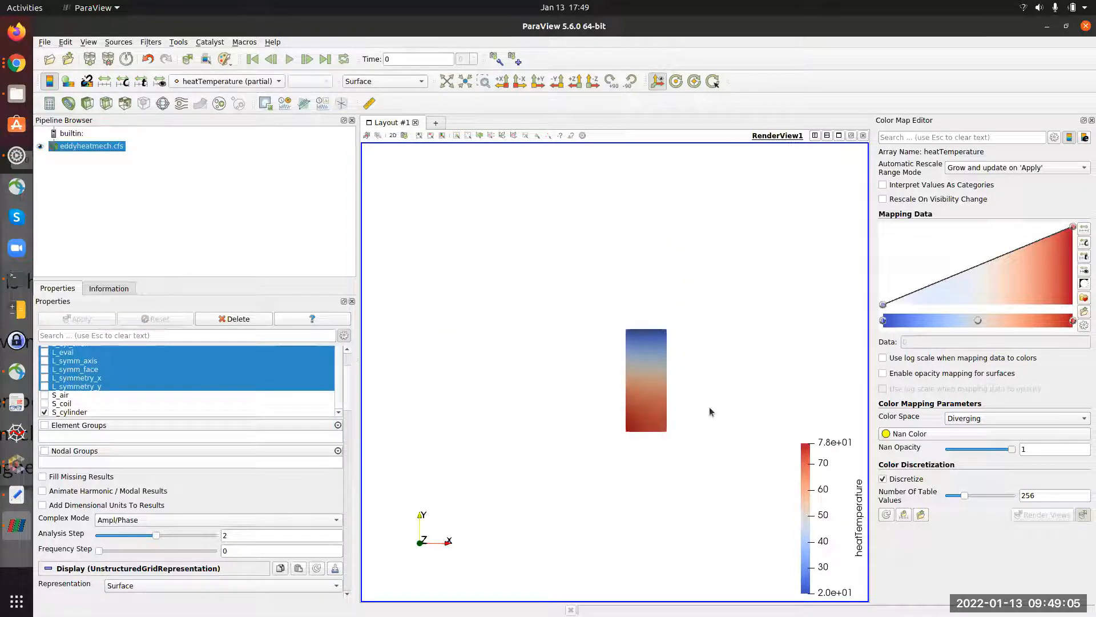
scroll(679, 398, up, 3)
drag(702, 425, 659, 381)
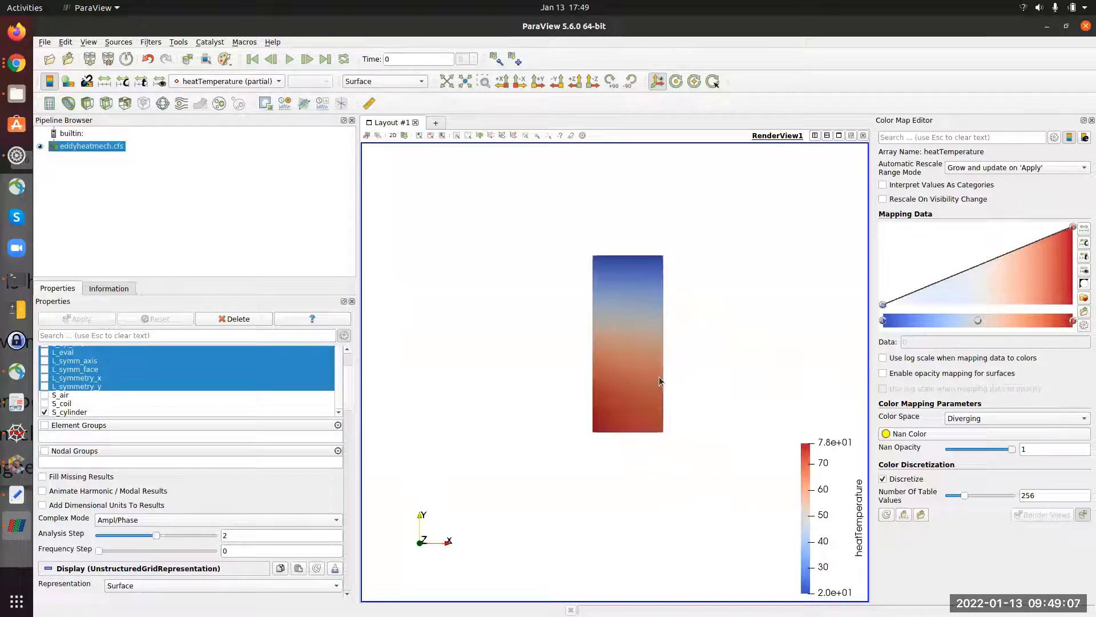
Step: Set the analysis step to 3 and colour the cylinder by mechDisplacement
scroll(660, 380, up, 1)
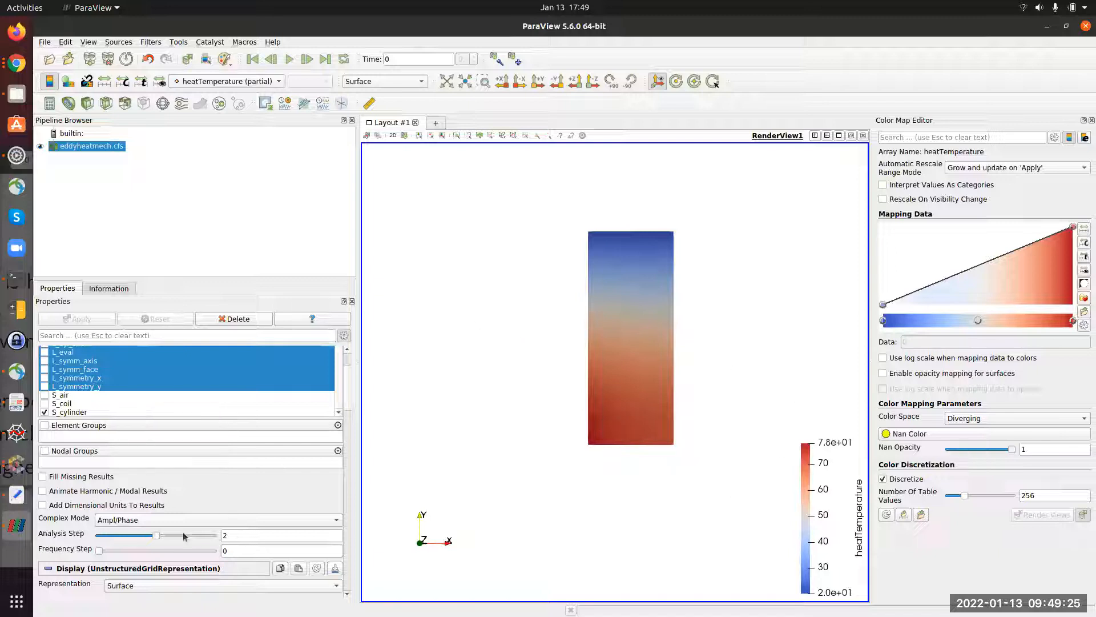
drag(158, 537, 211, 536)
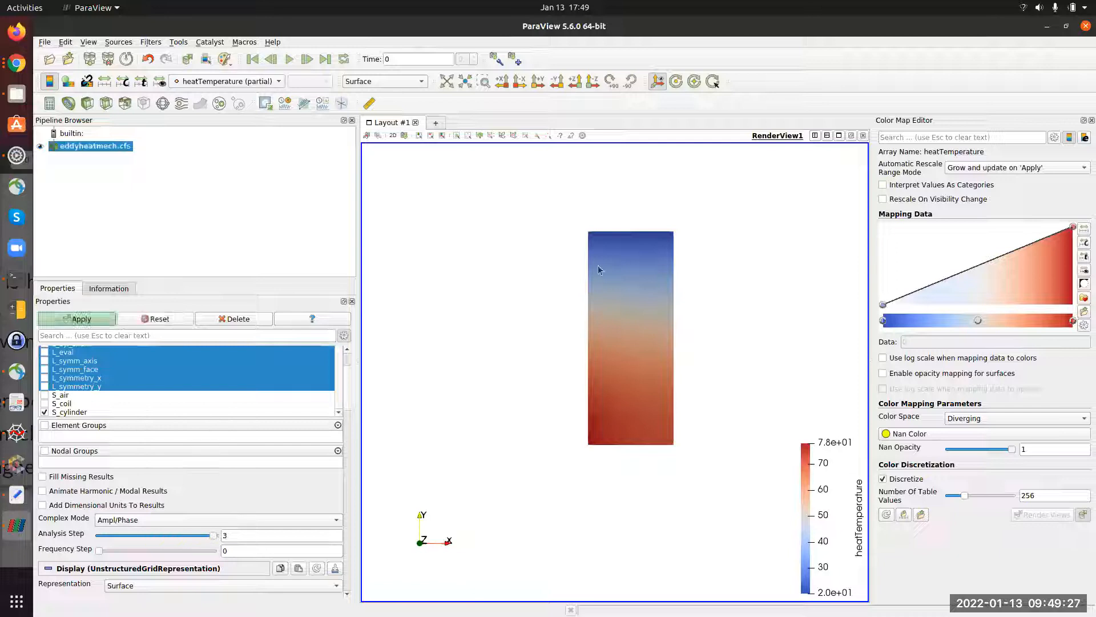
click(99, 320)
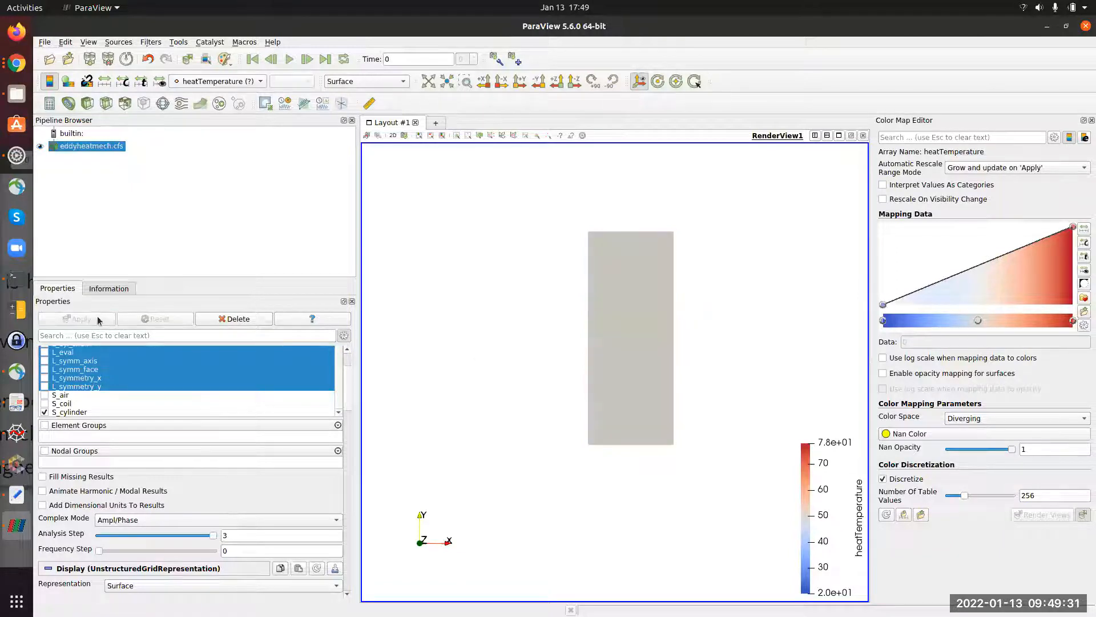
click(196, 82)
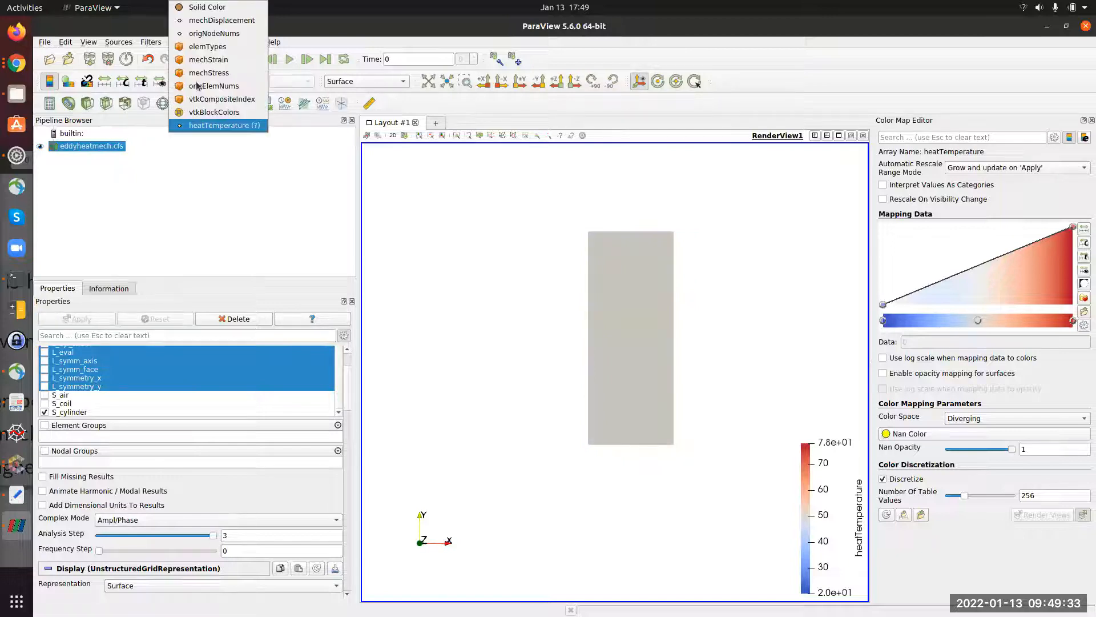
click(211, 20)
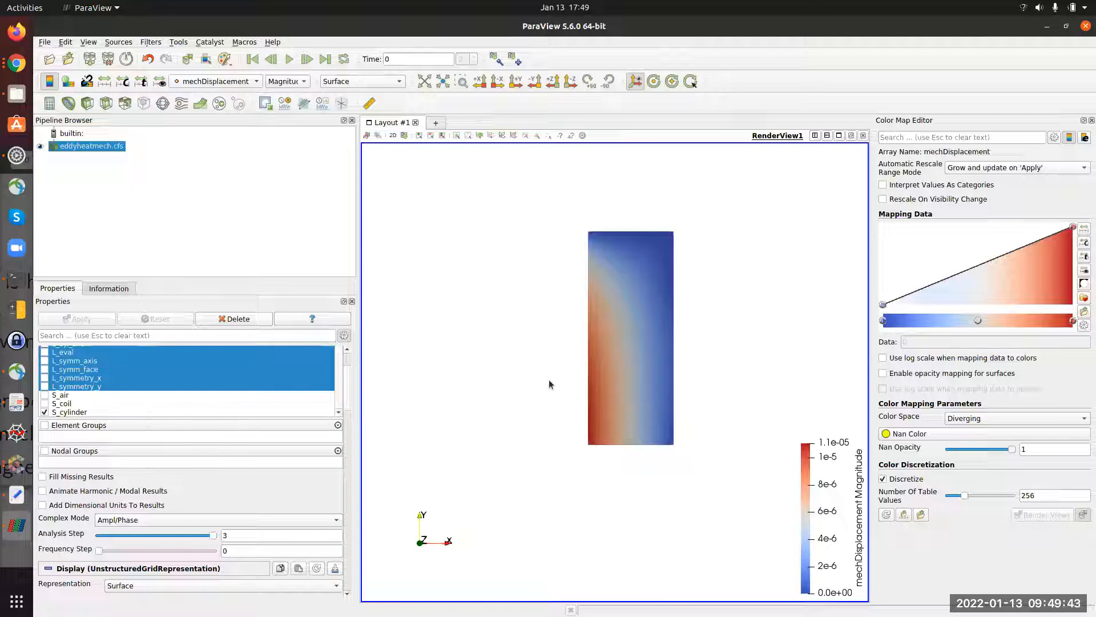
Step: Apply a Warp By Vector filter to the displacement result with a scale factor of 112.229
click(200, 104)
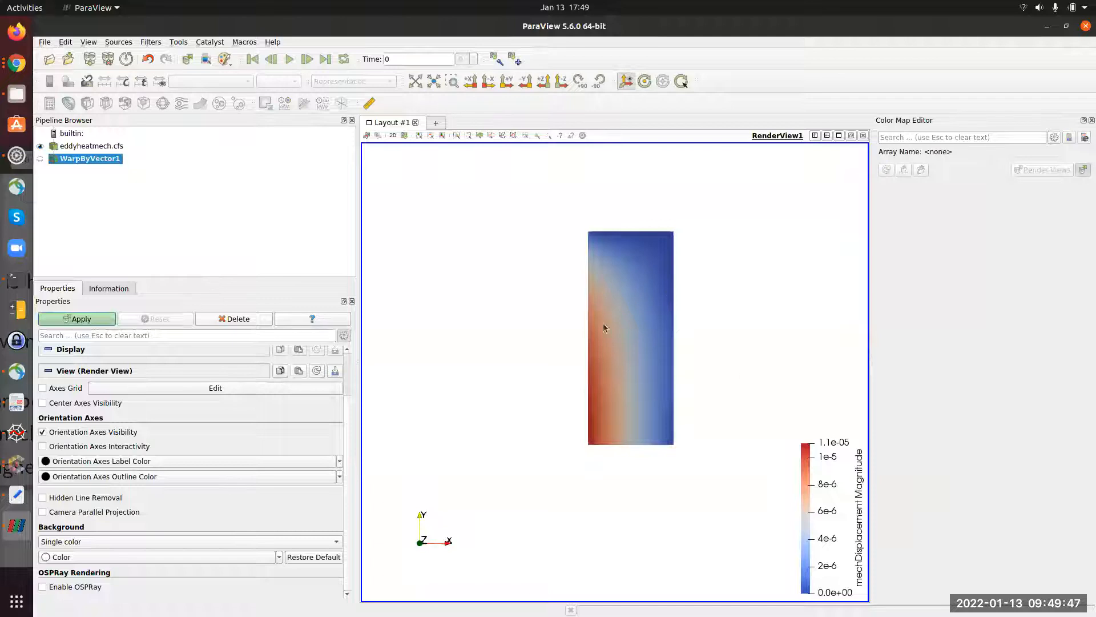
scroll(109, 429, up, 2)
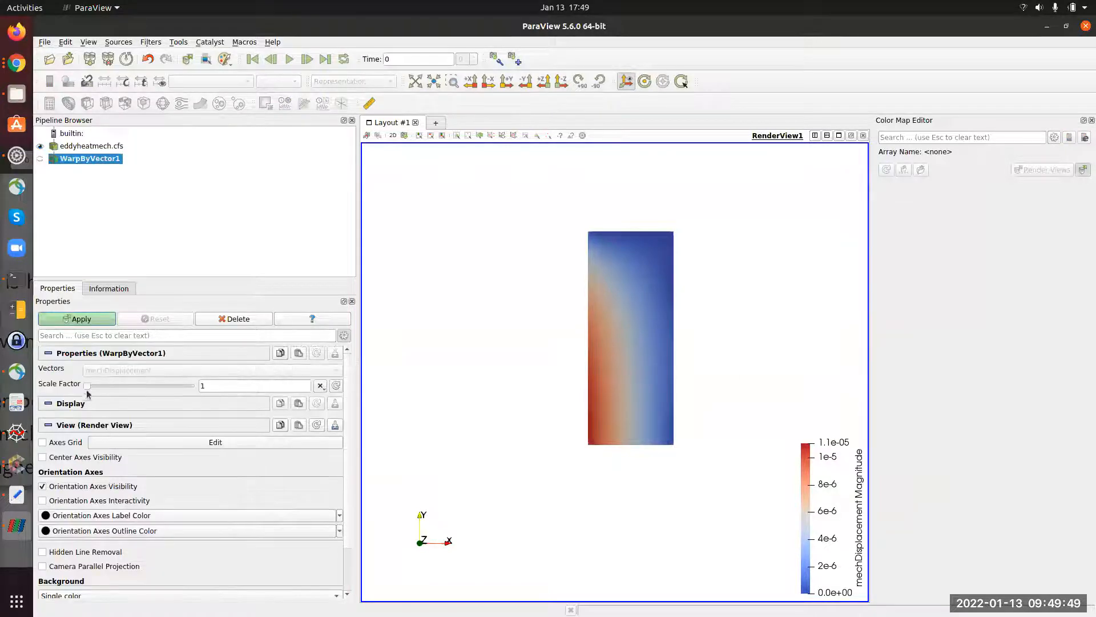
drag(87, 386, 101, 387)
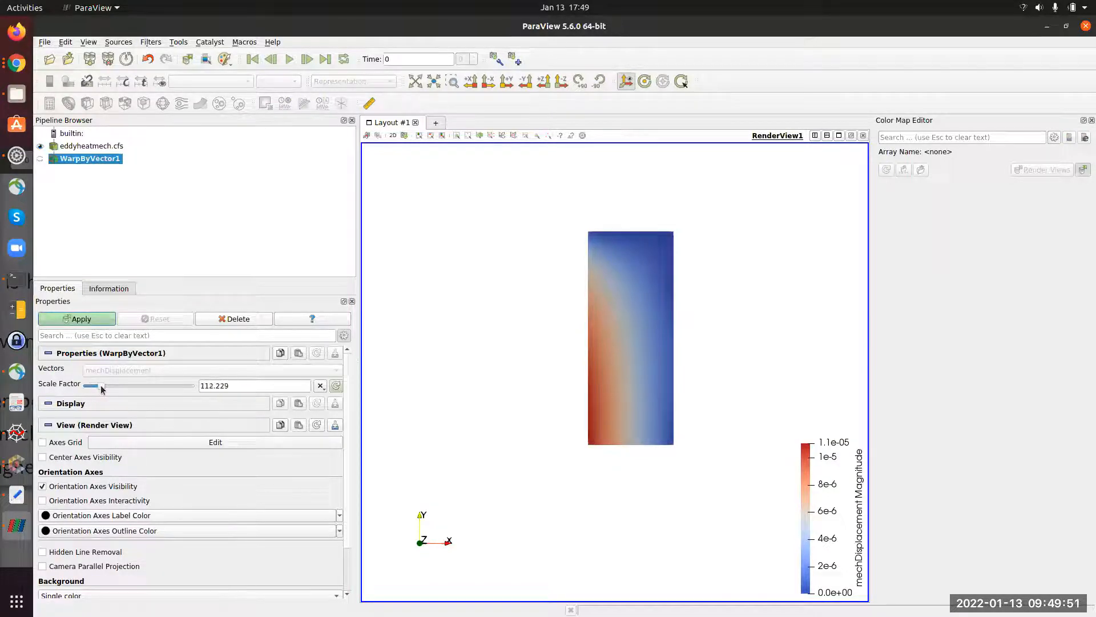
click(97, 319)
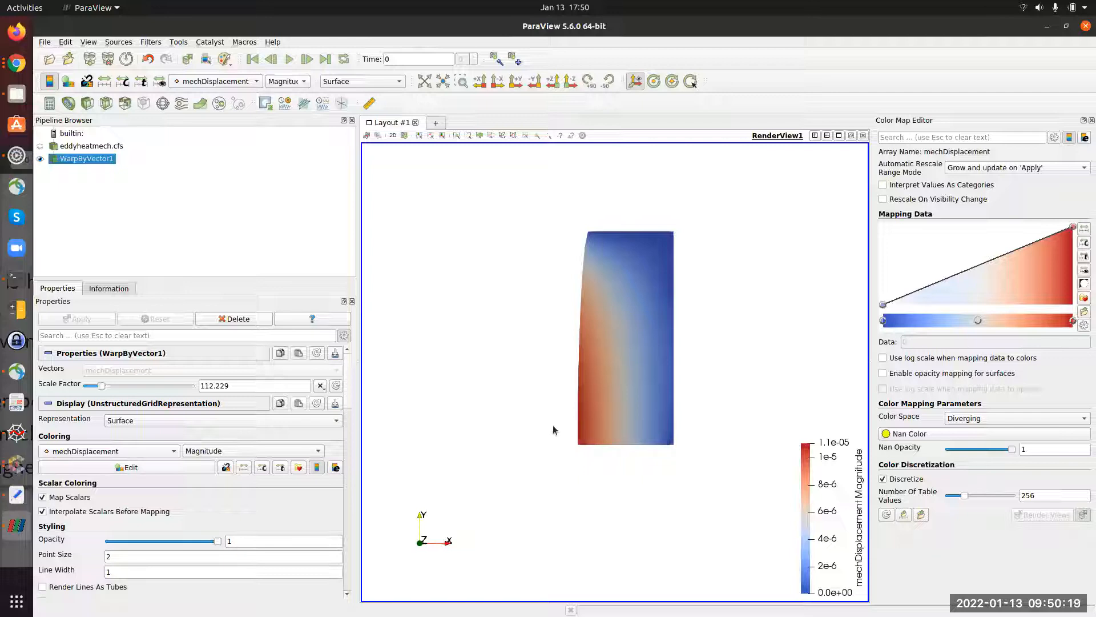
Step: Close ParaView and return to the eddy_master.py script in Spyder
click(1085, 26)
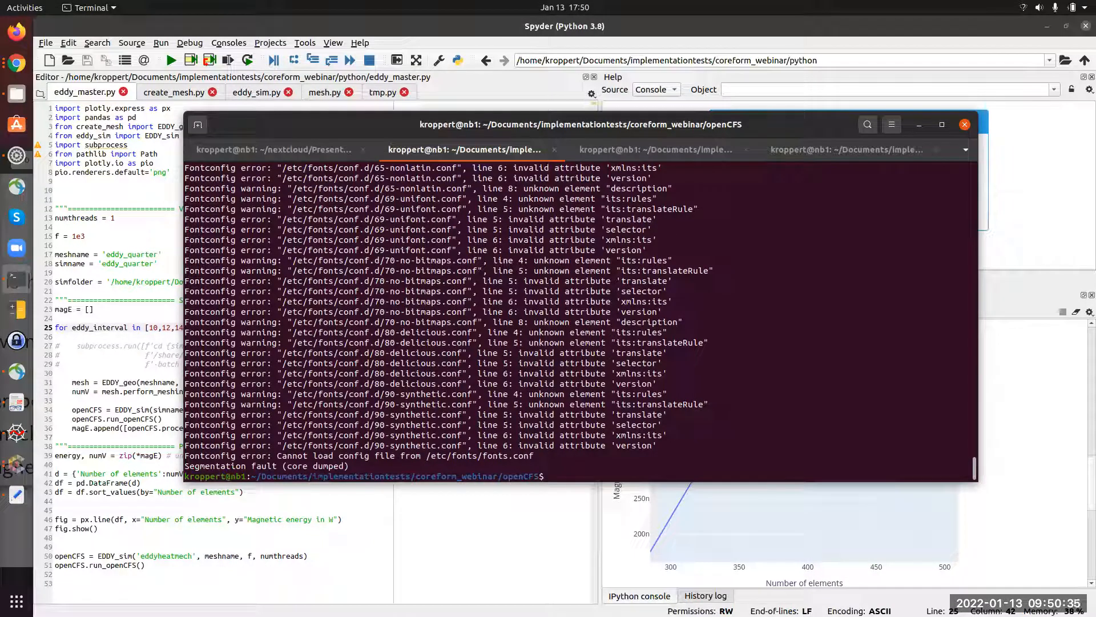
click(454, 30)
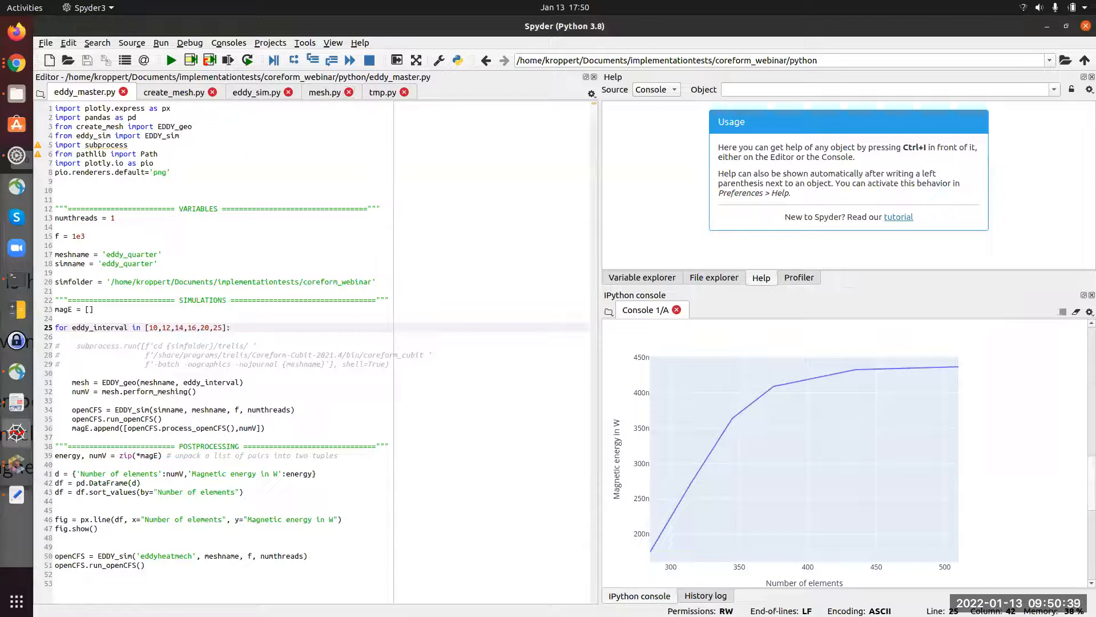
key(alt+Tab)
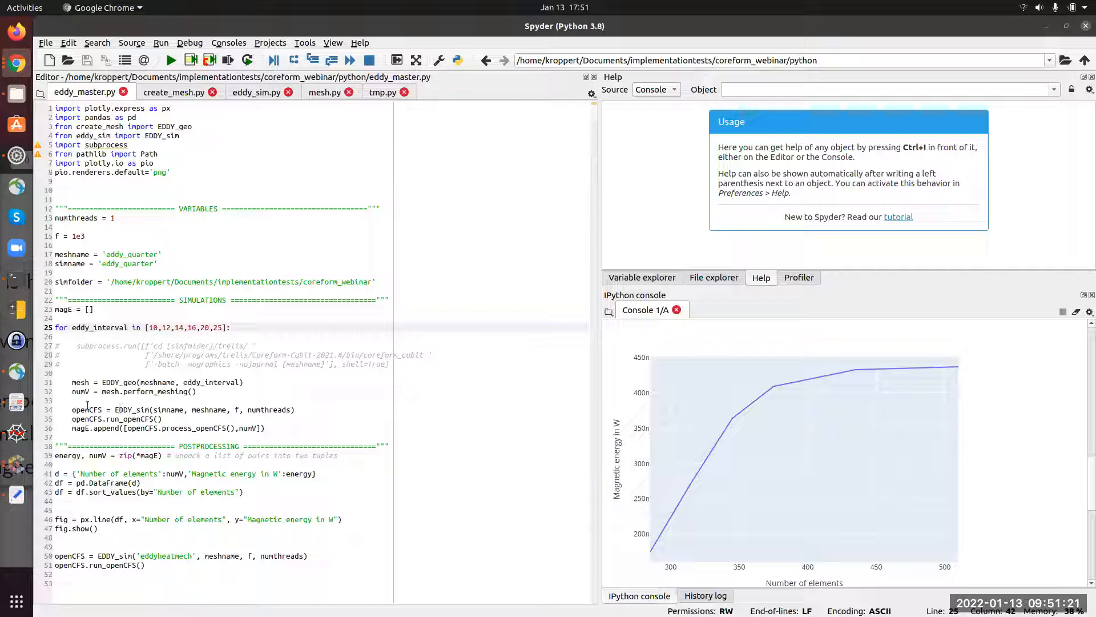
Step: Examine how the EDDY_sim class in eddy_sim.py calls the cfs executable, then return to eddy_master.py
click(265, 410)
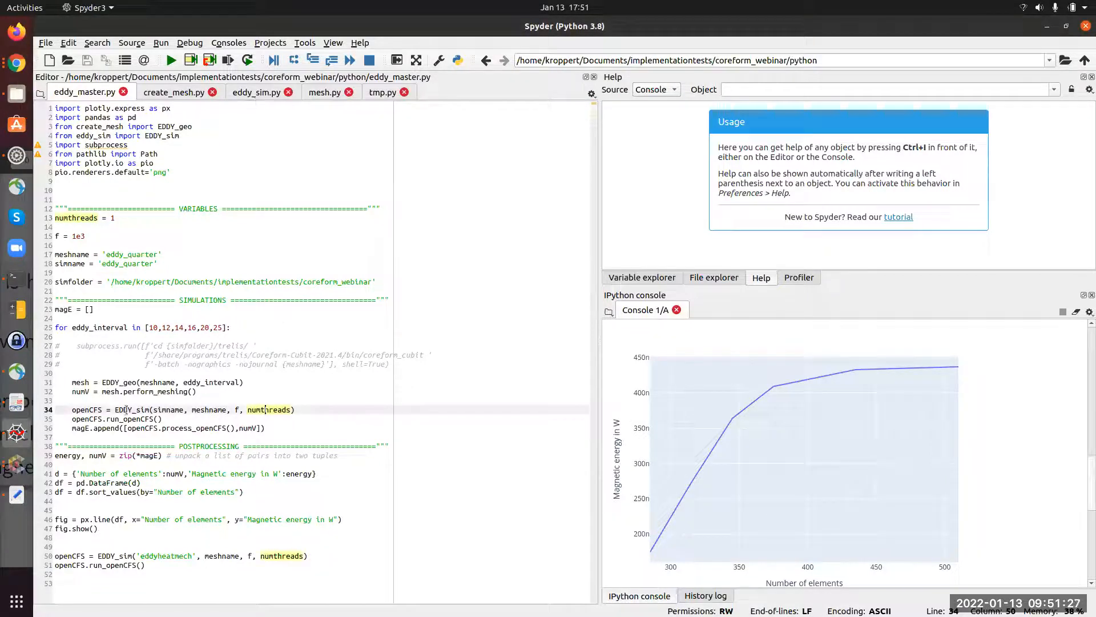
click(261, 94)
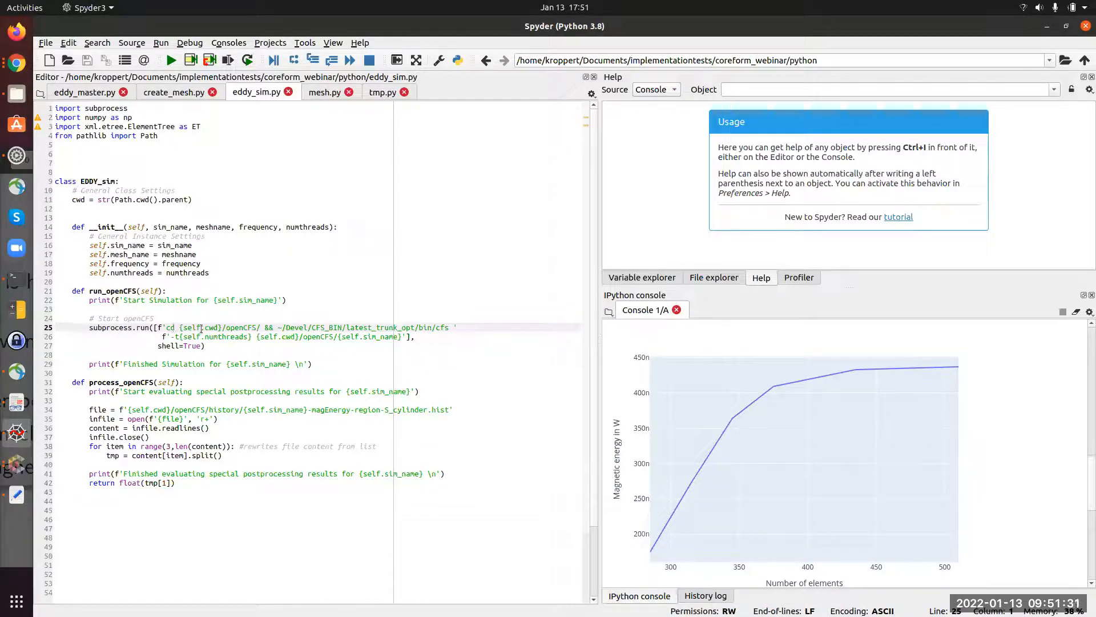
click(435, 327)
double_click(439, 328)
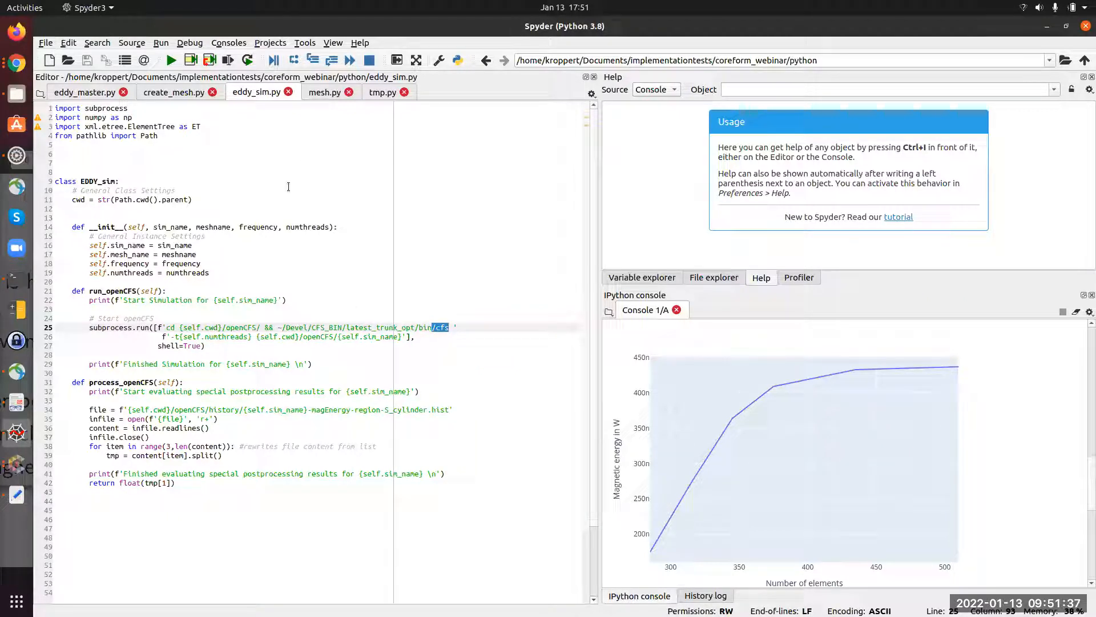
click(101, 92)
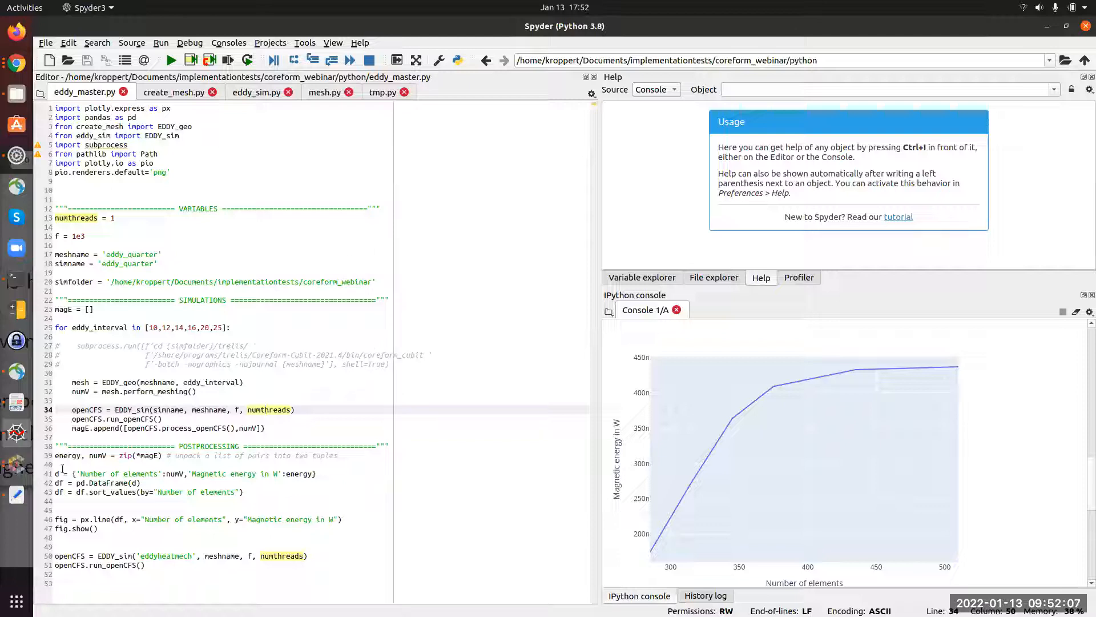
Step: Switch to Coreform Cubit and translate the tmp.jou journal from Python syntax to native Cubit commands
click(27, 471)
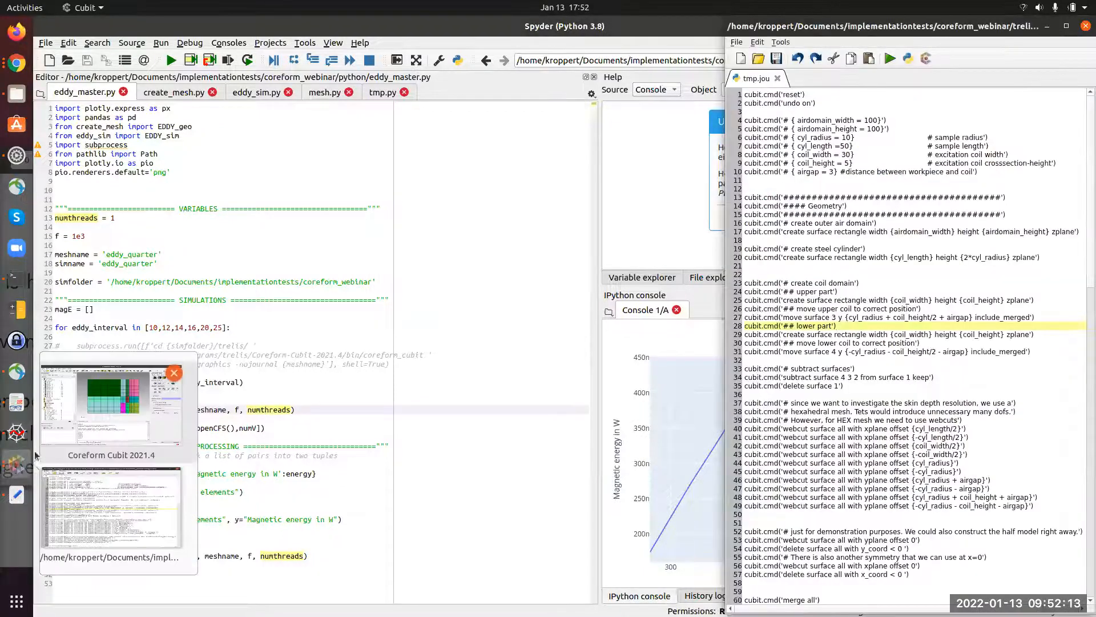
click(69, 414)
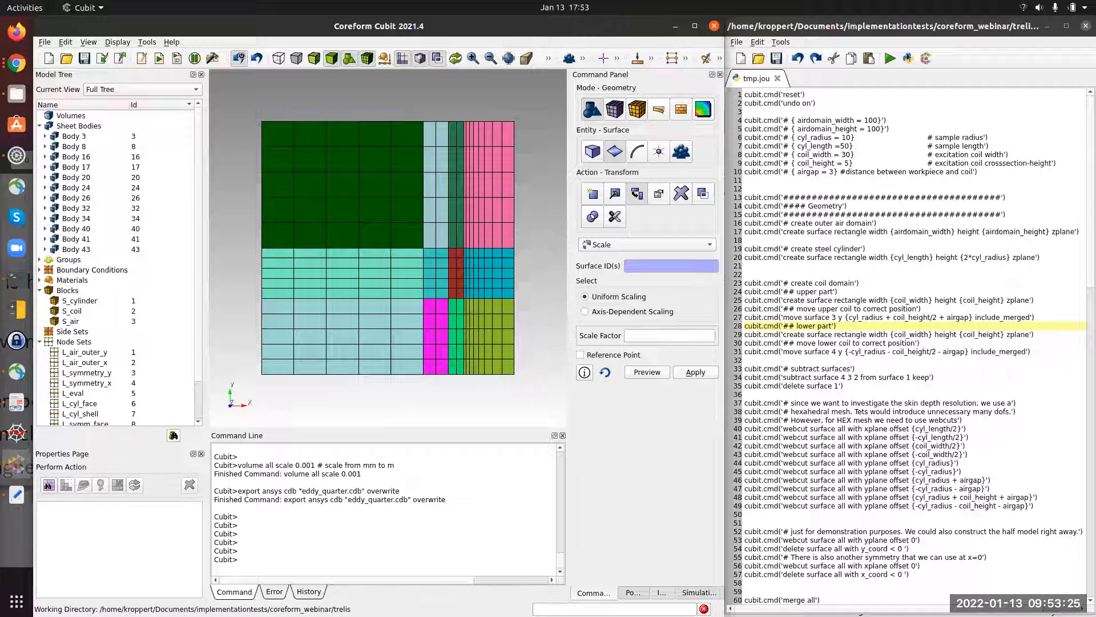
click(926, 59)
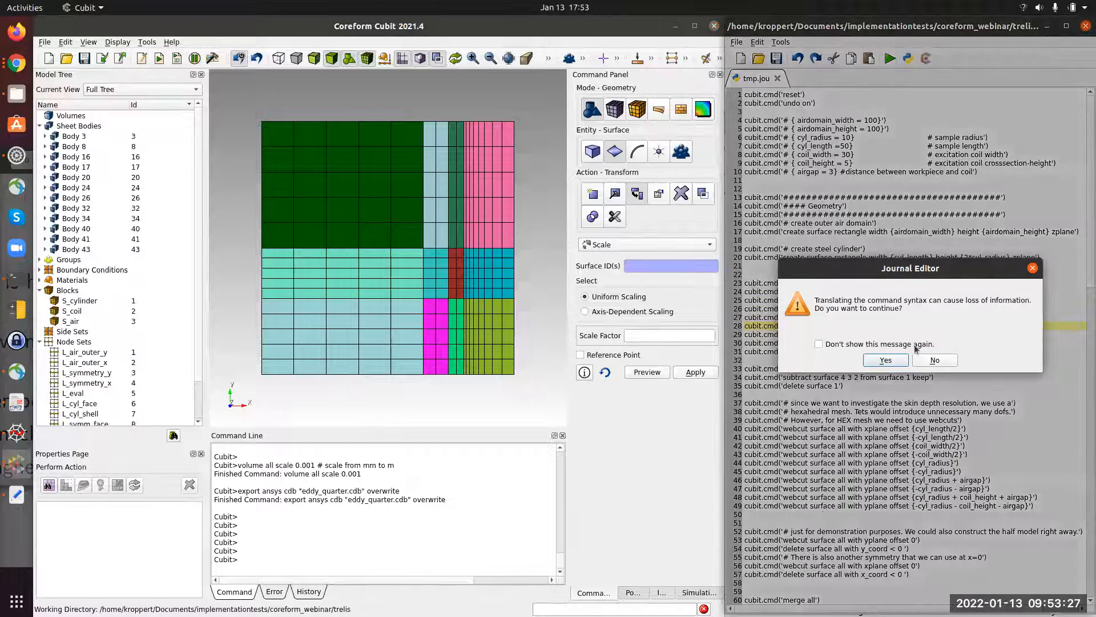
click(885, 360)
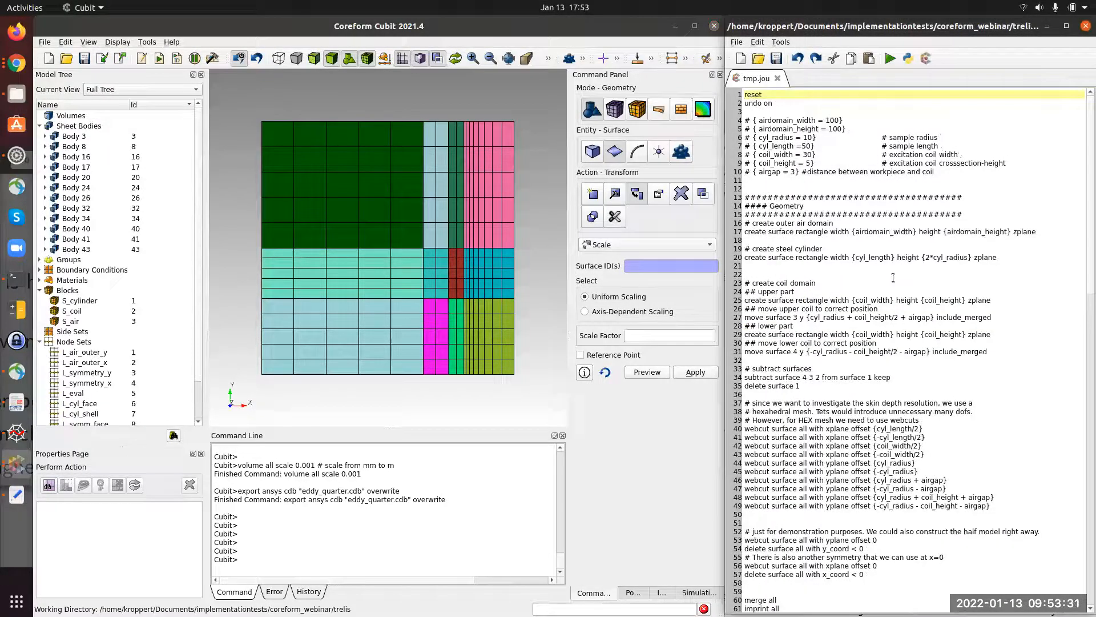
Step: Examine the webcut plane offset commands and the coordinate-based surface deletion criteria in the tmp.jou journal
scroll(815, 369, down, 1)
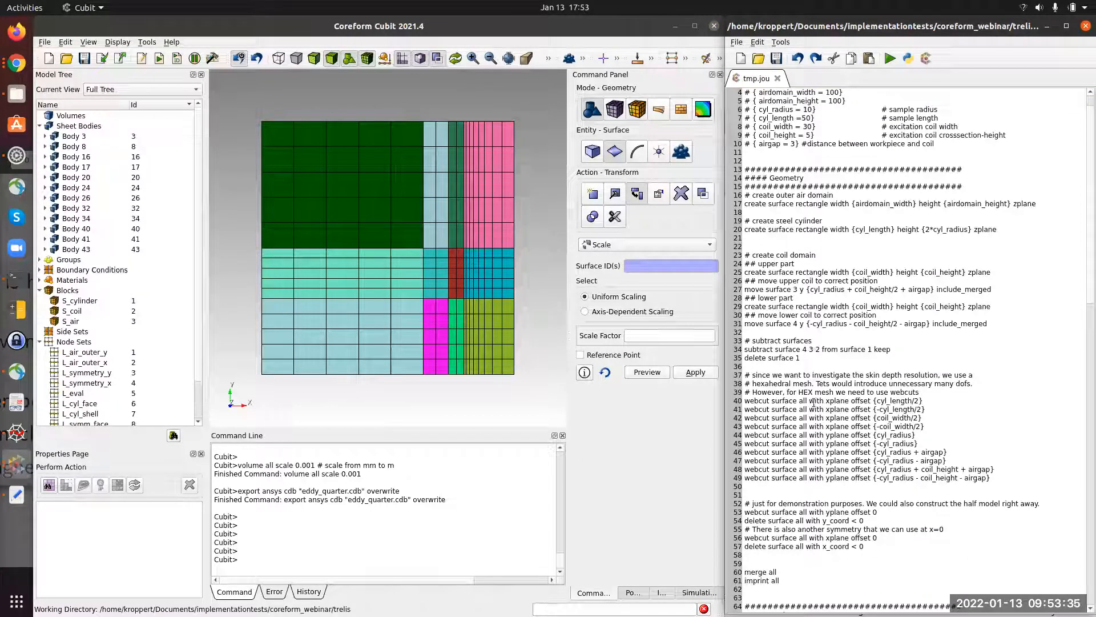
double_click(815, 401)
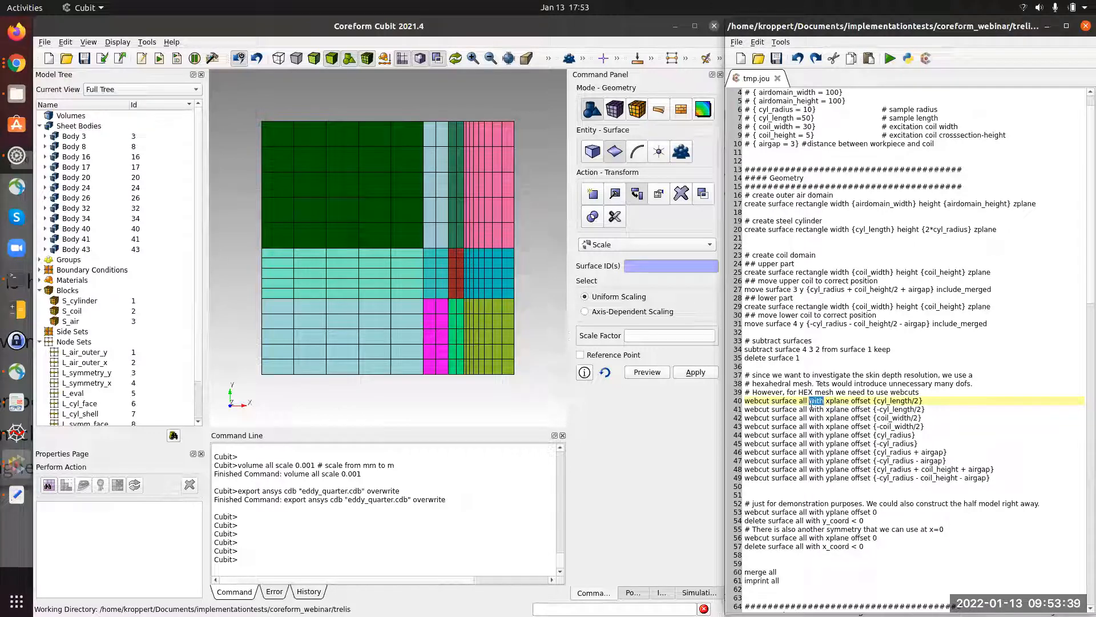
drag(809, 400, 824, 402)
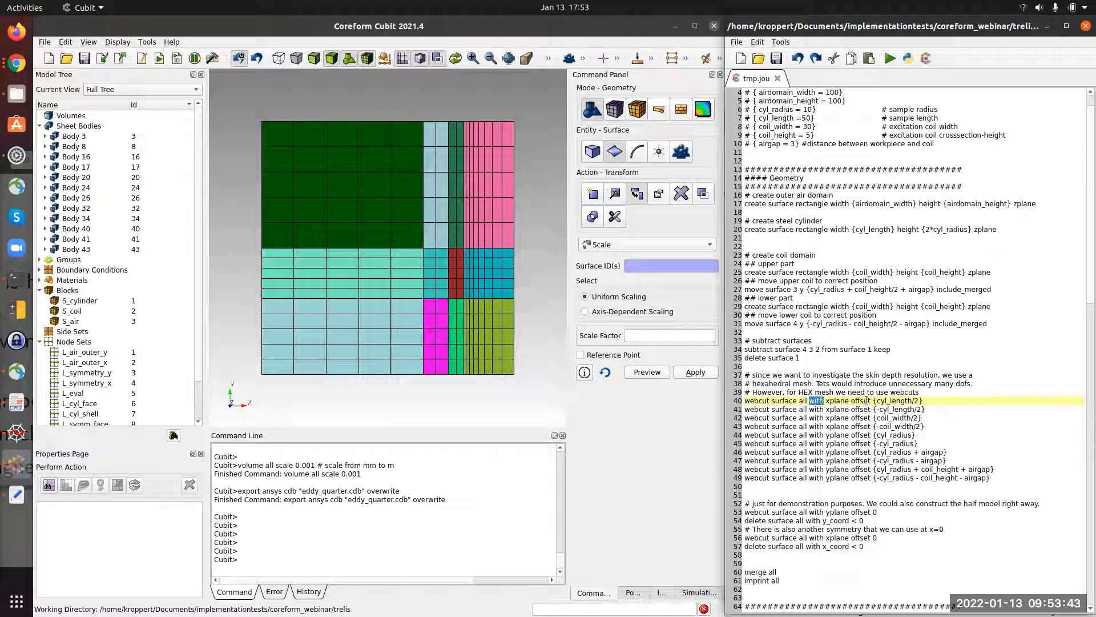
click(827, 401)
drag(826, 401, 925, 401)
click(924, 400)
drag(811, 521, 866, 520)
click(866, 520)
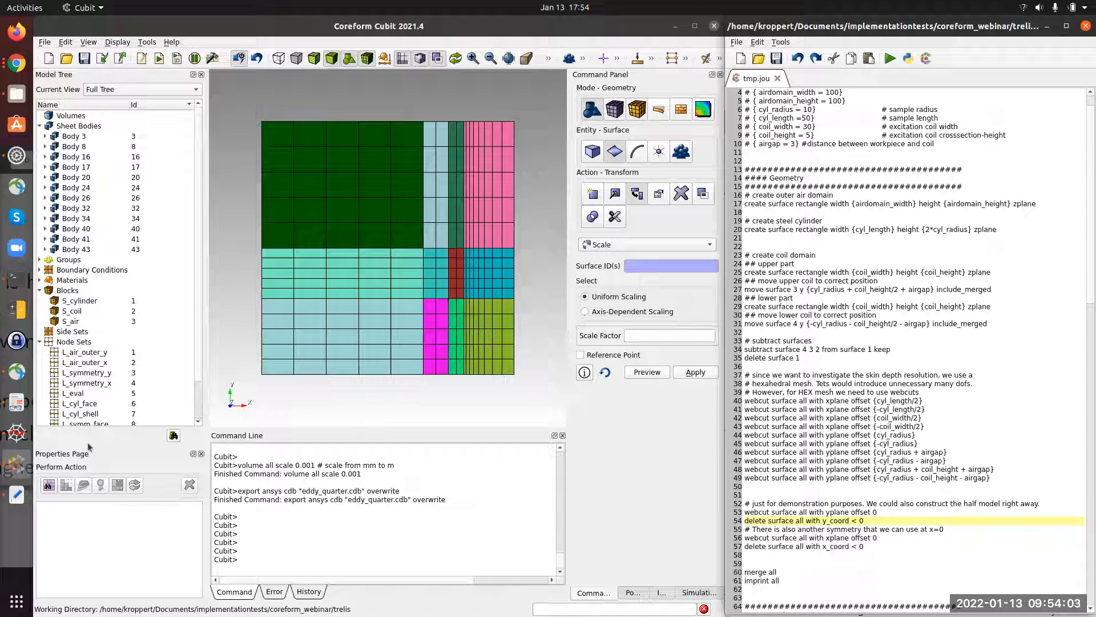
Step: Switch to Spyder and review the EDDY_geo class in create_mesh.py and the EDDY_sim class in eddy_sim.py, ending on eddy_master.py
click(17, 436)
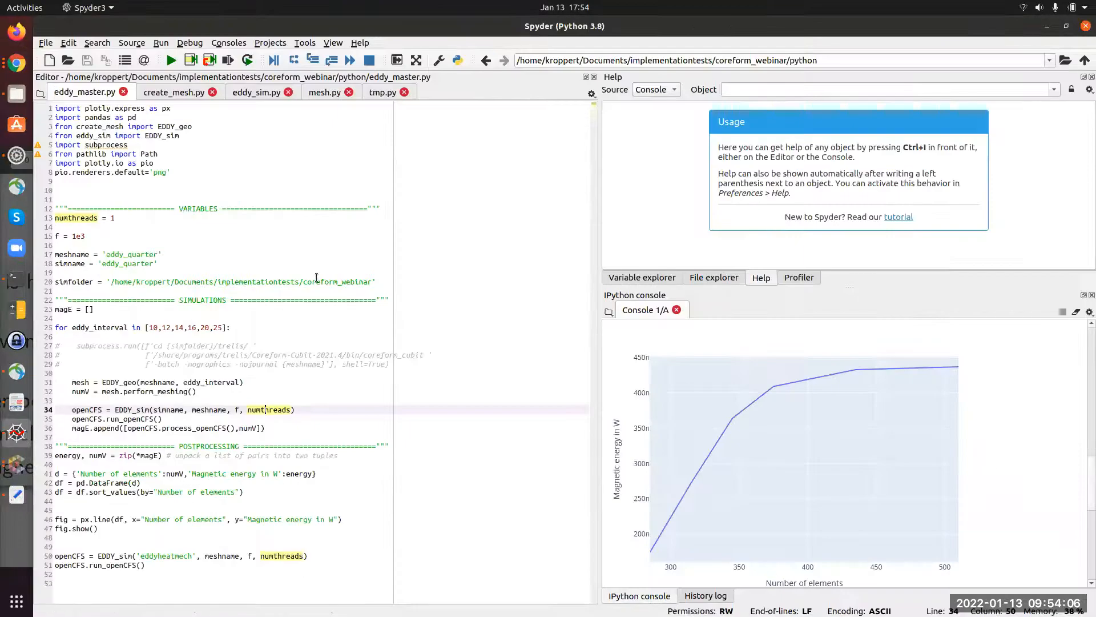
click(251, 94)
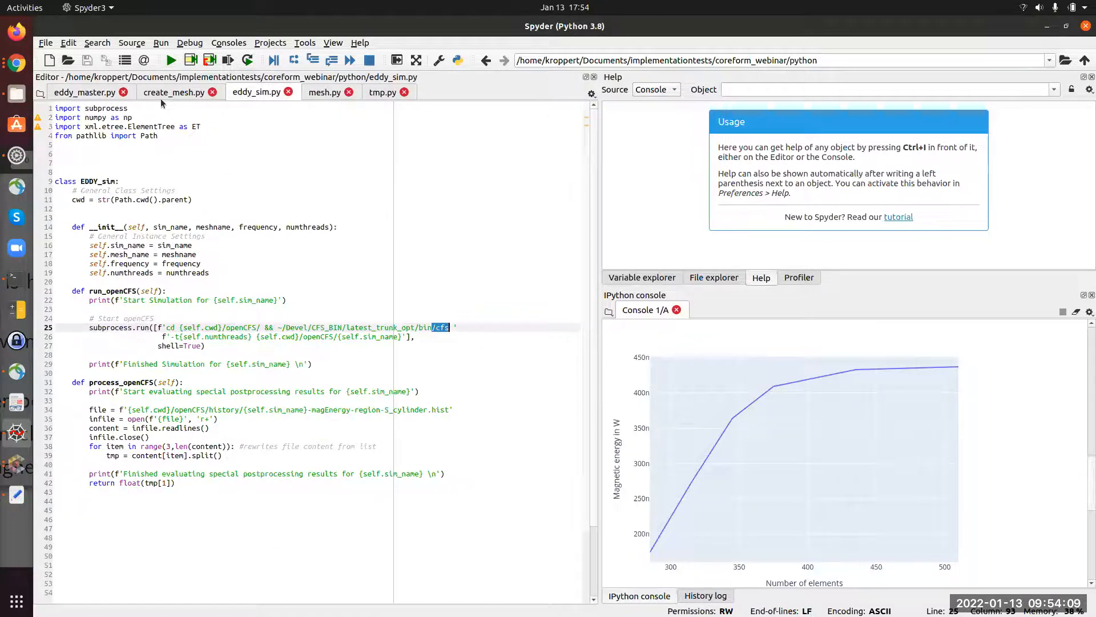
click(163, 97)
scroll(137, 171, up, 6)
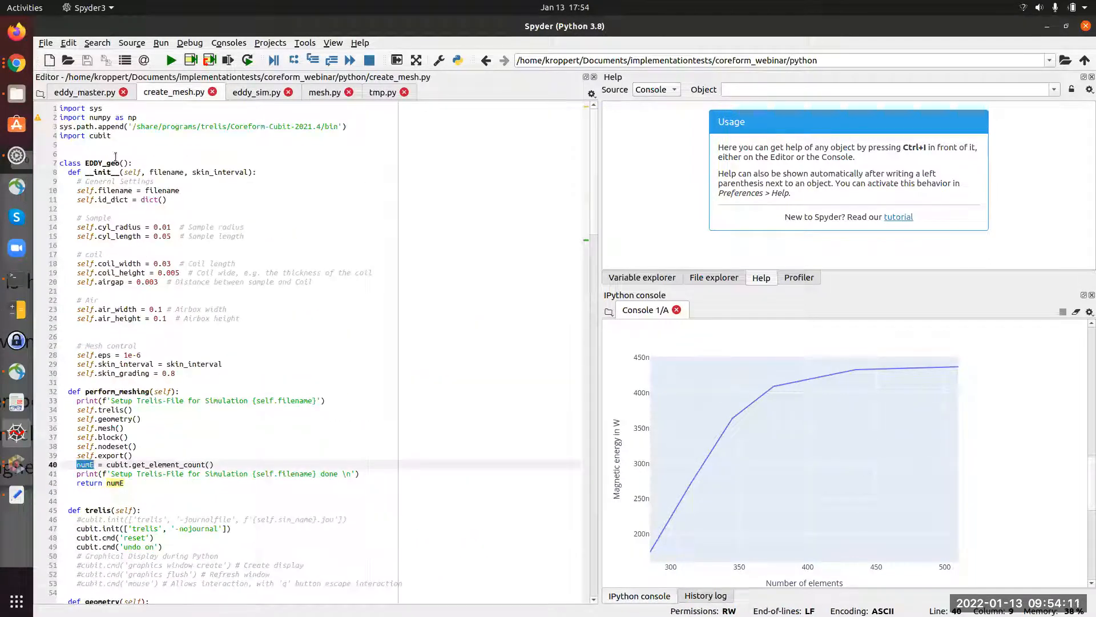
double_click(114, 162)
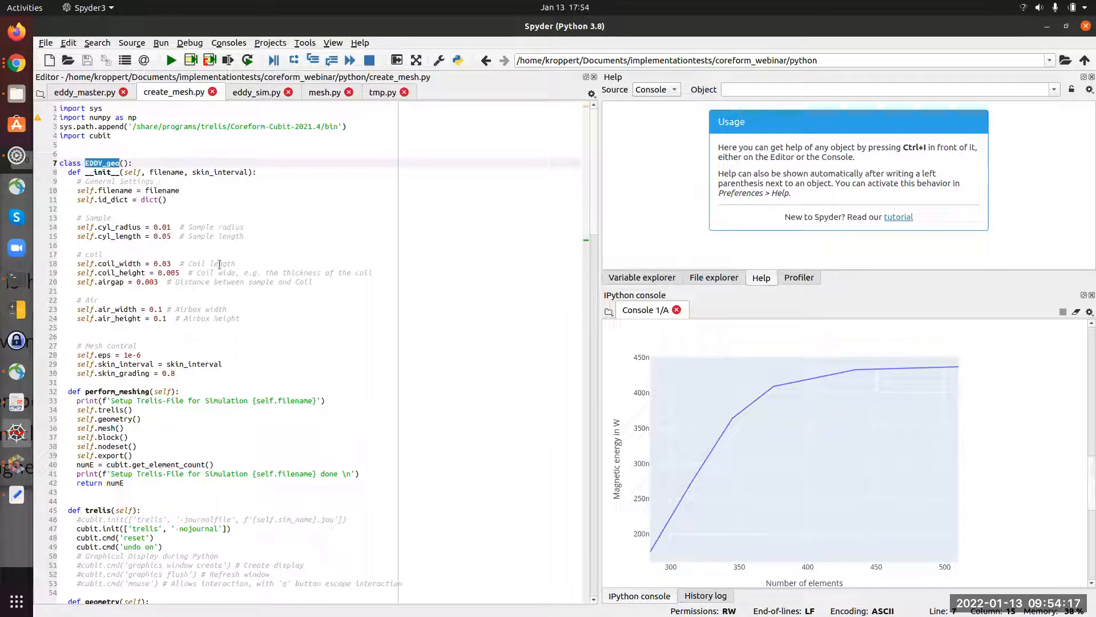
scroll(231, 366, down, 10)
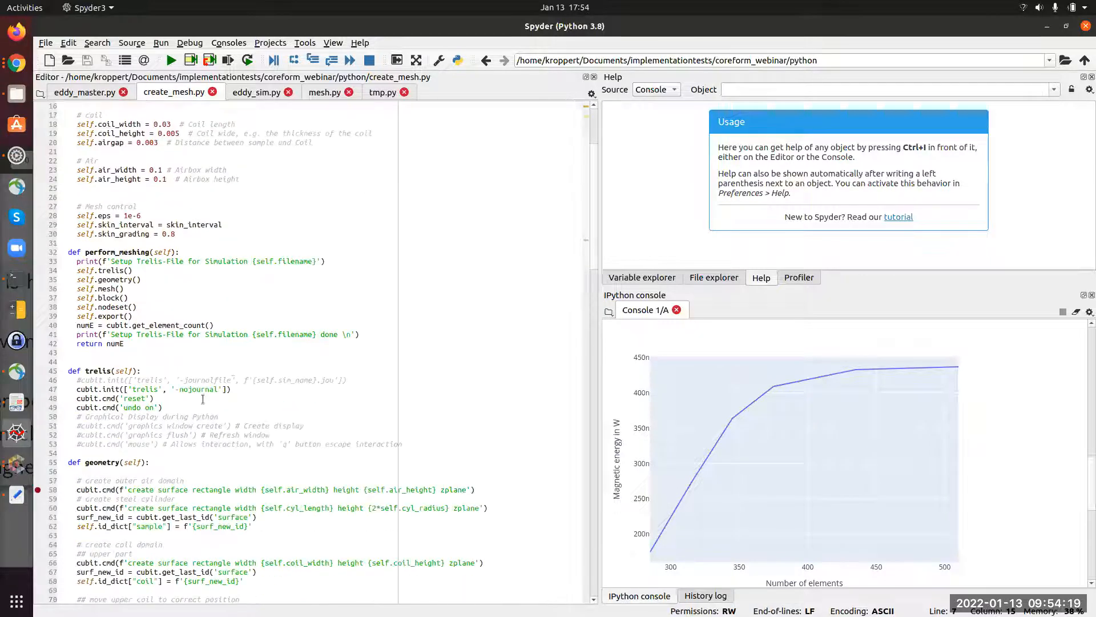
click(272, 389)
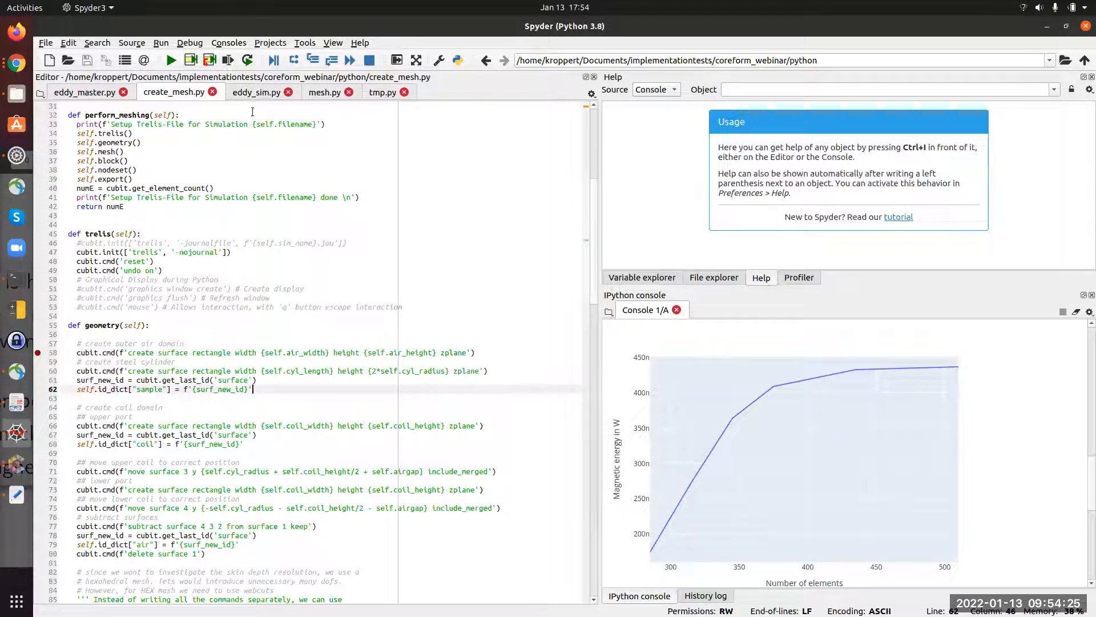
click(254, 94)
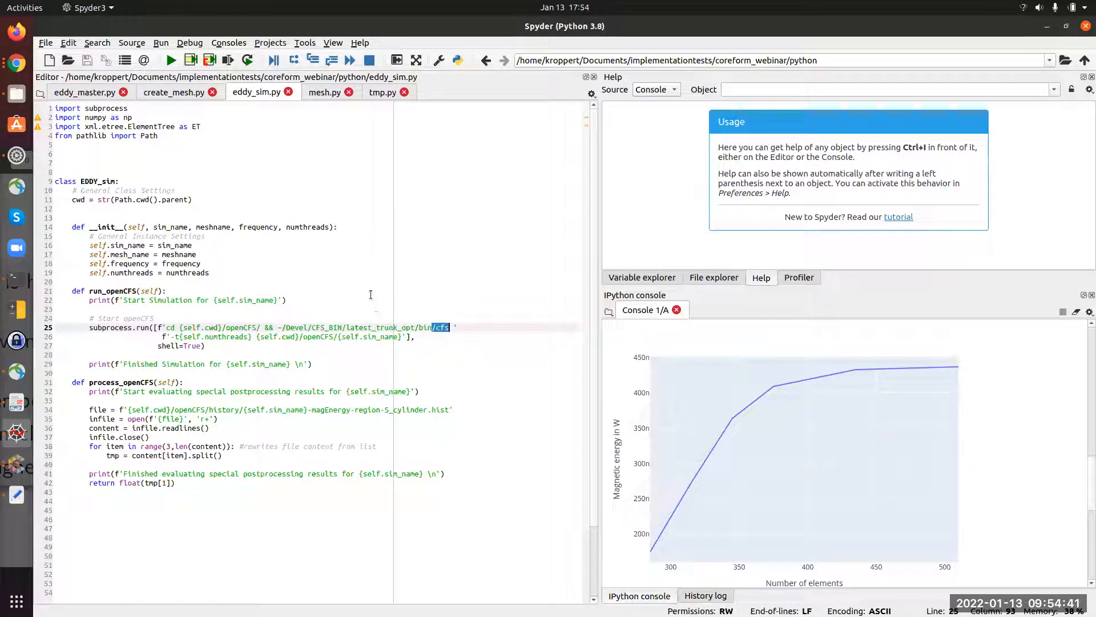
click(104, 96)
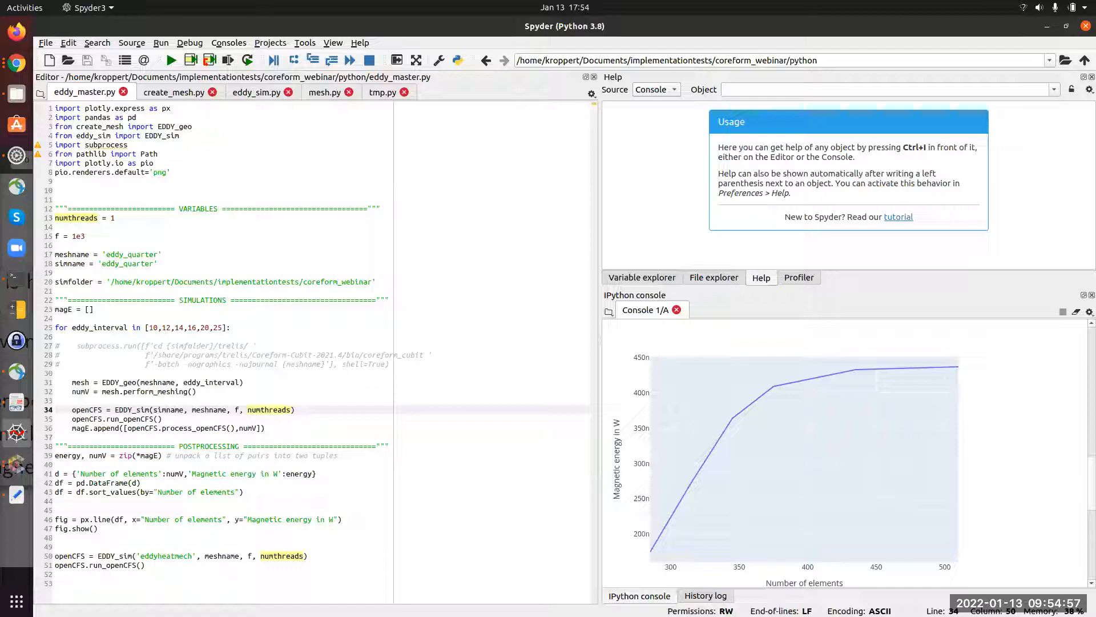
key(alt+Tab)
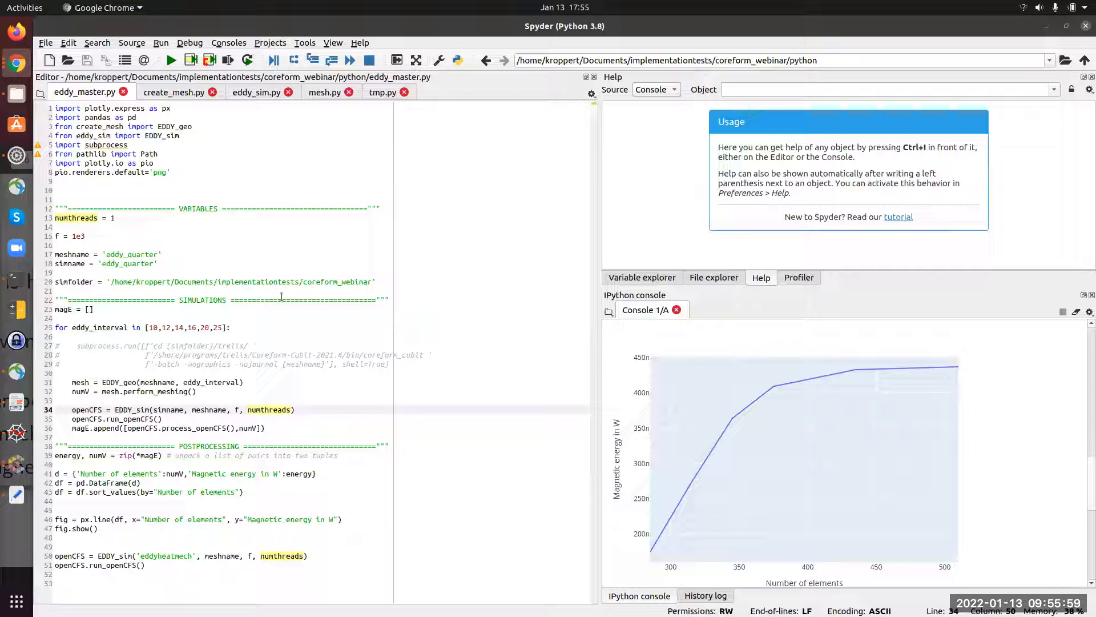
click(300, 291)
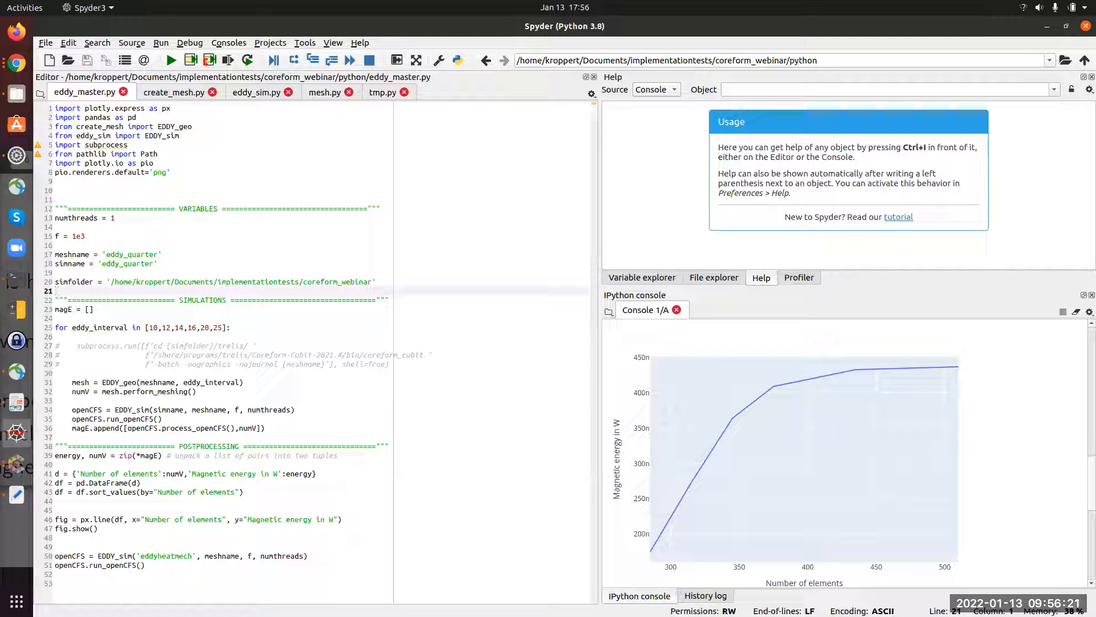
key(alt+Tab)
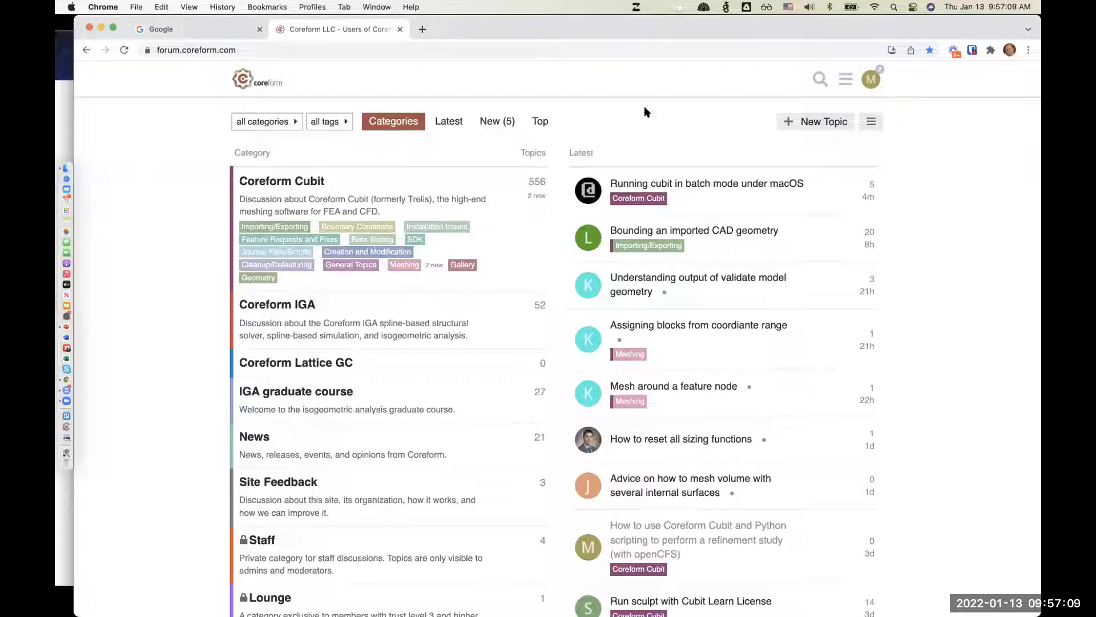
Step: Open the coreform.com website in a new browser tab
drag(856, 32, 841, 37)
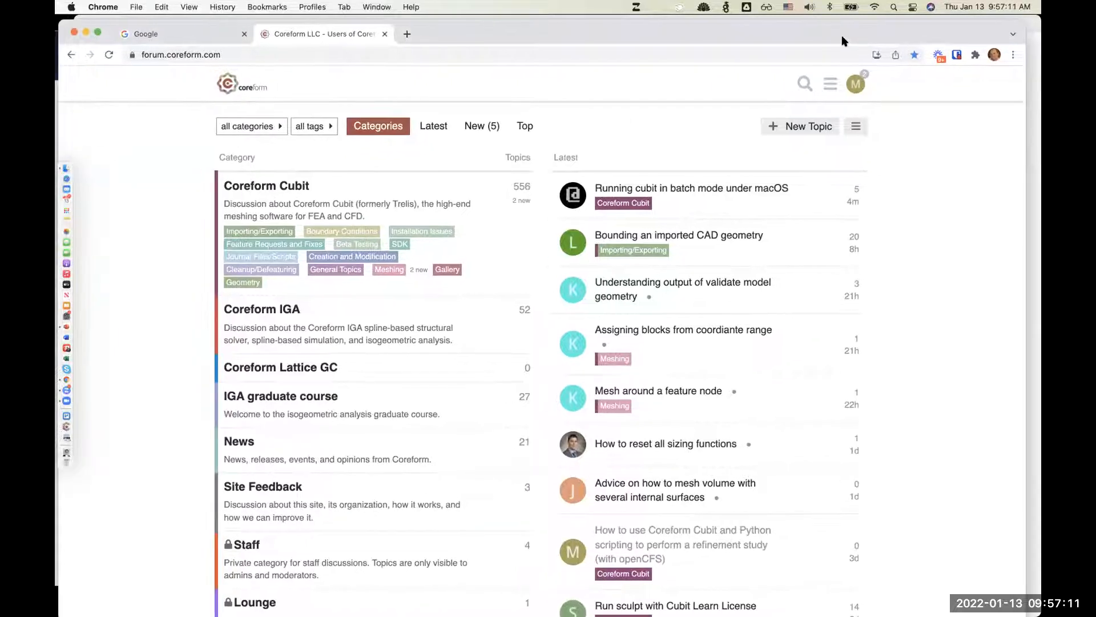
key(super+t)
text(coreform.com)
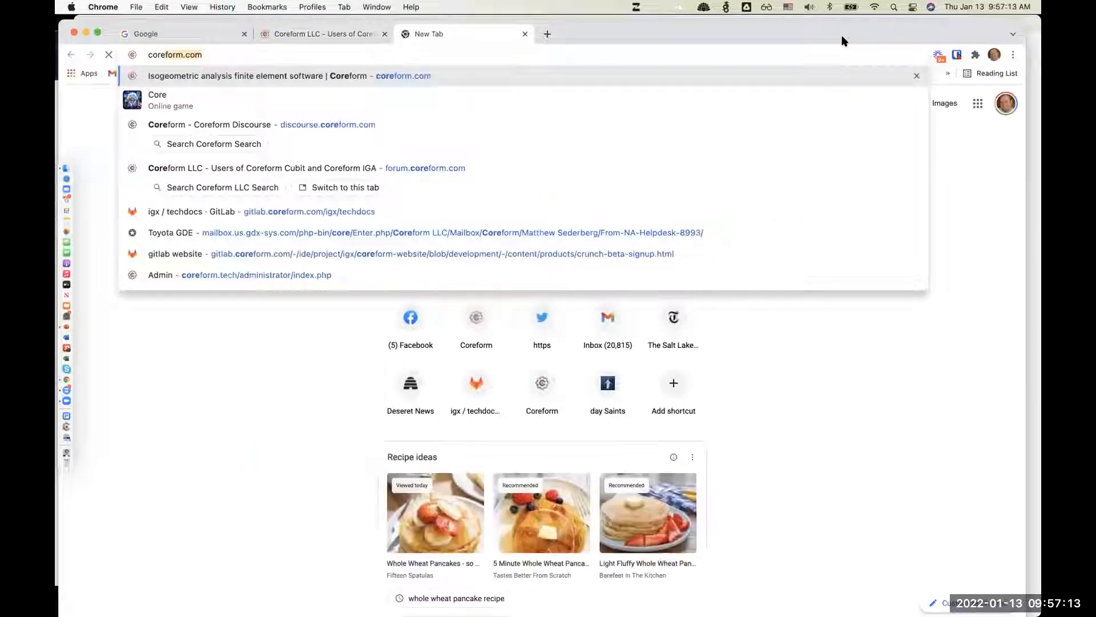
key(Return)
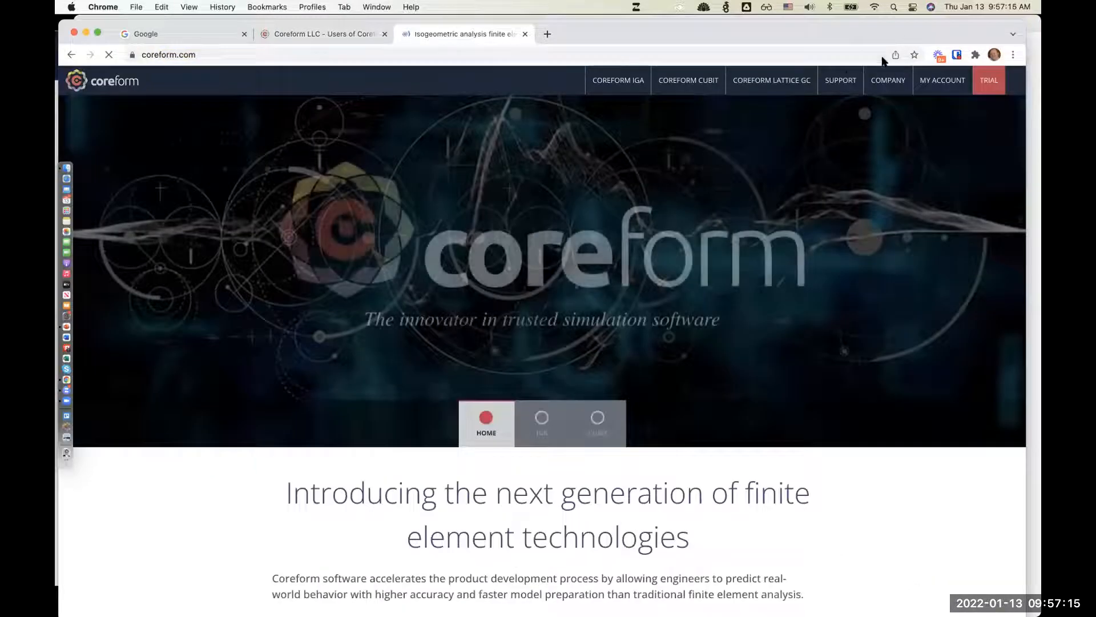
Step: Go to the support forum's Coreform Cubit category and open the topic on Python scripting for a refinement study with openCFS
mouse_move(839, 81)
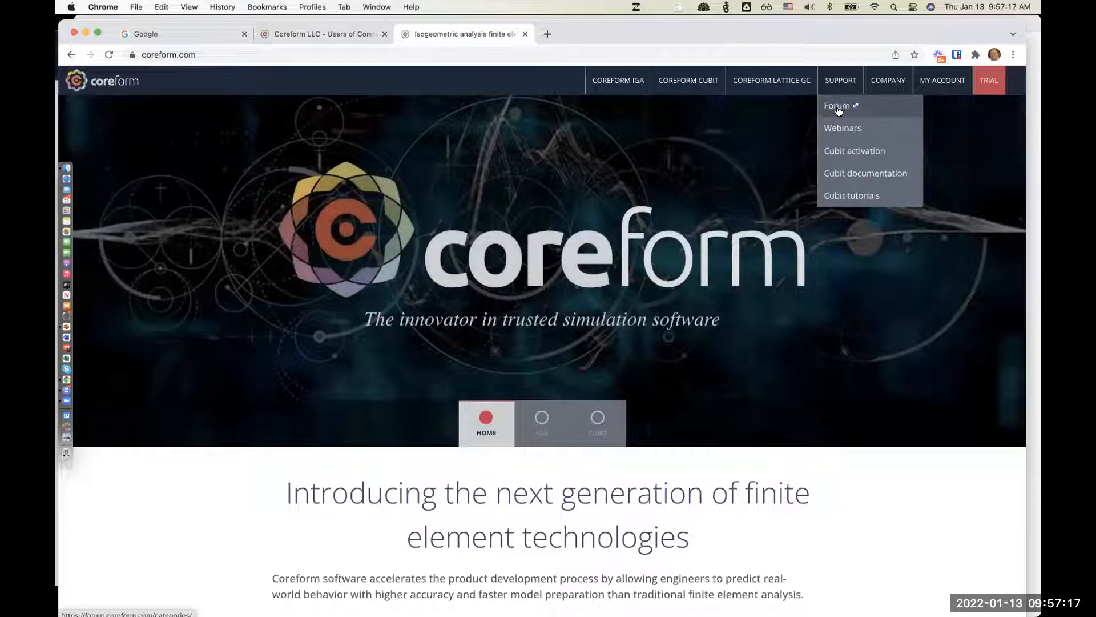
click(837, 106)
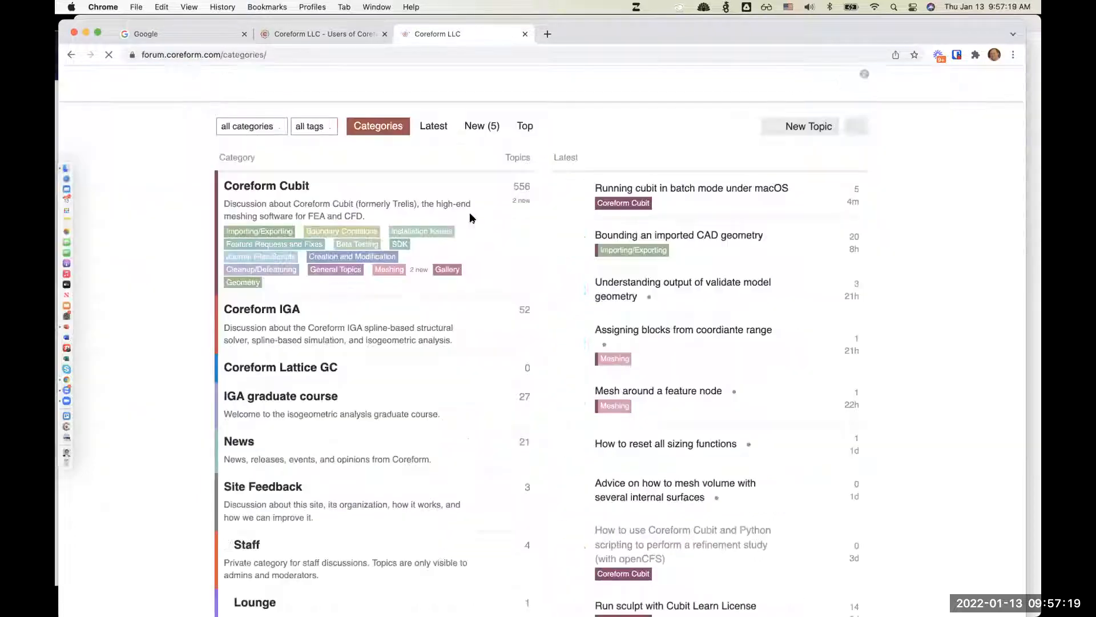
click(285, 188)
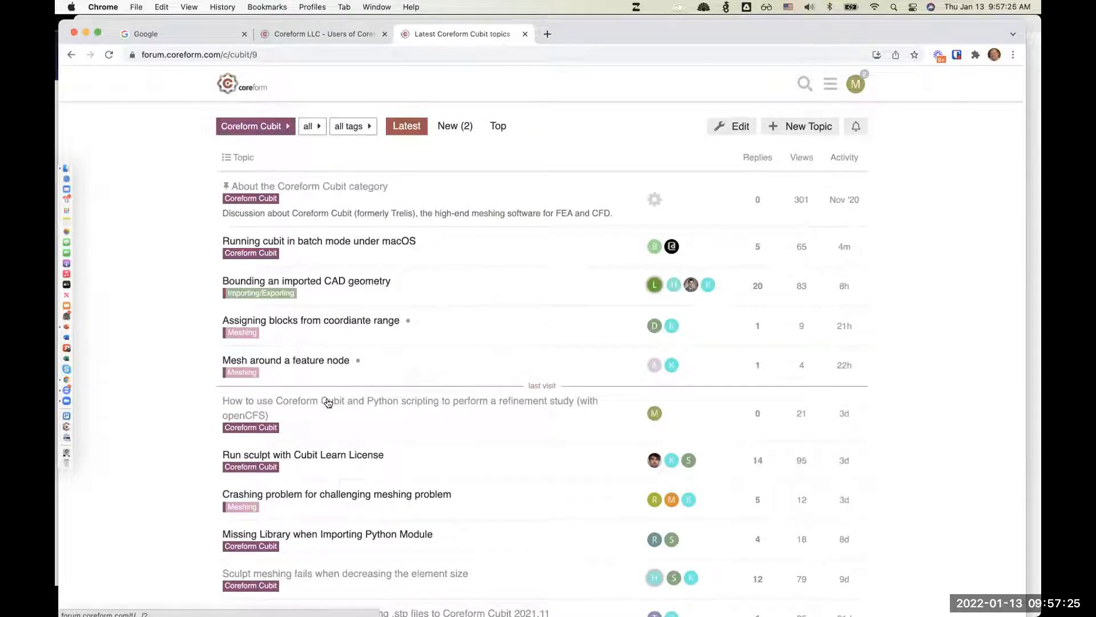
click(328, 402)
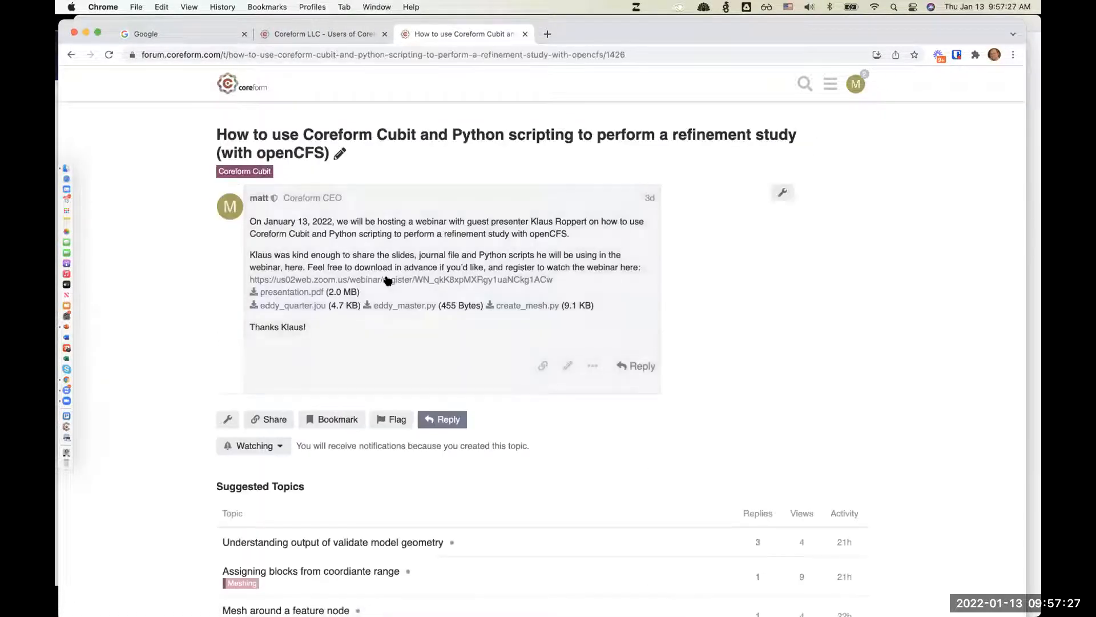